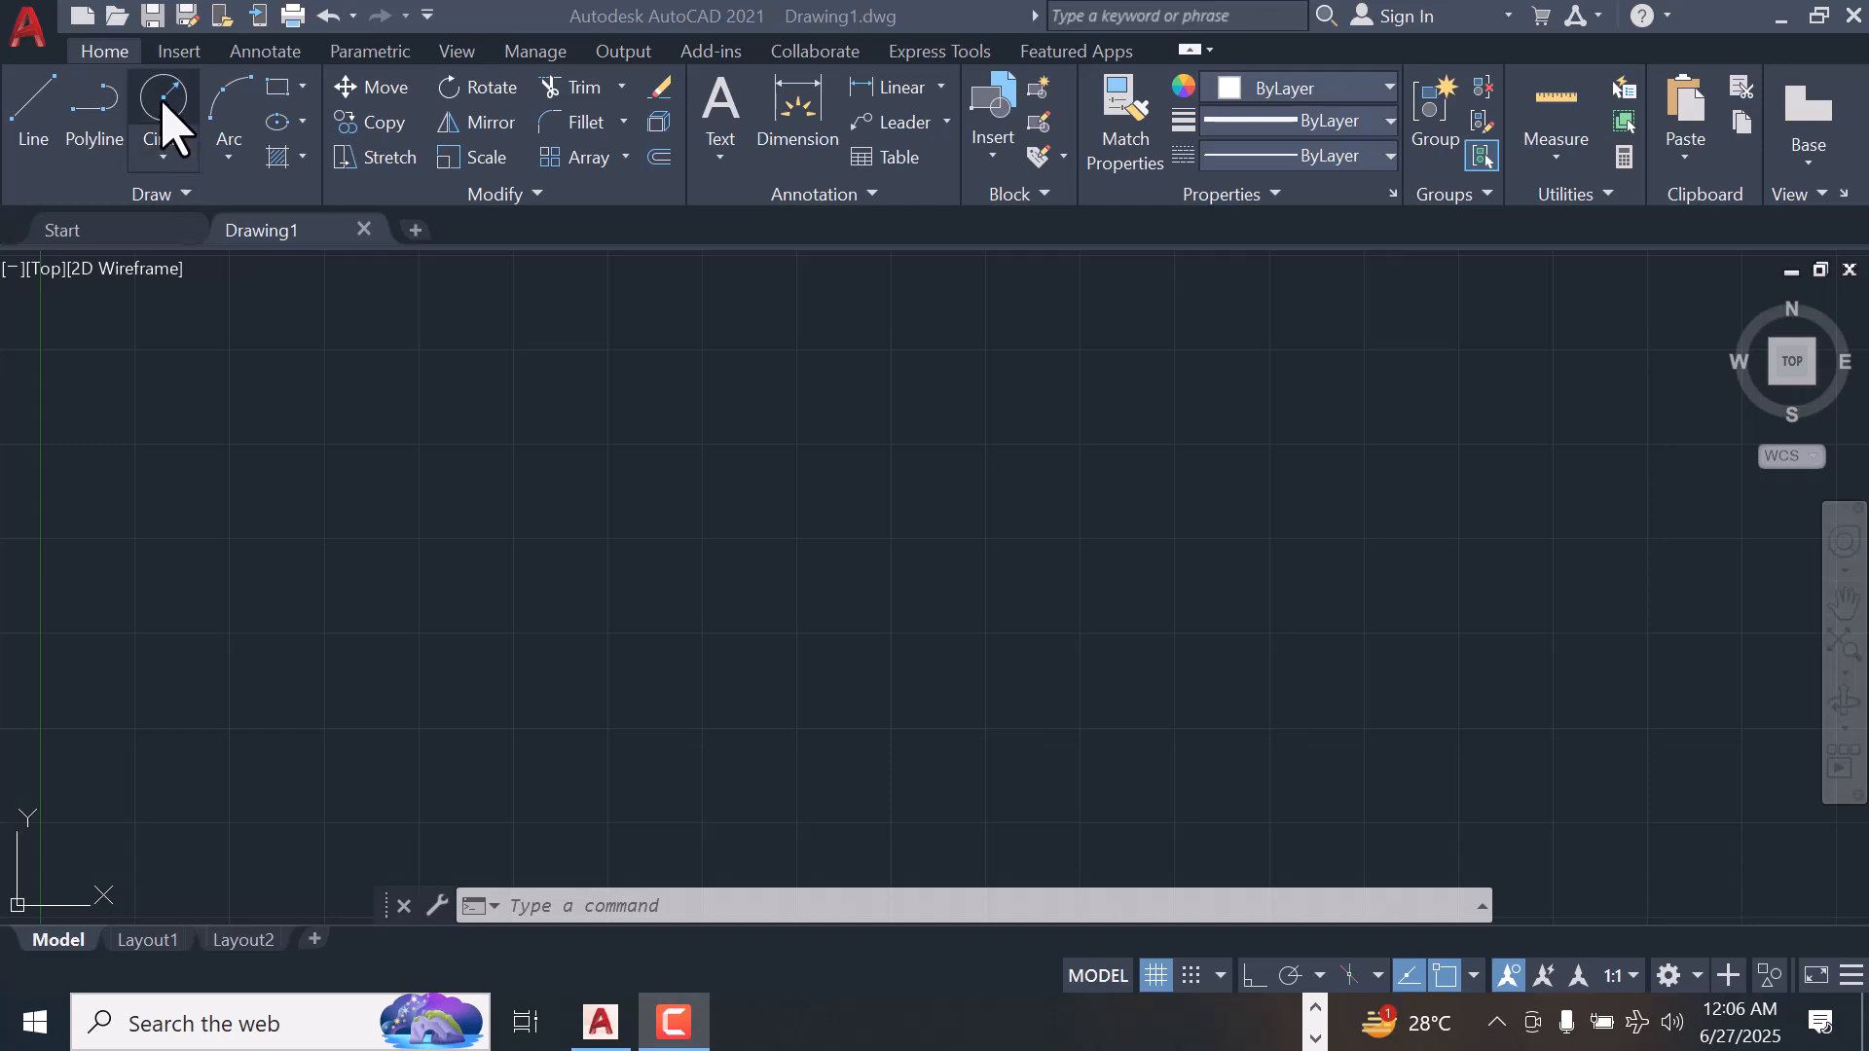
Draw a circle with a radius of 10 in the empty drawing area using the Center, Radius method
{"action": "left_click", "coordinate": [164, 157]}
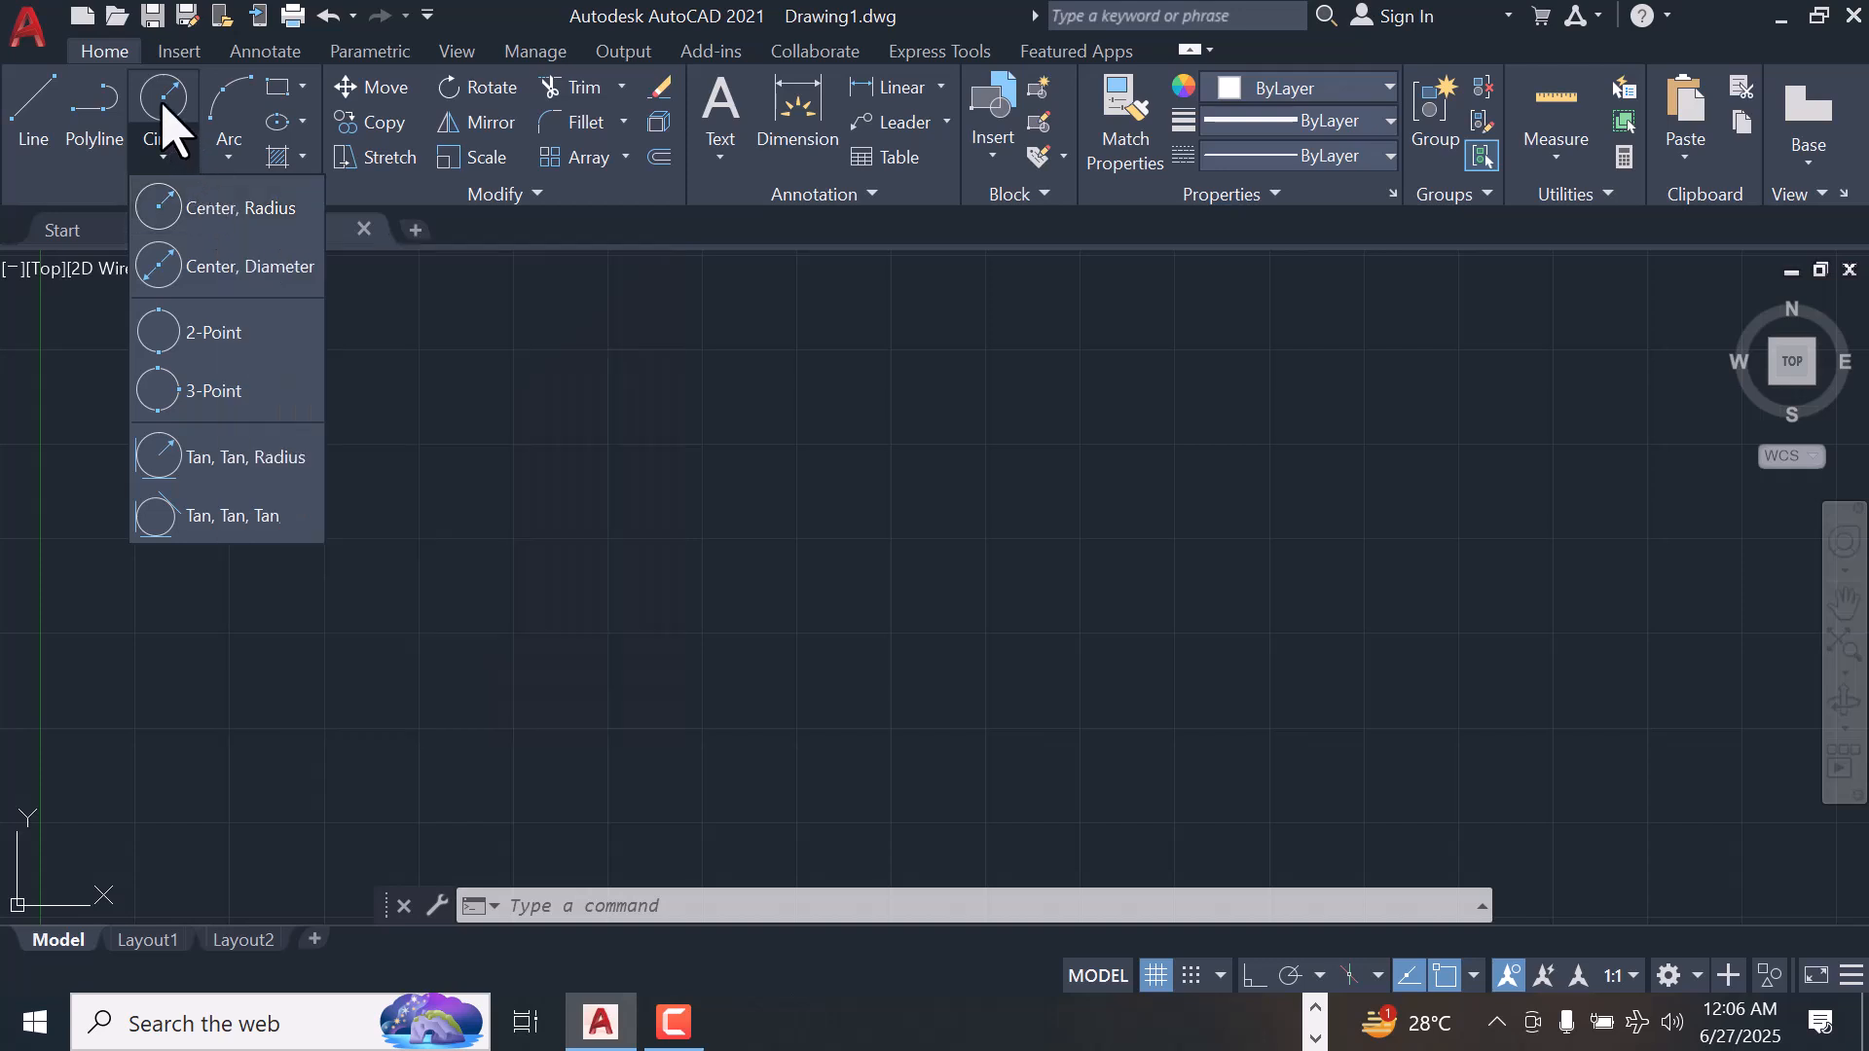
{"action": "left_click", "coordinate": [162, 107]}
{"action": "left_click", "coordinate": [379, 539]}
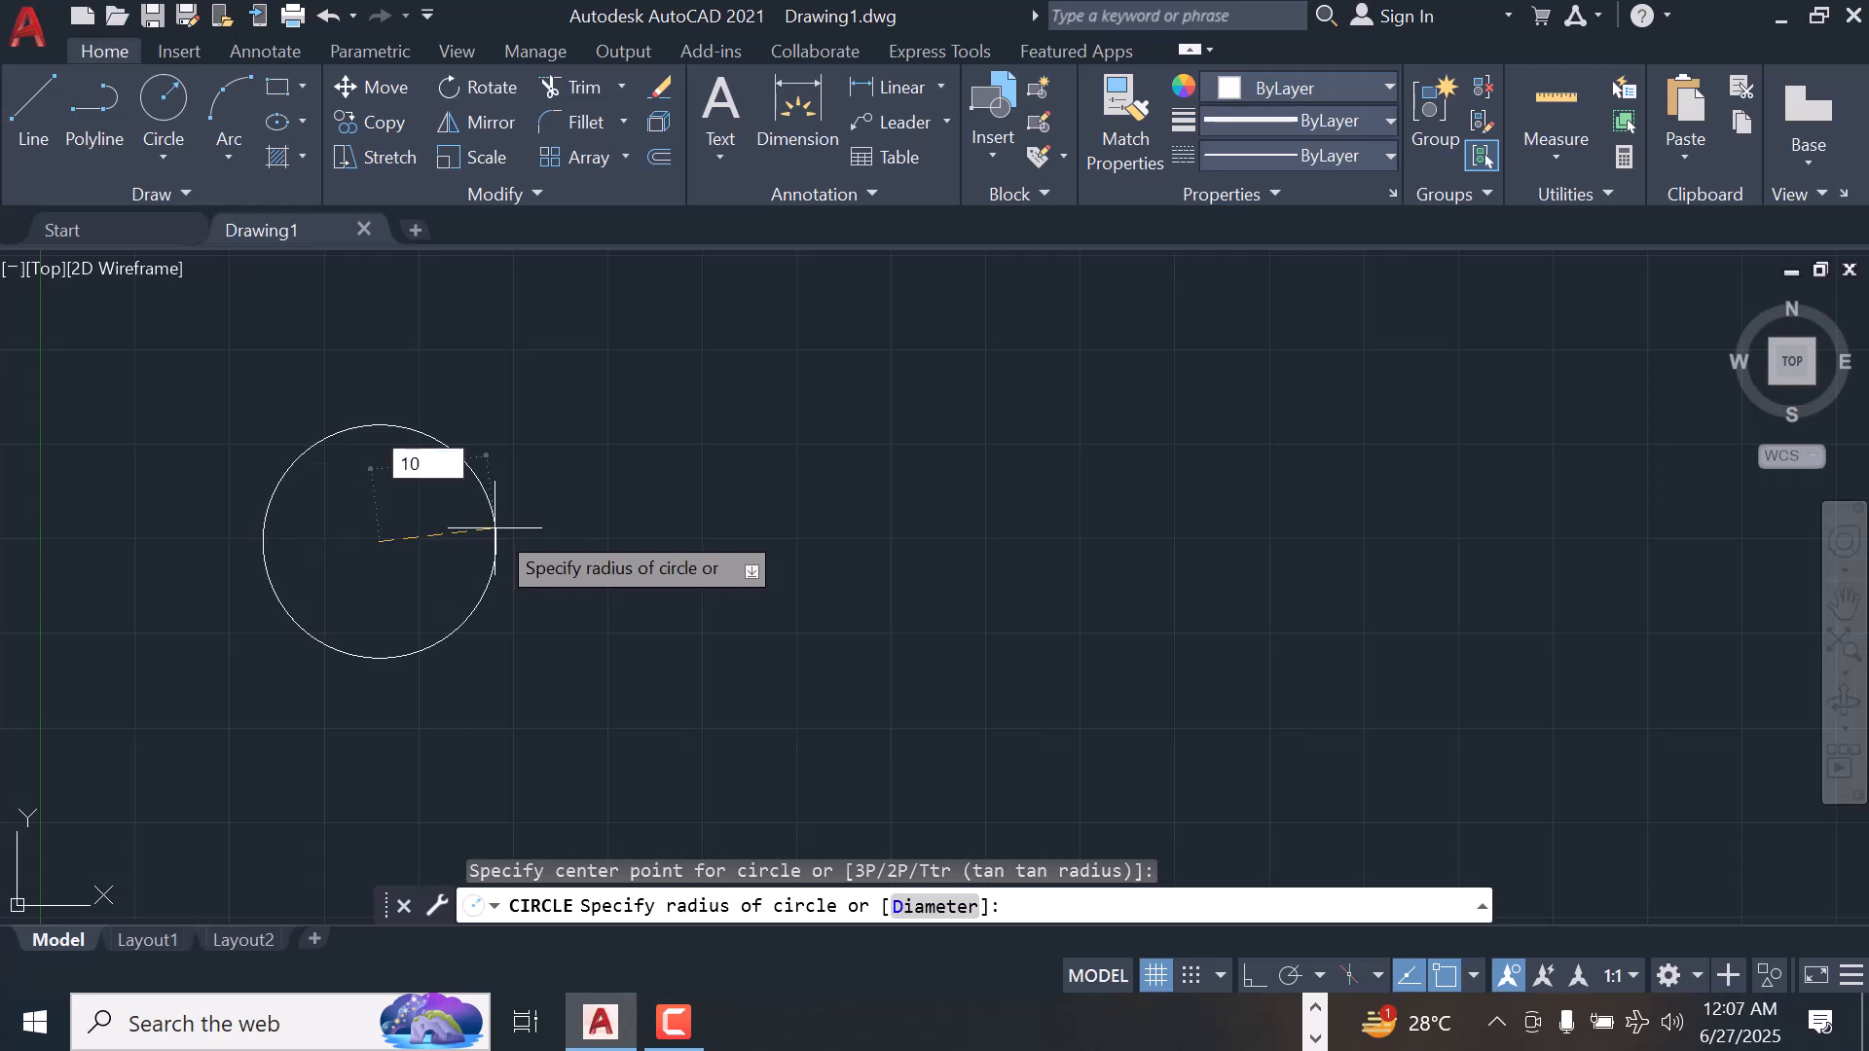
{"action": "key", "text": "Return"}
Turn off showing the UCS icon at the origin and switch off the grid display
{"action": "scroll", "coordinate": [451, 532], "scroll_direction": "down", "scroll_amount": 4}
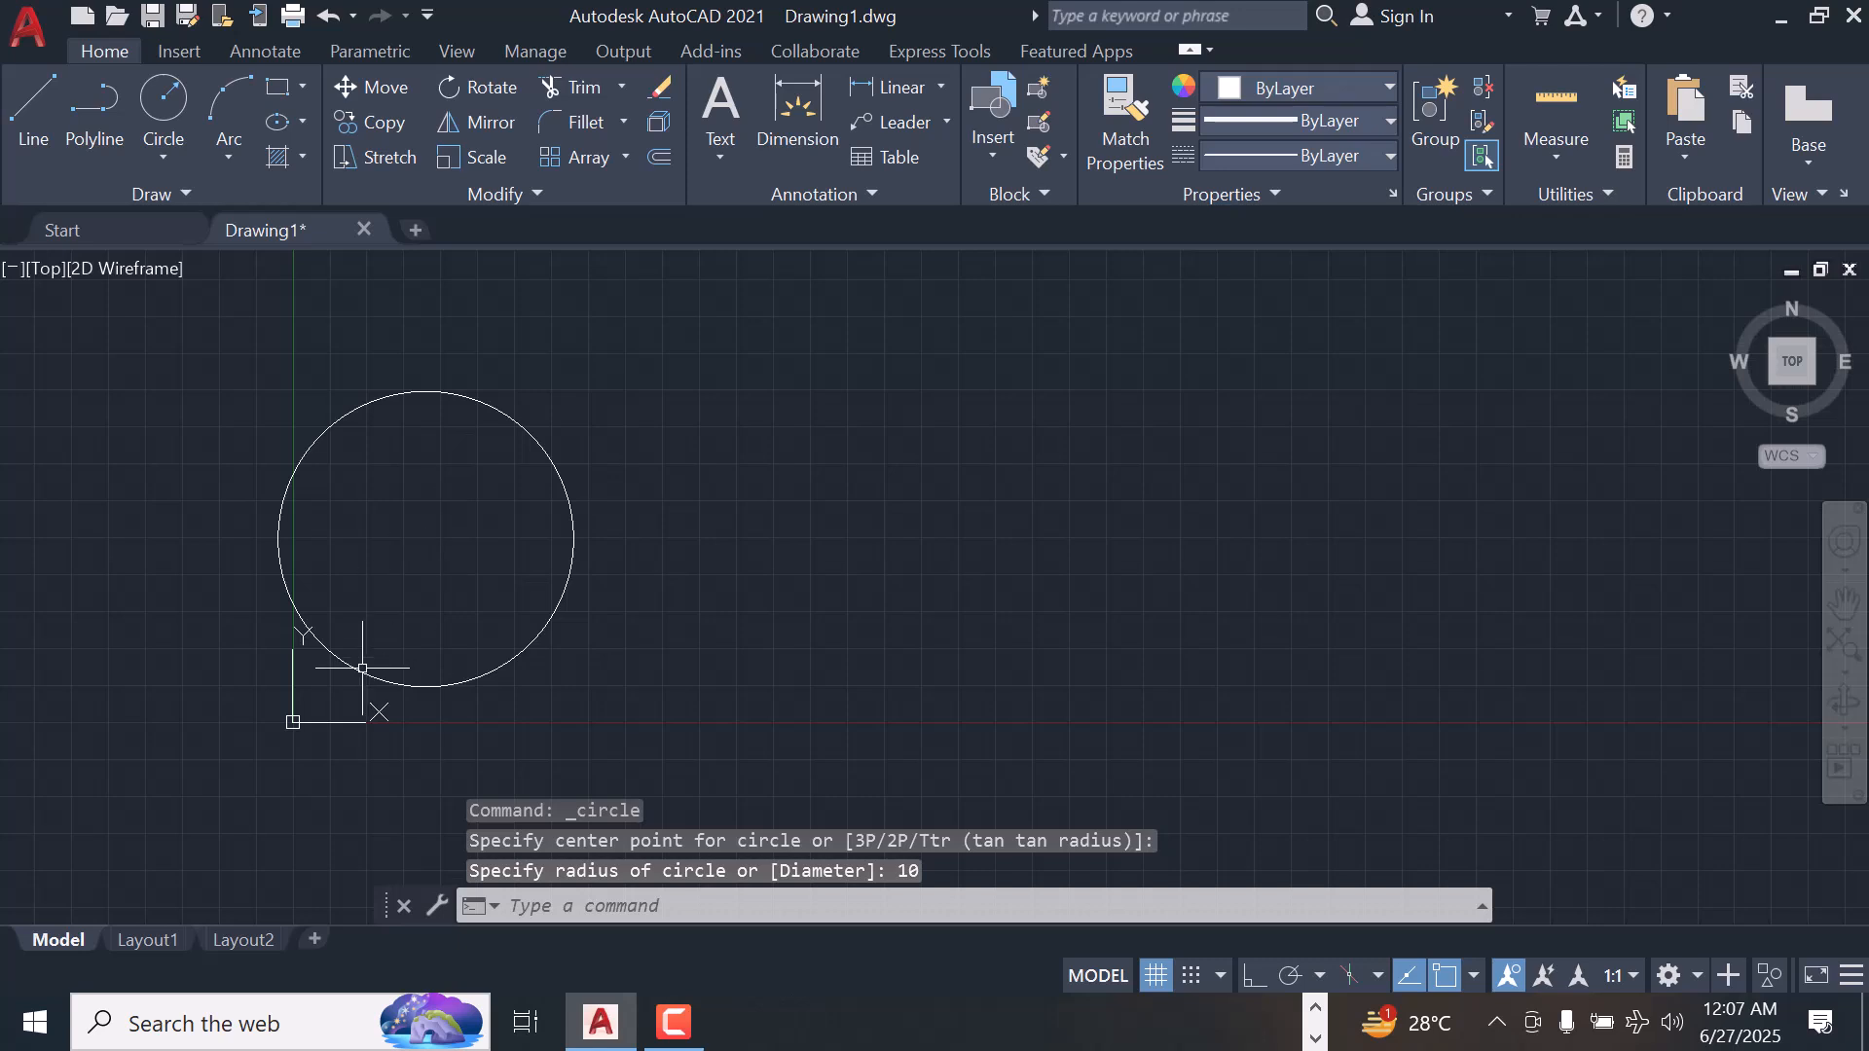
{"action": "right_click", "coordinate": [293, 723]}
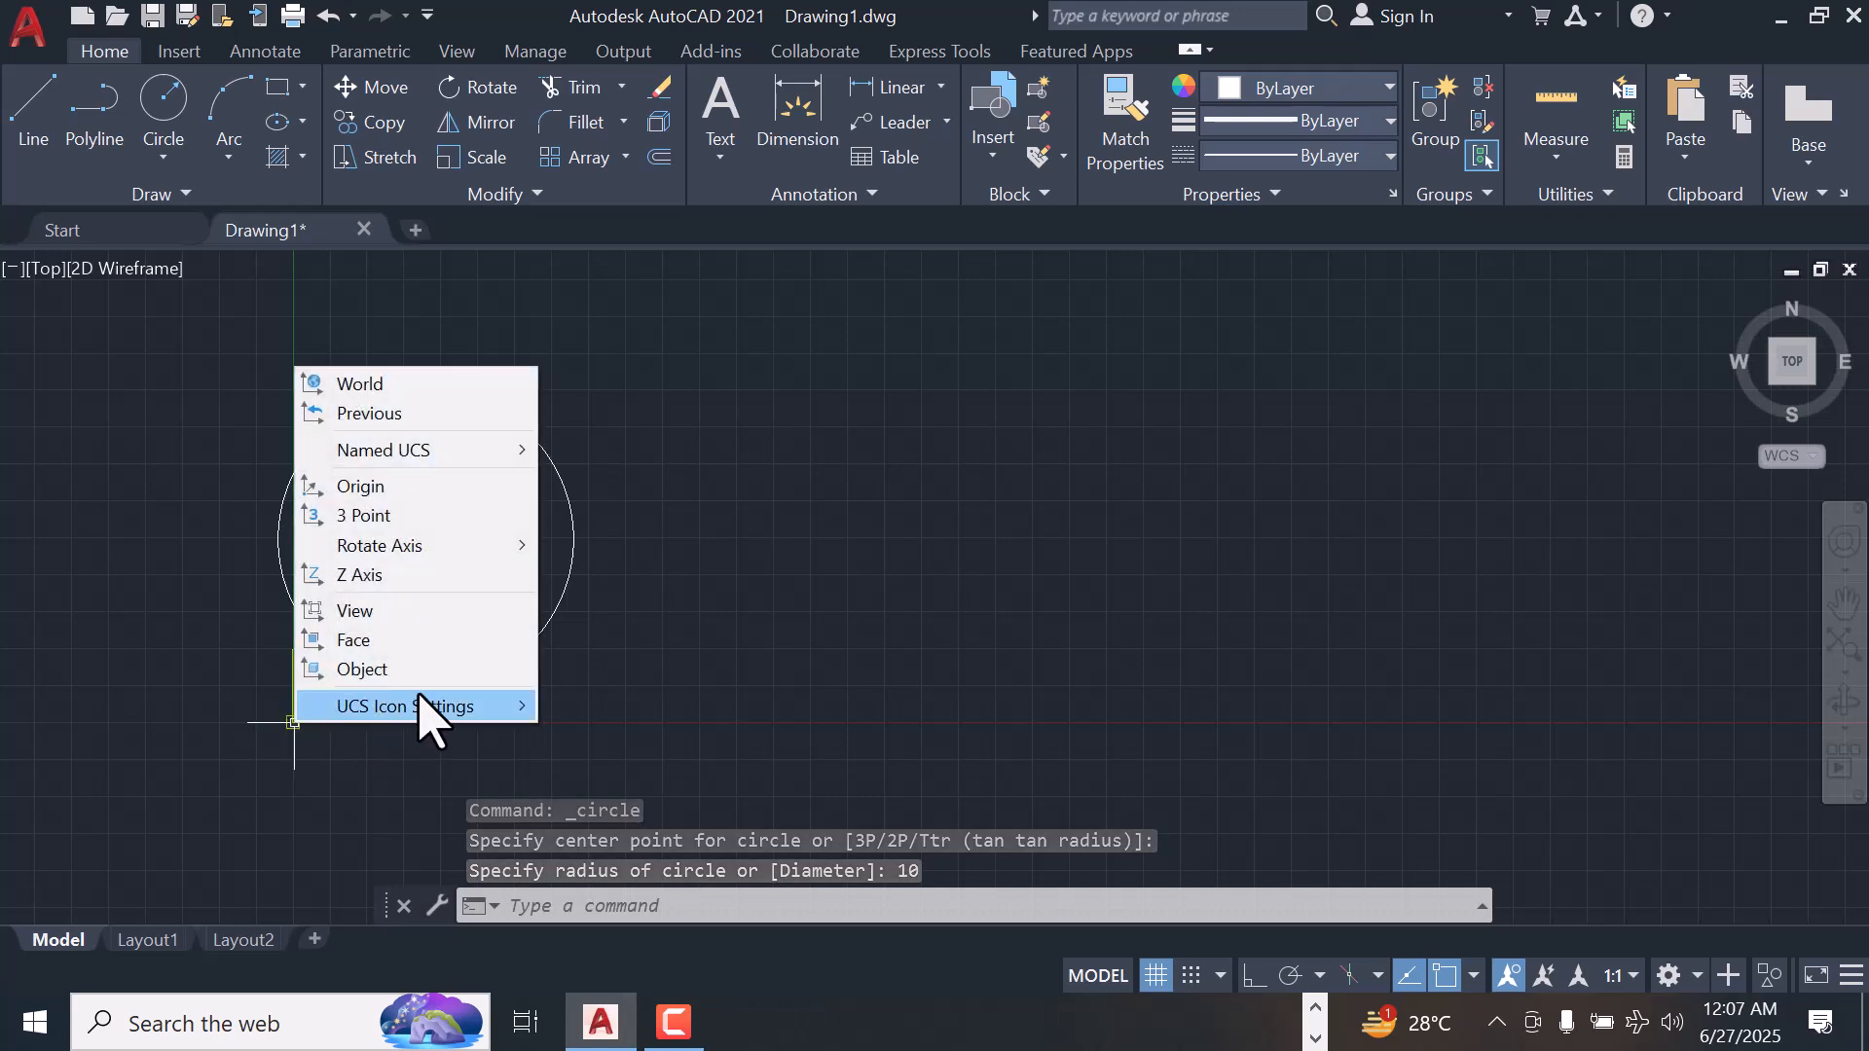
{"action": "mouse_move", "coordinate": [444, 711]}
{"action": "left_click", "coordinate": [611, 708]}
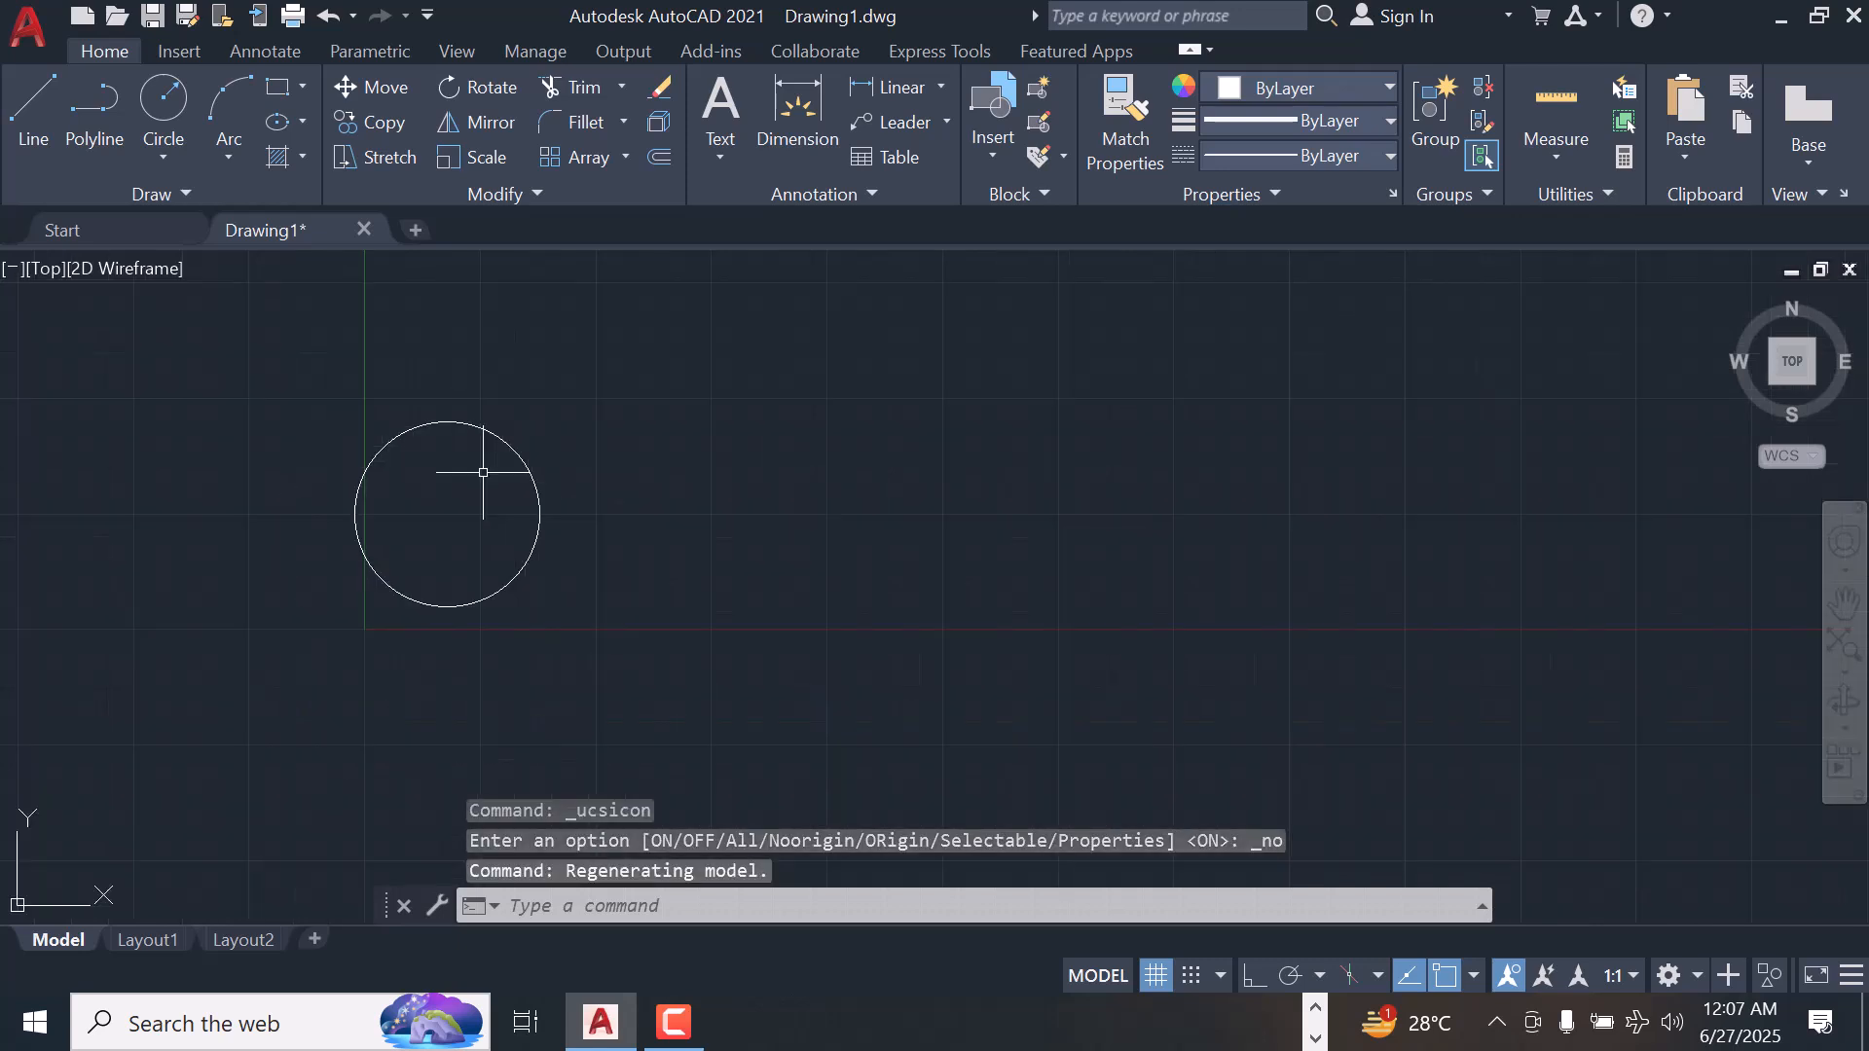
{"action": "left_click", "coordinate": [1156, 975]}
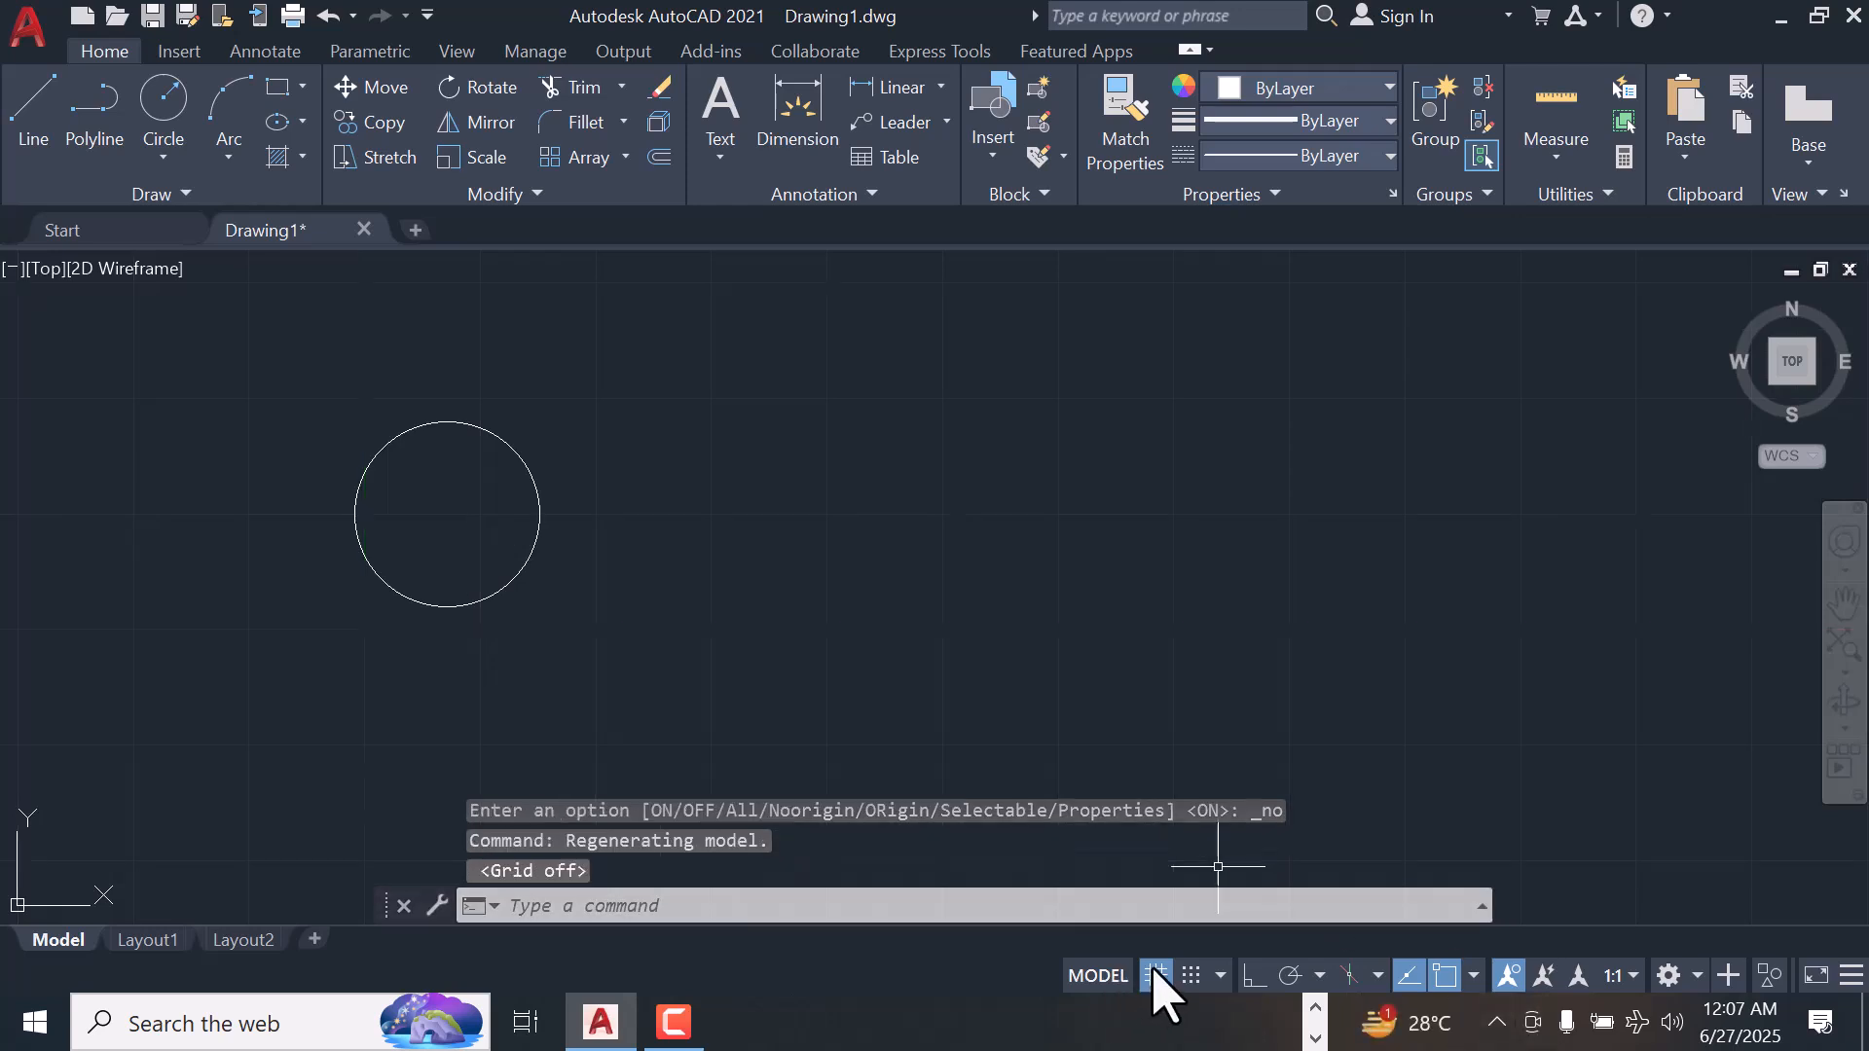
Turn on Ortho and draw a horizontal line of length 40 from the circle's center toward the right
{"action": "scroll", "coordinate": [534, 548], "scroll_direction": "up", "scroll_amount": 2}
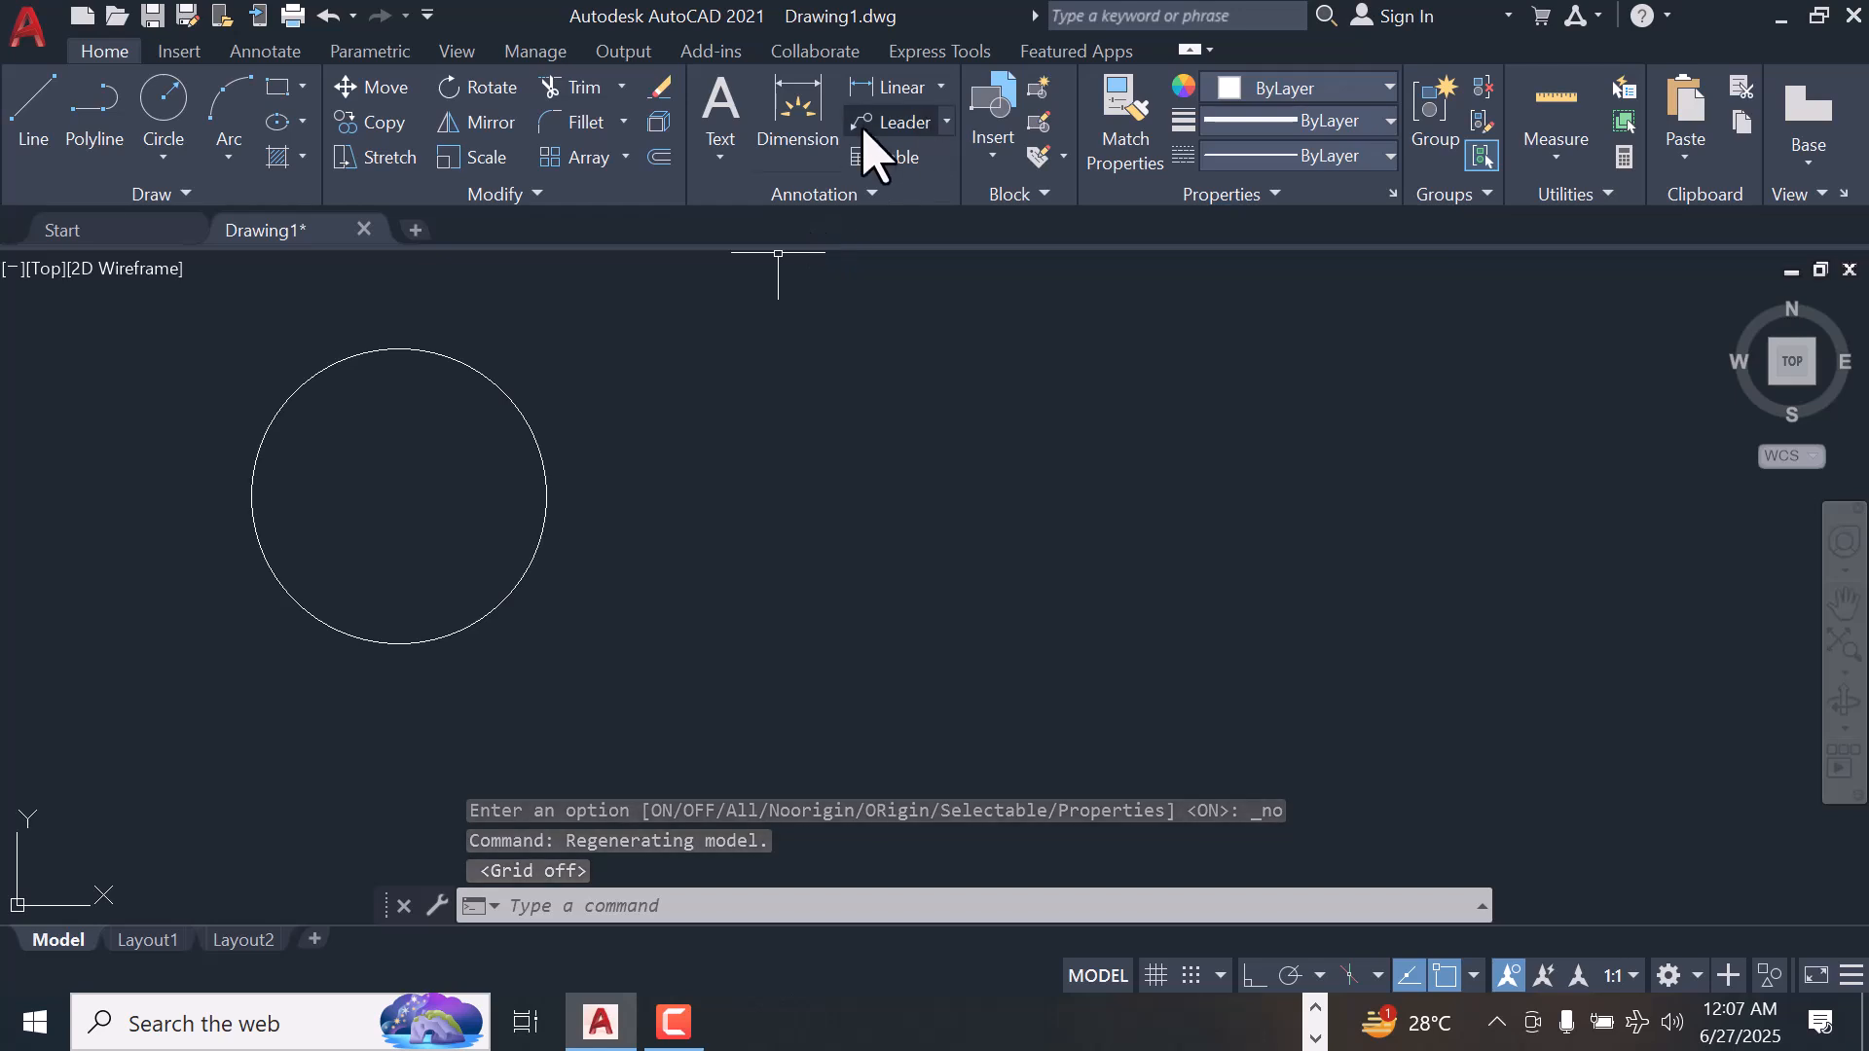
{"action": "left_click", "coordinate": [163, 155]}
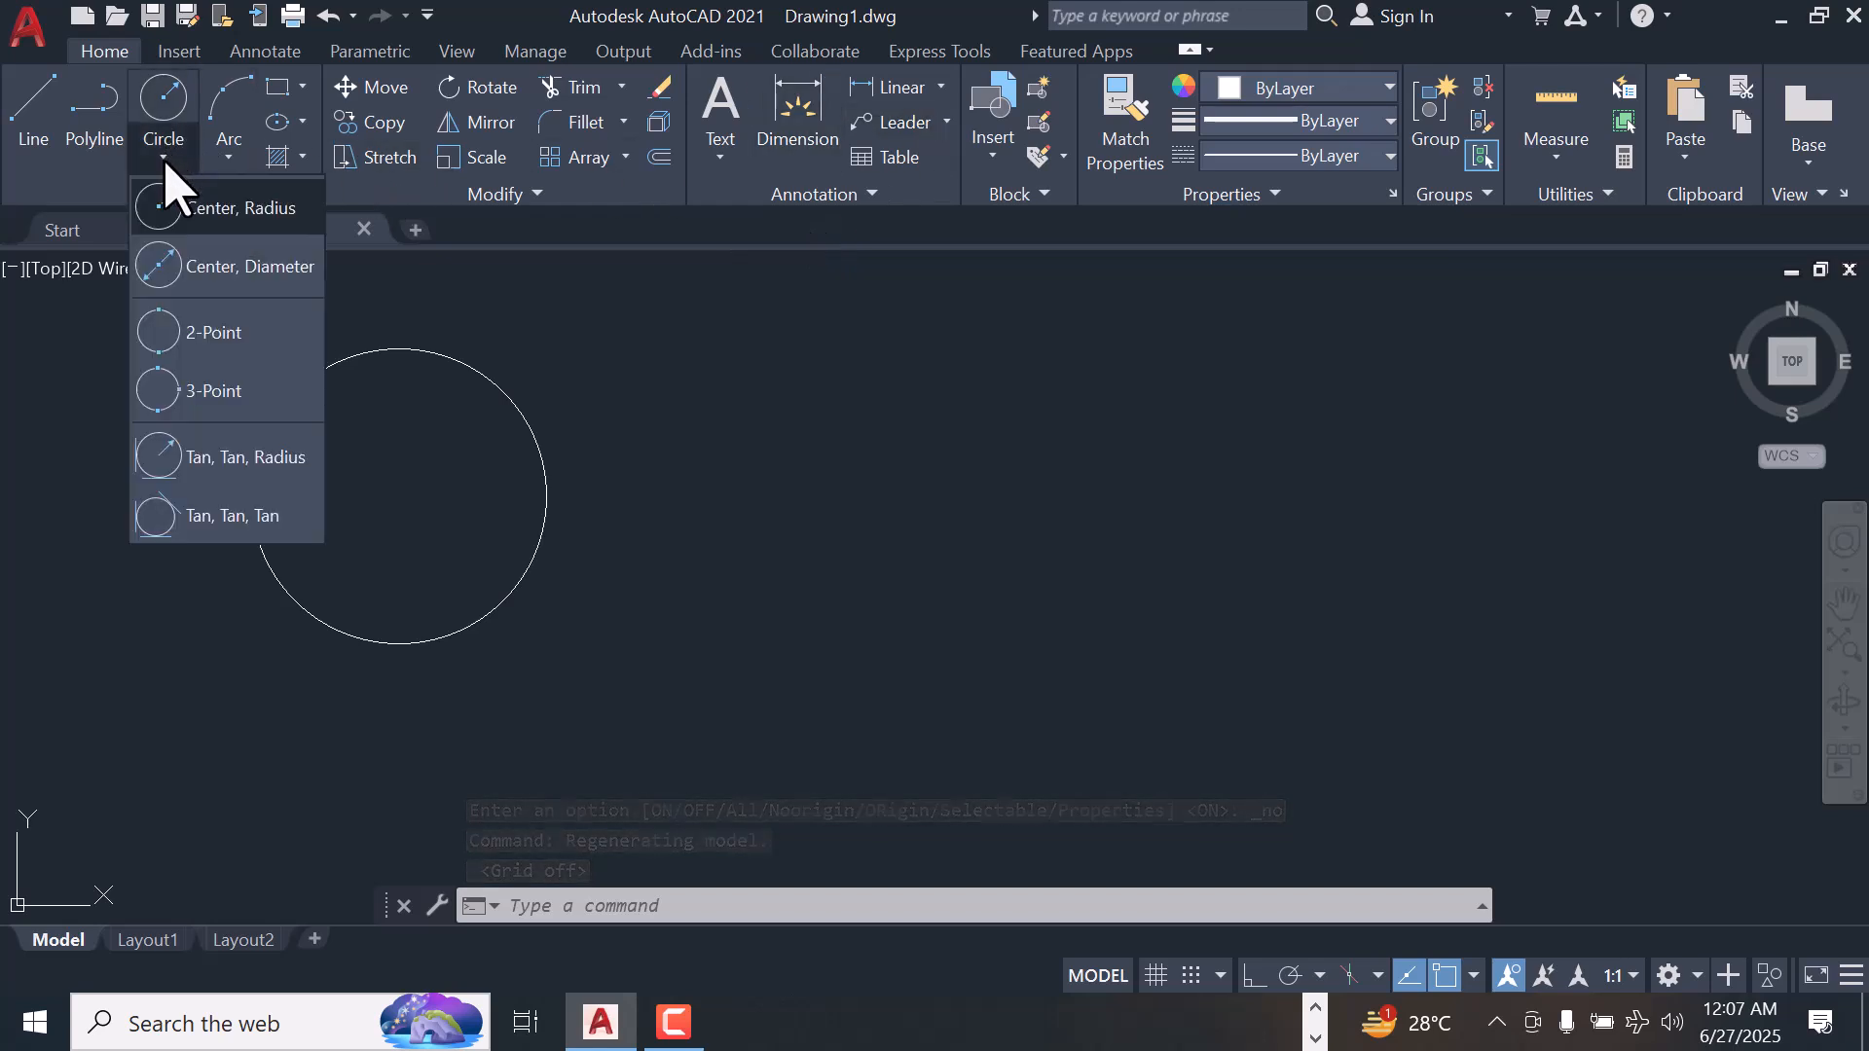
{"action": "left_click", "coordinate": [33, 127]}
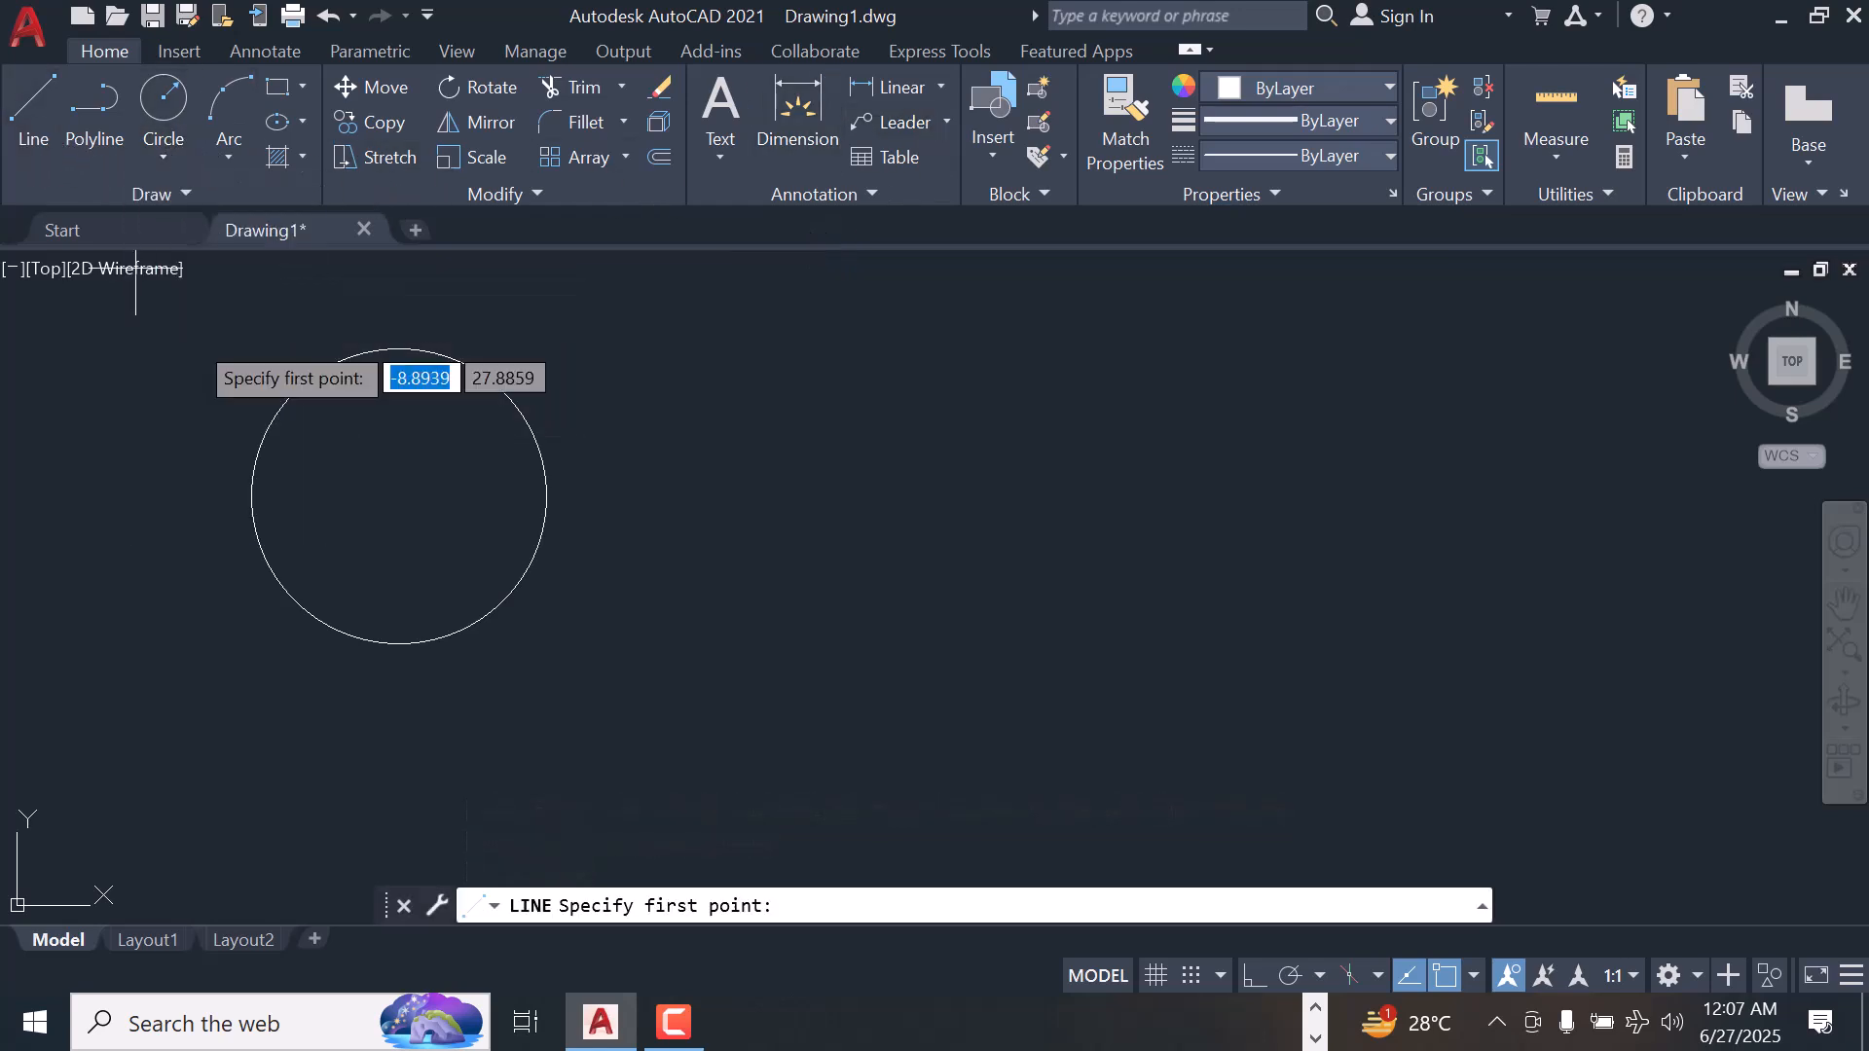
{"action": "left_click", "coordinate": [399, 496]}
{"action": "left_click", "coordinate": [1254, 975]}
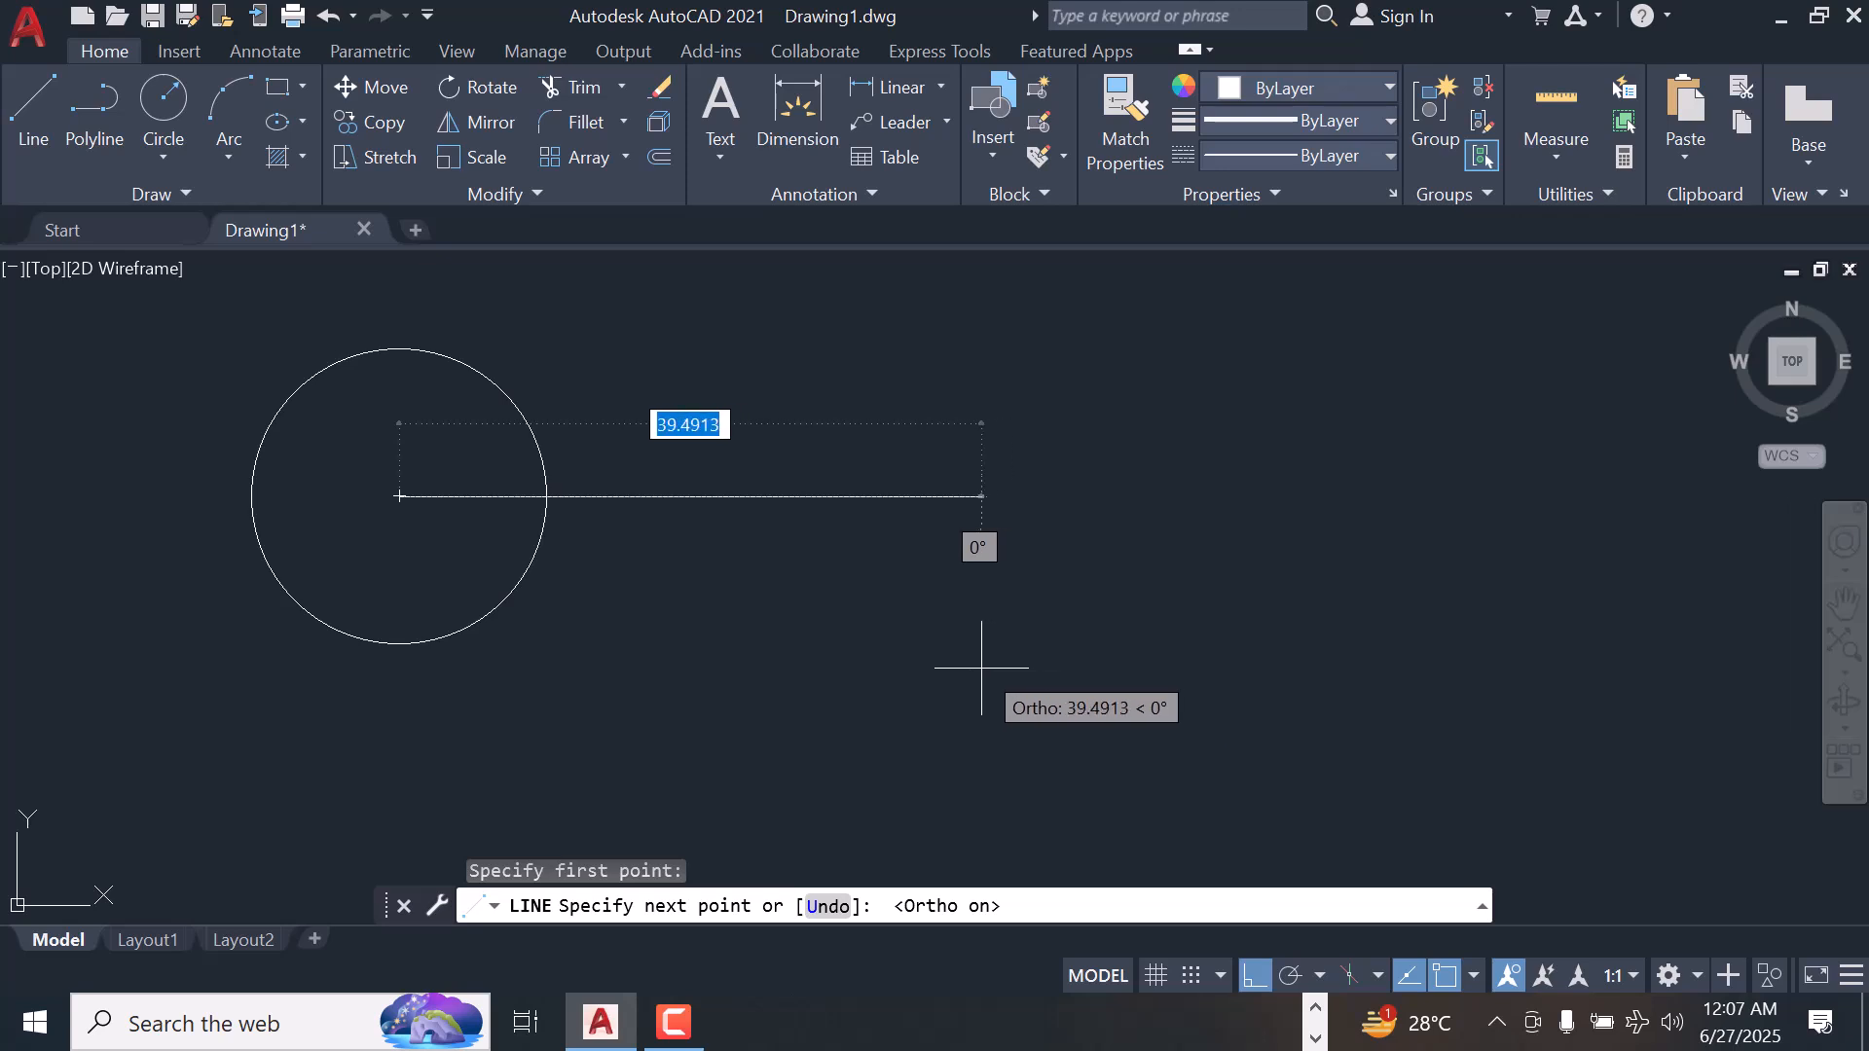
{"action": "type", "text": "40"}
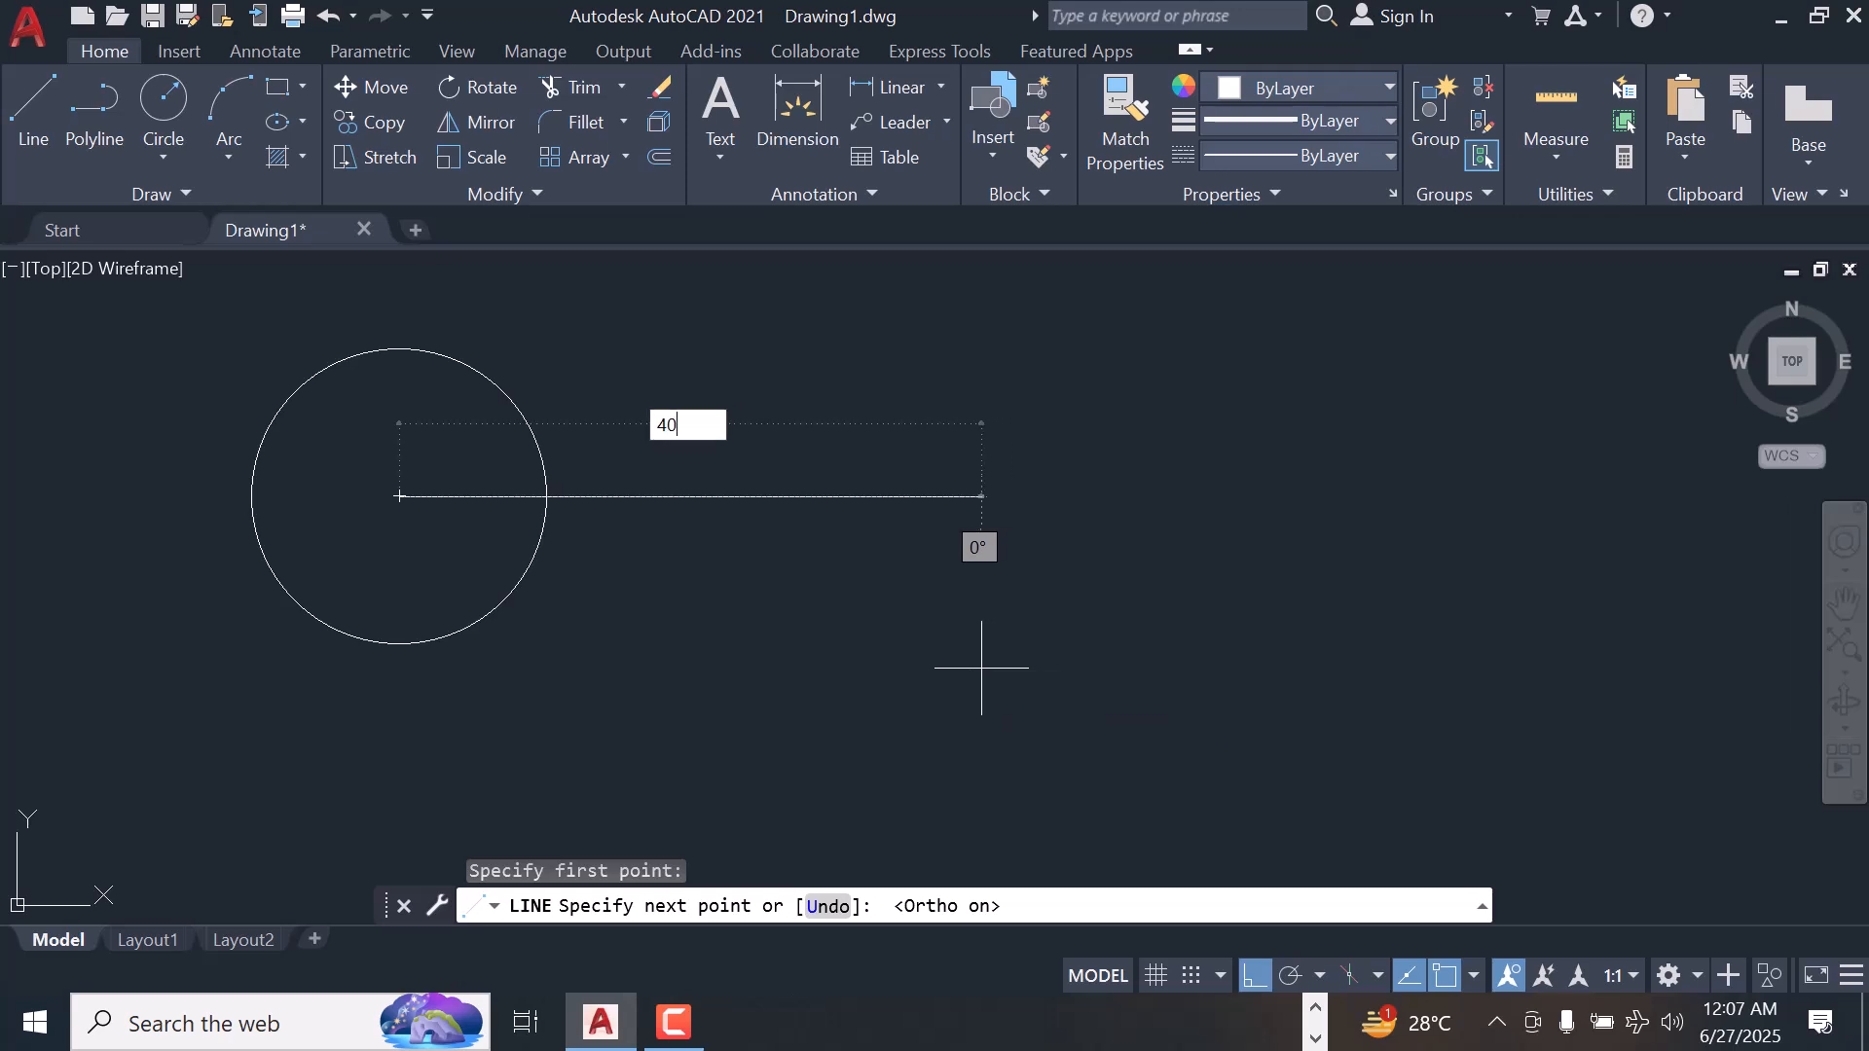
{"action": "key", "text": "Return"}
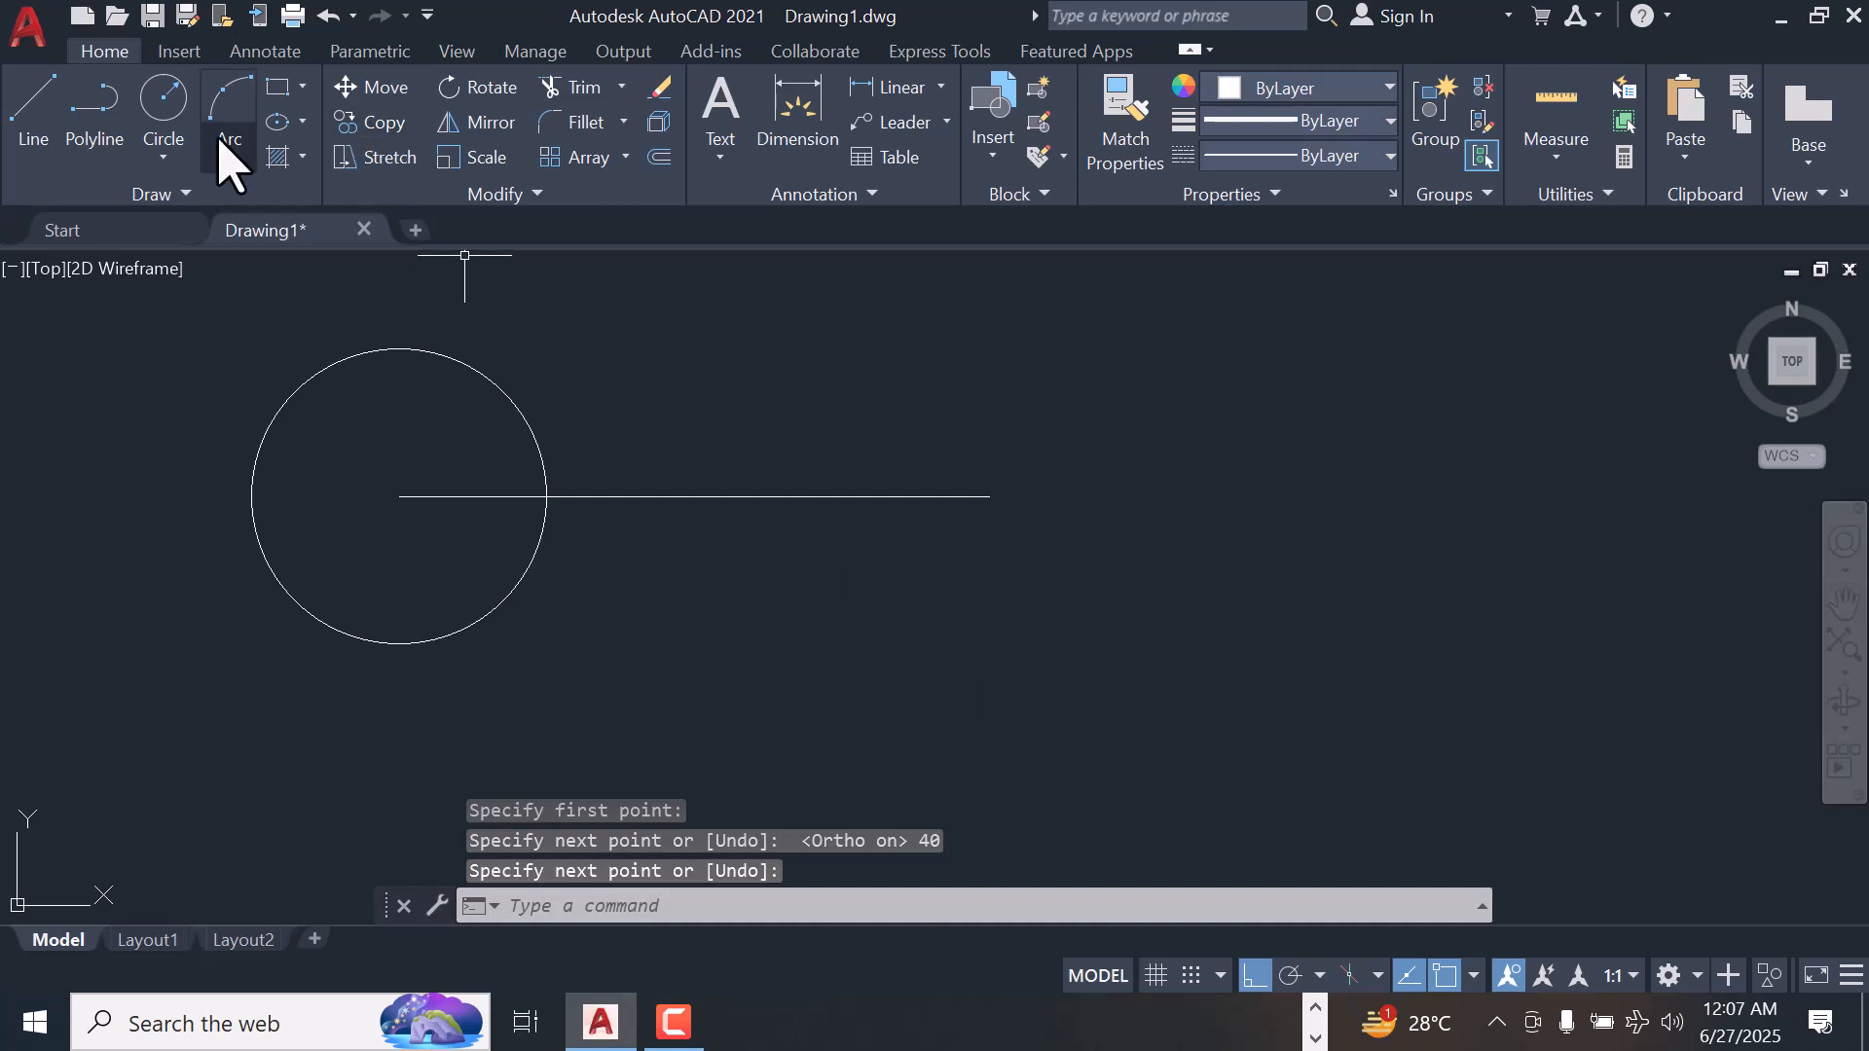
Draw a circle with a diameter of 10 centered on the free end of the horizontal line
{"action": "left_click", "coordinate": [175, 158]}
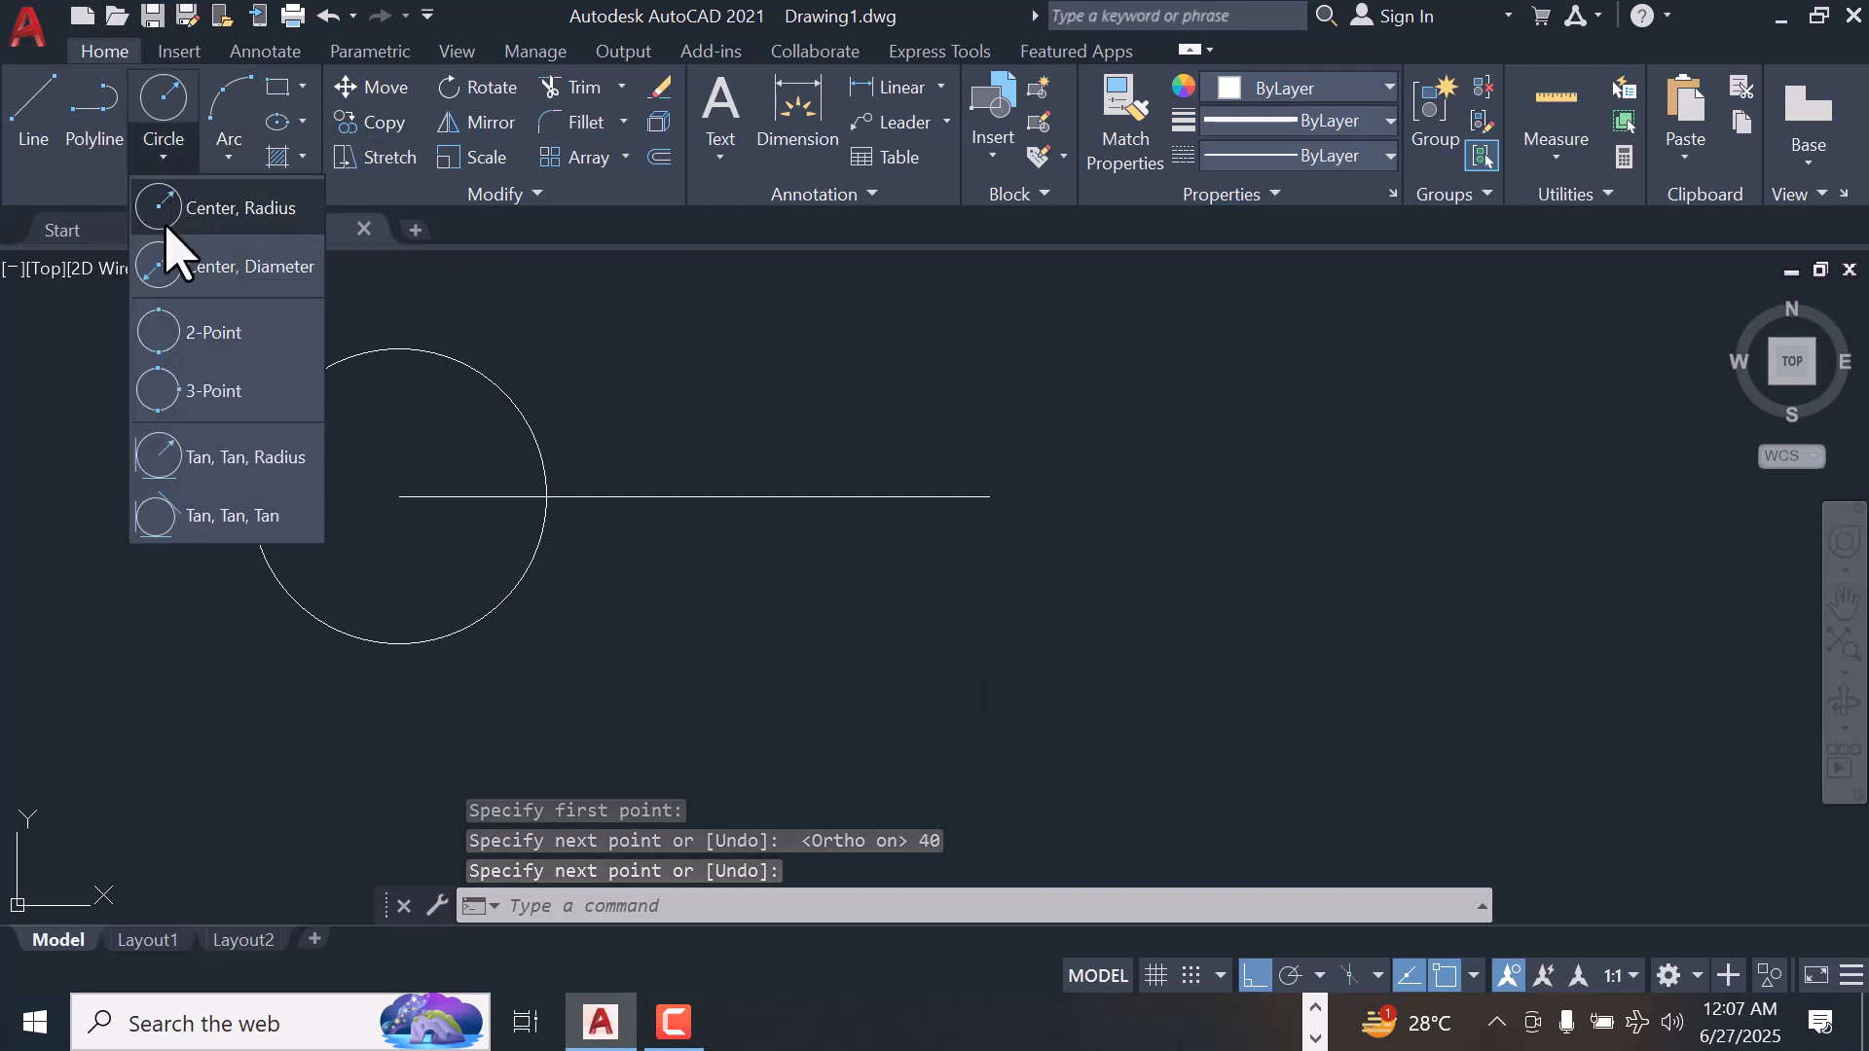
{"action": "left_click", "coordinate": [212, 272]}
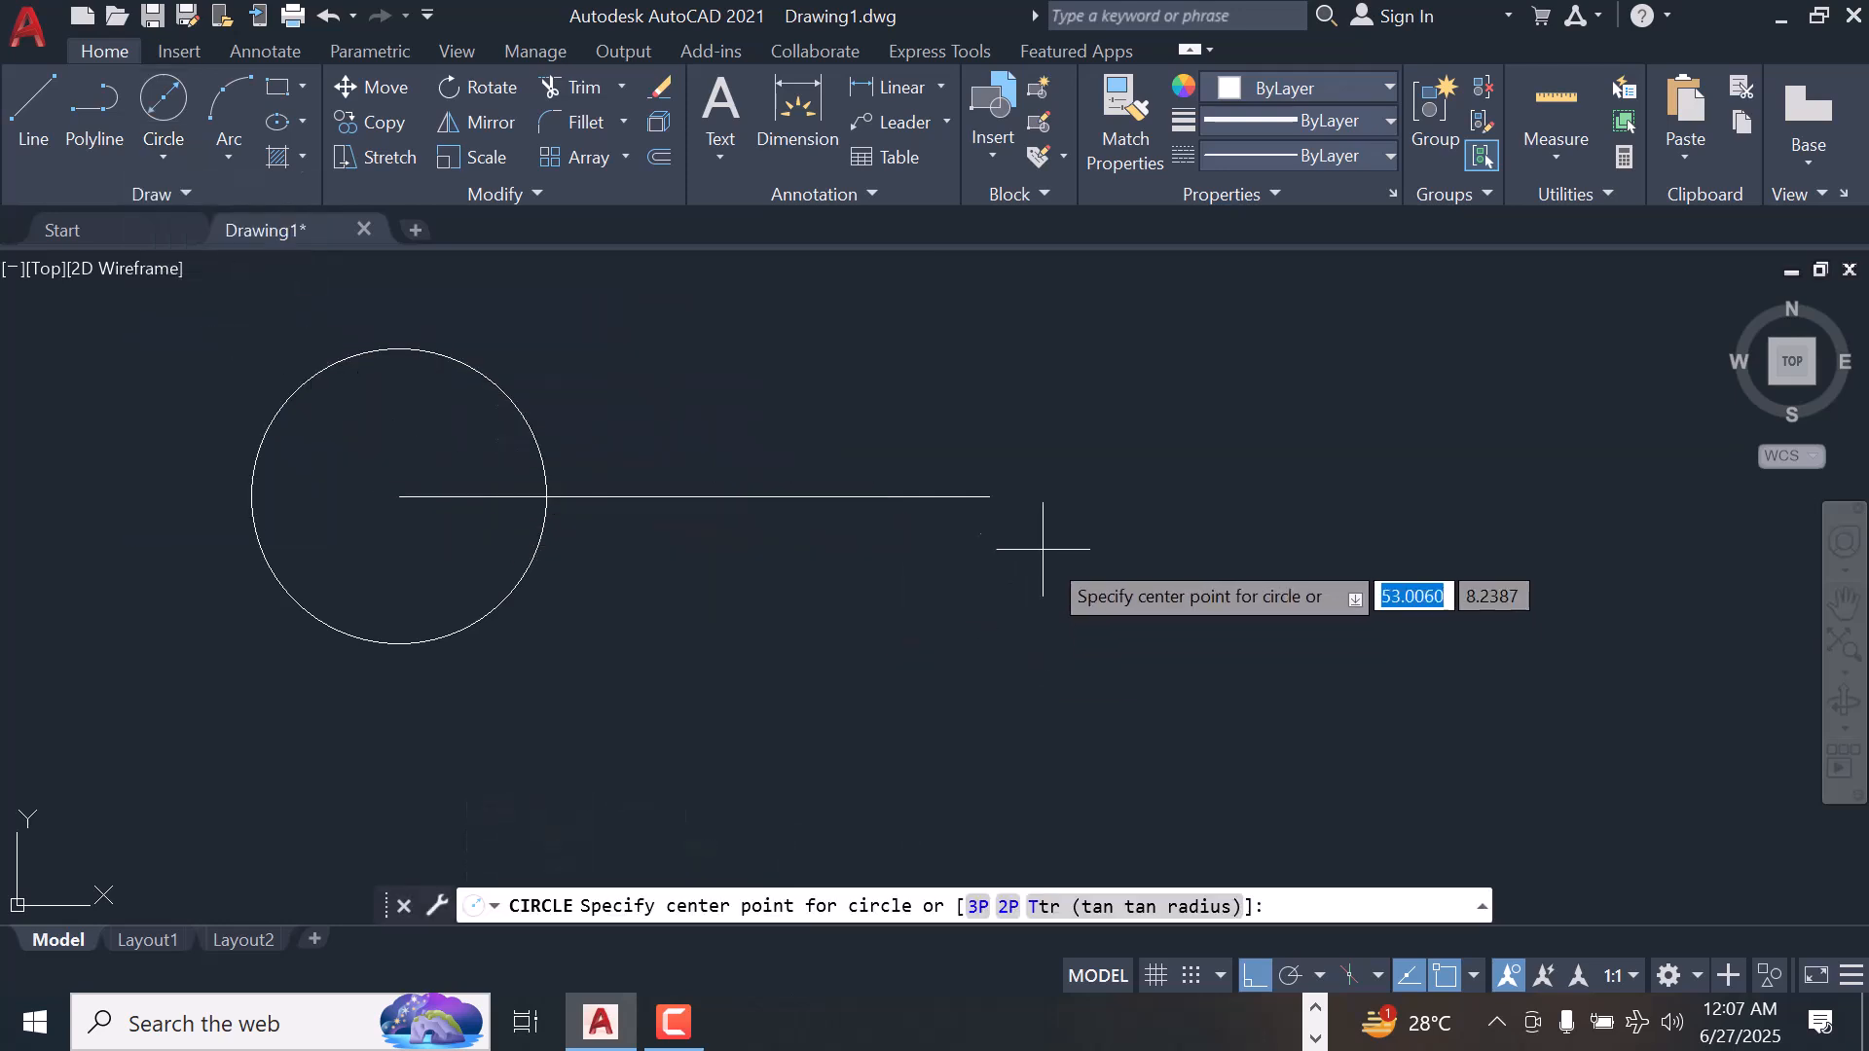
{"action": "left_click", "coordinate": [989, 497]}
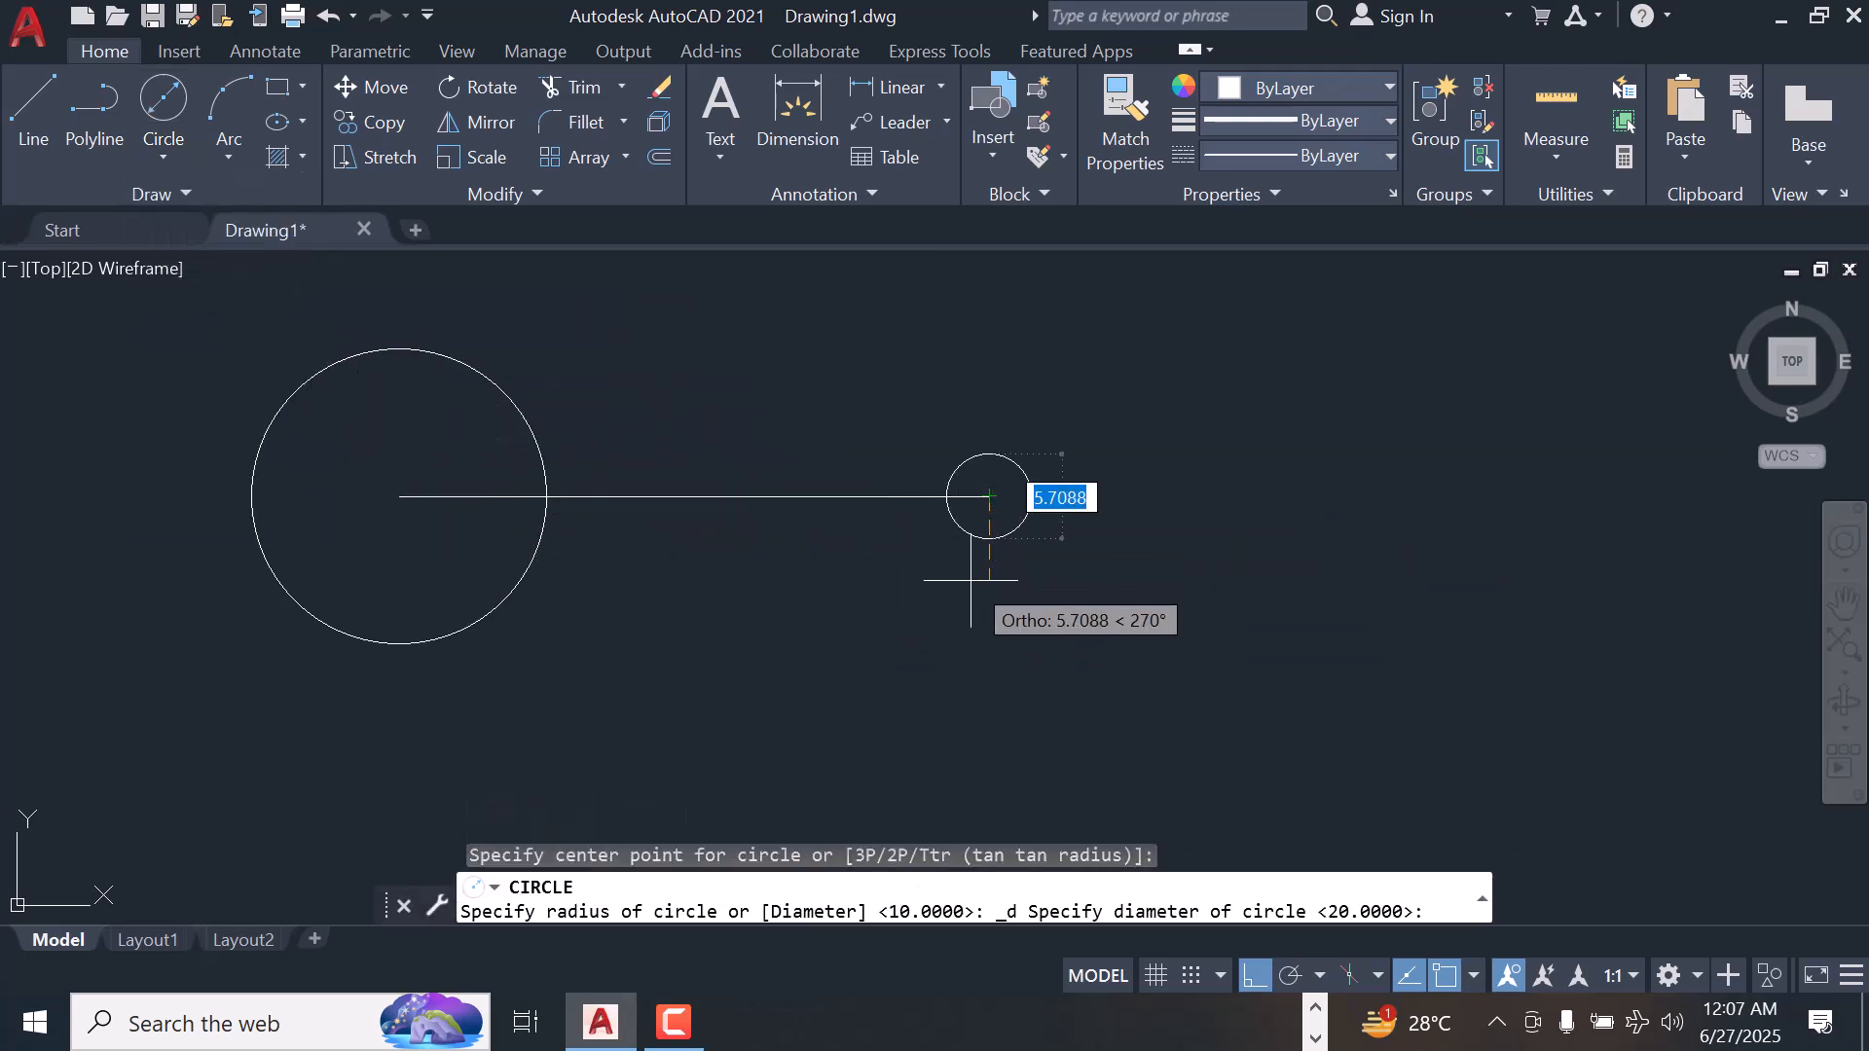
{"action": "type", "text": "10"}
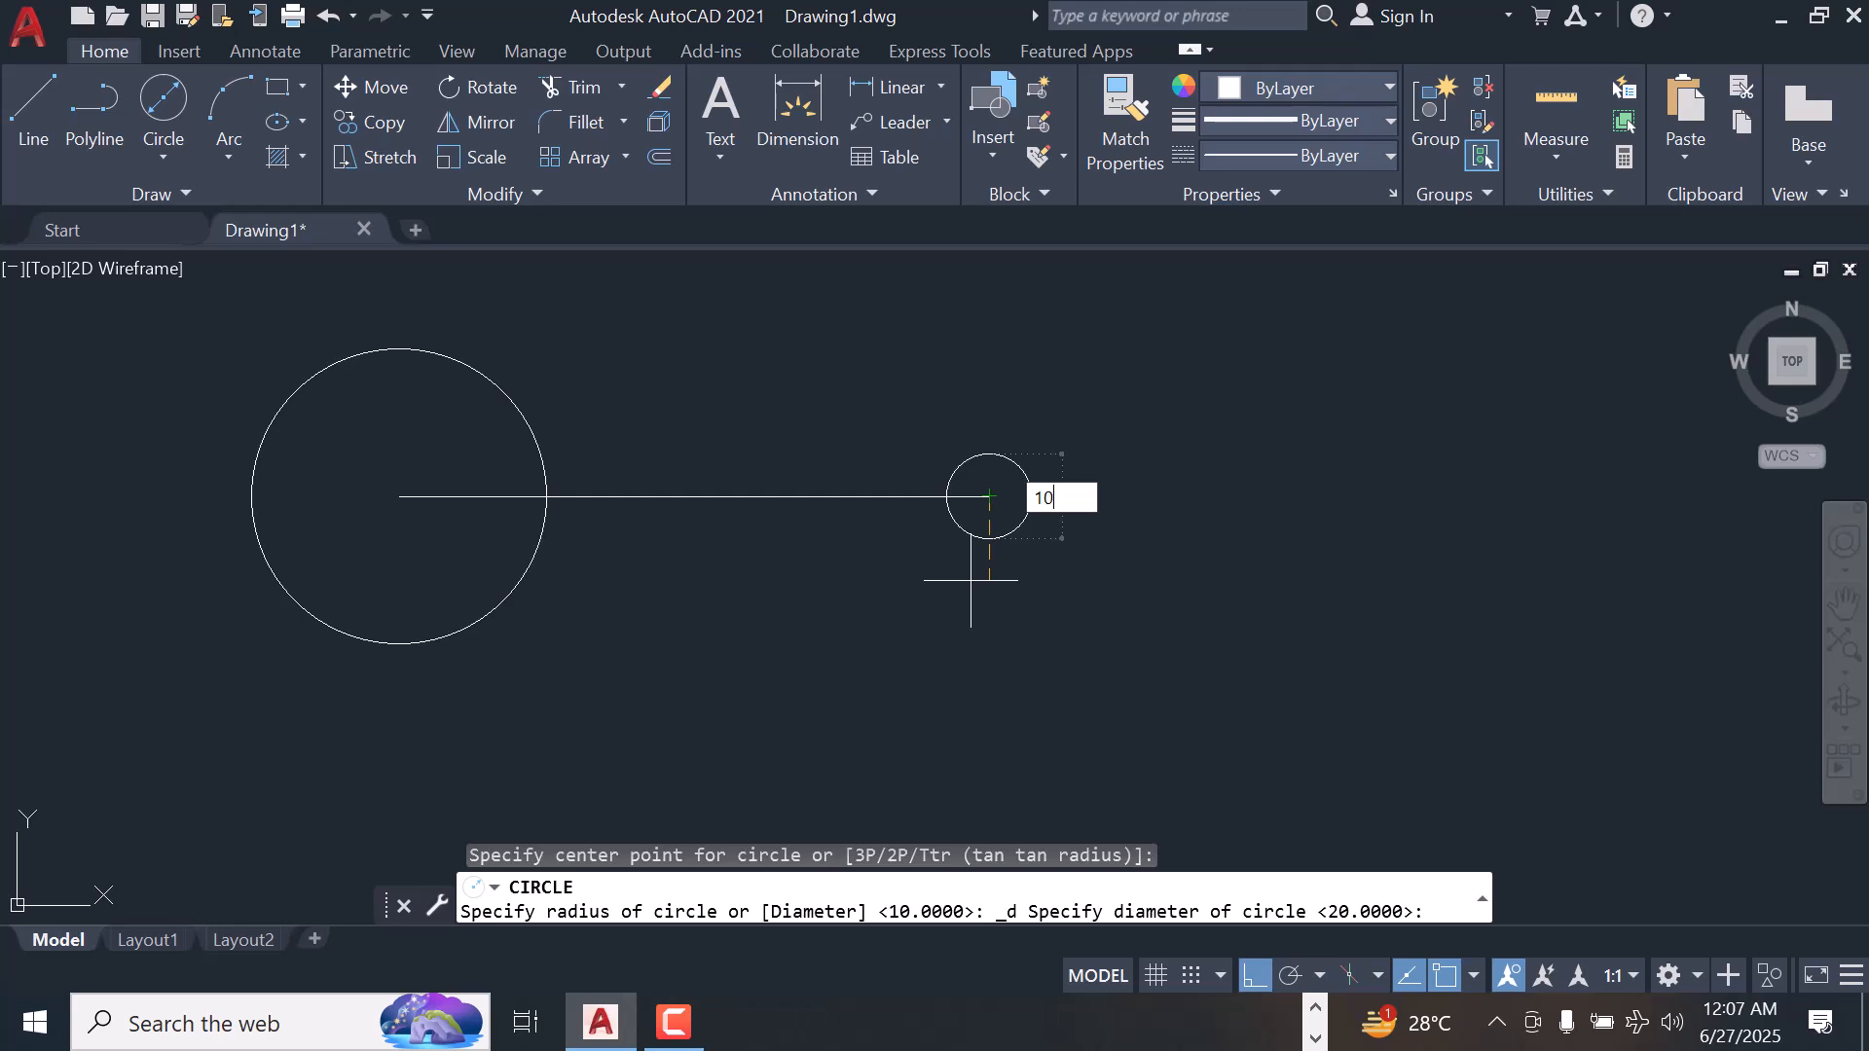
{"action": "key", "text": "Return"}
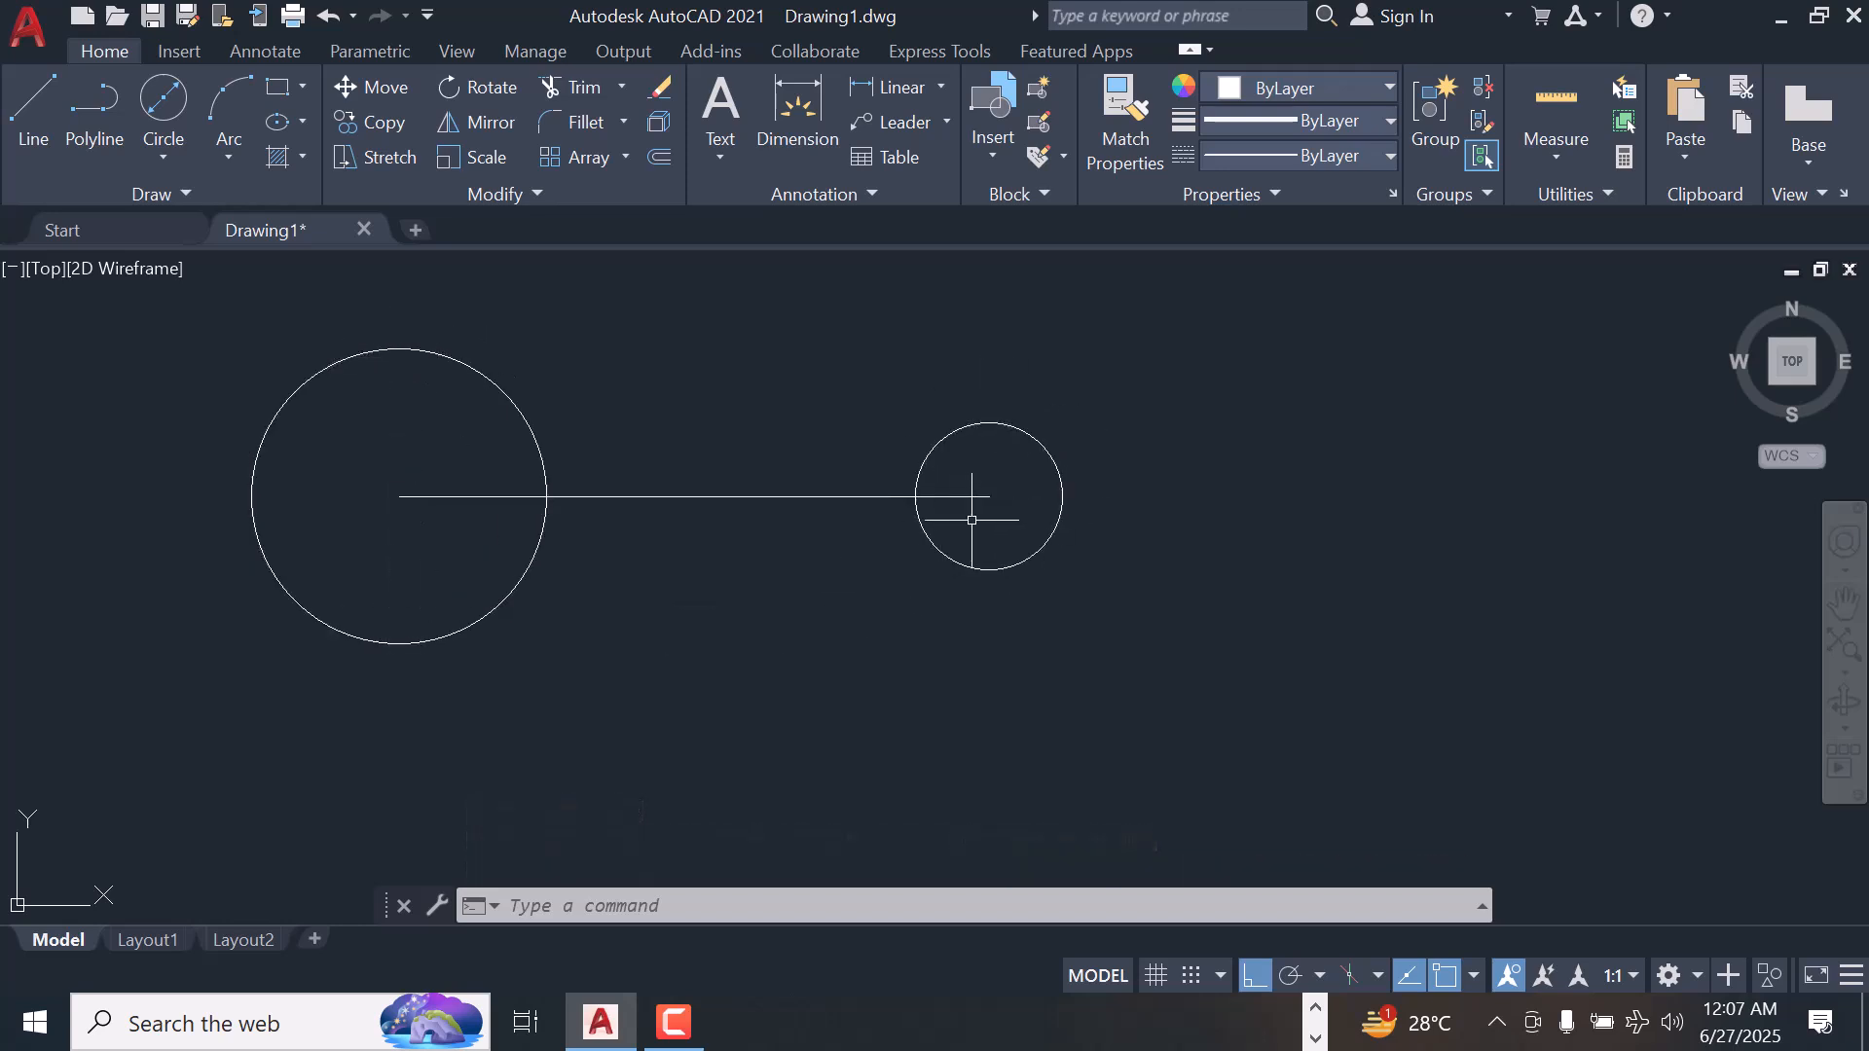
Draw a line tangent to the upper sides of both circles, using the tan object snap override for each endpoint
{"action": "scroll", "coordinate": [672, 405], "scroll_direction": "down", "scroll_amount": 4}
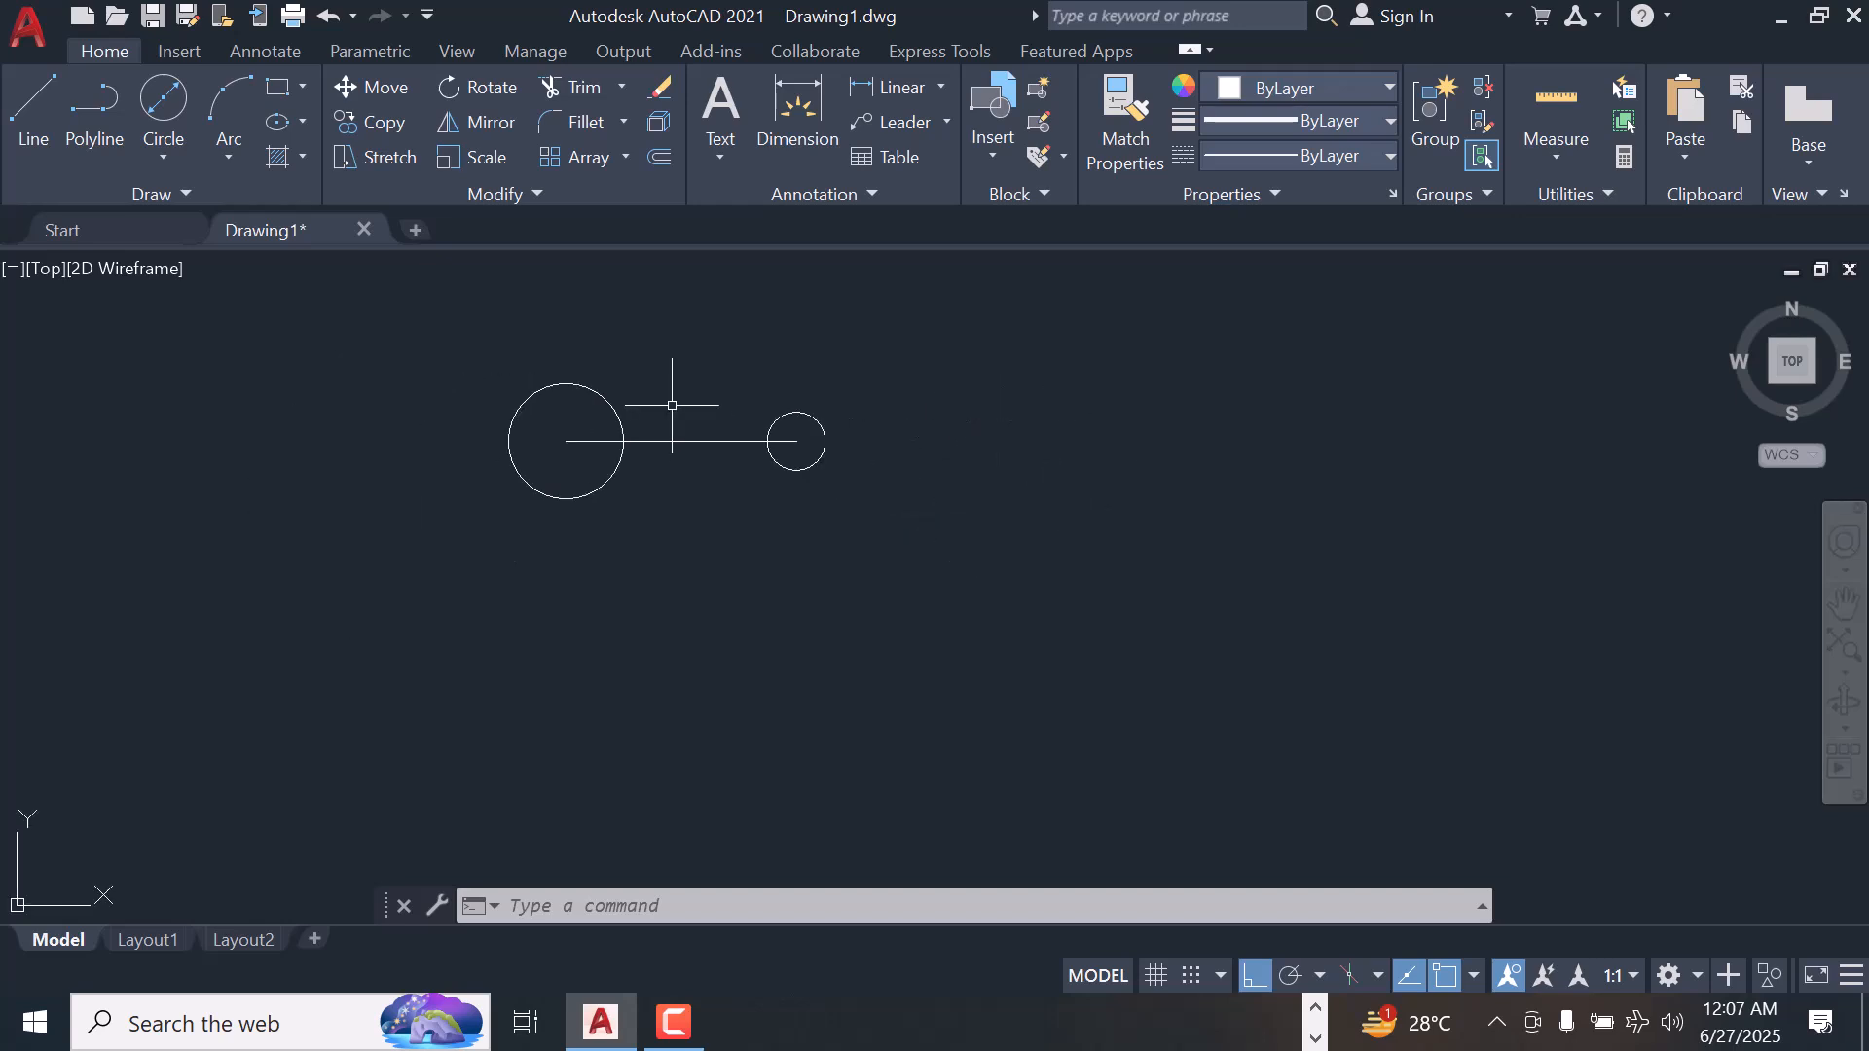
{"action": "scroll", "coordinate": [700, 498], "scroll_direction": "up", "scroll_amount": 2}
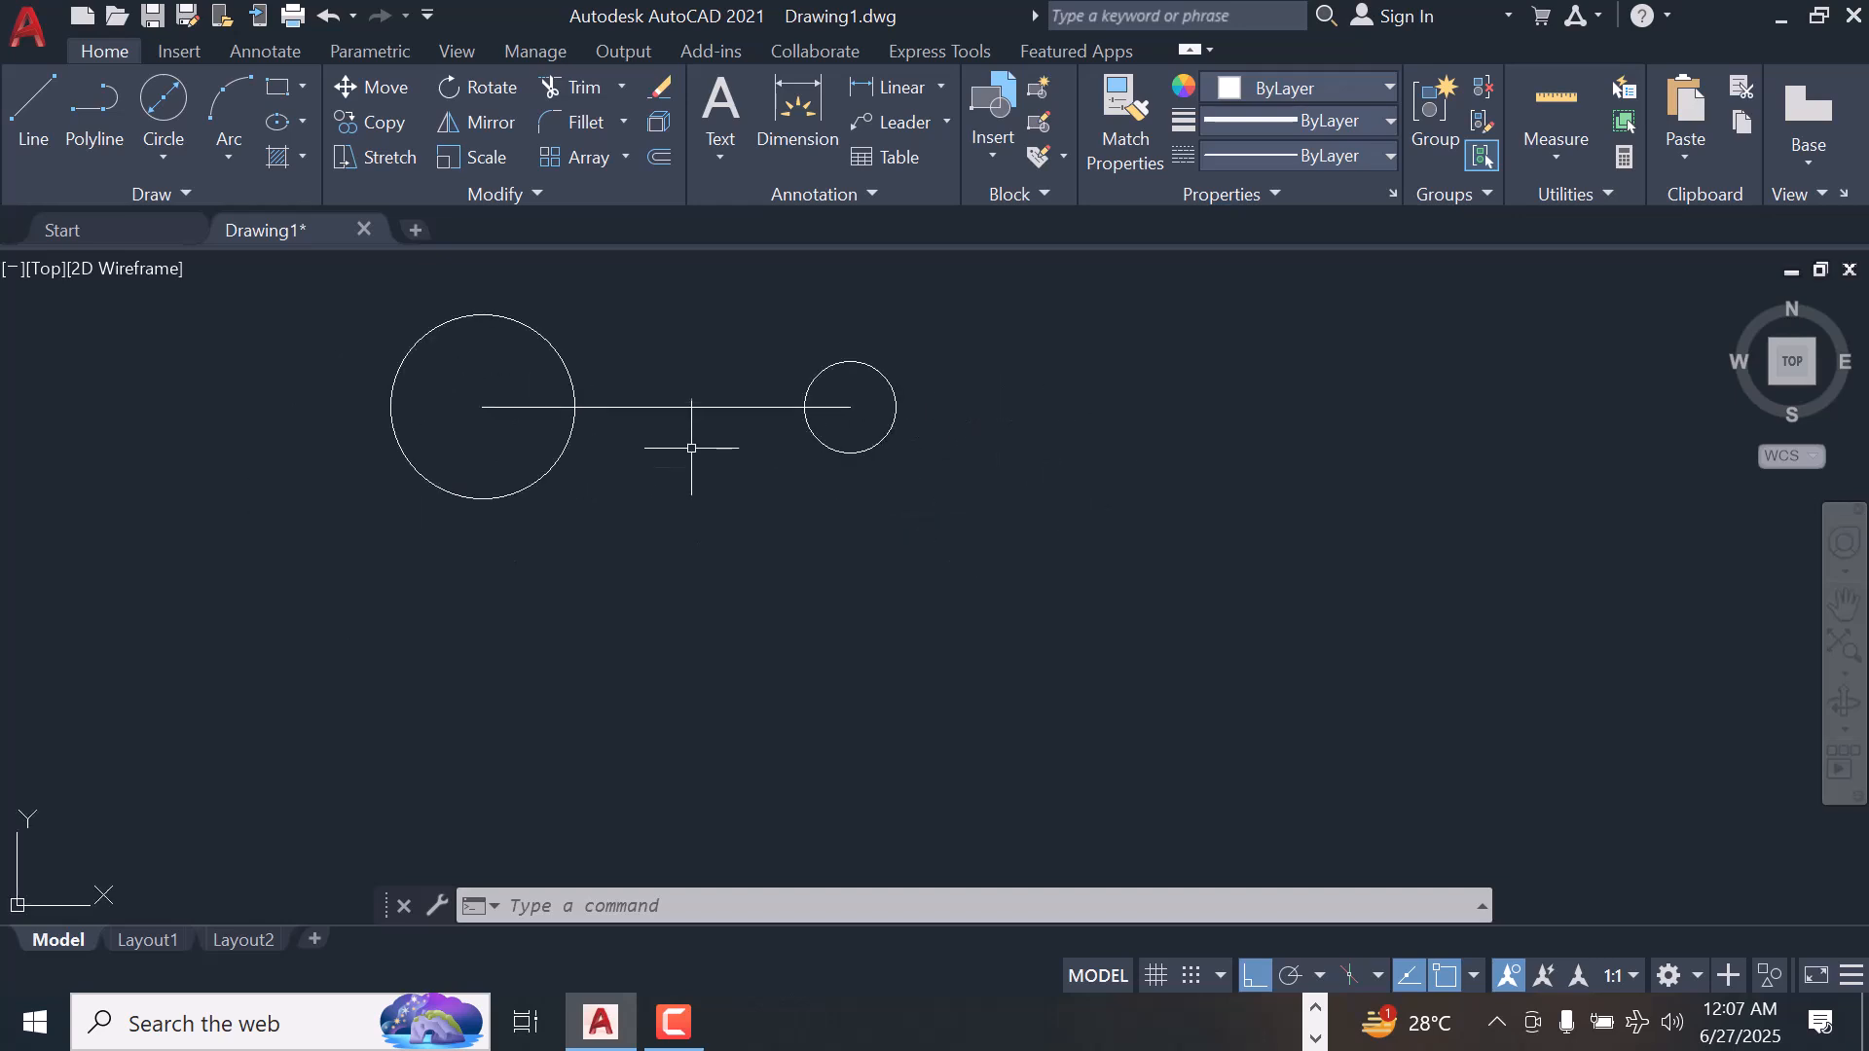
{"action": "left_click", "coordinate": [32, 107]}
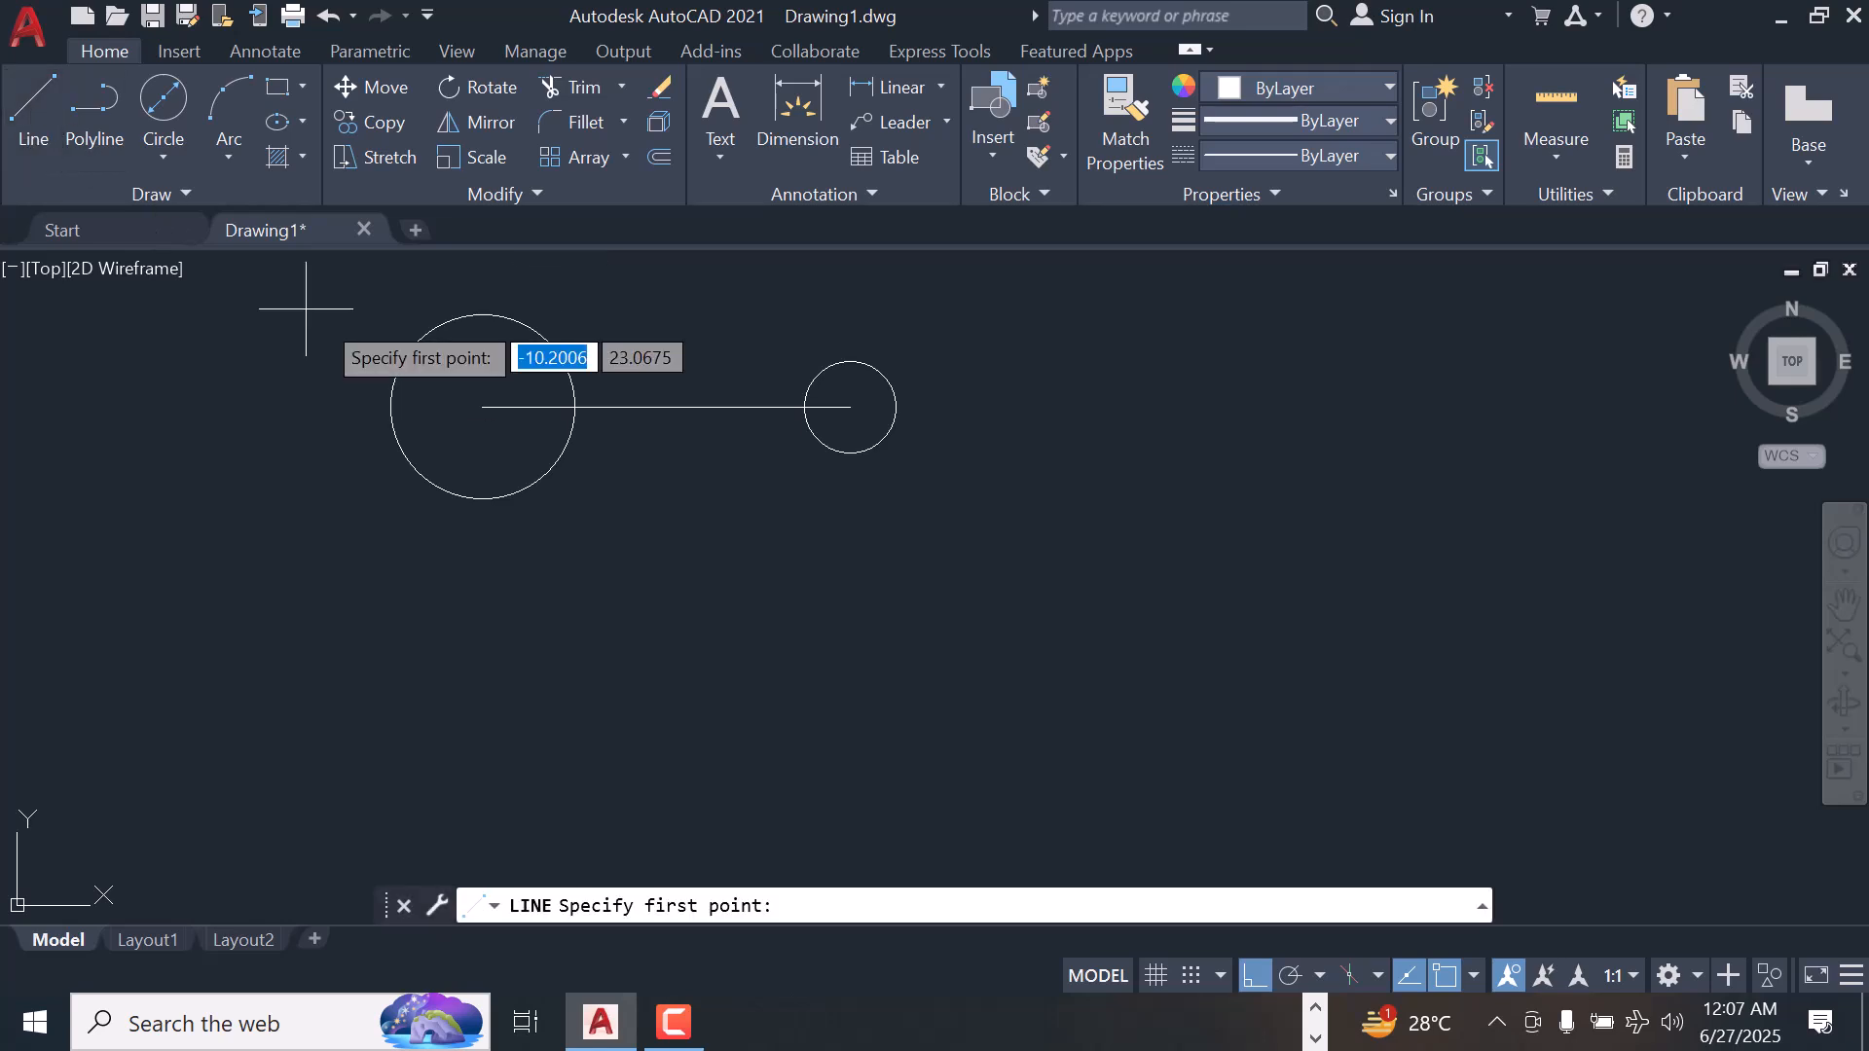
{"action": "type", "text": "t"}
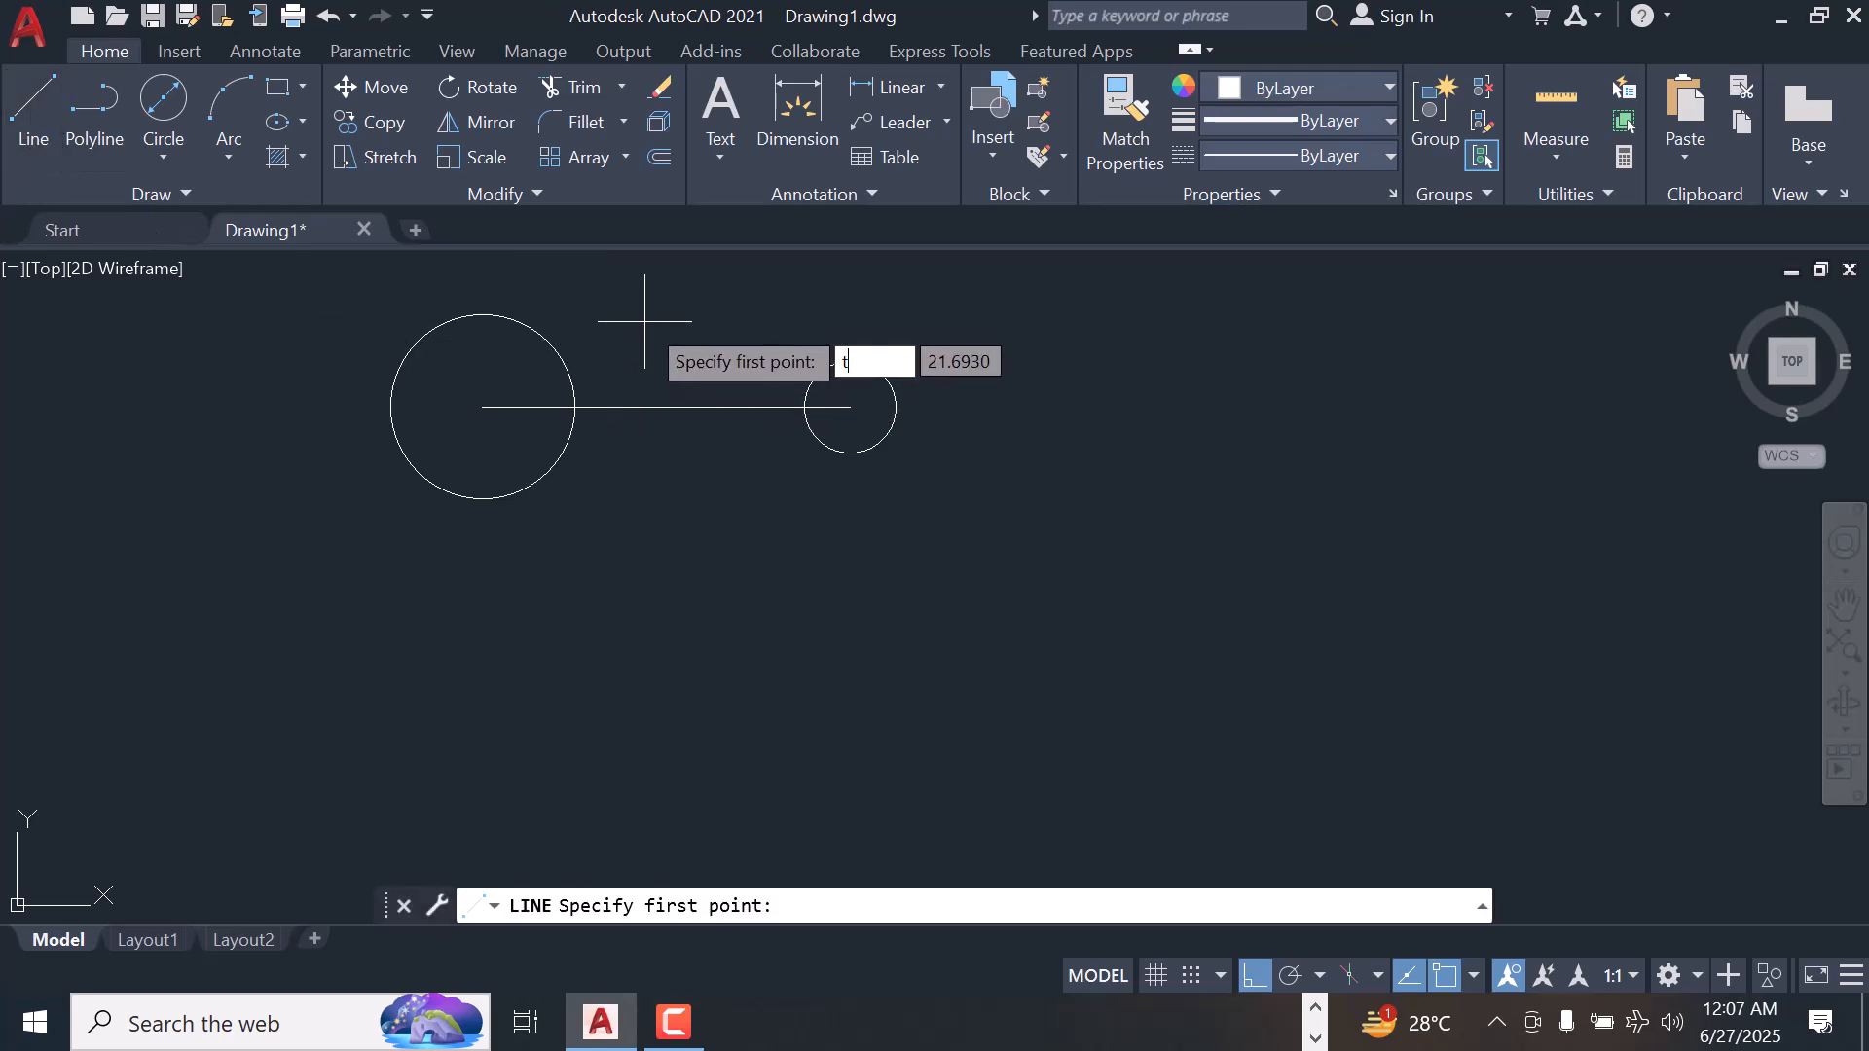
{"action": "type", "text": "an"}
{"action": "key", "text": "Return"}
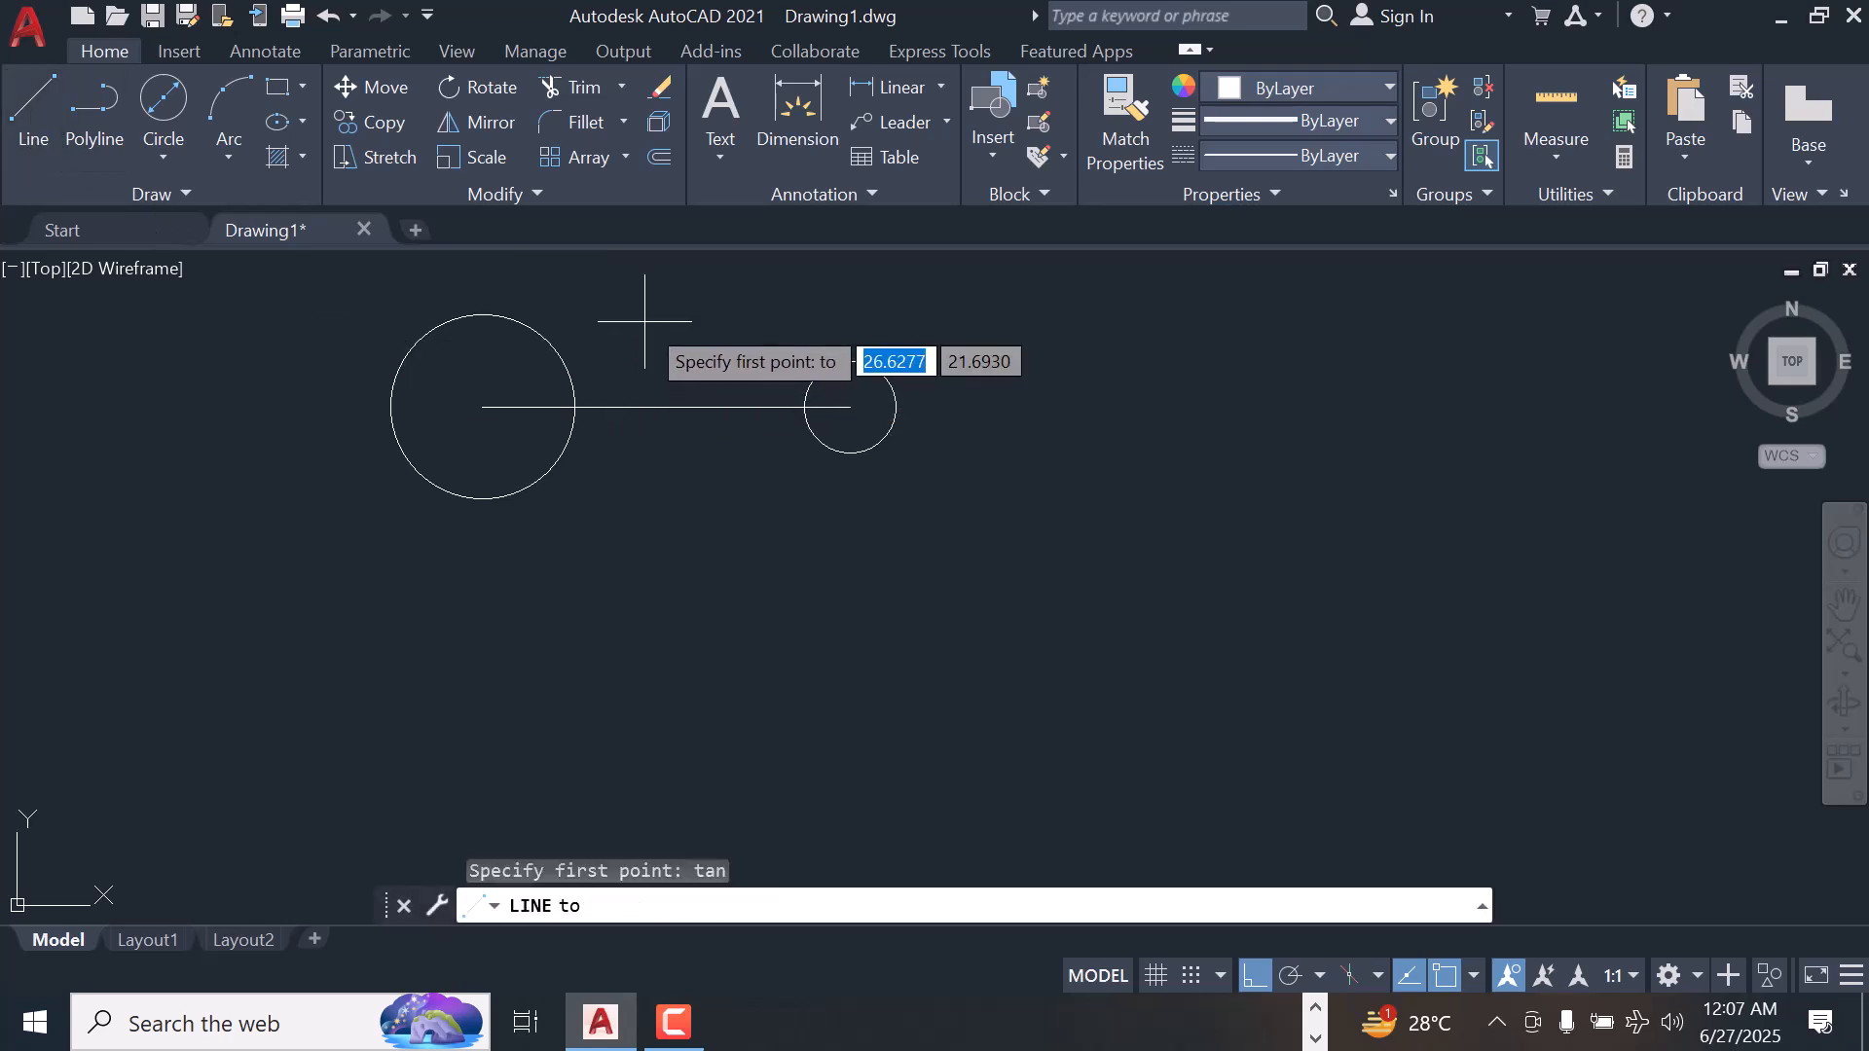
{"action": "left_click", "coordinate": [514, 321]}
{"action": "type", "text": "tan"}
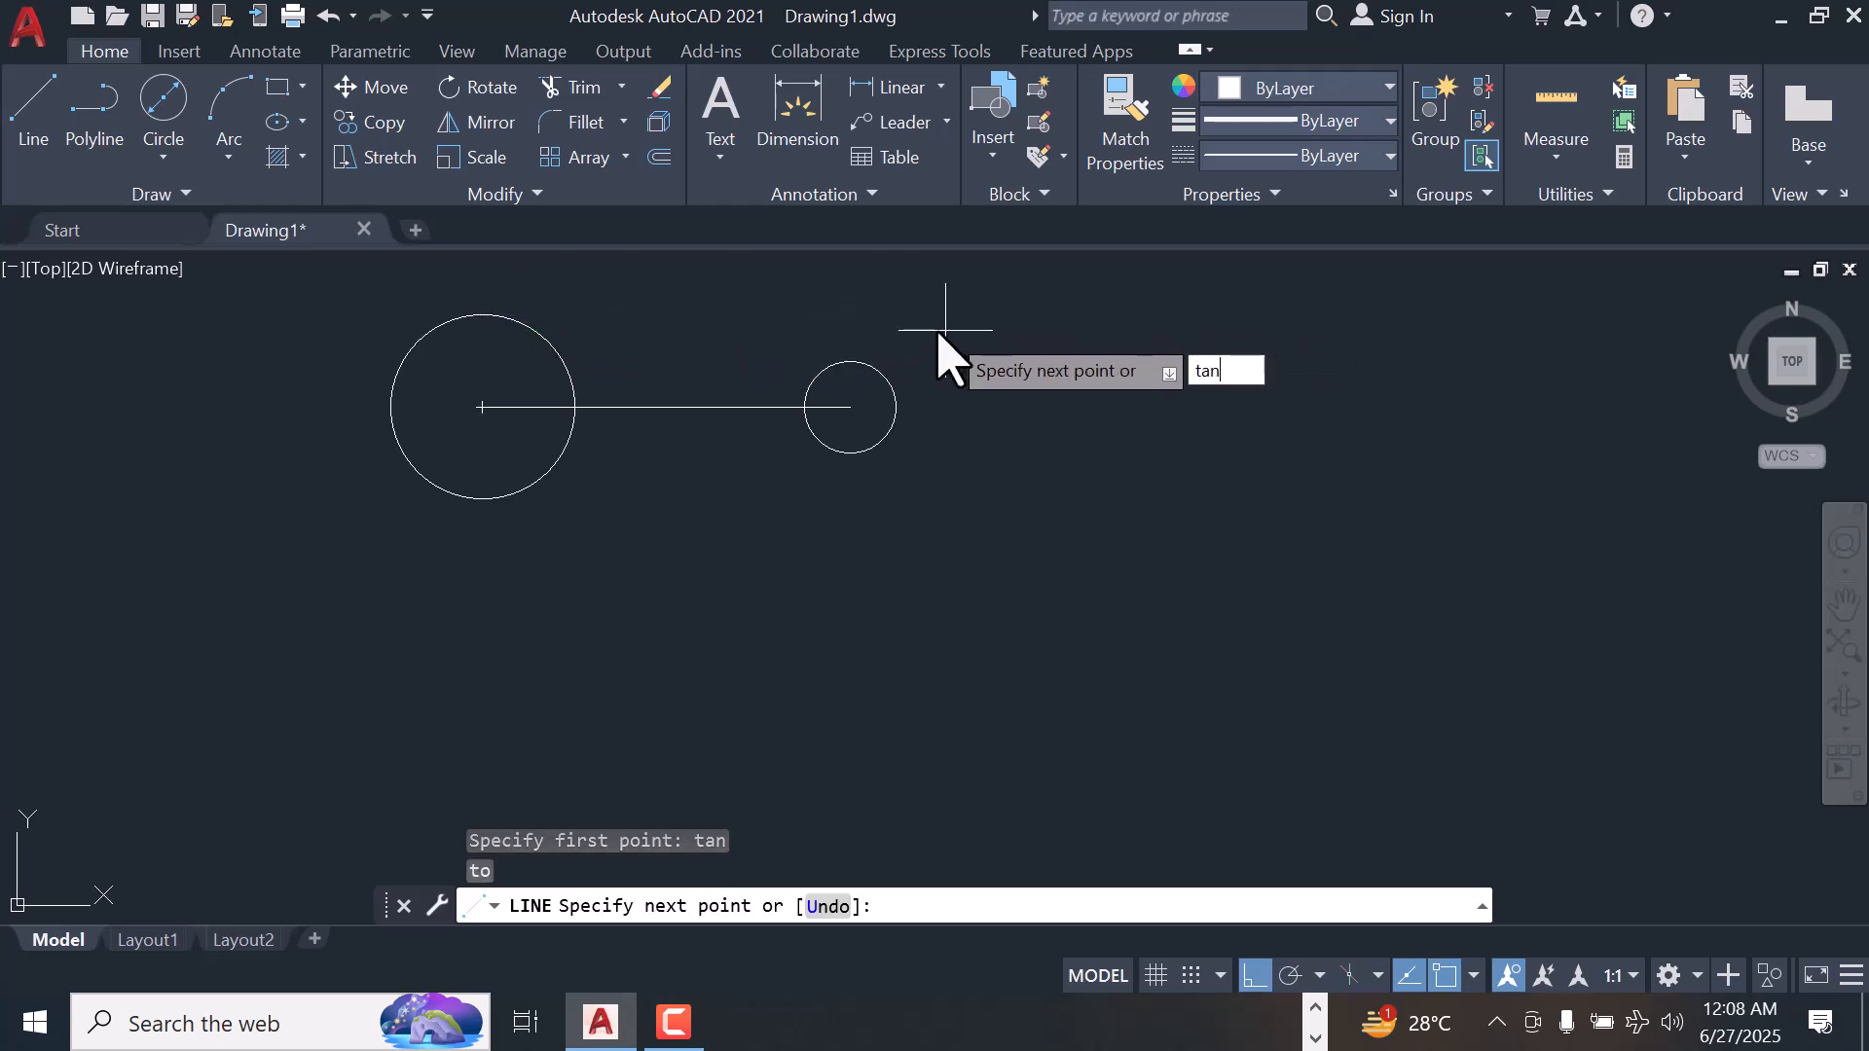
{"action": "key", "text": "Return"}
{"action": "left_click", "coordinate": [852, 359]}
{"action": "right_click", "coordinate": [856, 362]}
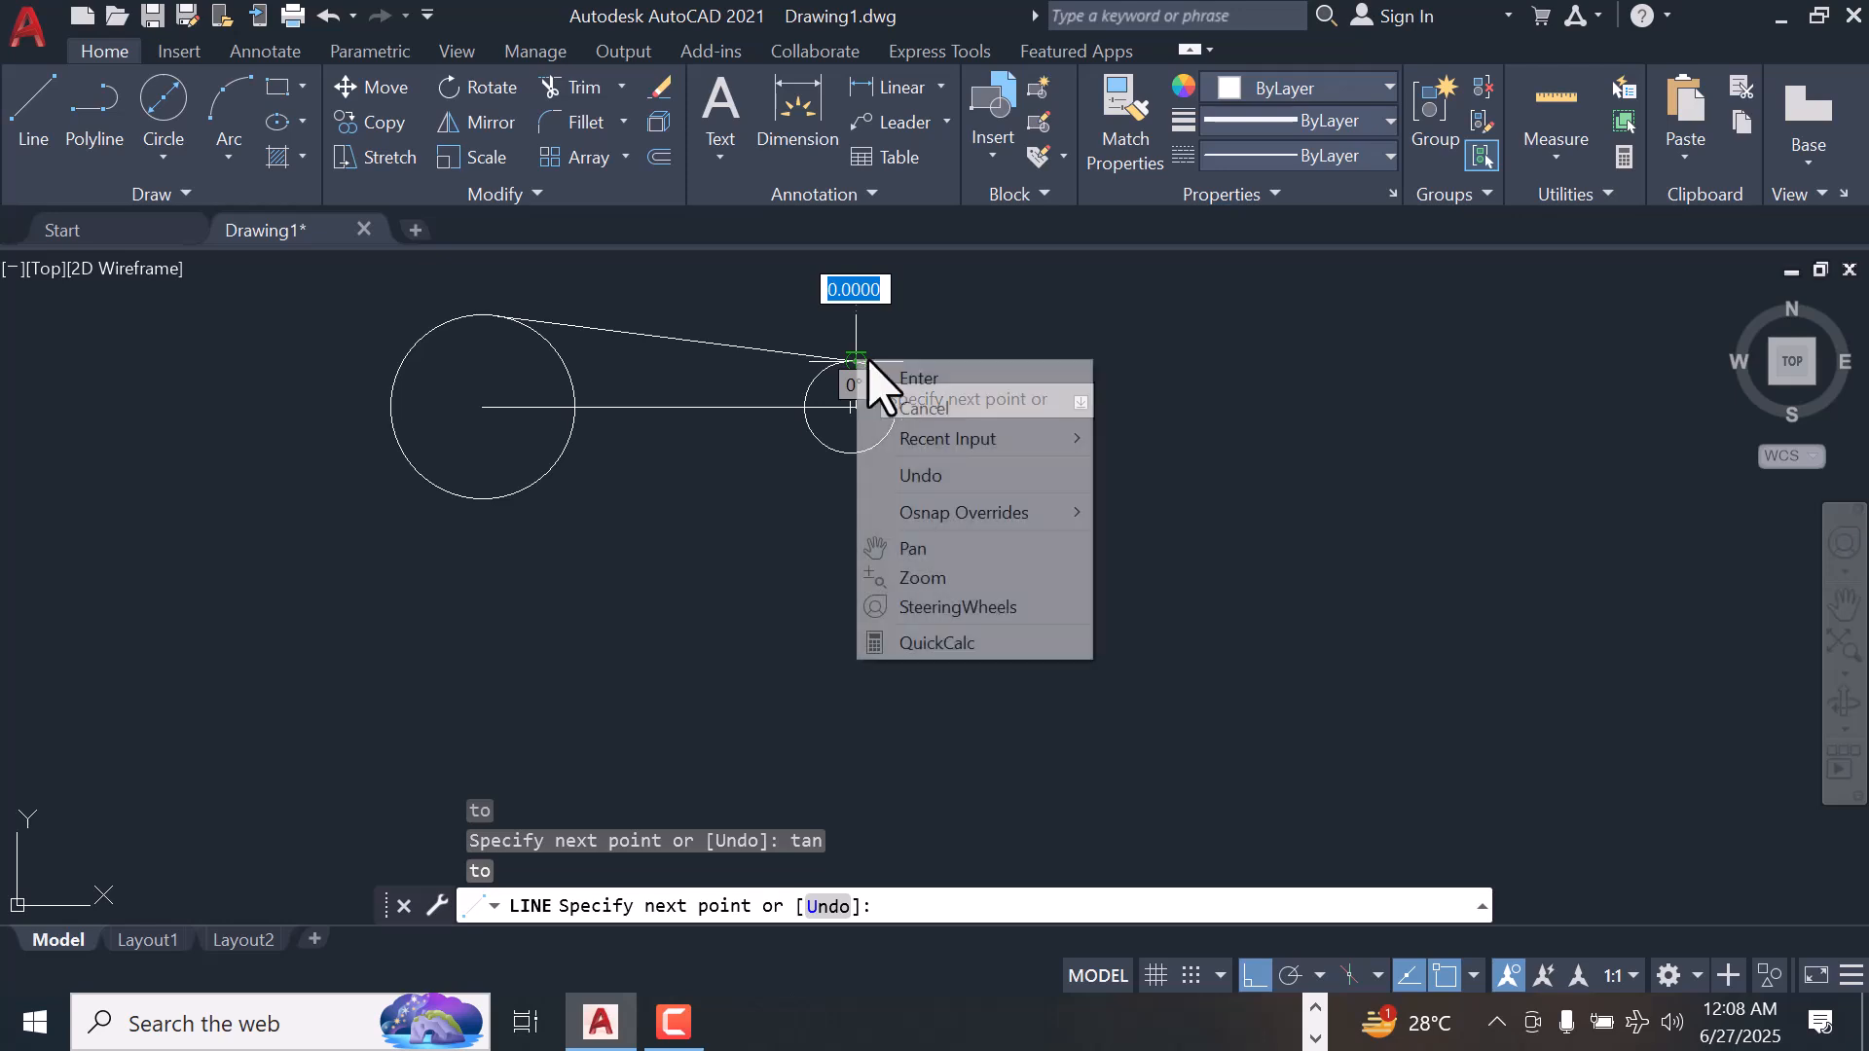
{"action": "left_click", "coordinate": [925, 376]}
Mirror the tangent line about the horizontal center line, keeping the source object
{"action": "scroll", "coordinate": [927, 370], "scroll_direction": "up", "scroll_amount": 2}
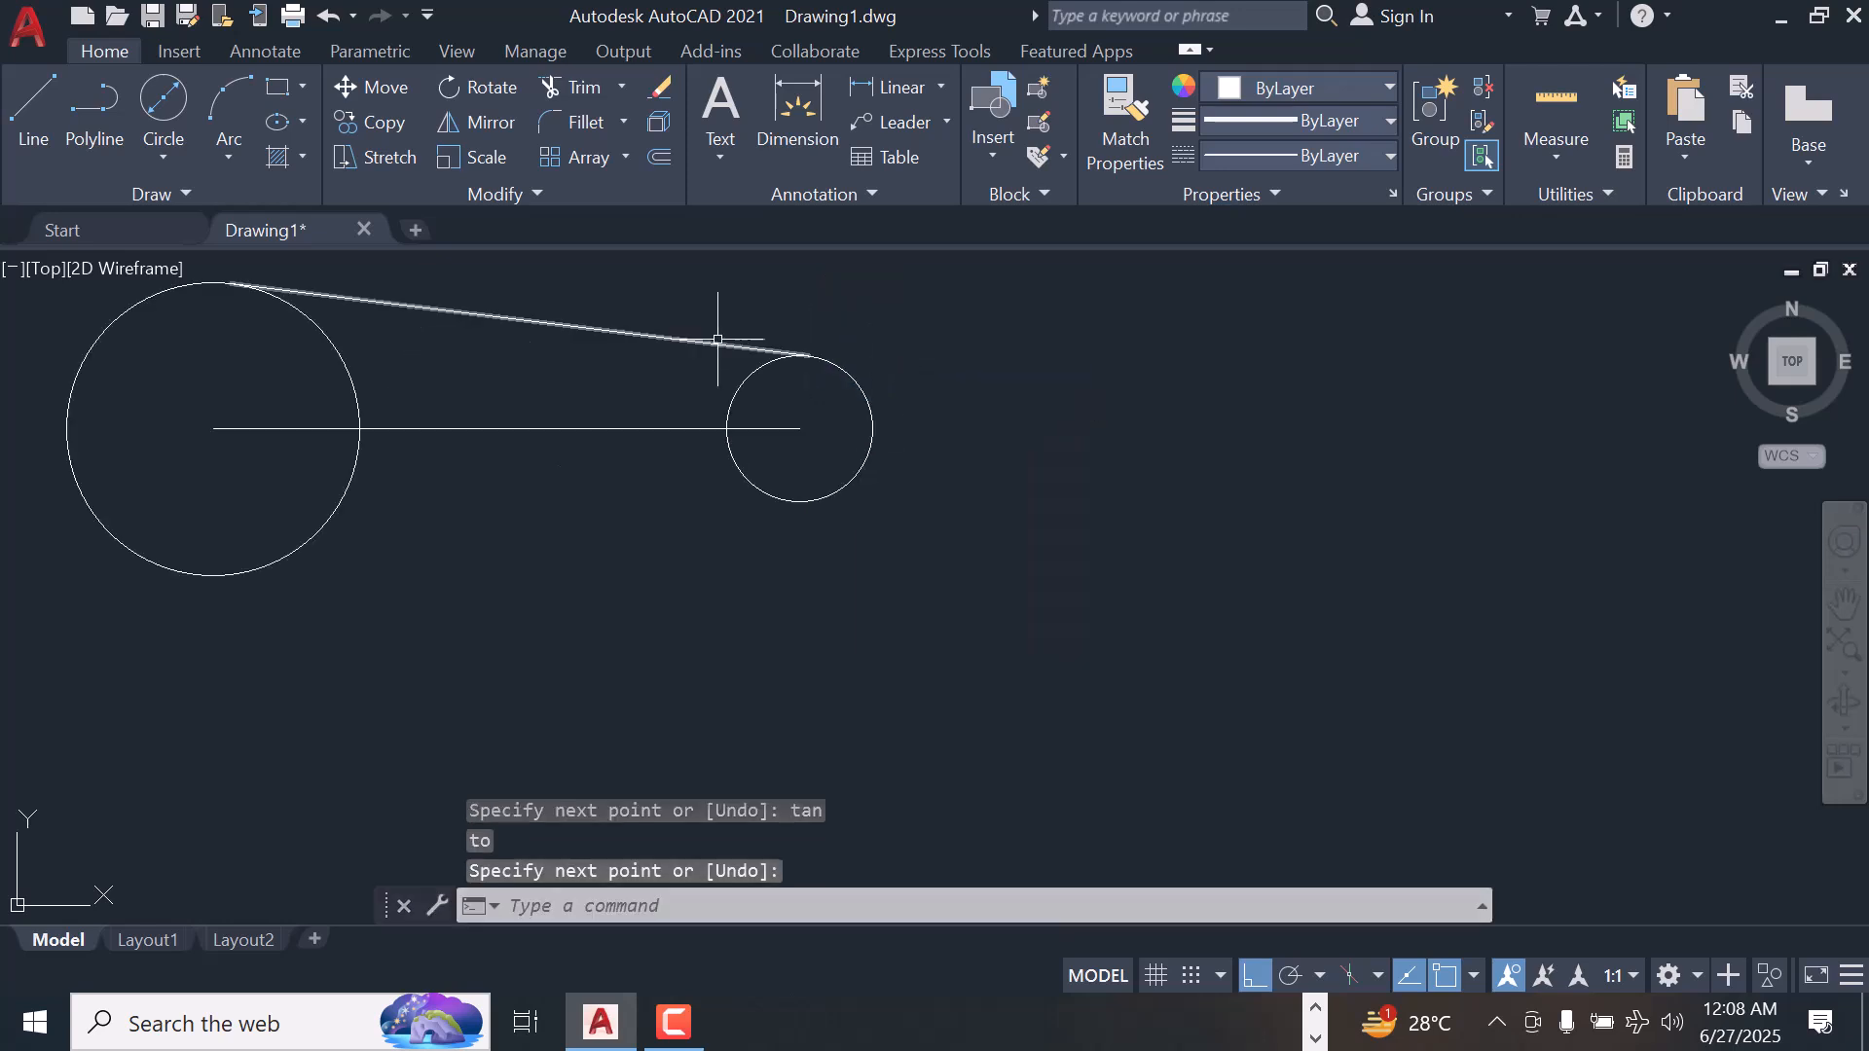
{"action": "left_click", "coordinate": [567, 325]}
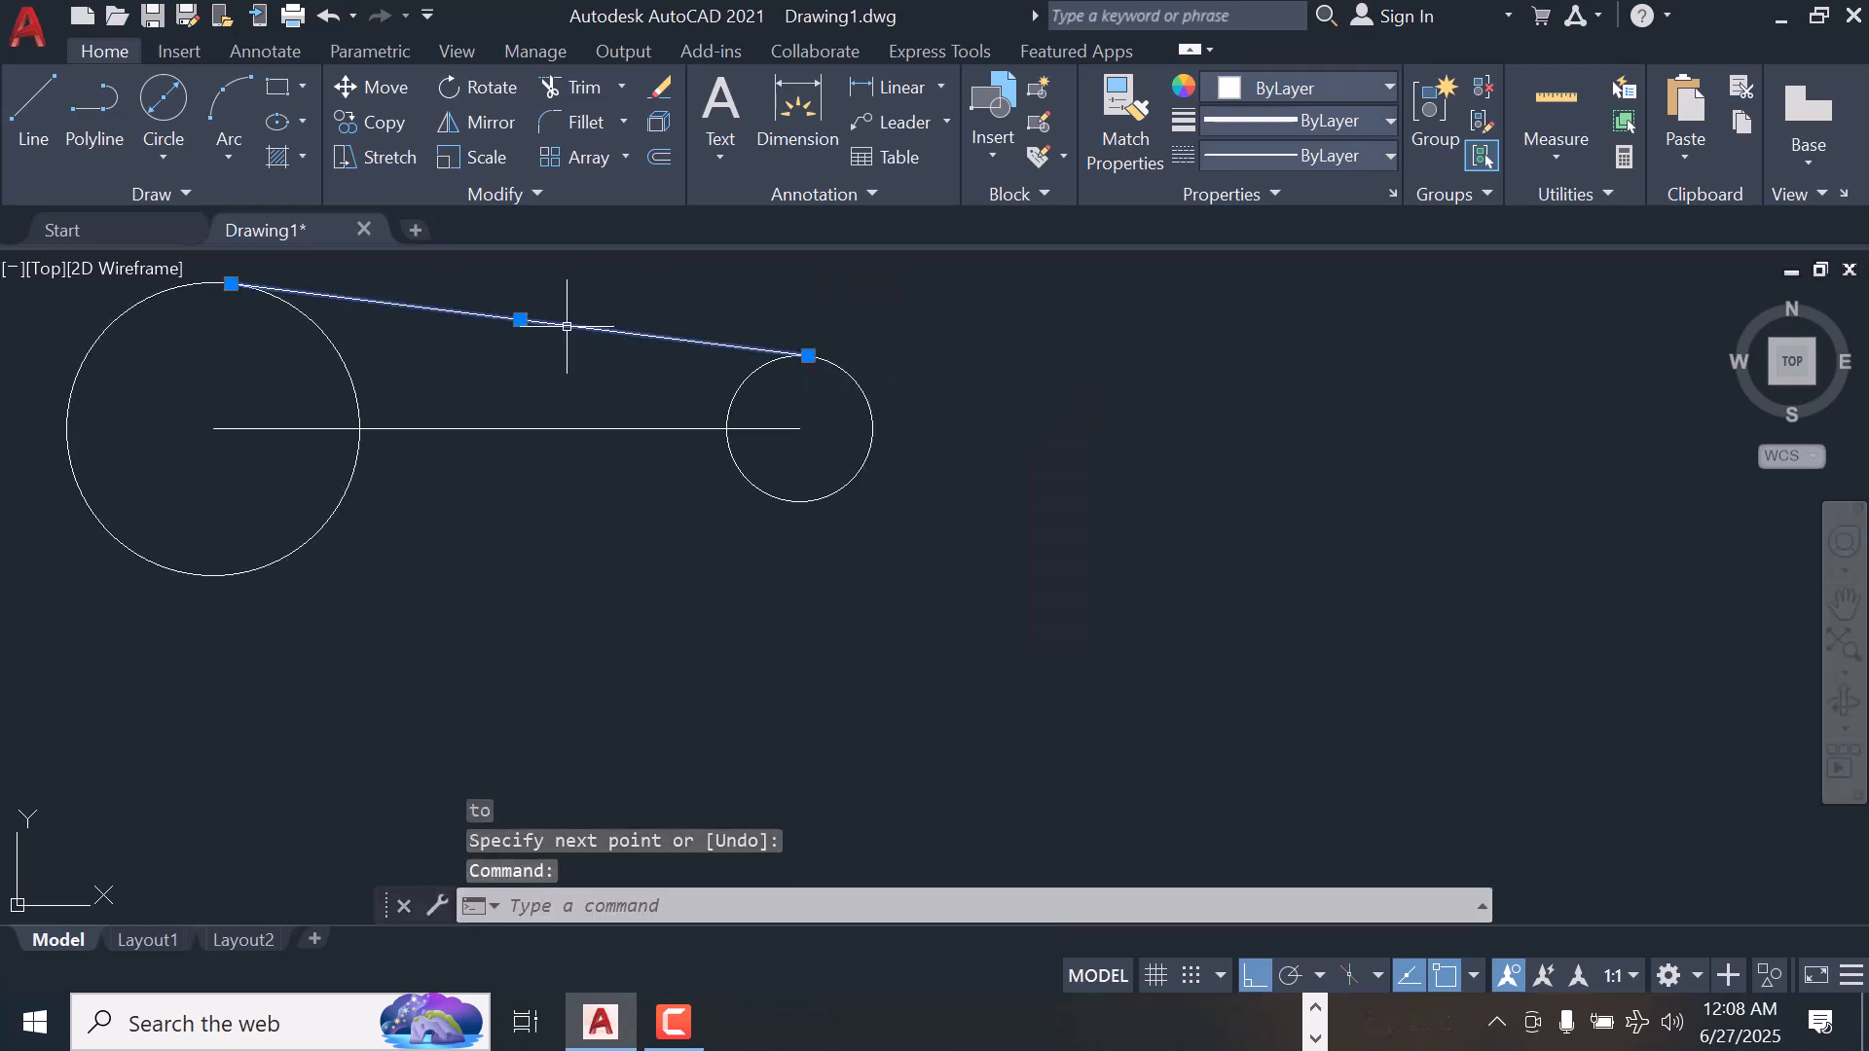
{"action": "left_click", "coordinate": [477, 124]}
{"action": "left_click", "coordinate": [212, 427]}
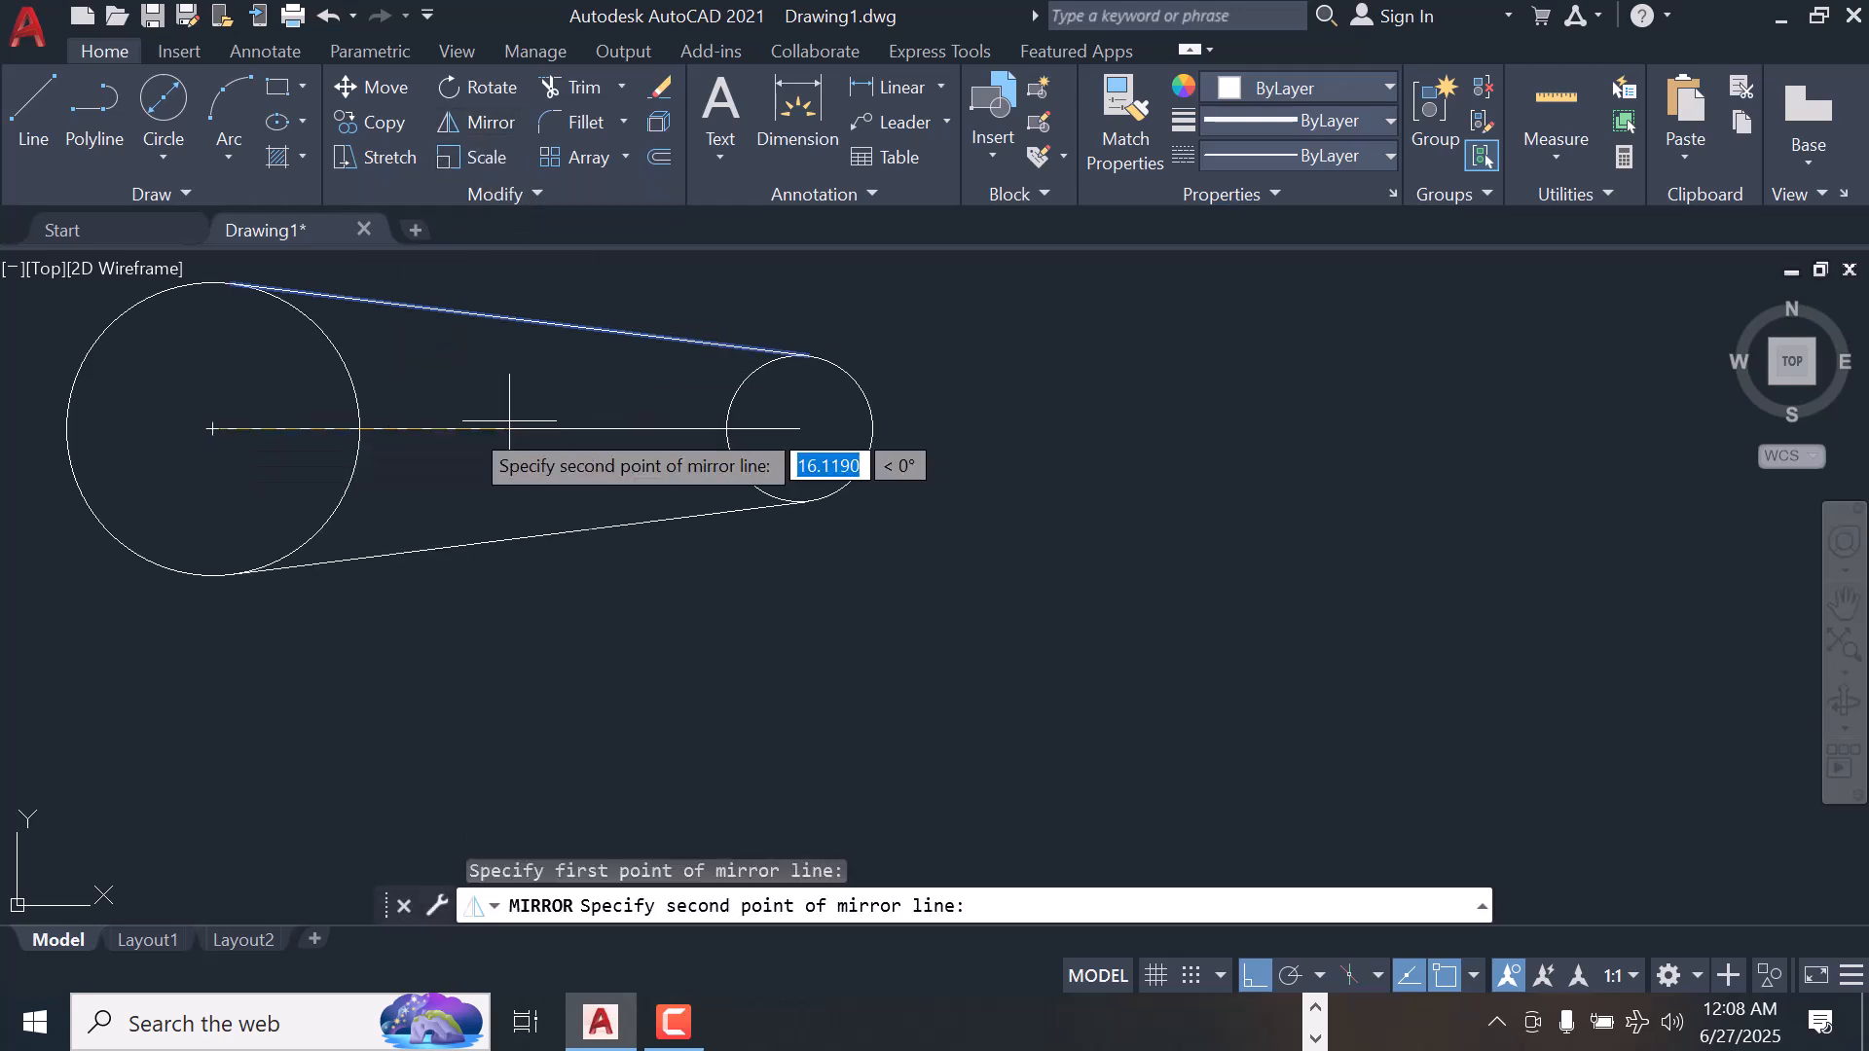
{"action": "left_click", "coordinate": [798, 426]}
{"action": "right_click", "coordinate": [803, 427]}
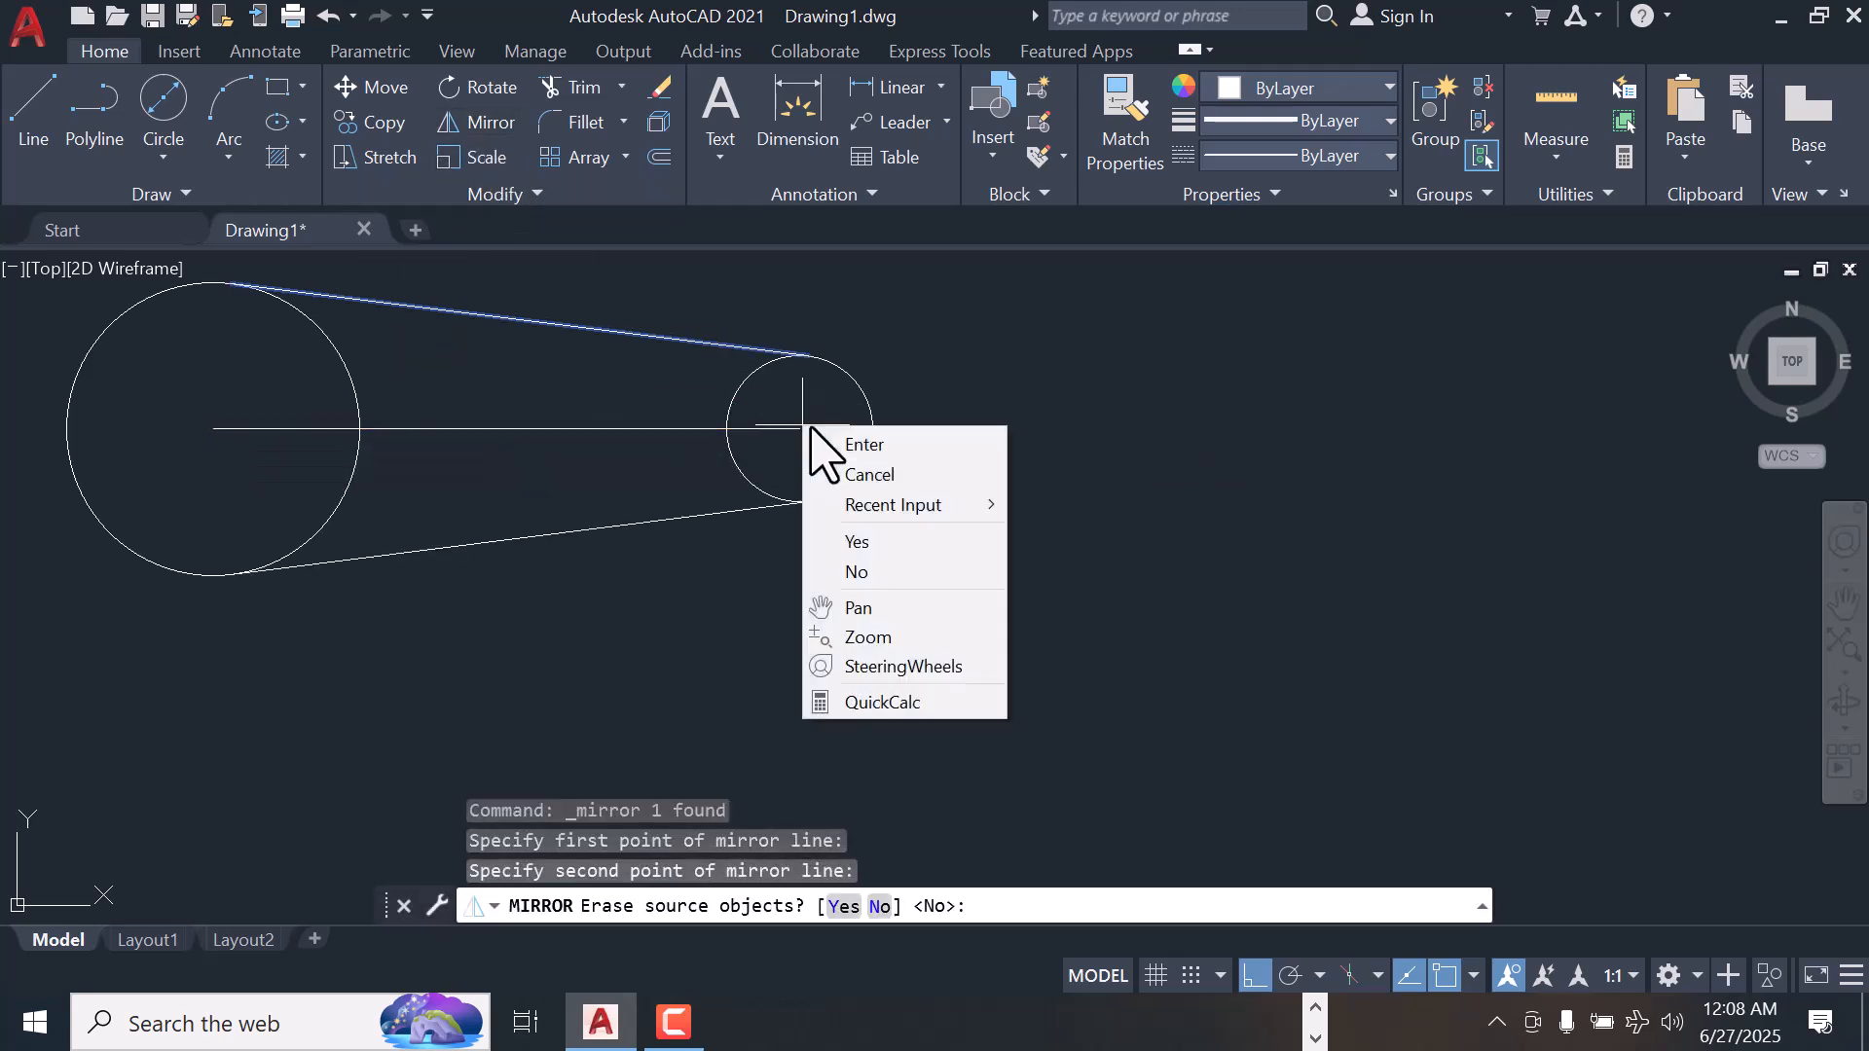
{"action": "left_click", "coordinate": [868, 452]}
With the horizontal center line selected, load the ACAD_ISO02W100 ISO dash linetype from acad.lin into the drawing
{"action": "scroll", "coordinate": [547, 286], "scroll_direction": "down", "scroll_amount": 2}
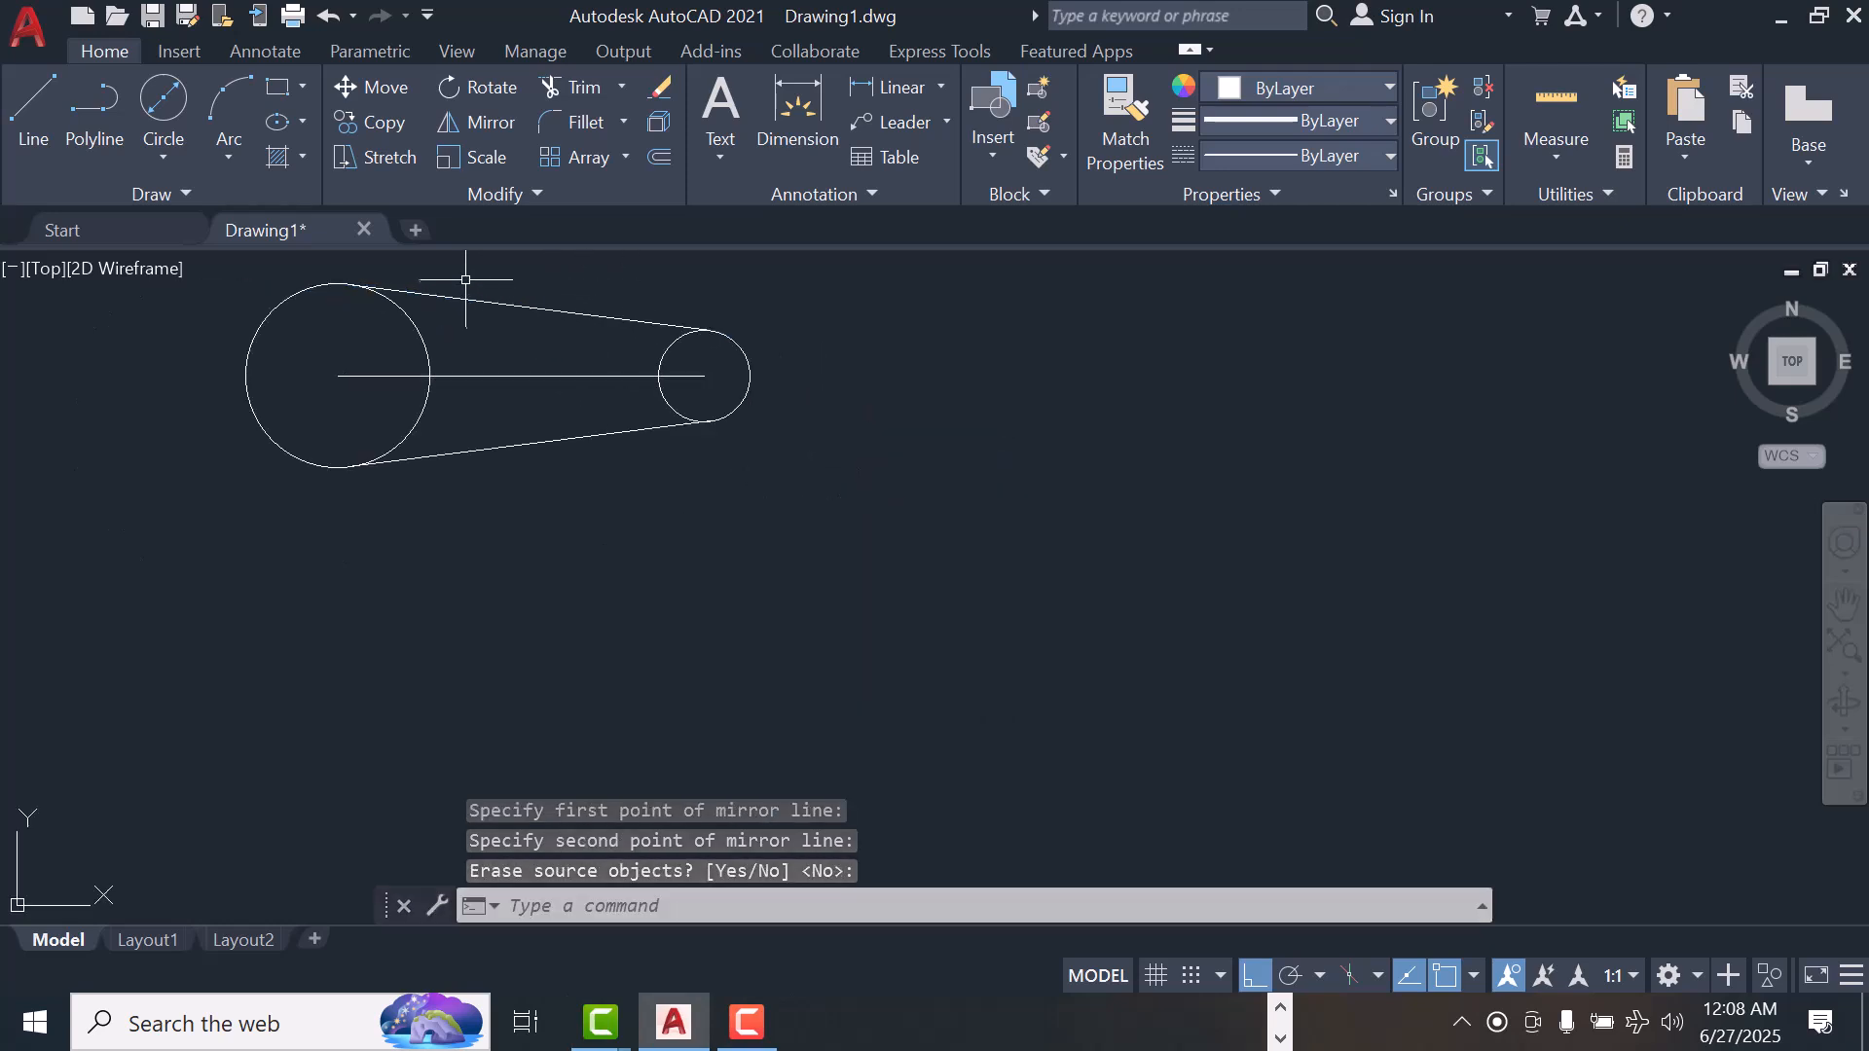
{"action": "left_click", "coordinate": [490, 377]}
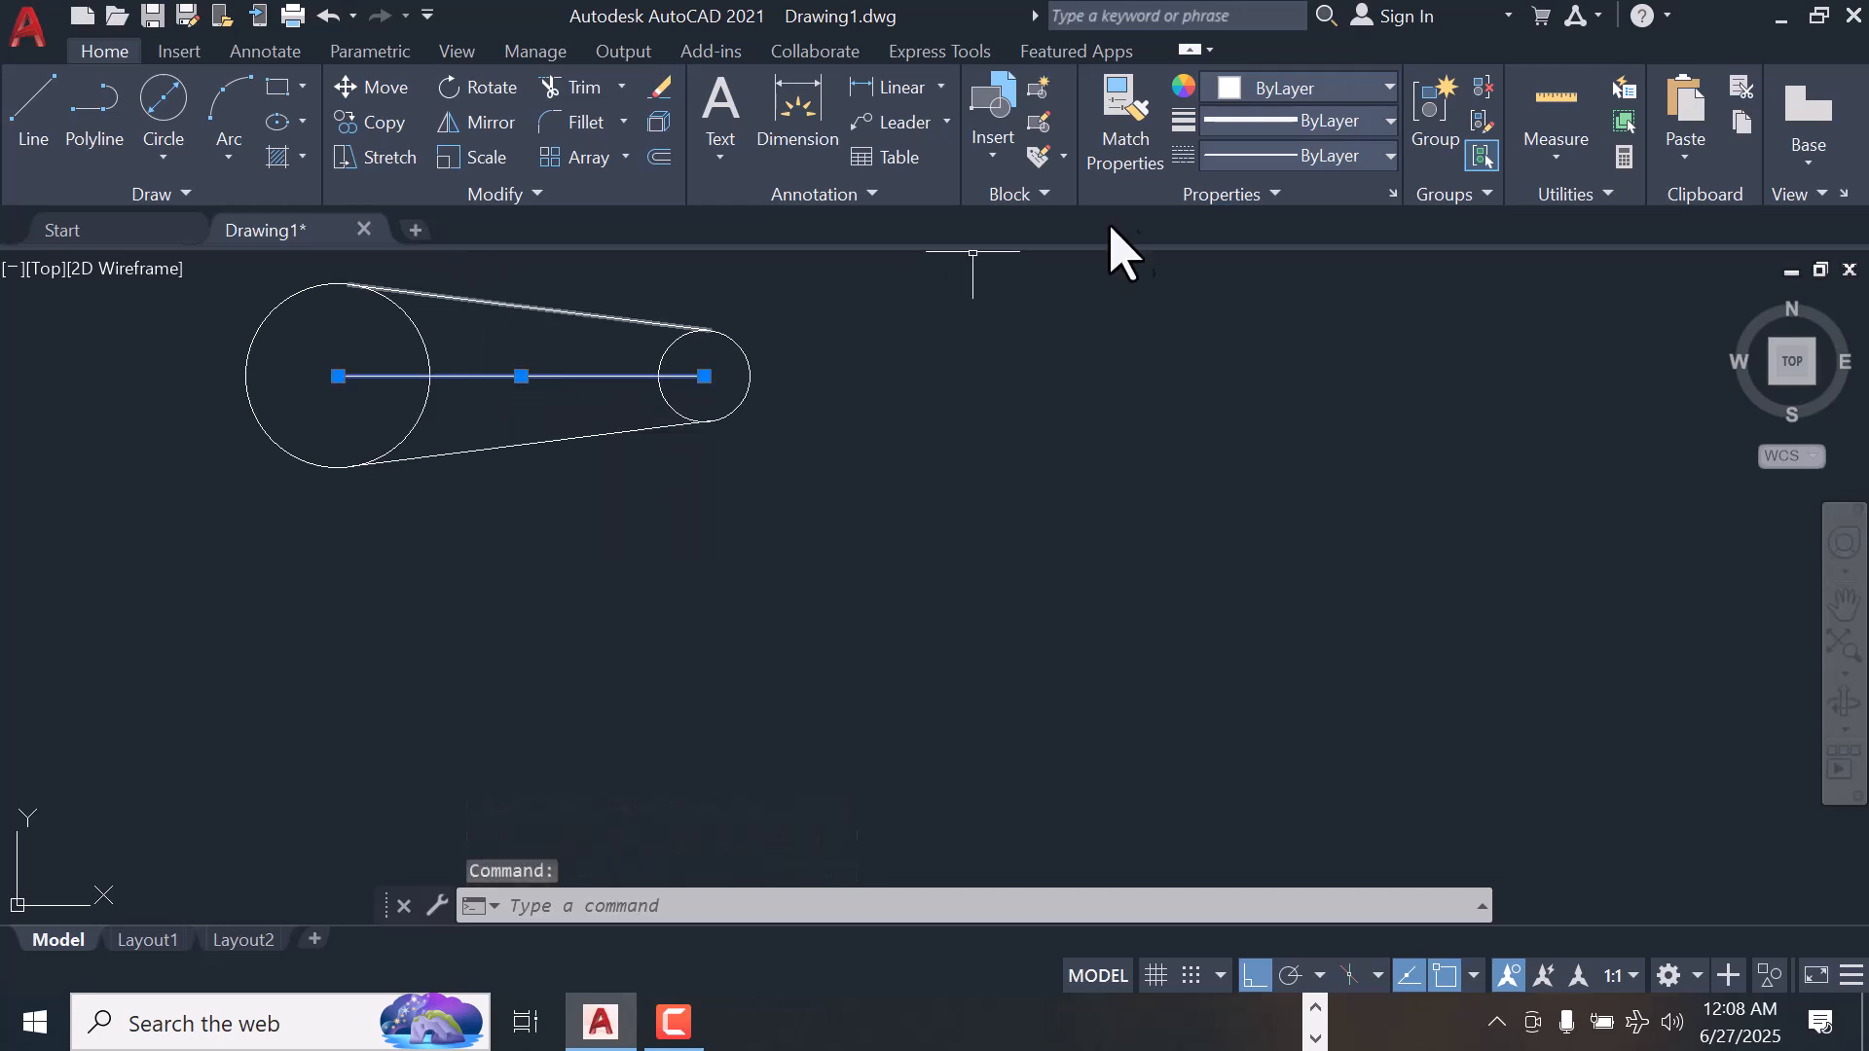
{"action": "left_click", "coordinate": [1388, 156]}
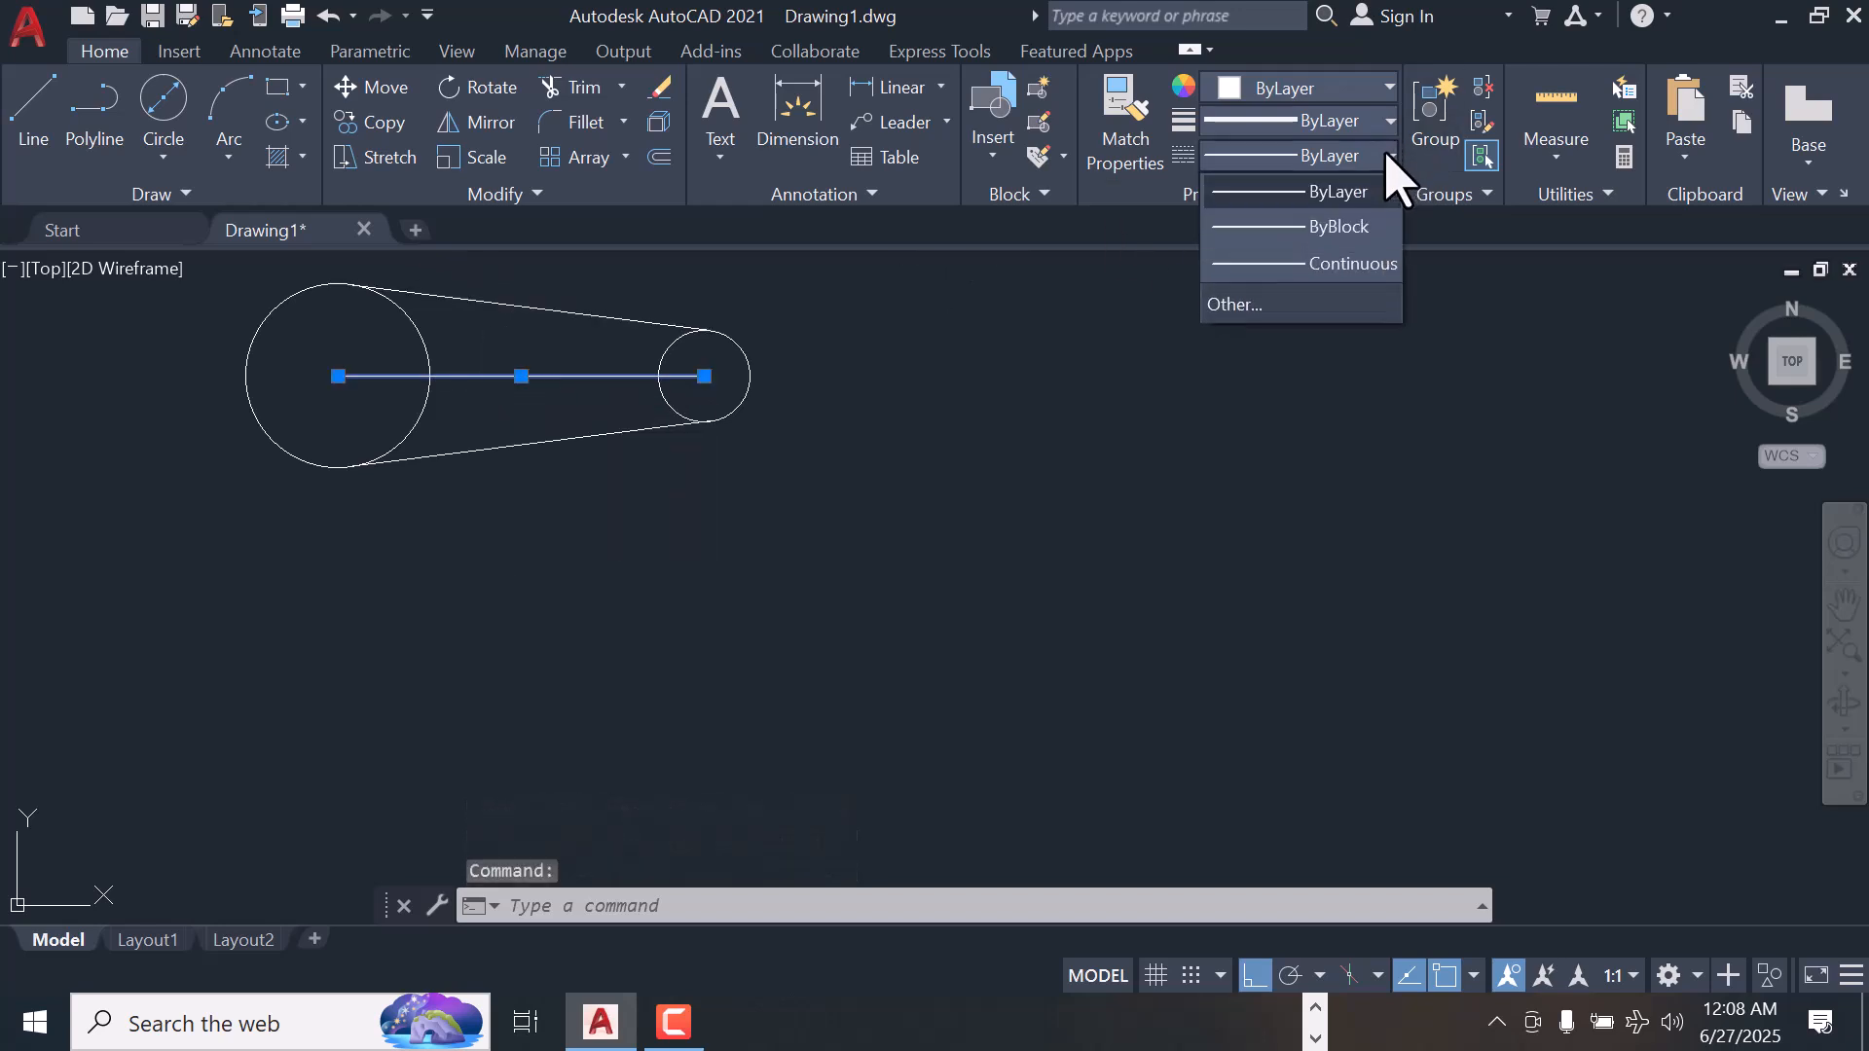
{"action": "left_click", "coordinate": [1281, 308]}
{"action": "left_click", "coordinate": [1181, 293]}
{"action": "left_click", "coordinate": [1127, 391]}
{"action": "left_click", "coordinate": [1163, 256]}
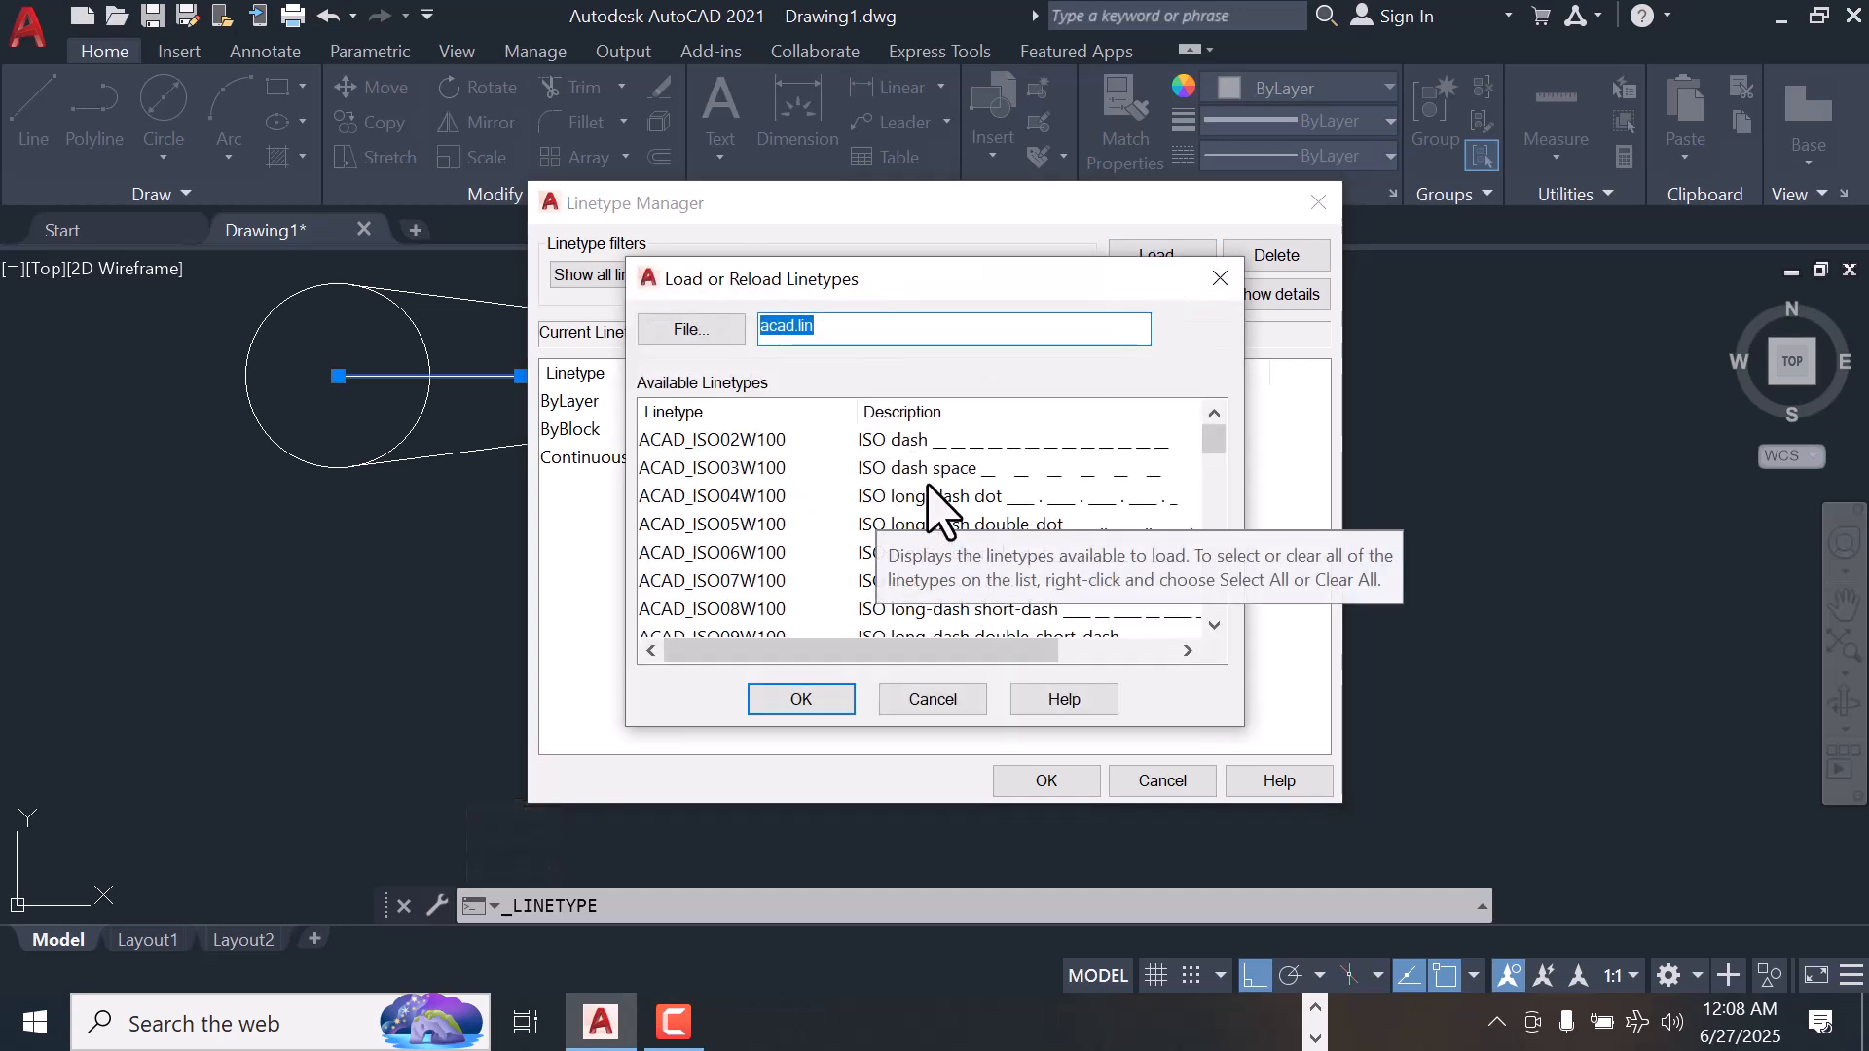
{"action": "left_click", "coordinate": [906, 444]}
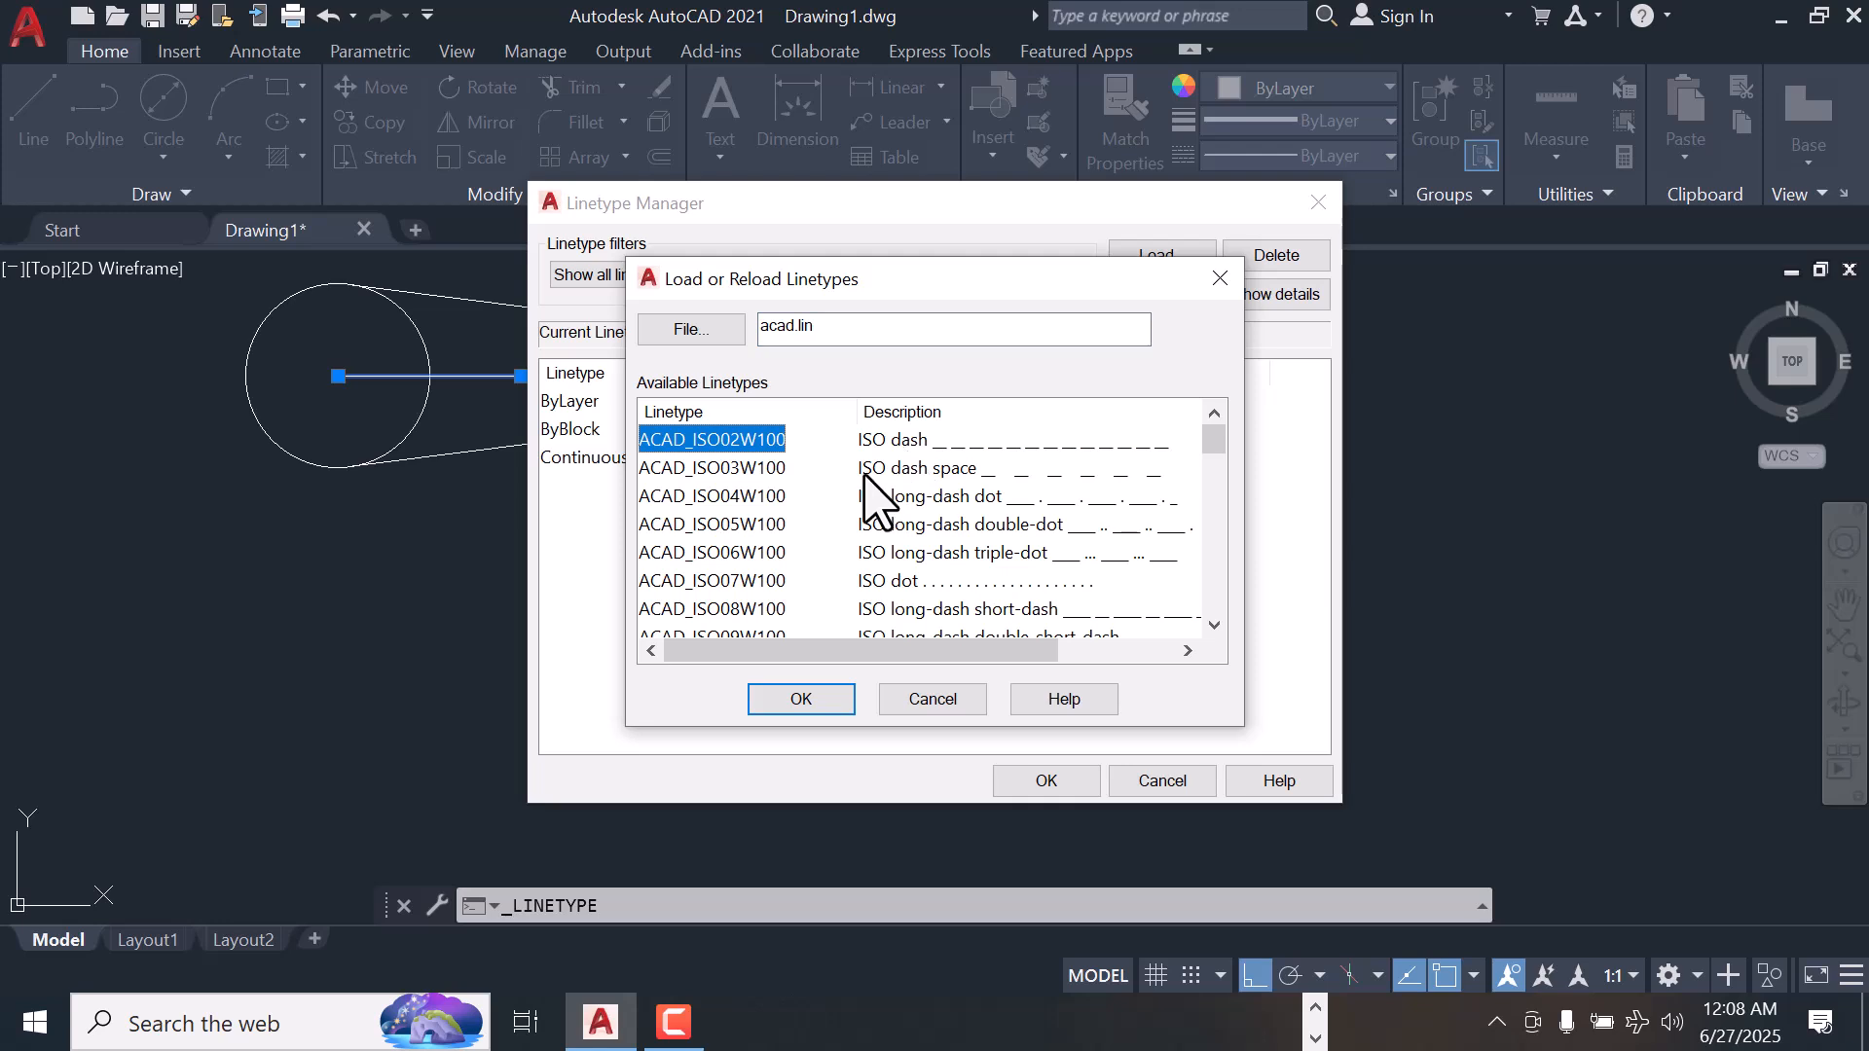
{"action": "left_click", "coordinate": [801, 699]}
{"action": "left_click", "coordinate": [1030, 460]}
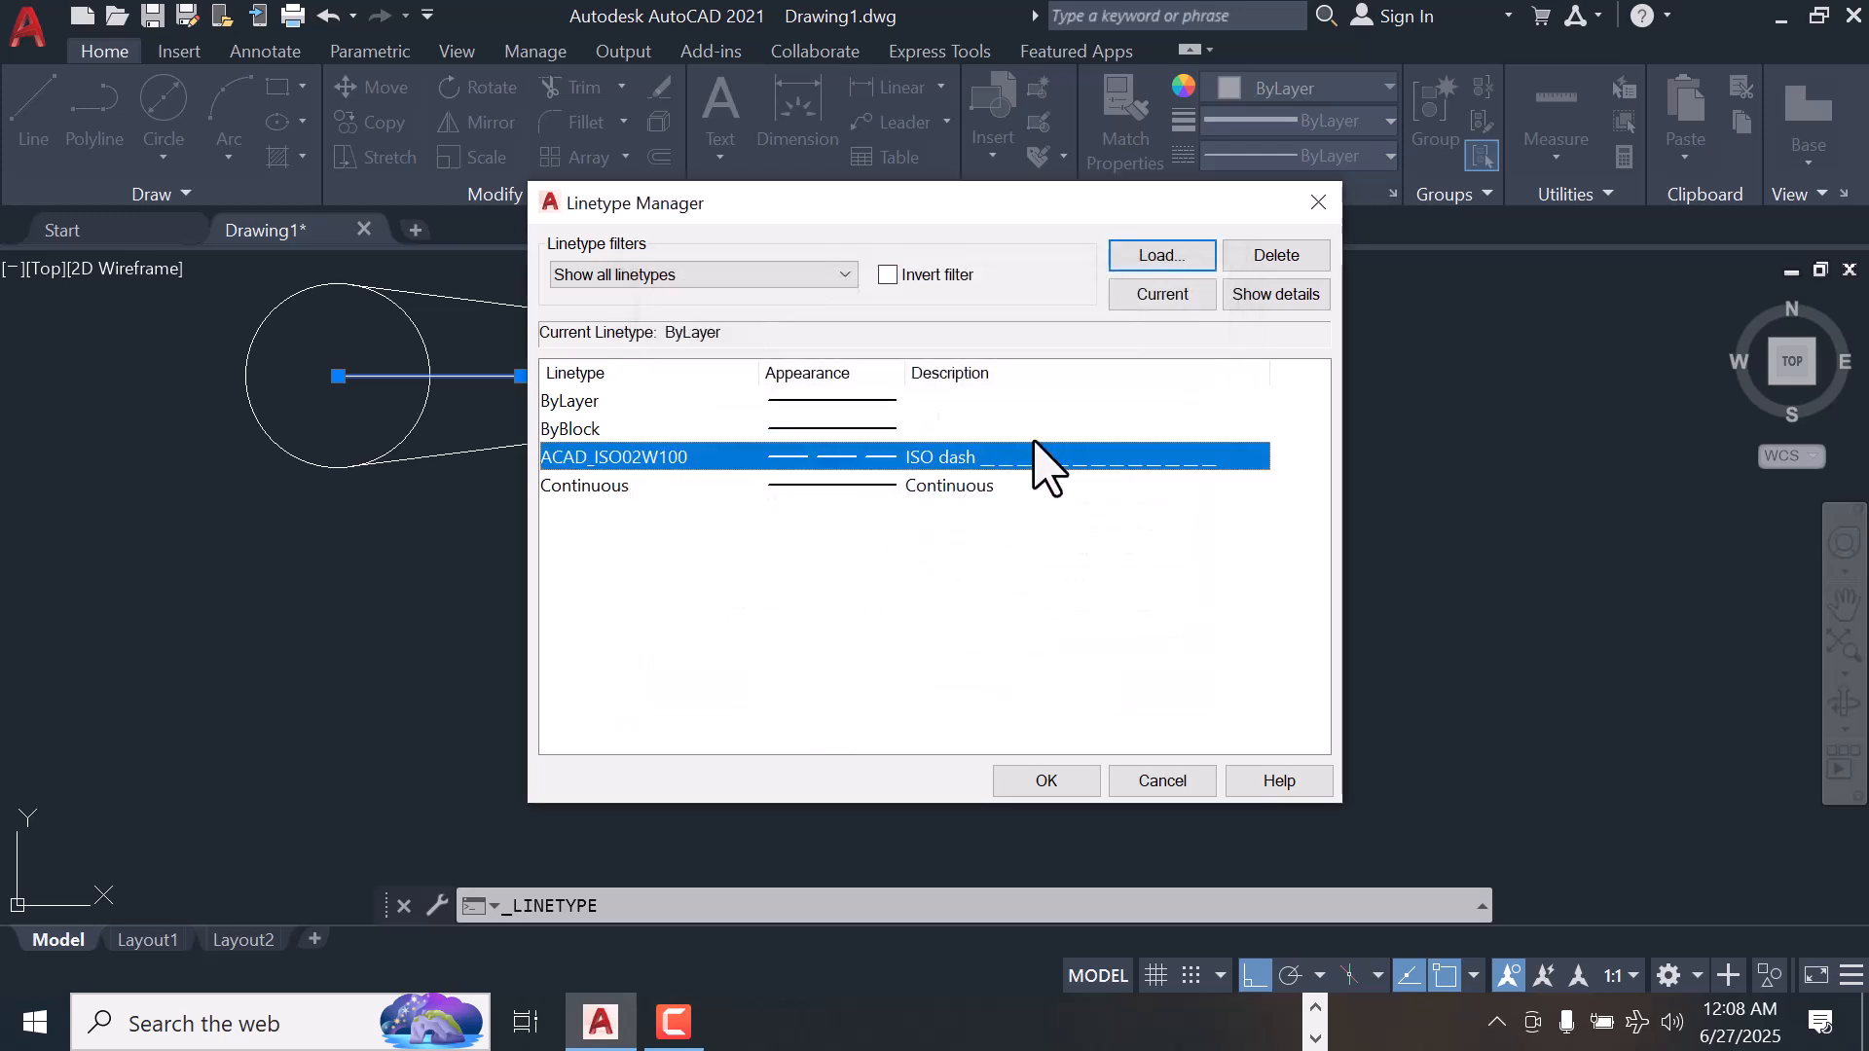
{"action": "left_click", "coordinate": [1045, 781]}
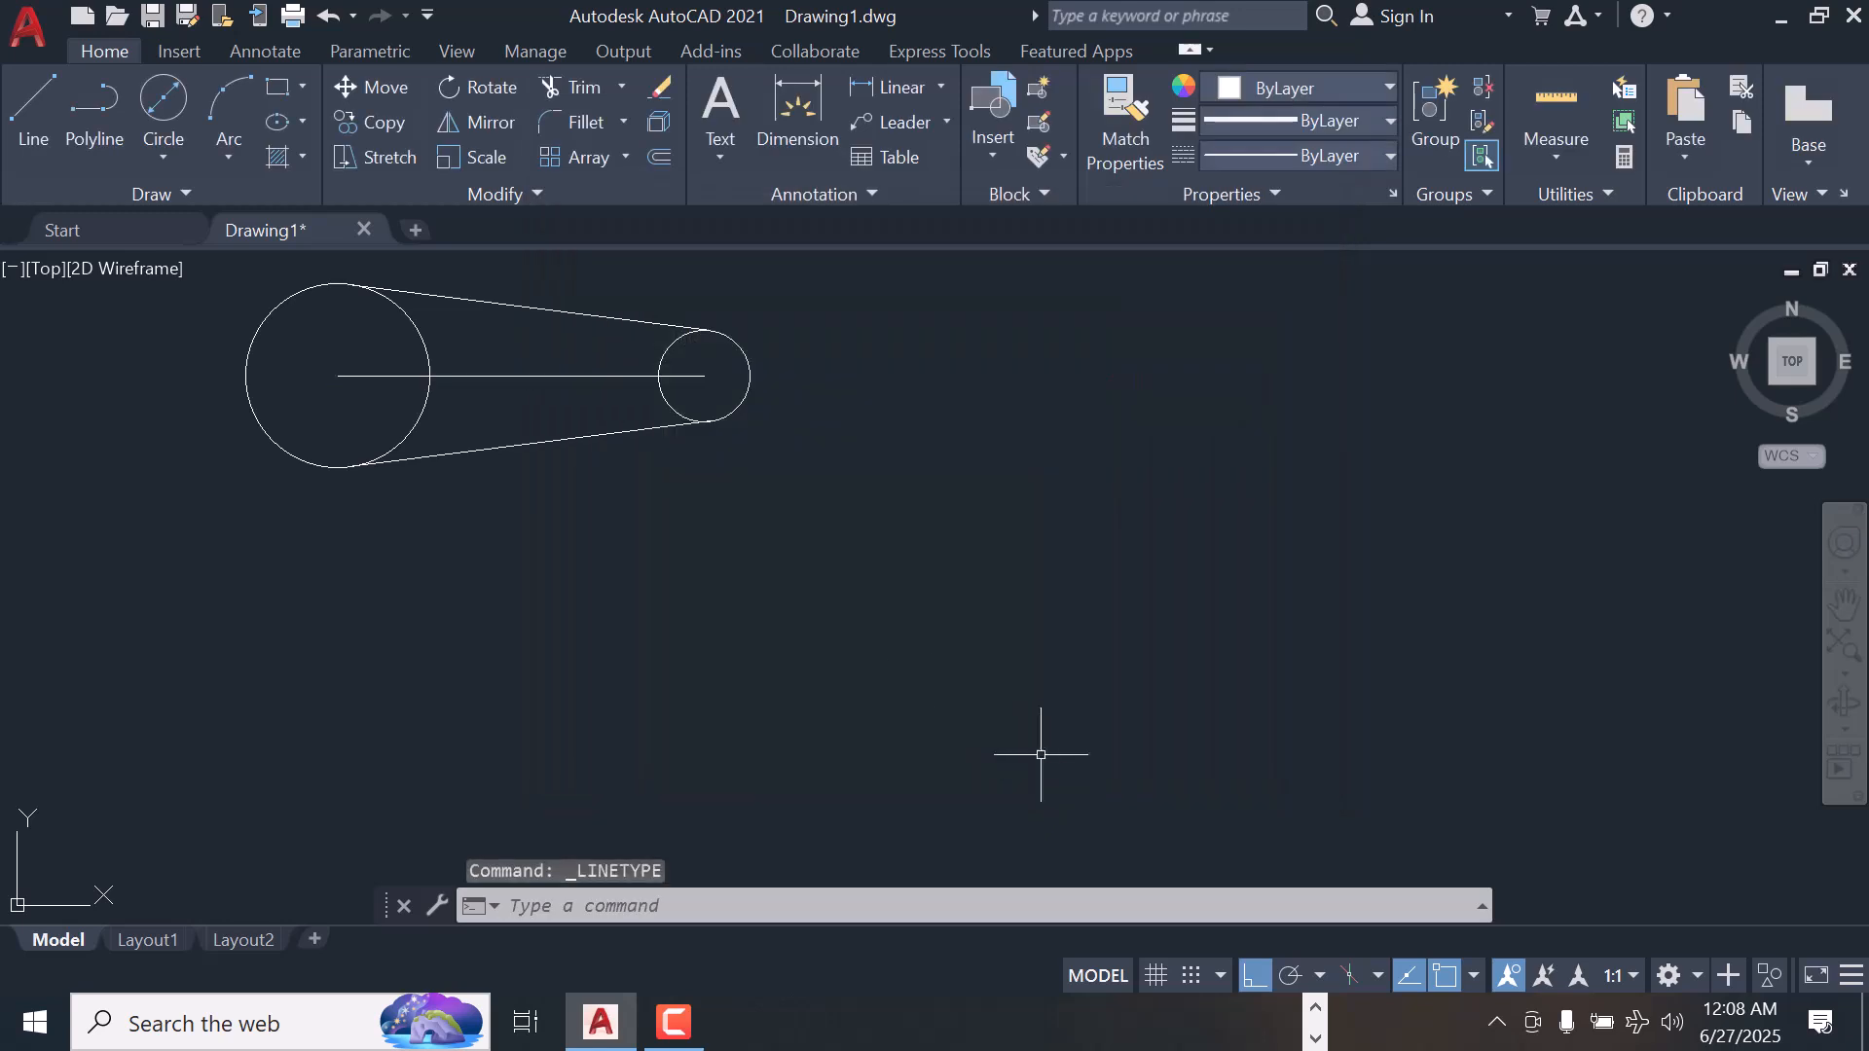
Apply the ACAD_ISO02W100 linetype to the horizontal center line between the two circles and clear the selection
{"action": "left_click", "coordinate": [602, 376]}
{"action": "left_click", "coordinate": [1390, 156]}
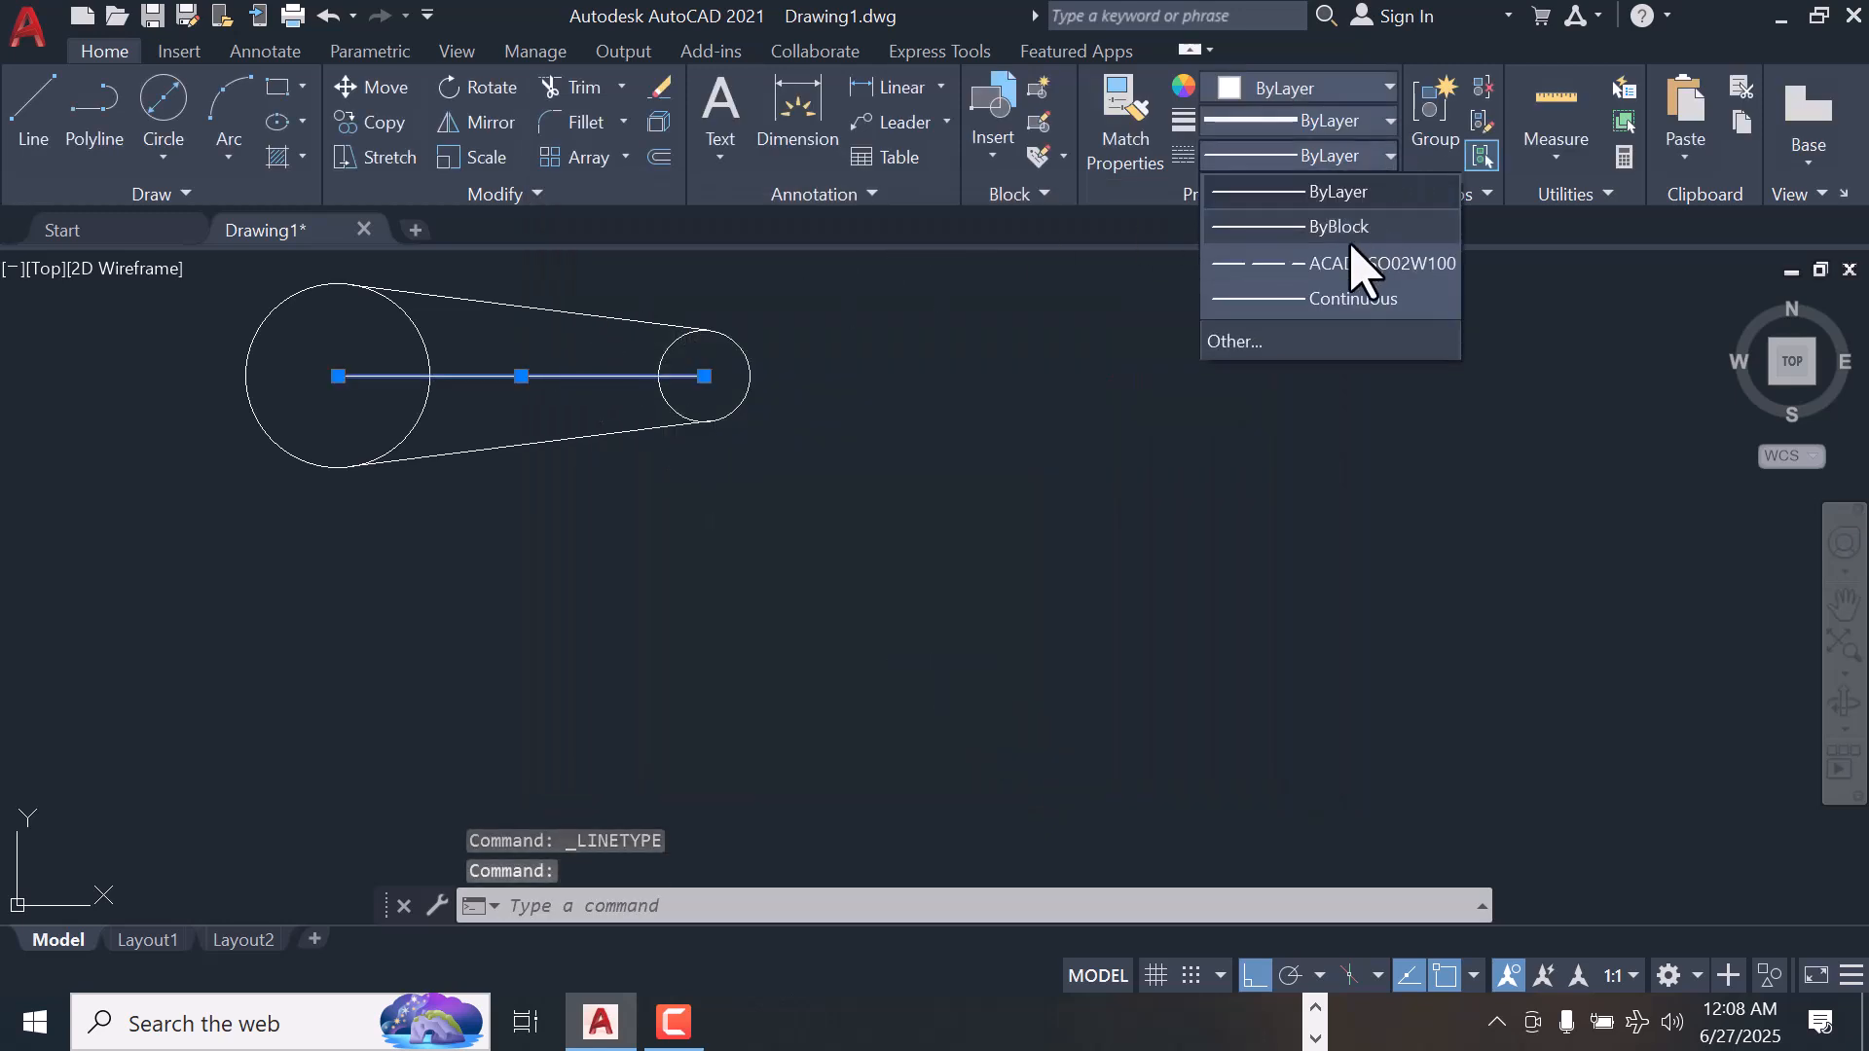
{"action": "left_click", "coordinate": [1237, 259]}
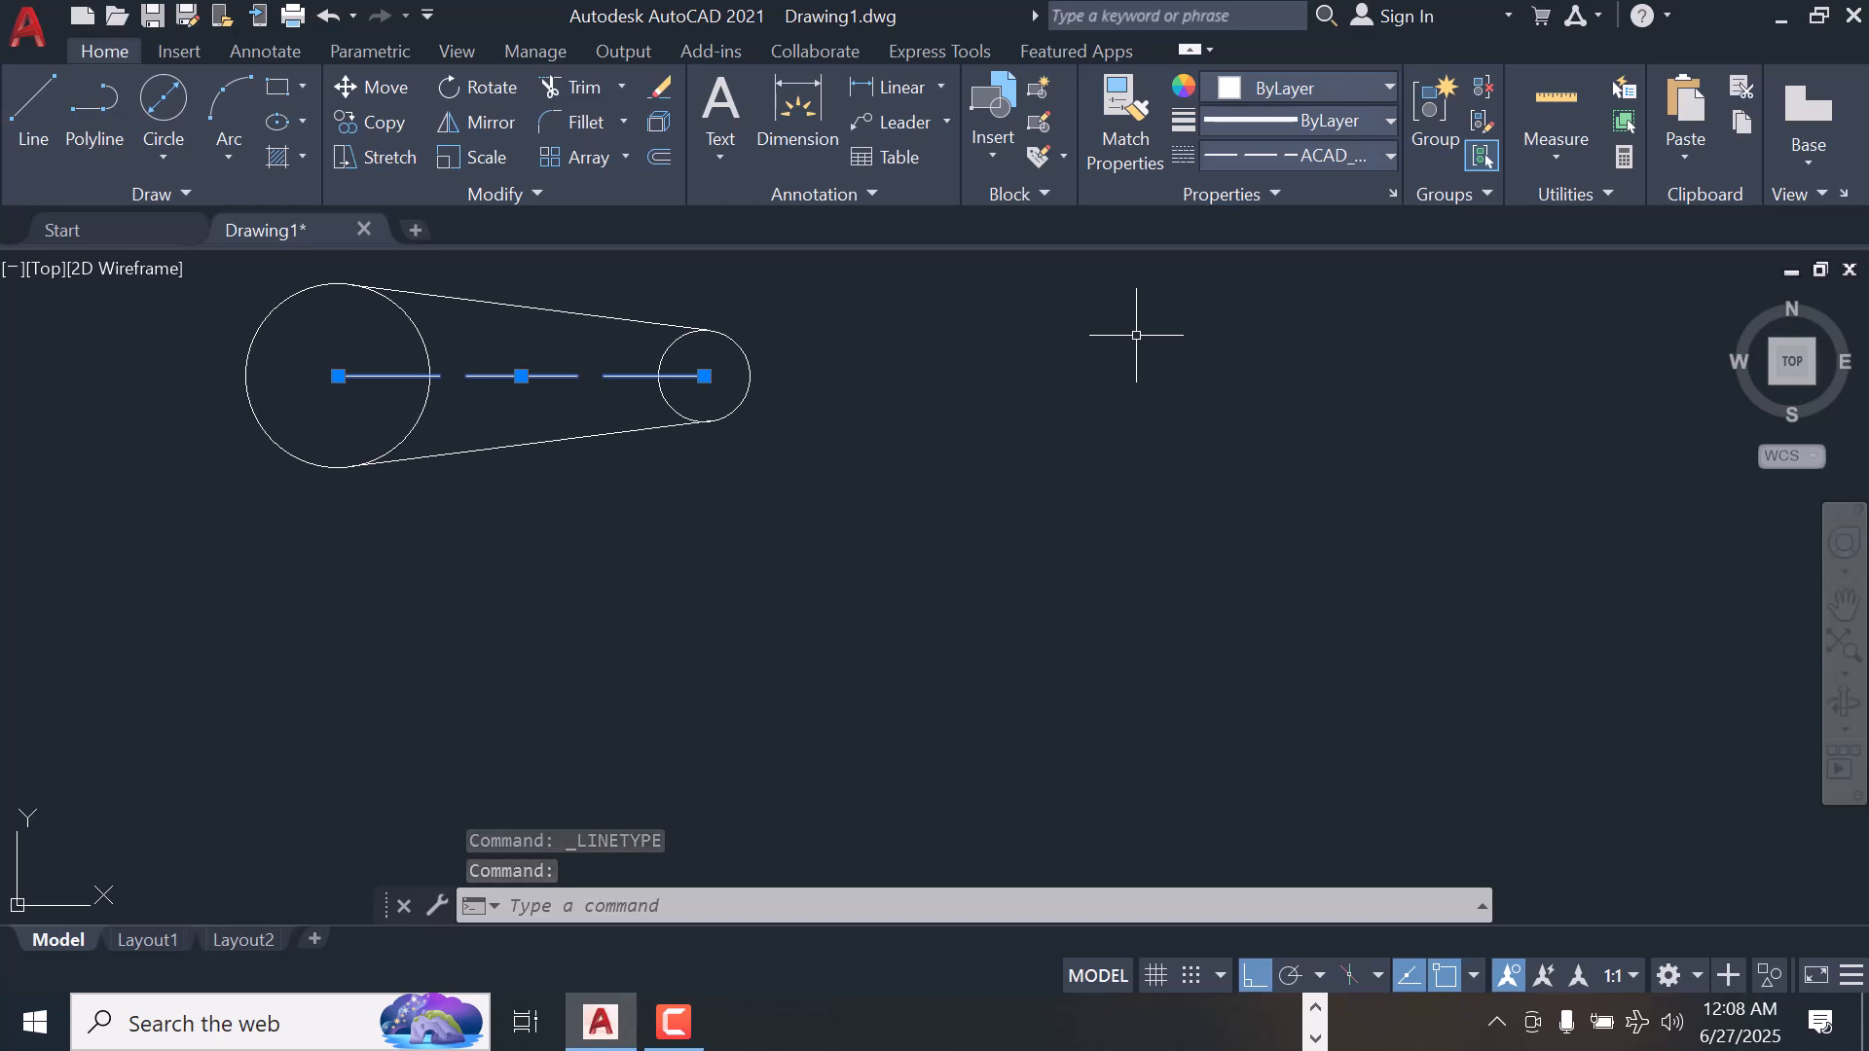
{"action": "key", "text": "Escape"}
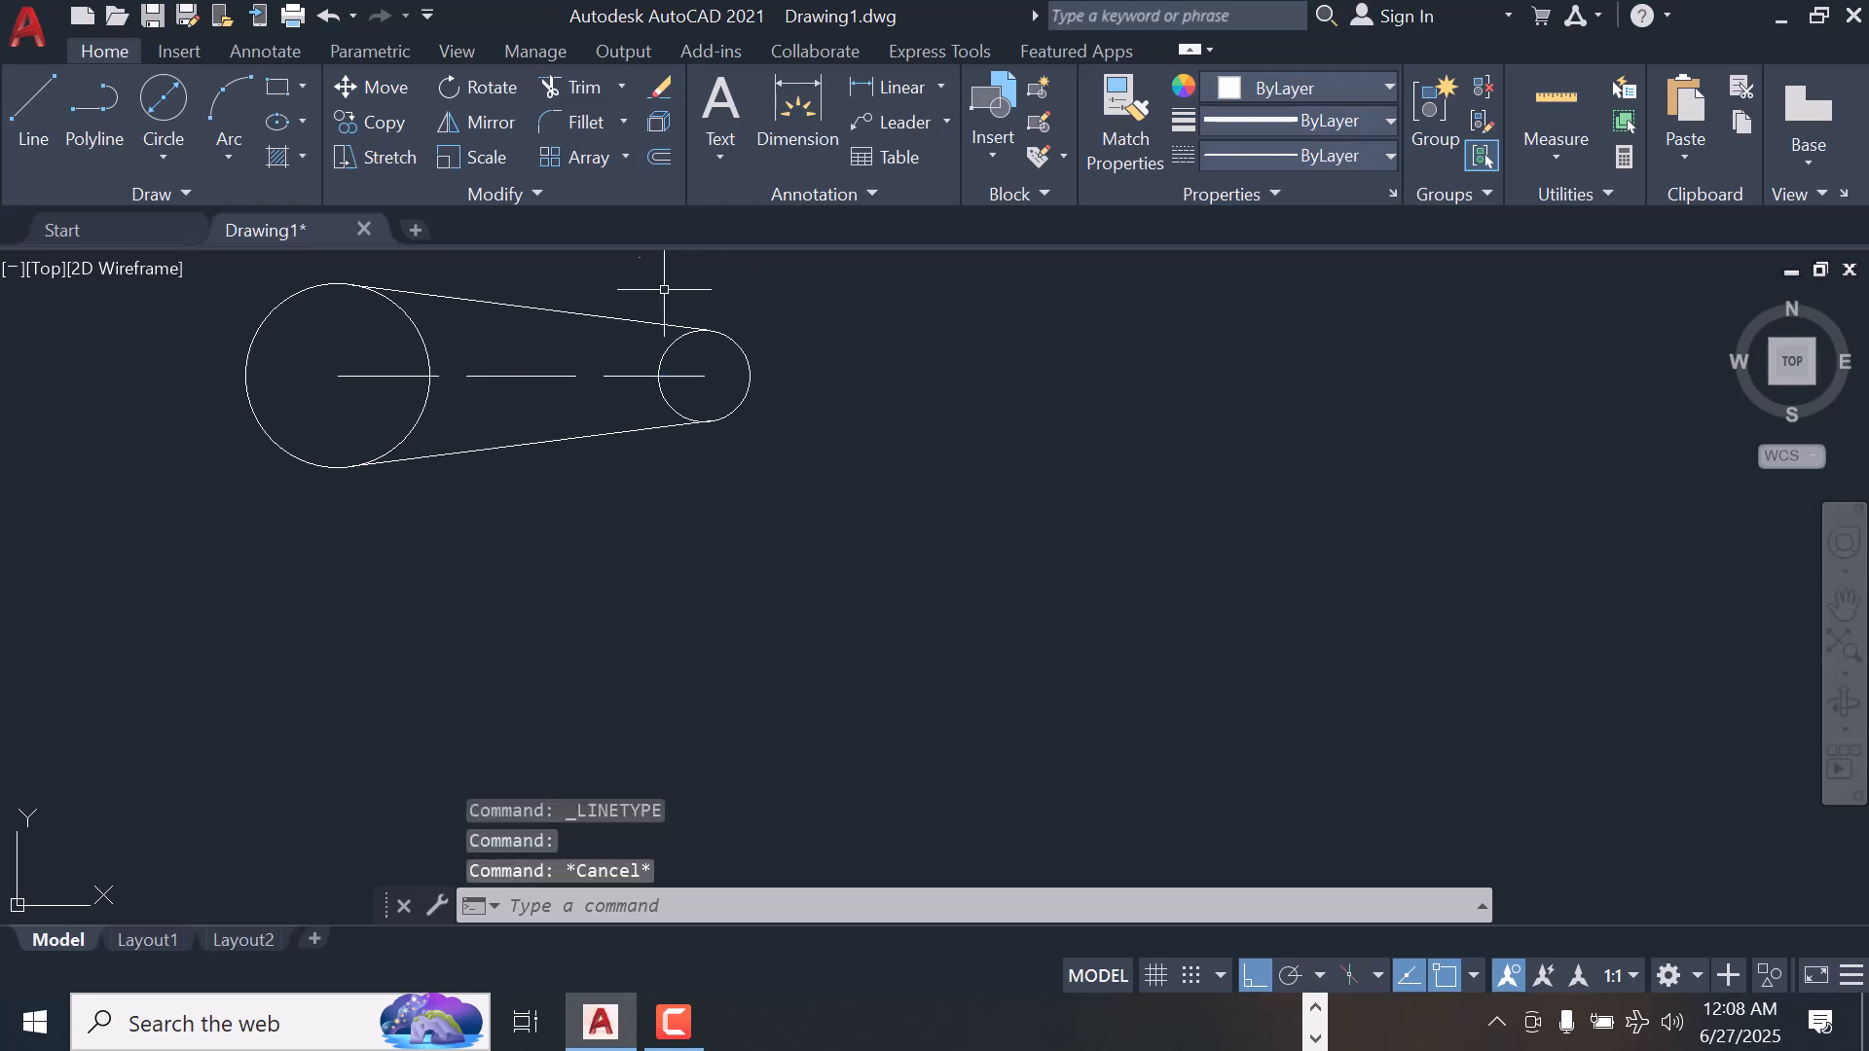
Draw a circle with a radius of 5 concentric with the large circle, using the Center, Radius method
{"action": "left_click", "coordinate": [175, 117]}
{"action": "left_click", "coordinate": [165, 164]}
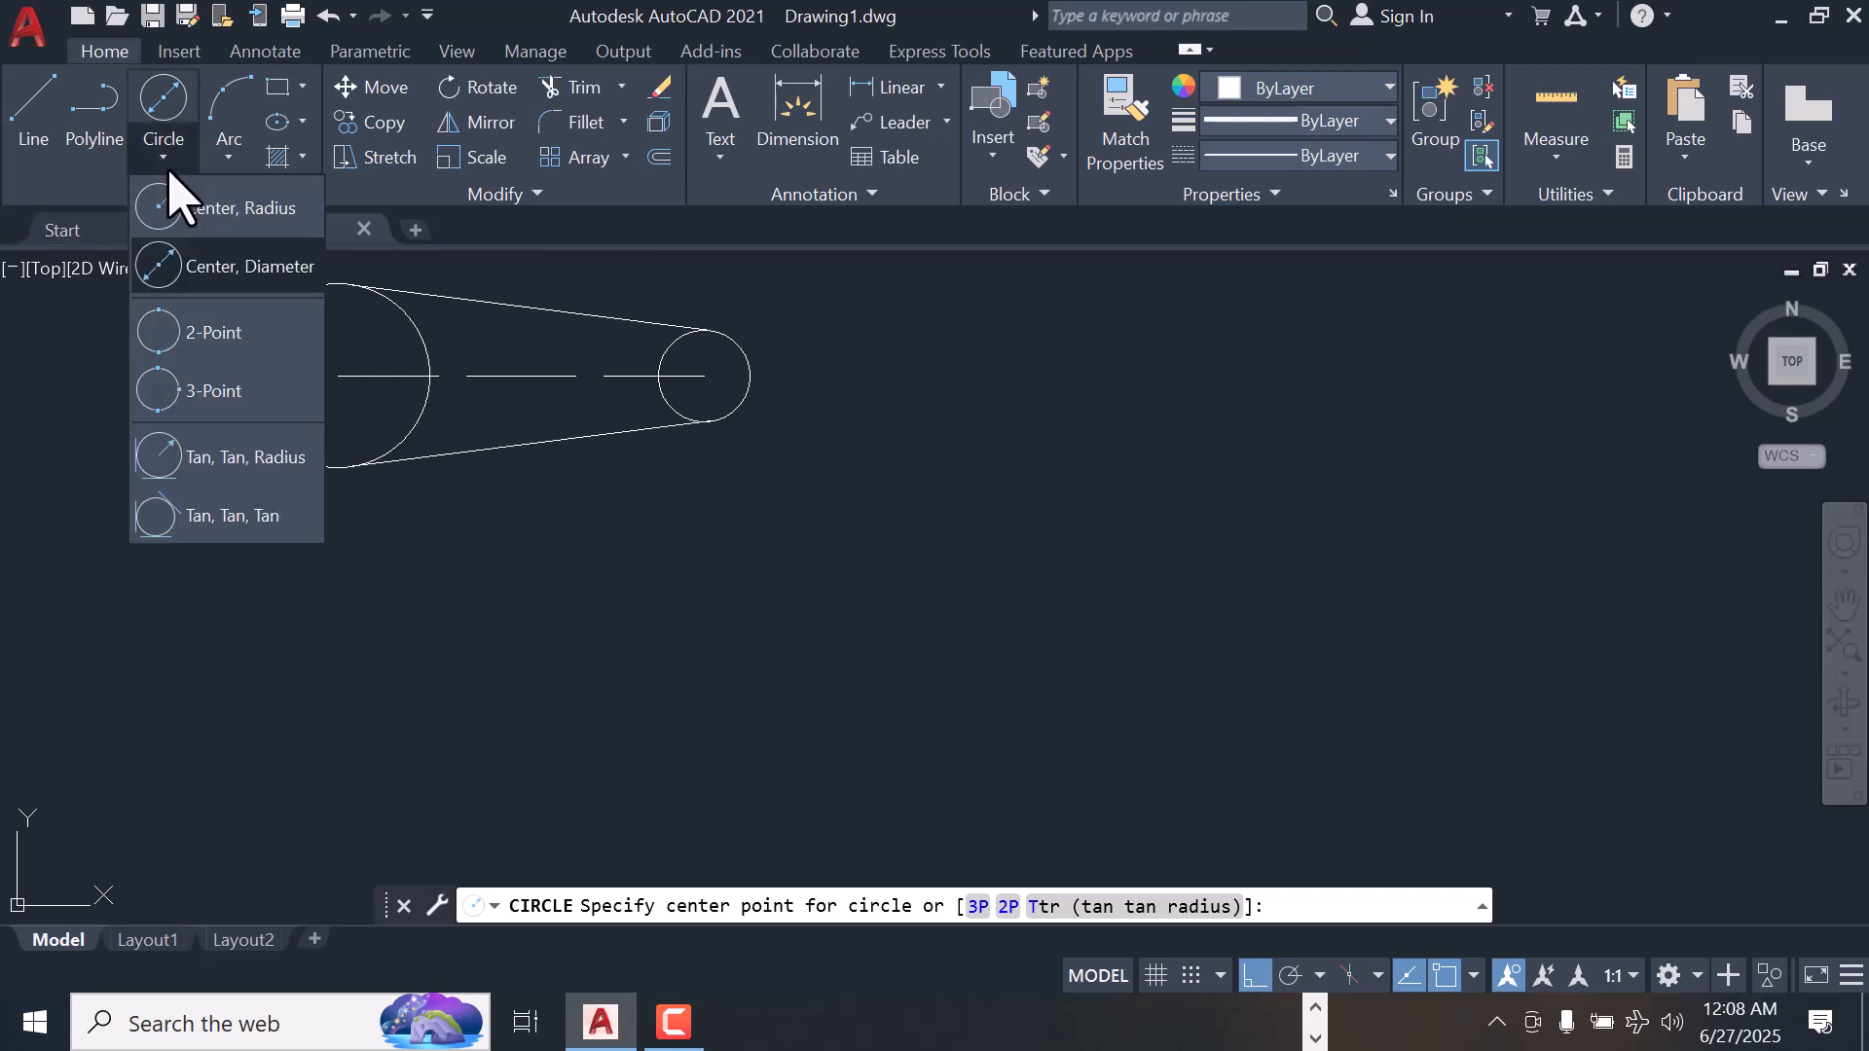
{"action": "left_click", "coordinate": [187, 216]}
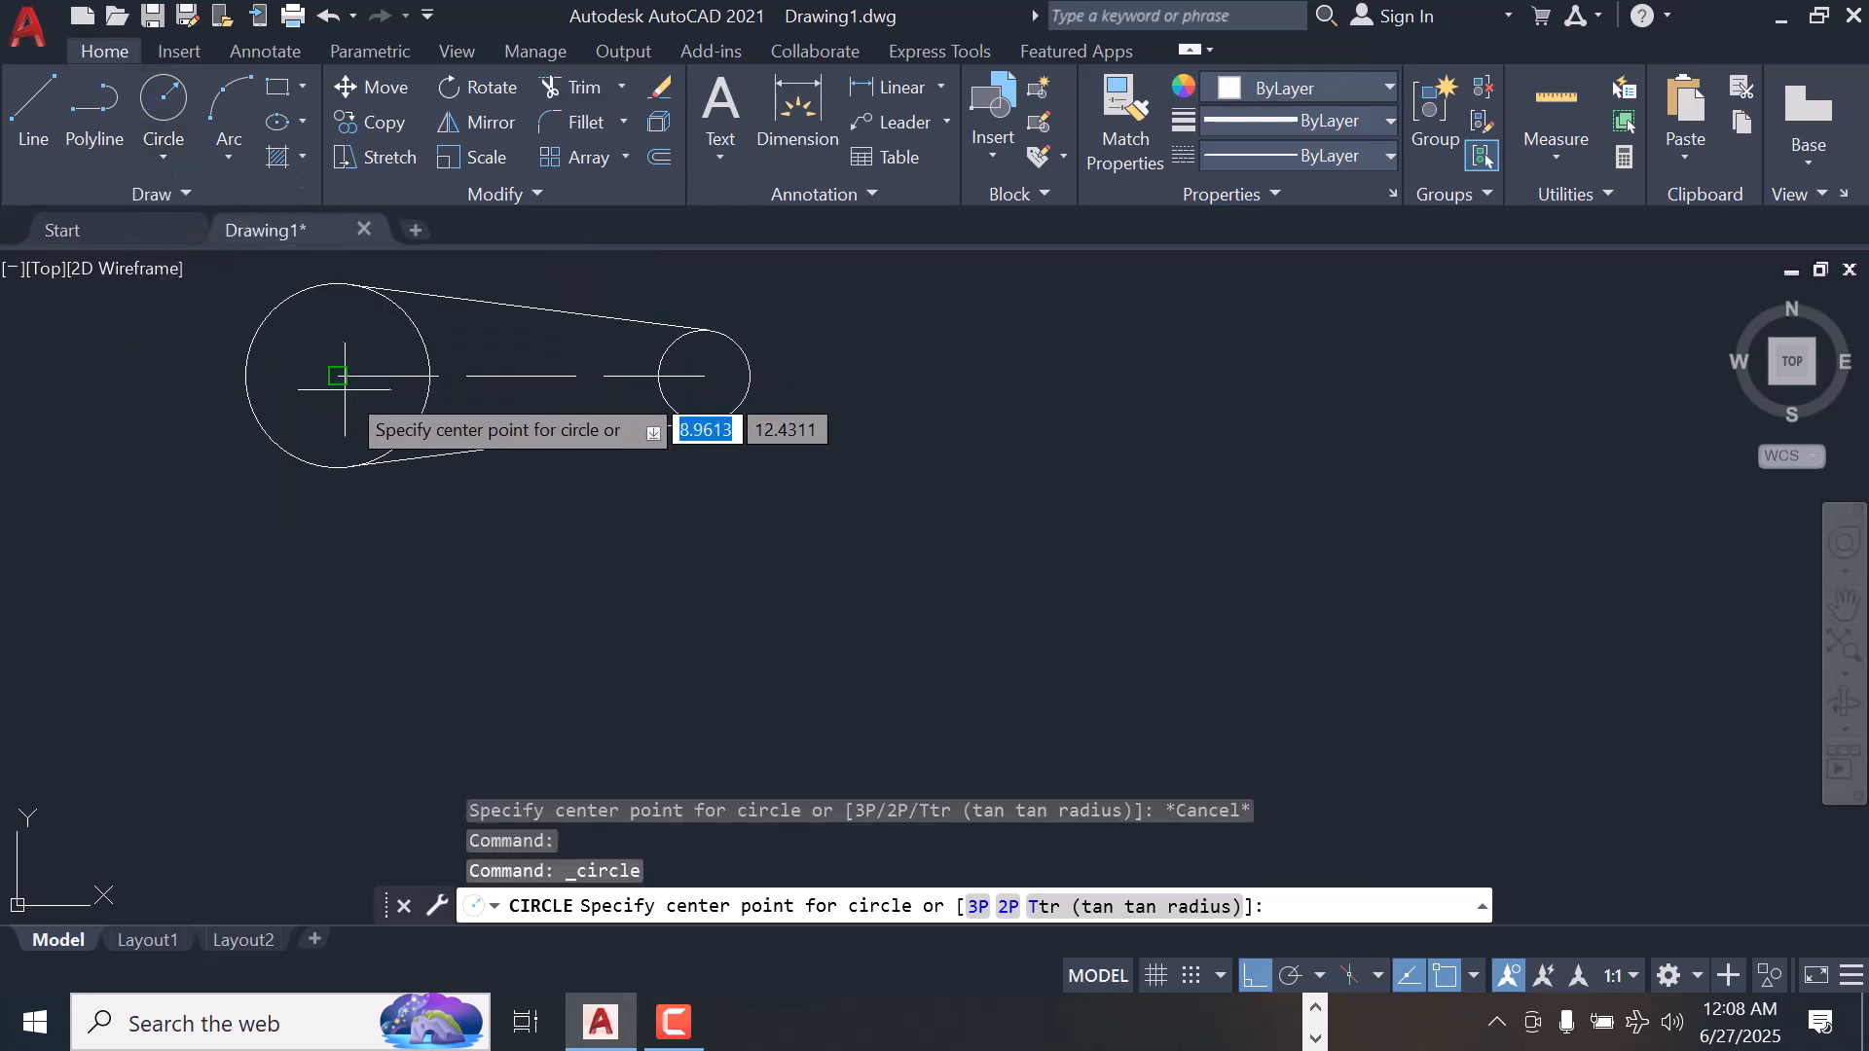
{"action": "left_click", "coordinate": [338, 376]}
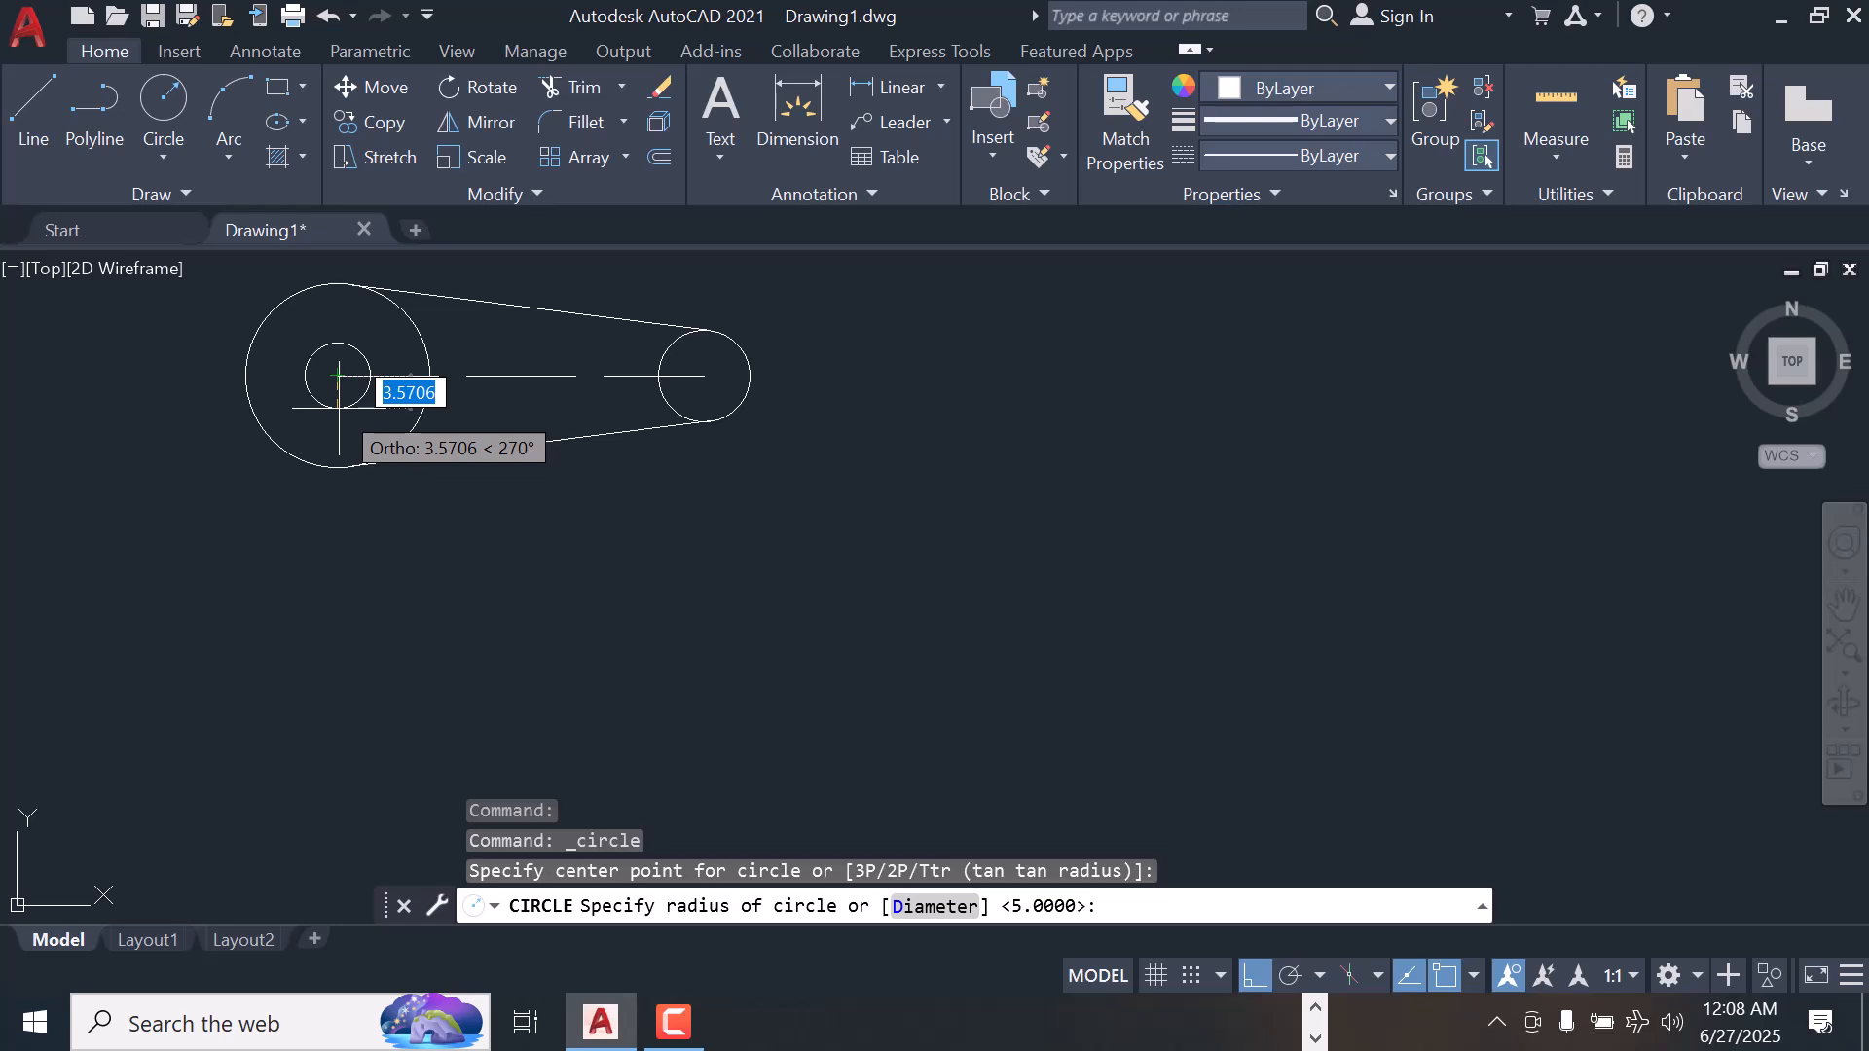
{"action": "type", "text": "5"}
{"action": "key", "text": "Return"}
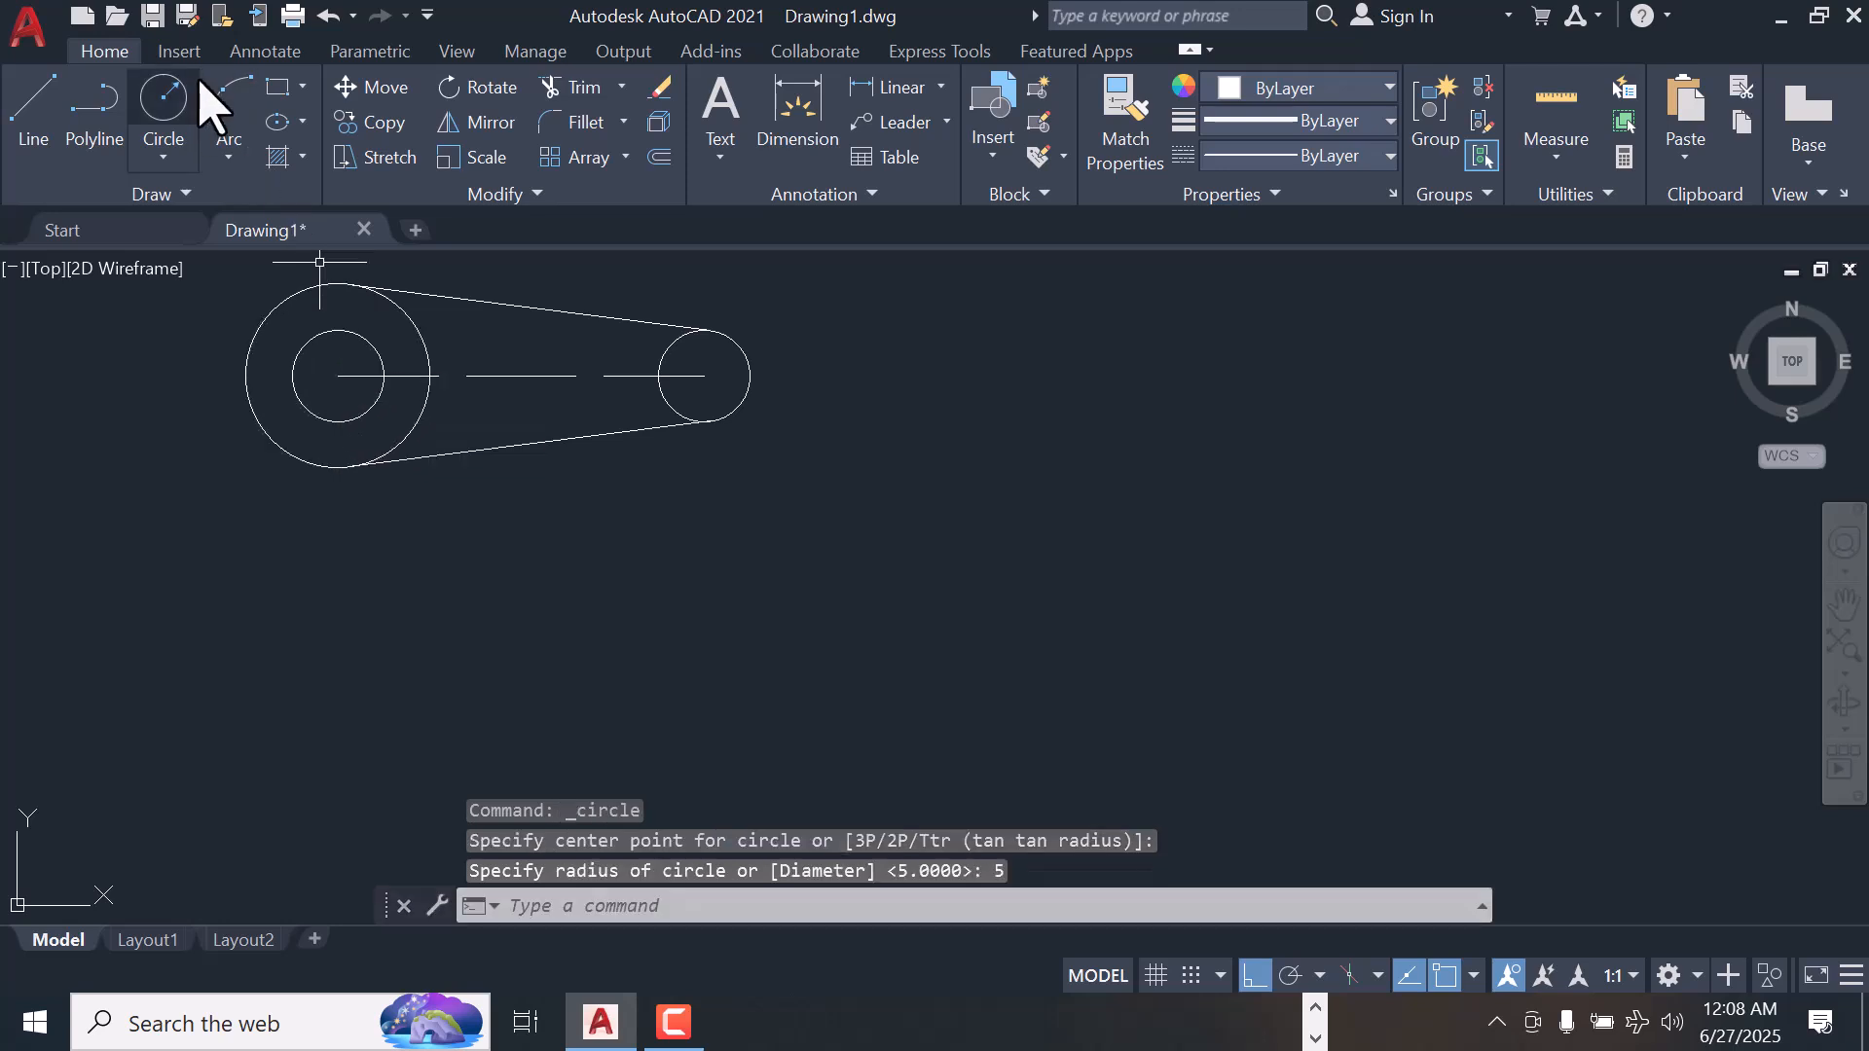
Draw a circle with a diameter of 5 concentric with the small outer circle, using the Center, Diameter method
{"action": "left_click", "coordinate": [178, 153]}
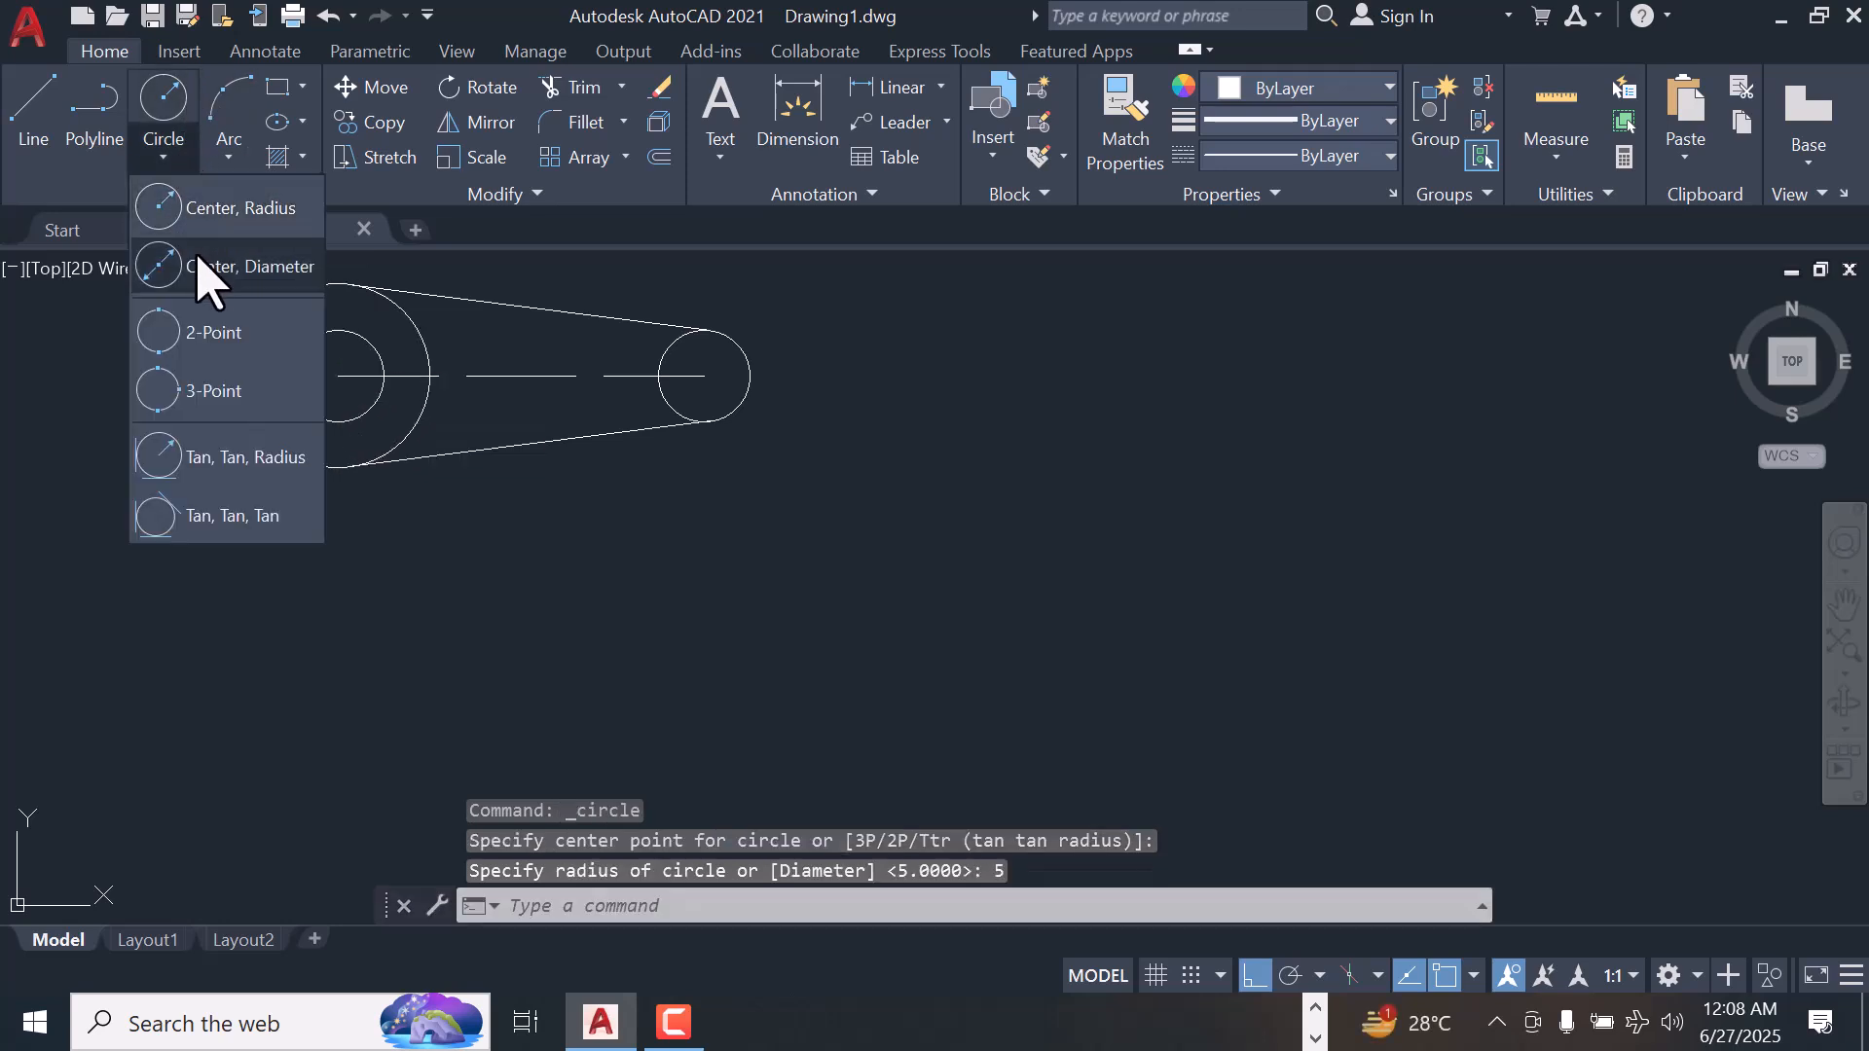
{"action": "left_click", "coordinate": [200, 260]}
{"action": "left_click", "coordinate": [704, 376]}
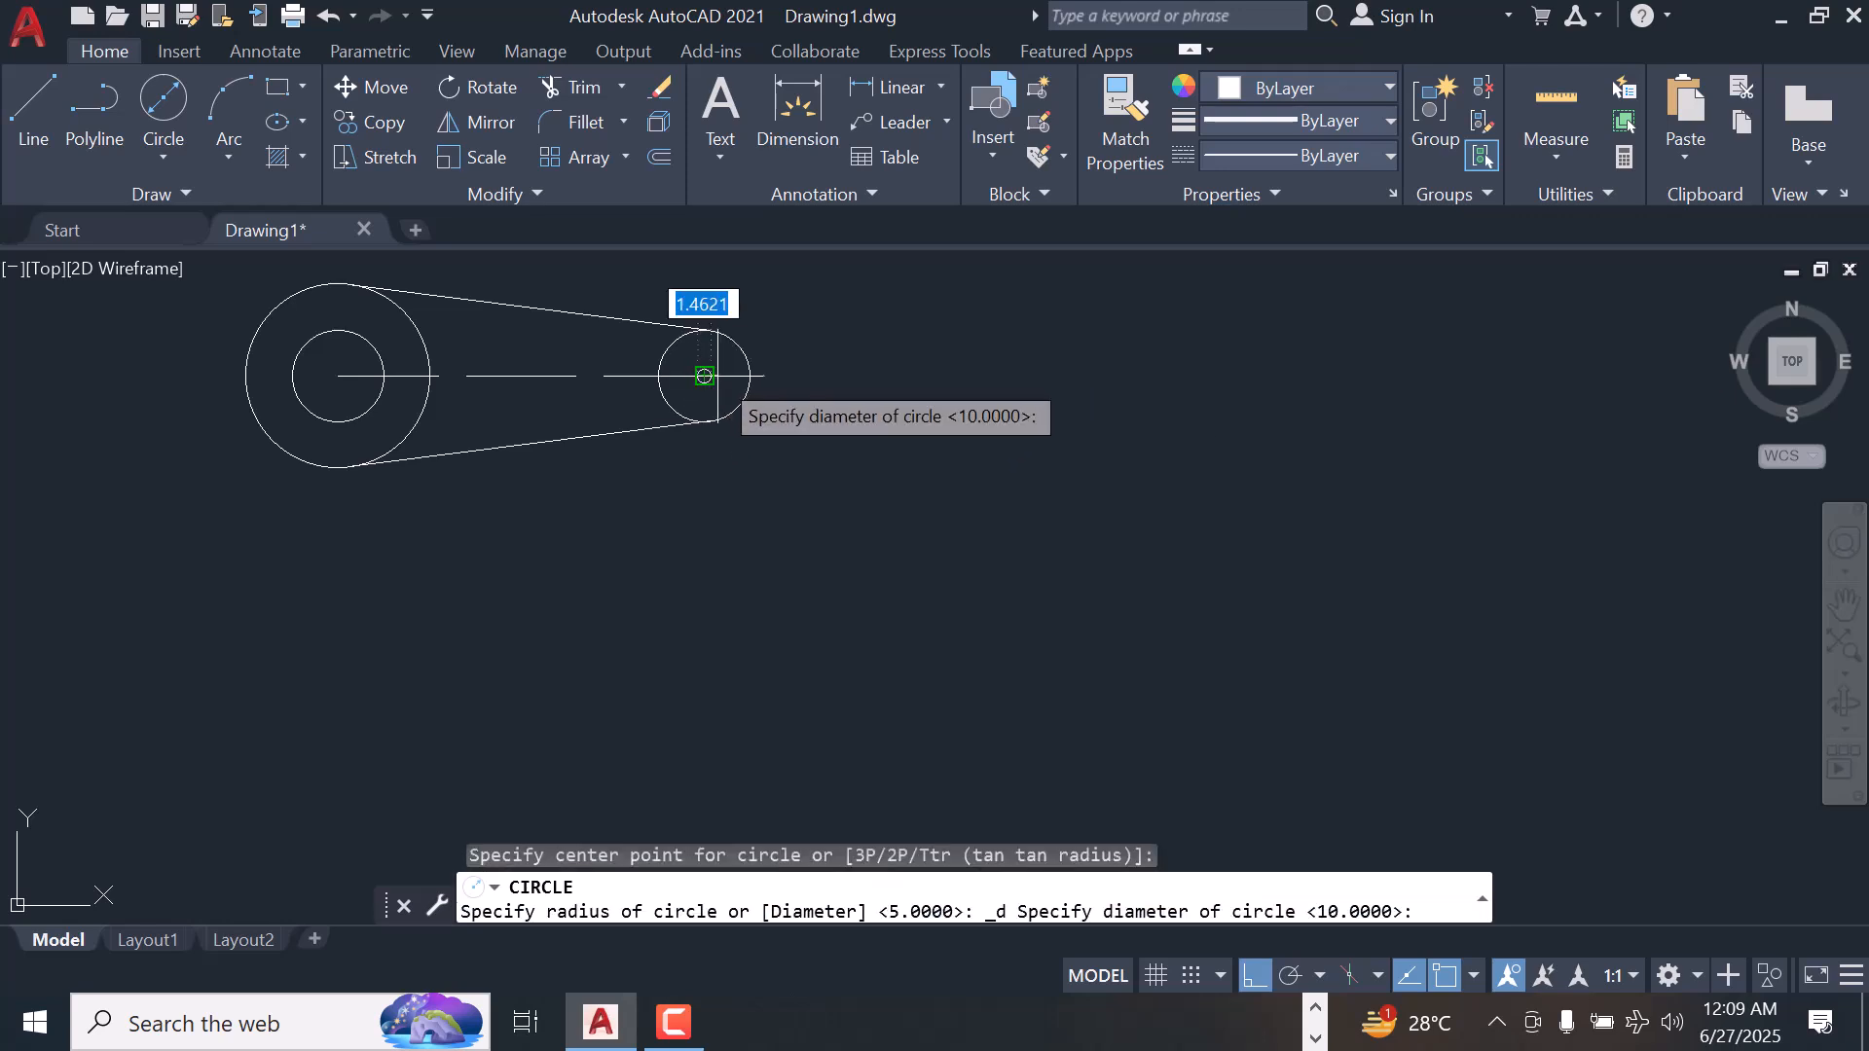
{"action": "type", "text": "5"}
{"action": "key", "text": "Return"}
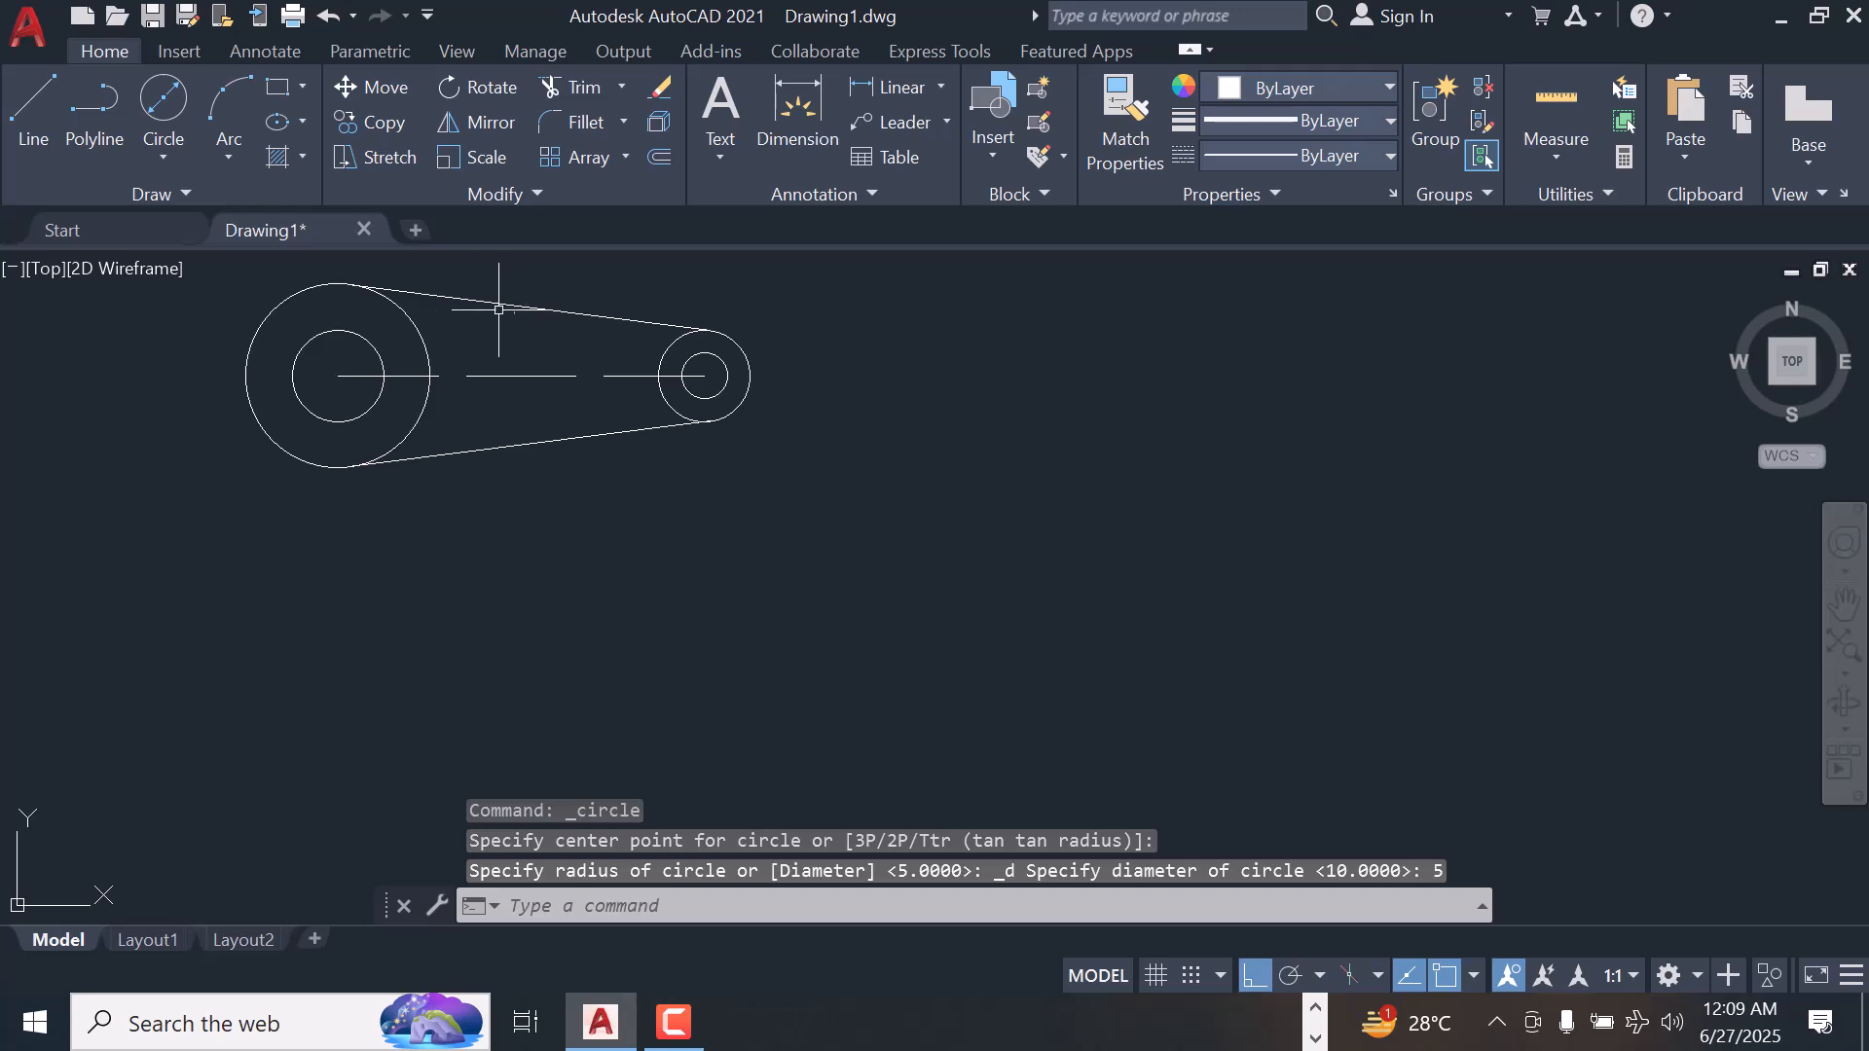
Trim the inner arcs of both outer circles between the tangent lines, leaving a single link-shaped outline
{"action": "left_click", "coordinate": [576, 90]}
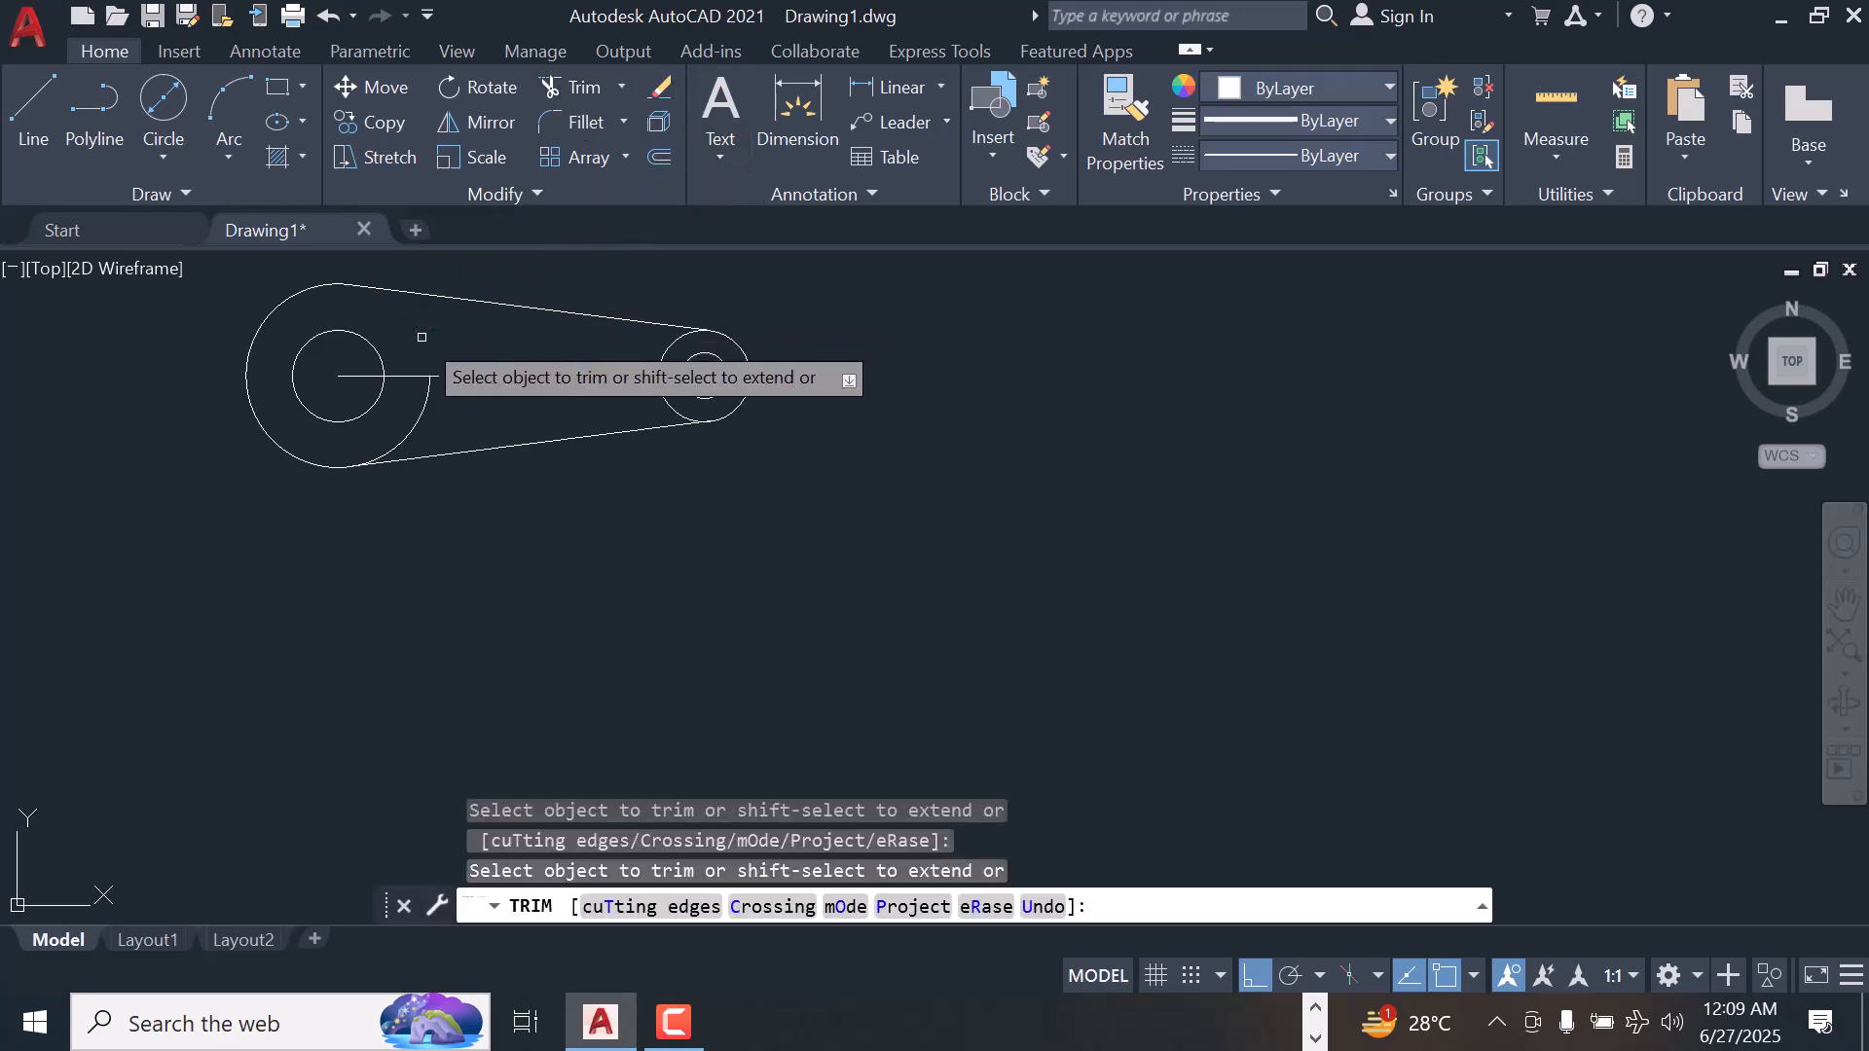
{"action": "left_click_drag", "start_coordinate": [421, 420], "coordinate": [415, 419]}
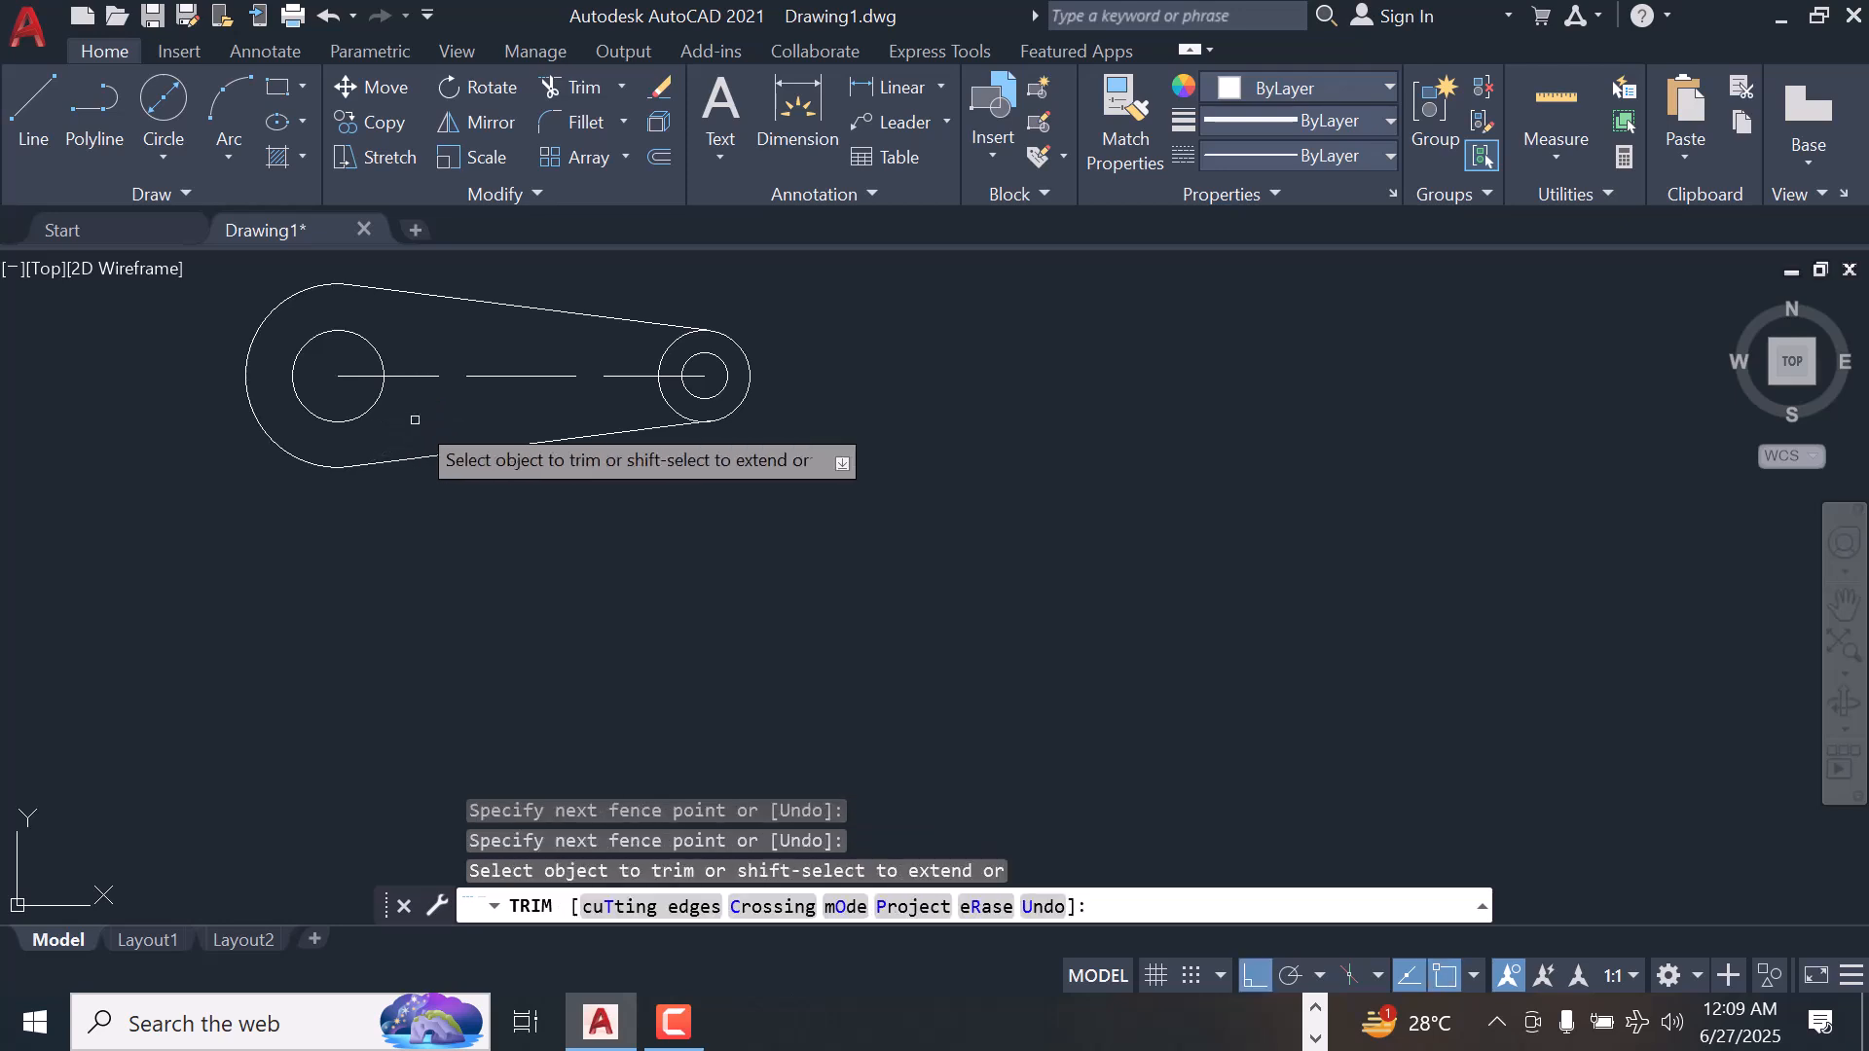
{"action": "left_click", "coordinate": [671, 407]}
{"action": "left_click", "coordinate": [665, 378]}
{"action": "right_click", "coordinate": [946, 313]}
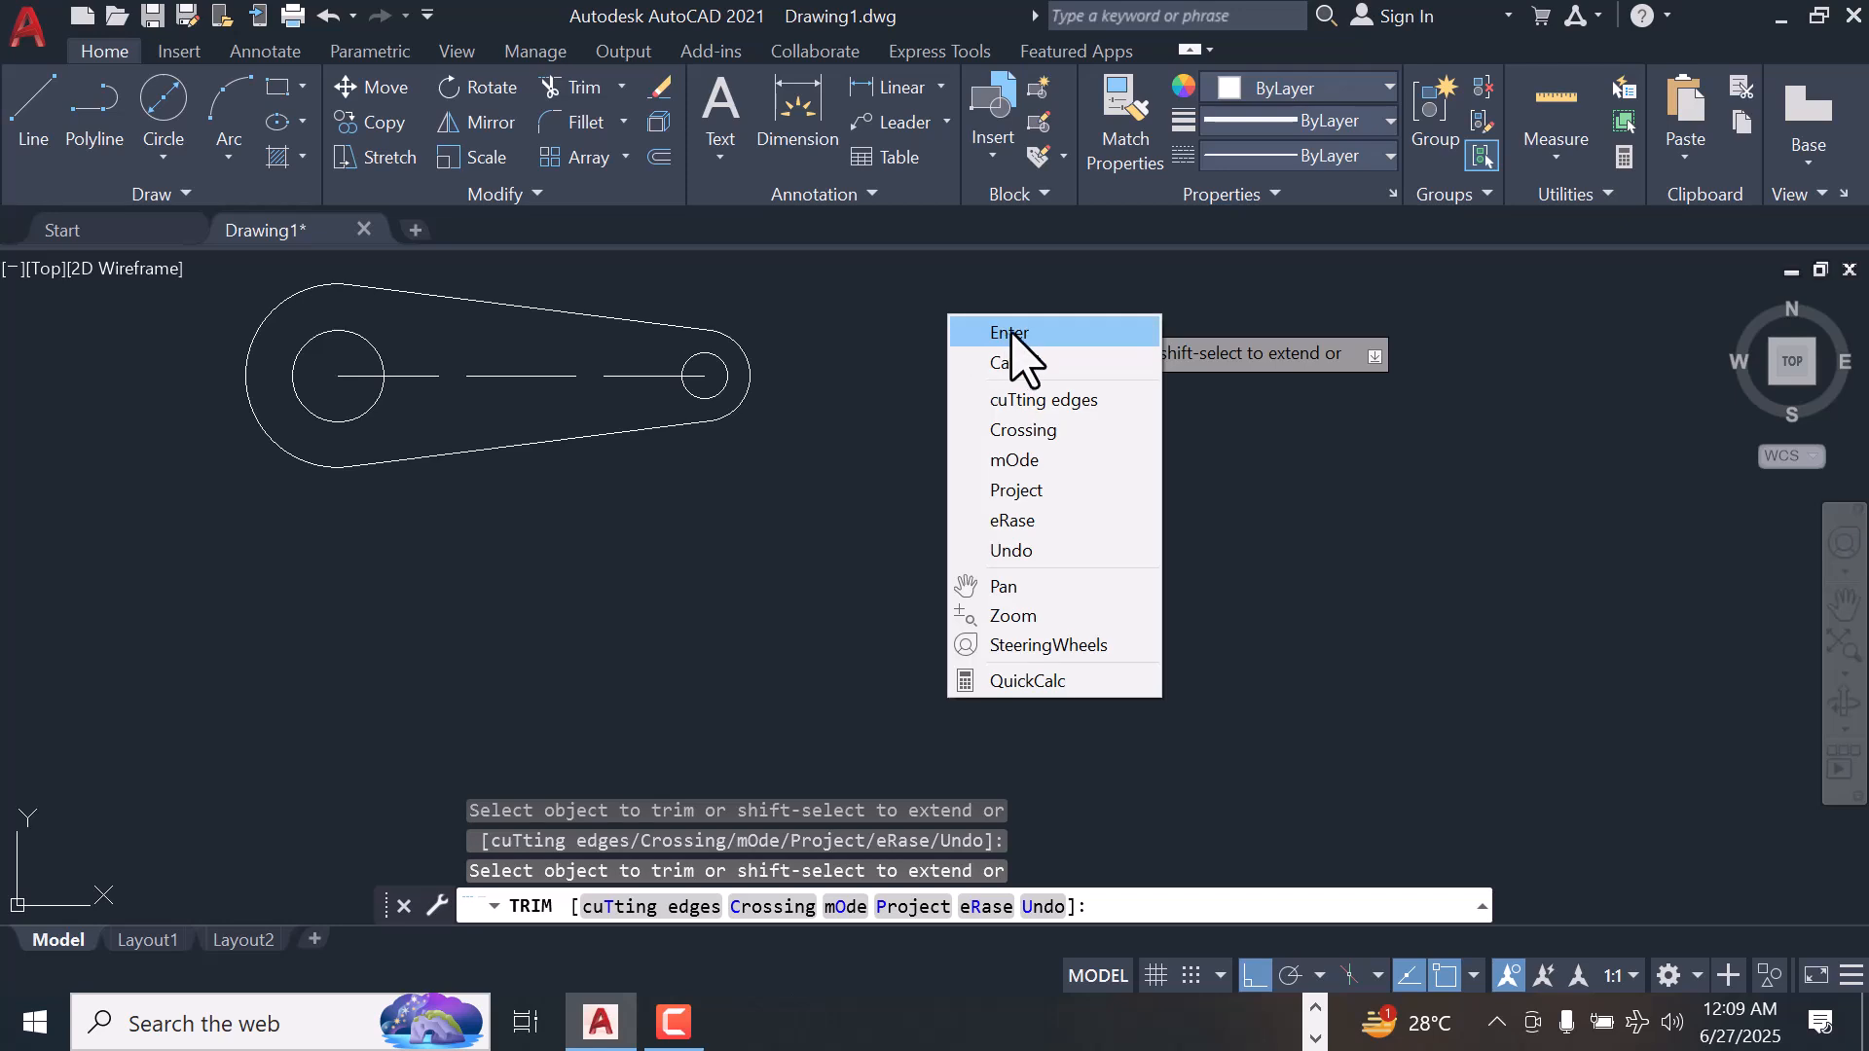
{"action": "left_click", "coordinate": [1011, 333]}
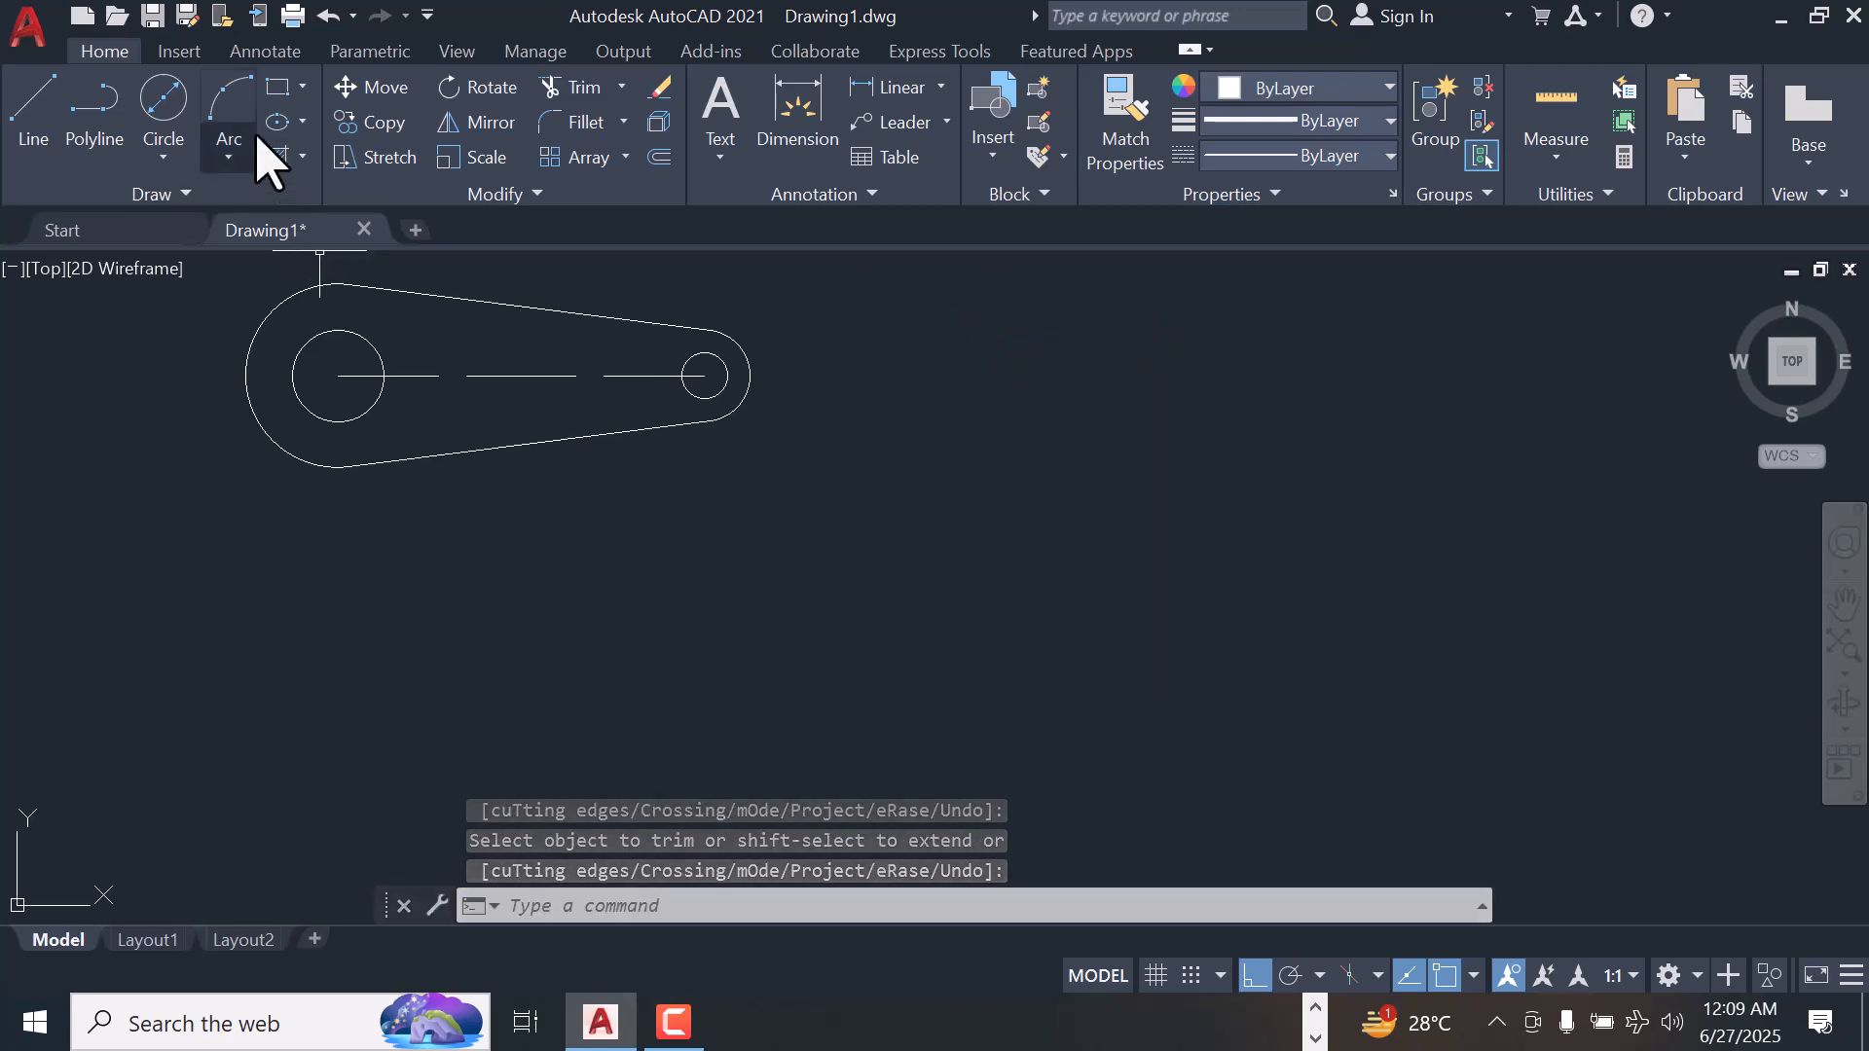
{"action": "left_click", "coordinate": [166, 159]}
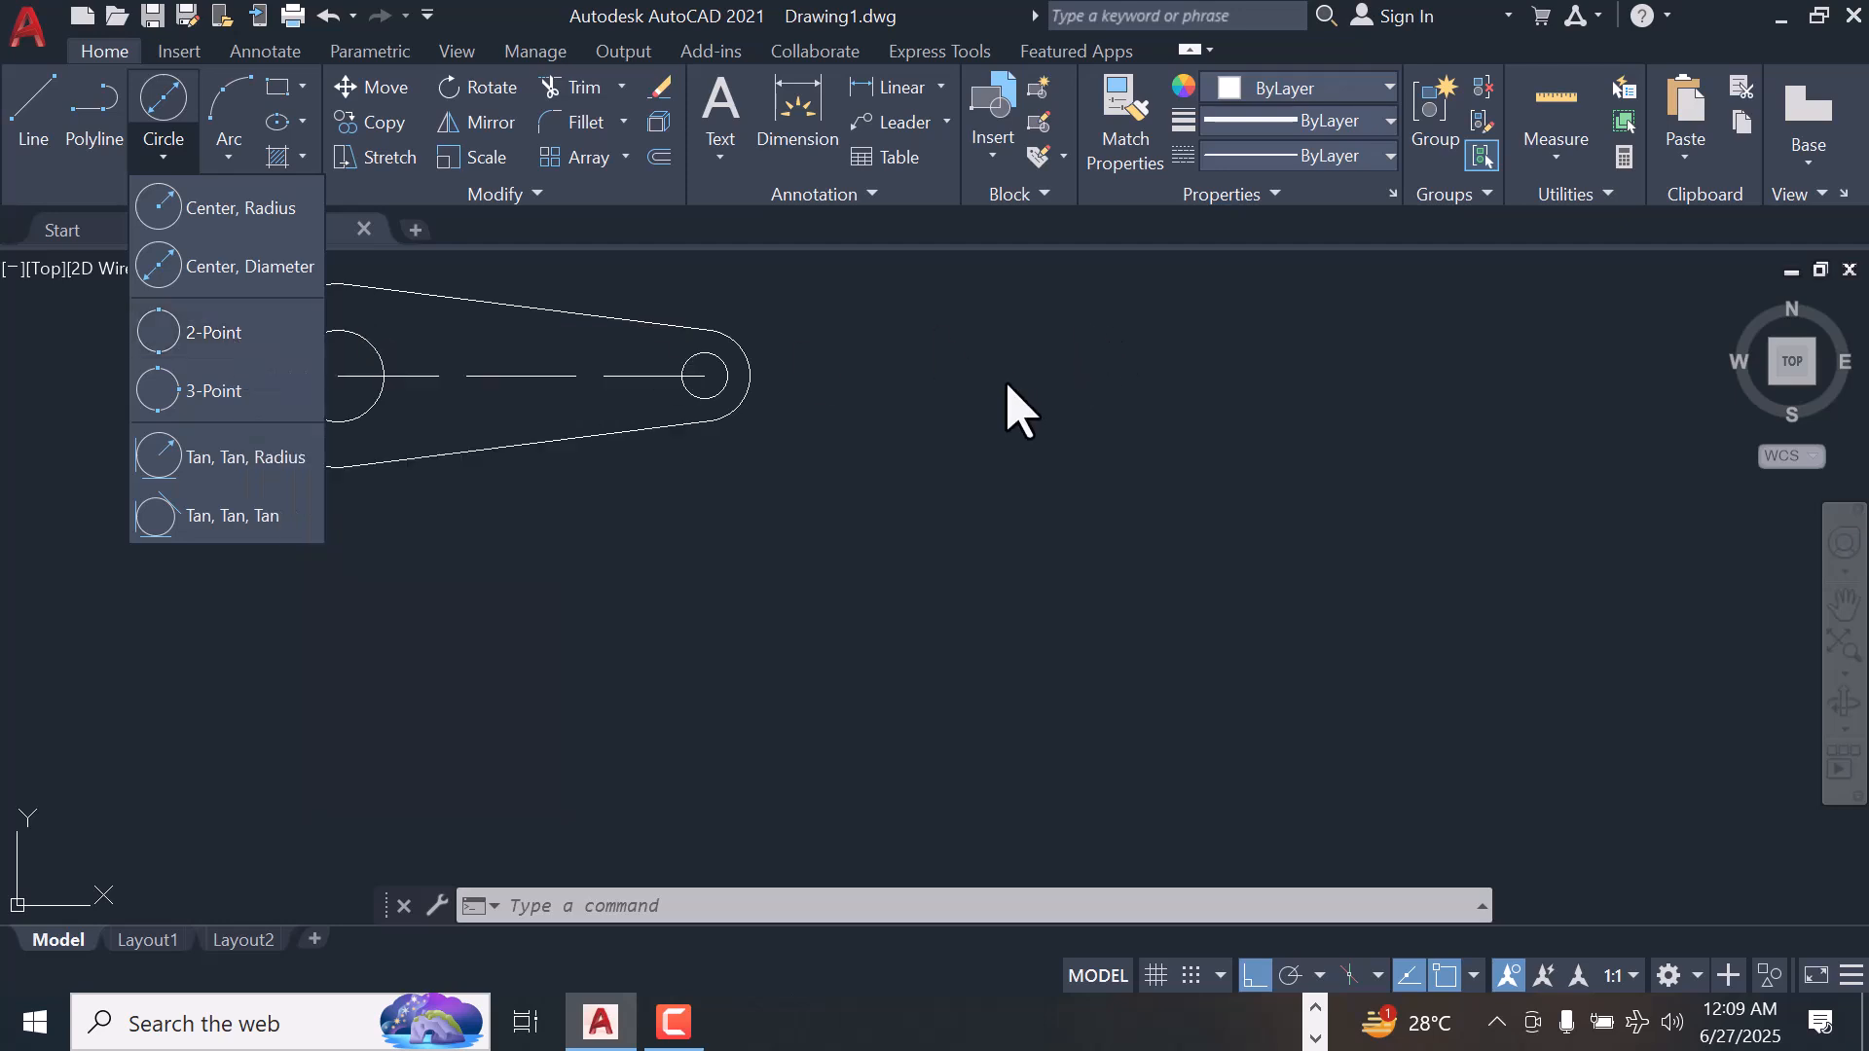
{"action": "left_click", "coordinate": [1008, 376]}
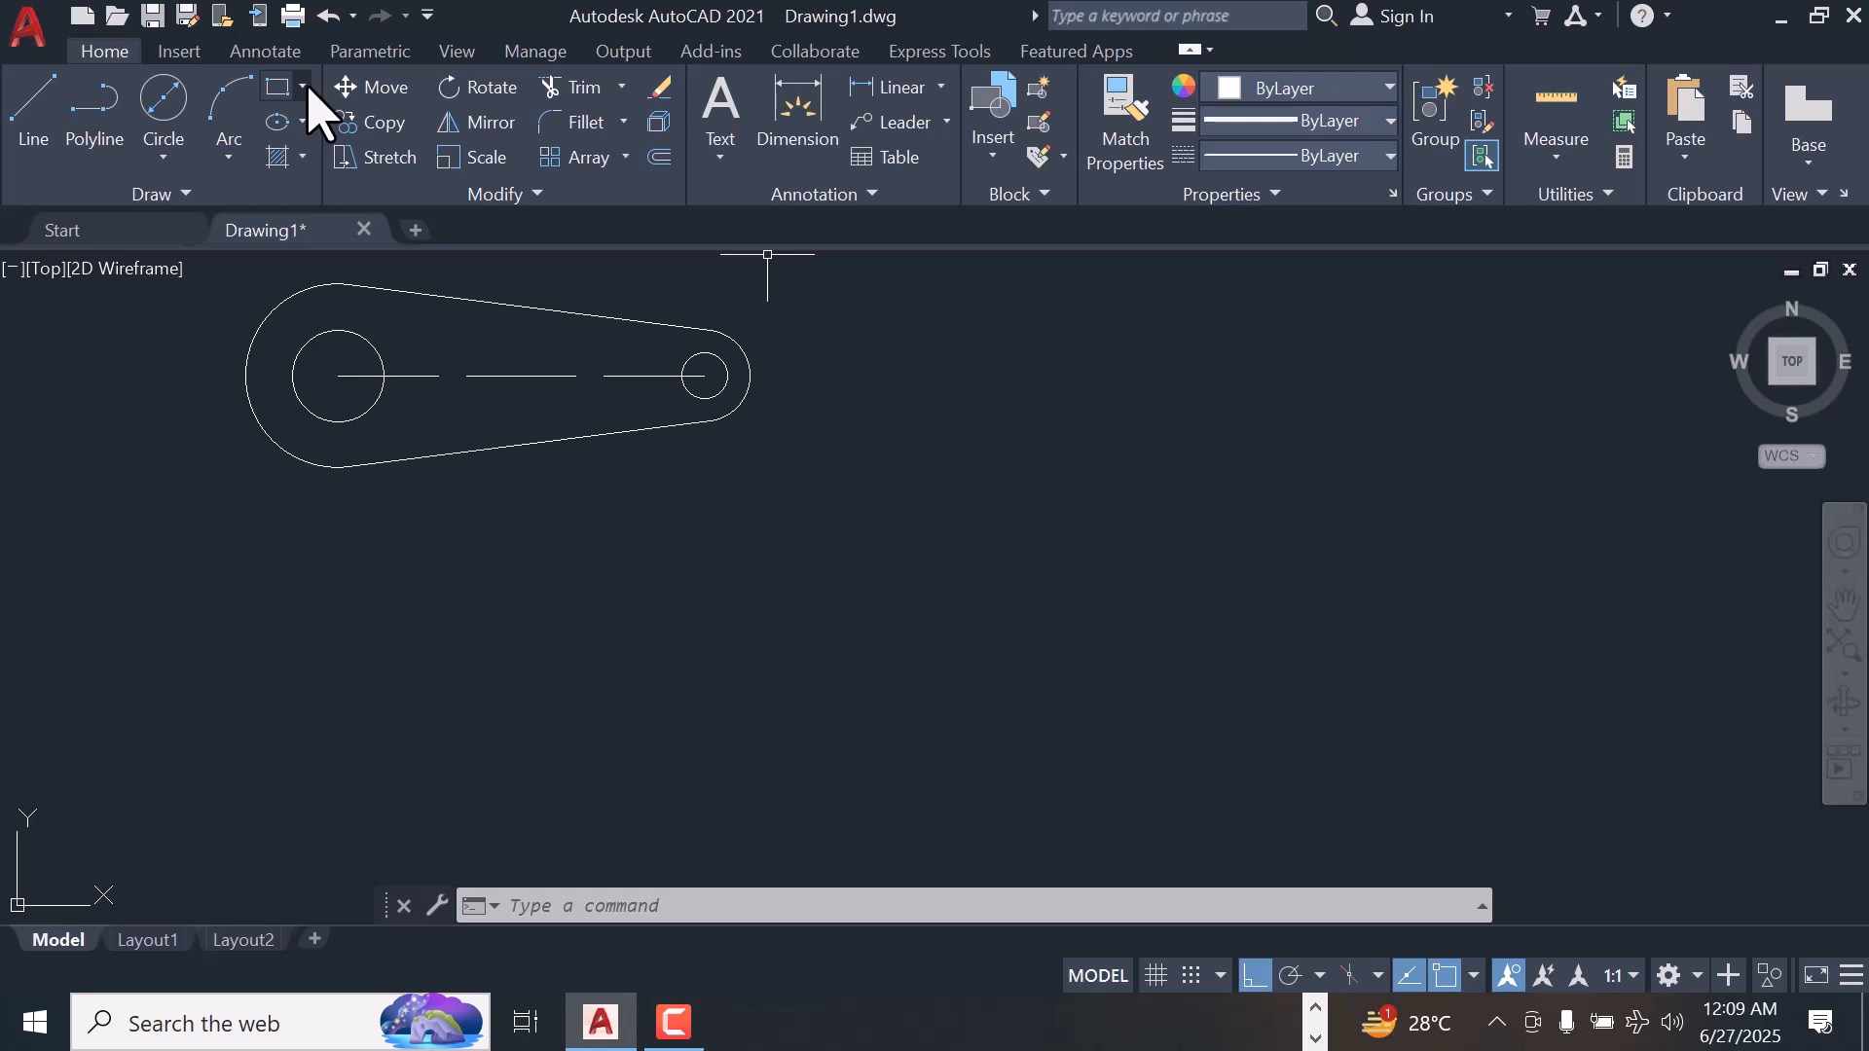
Draw a rectangle 20 wide and 15 high from connected orthogonal lines in the empty area beside the link shape
{"action": "left_click", "coordinate": [39, 107]}
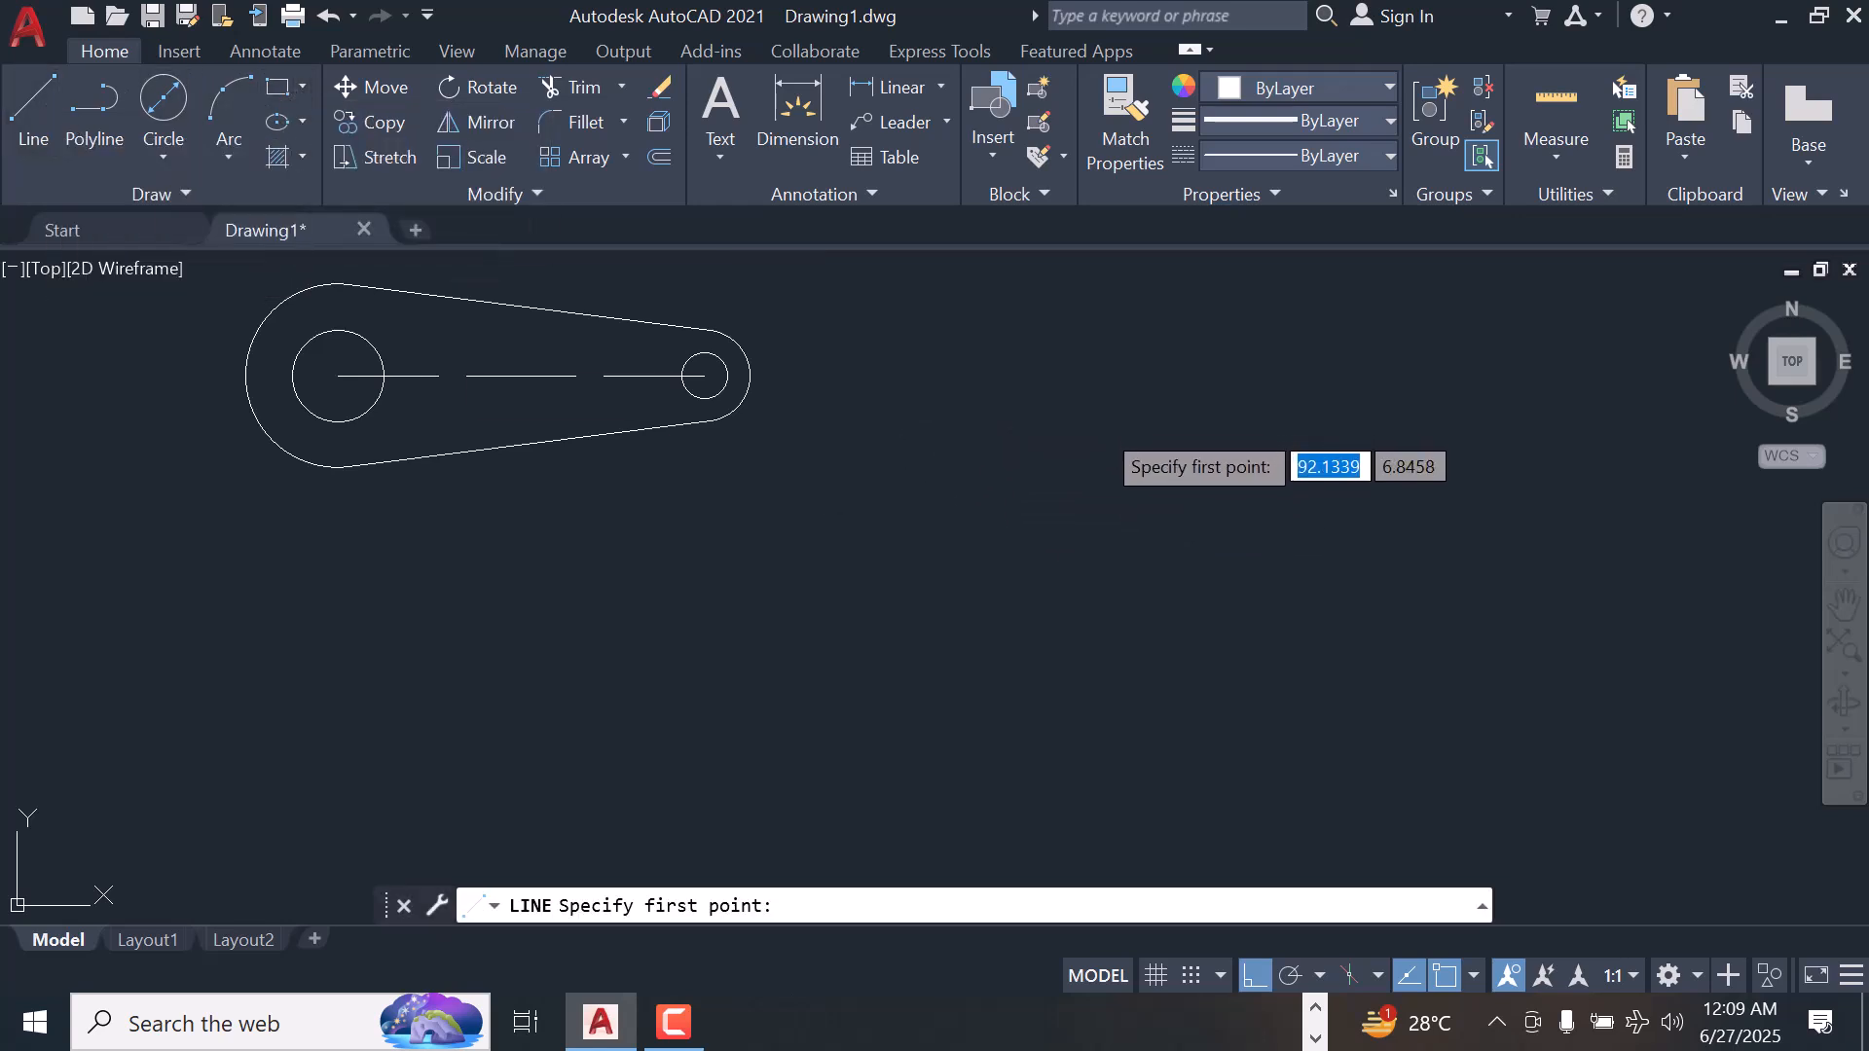
{"action": "left_click", "coordinate": [1100, 426]}
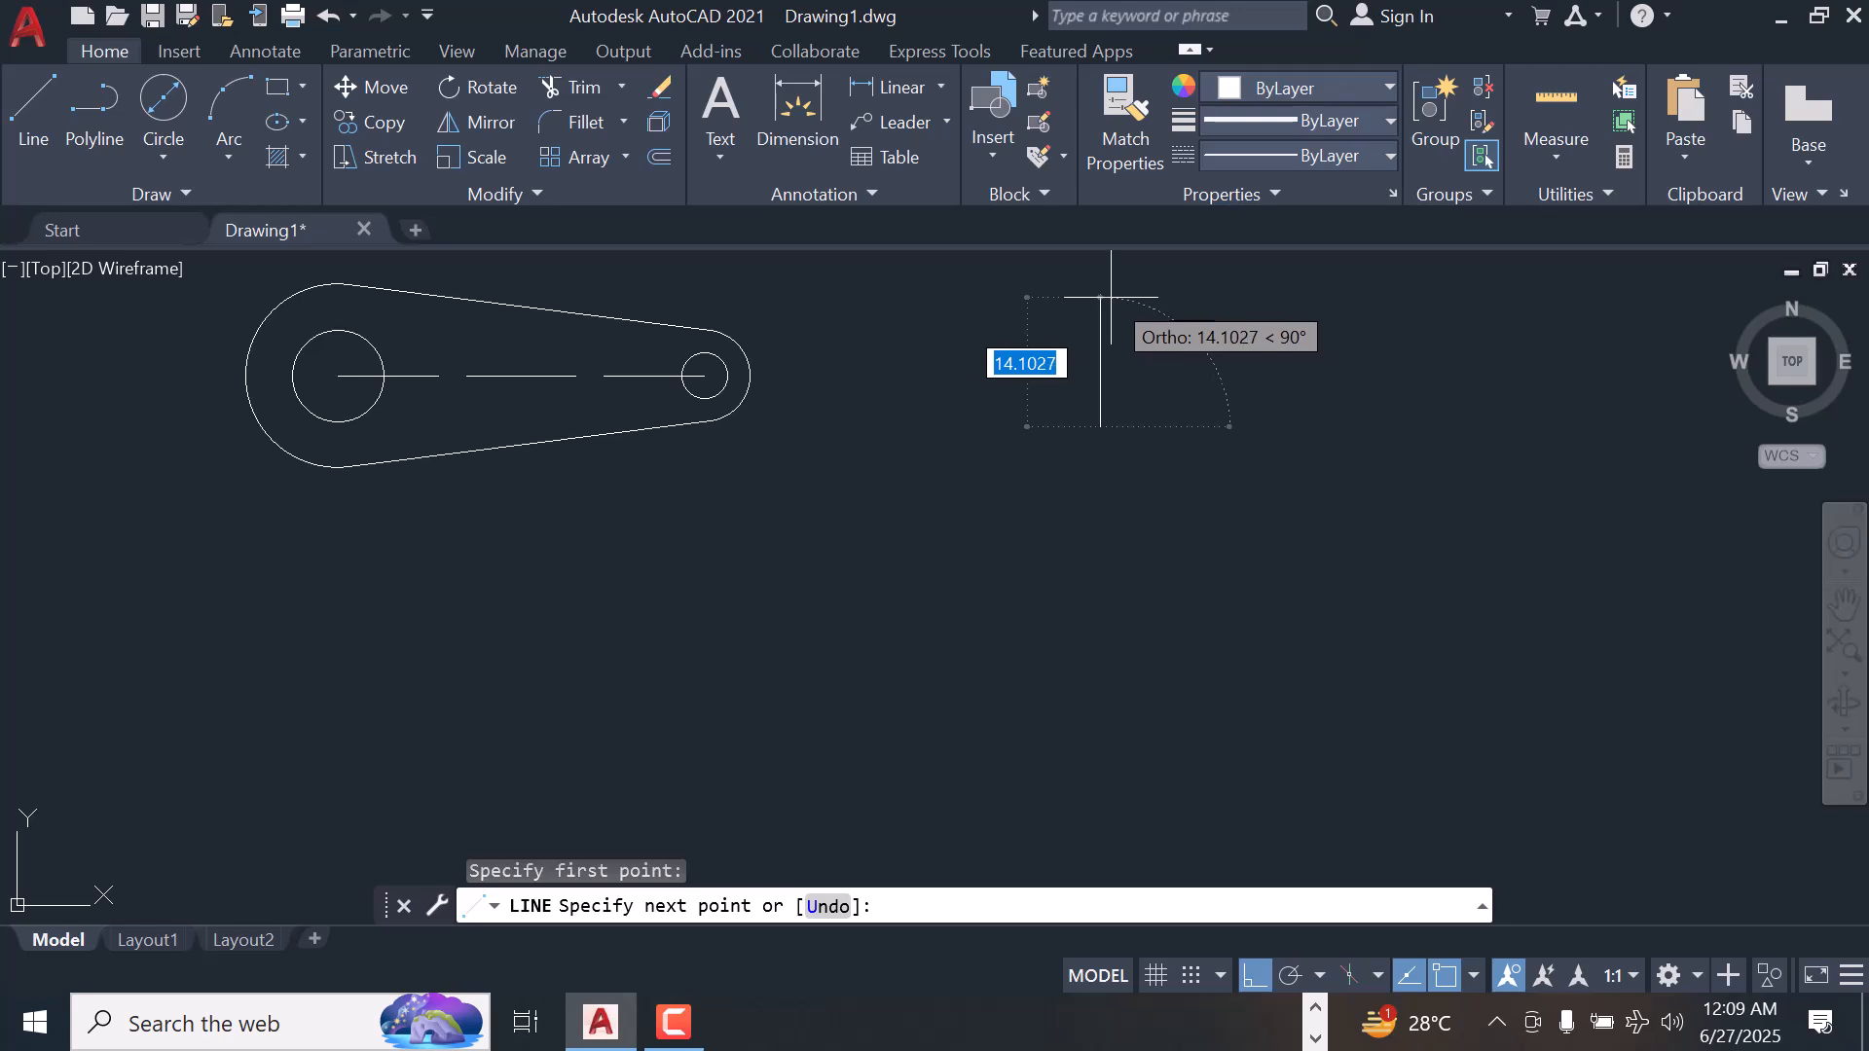
{"action": "type", "text": "15"}
{"action": "key", "text": "Return"}
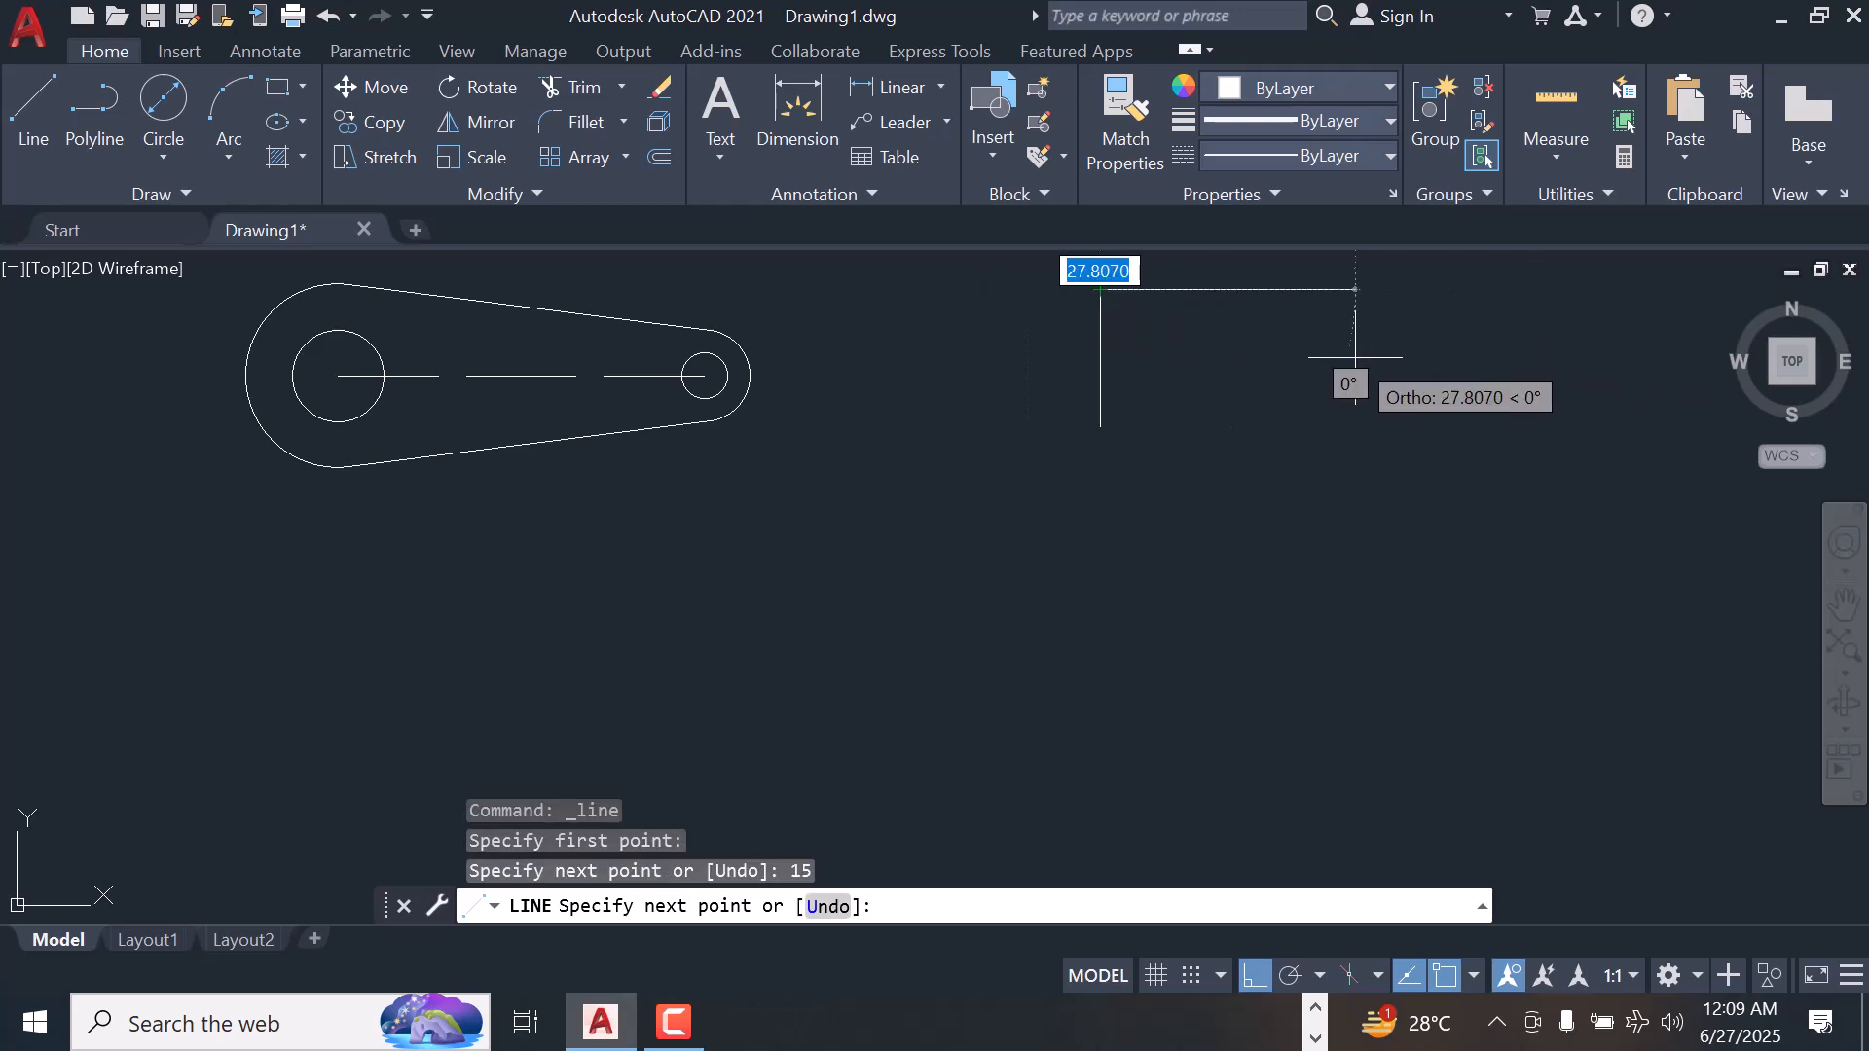
{"action": "type", "text": "20"}
{"action": "key", "text": "Return"}
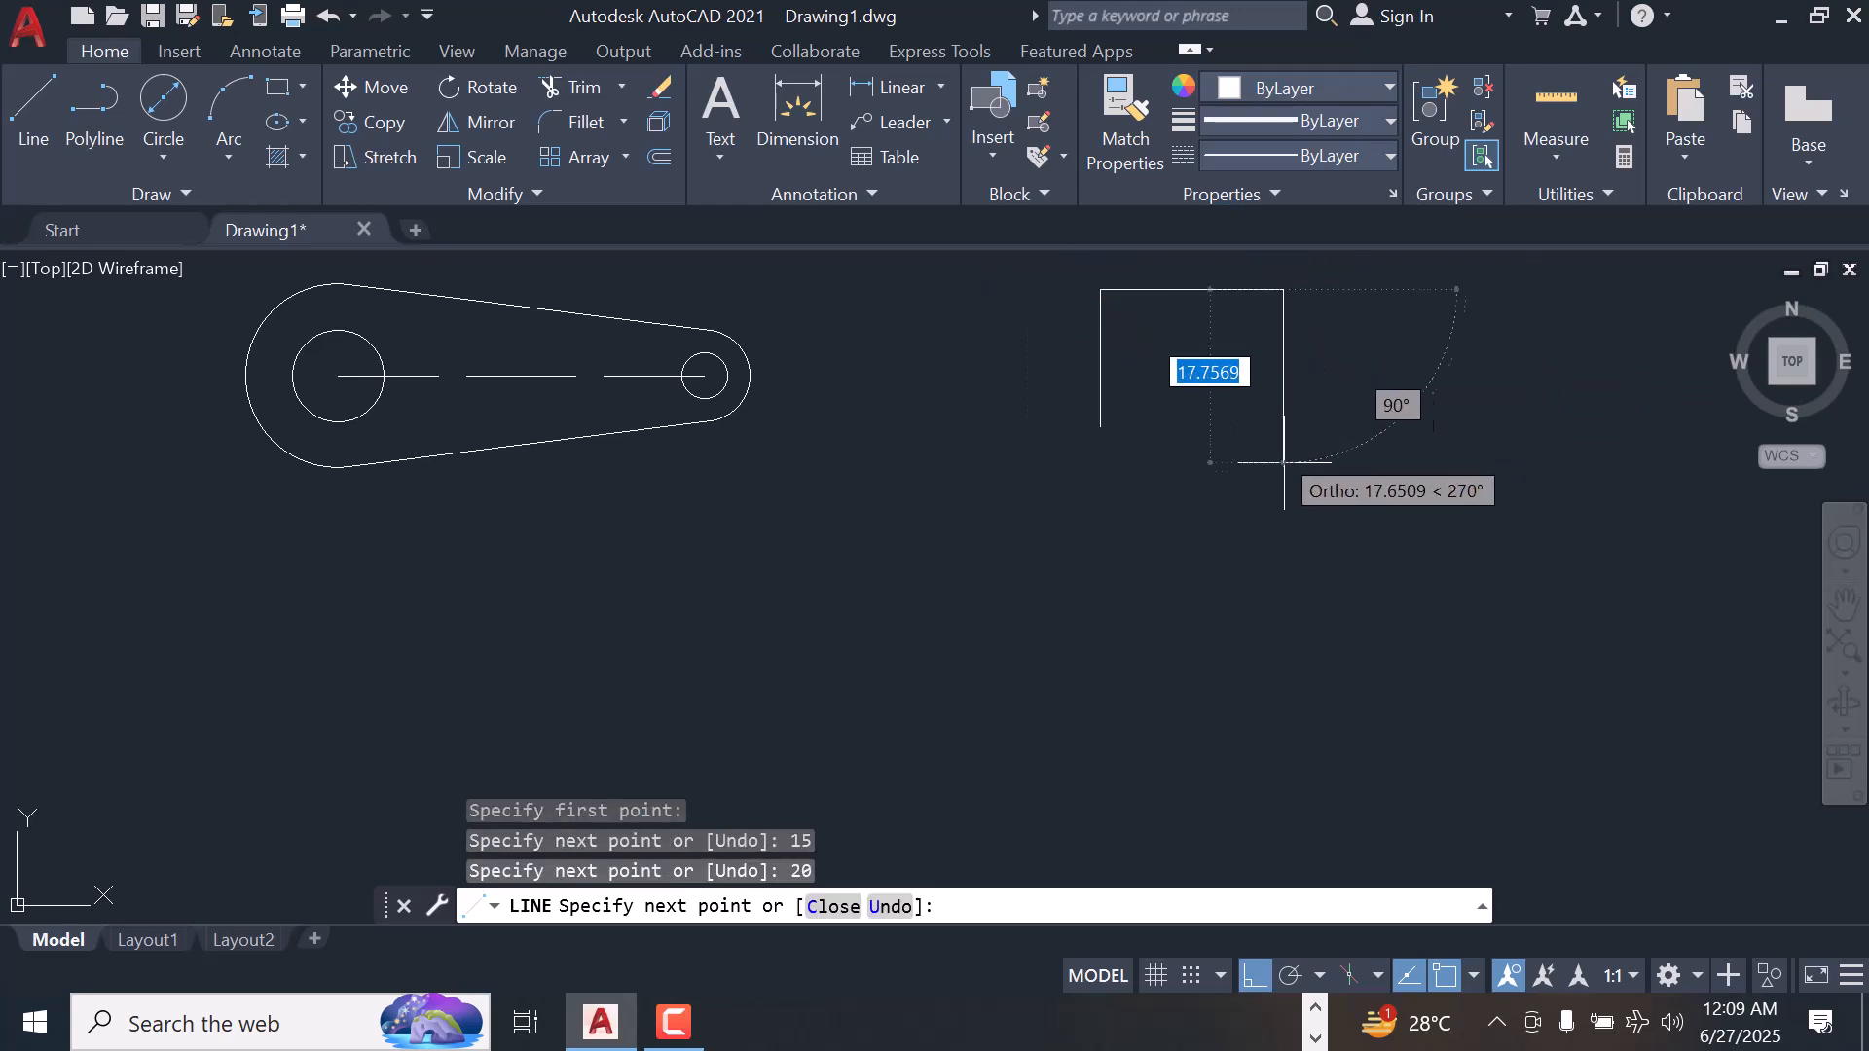
{"action": "type", "text": "1"}
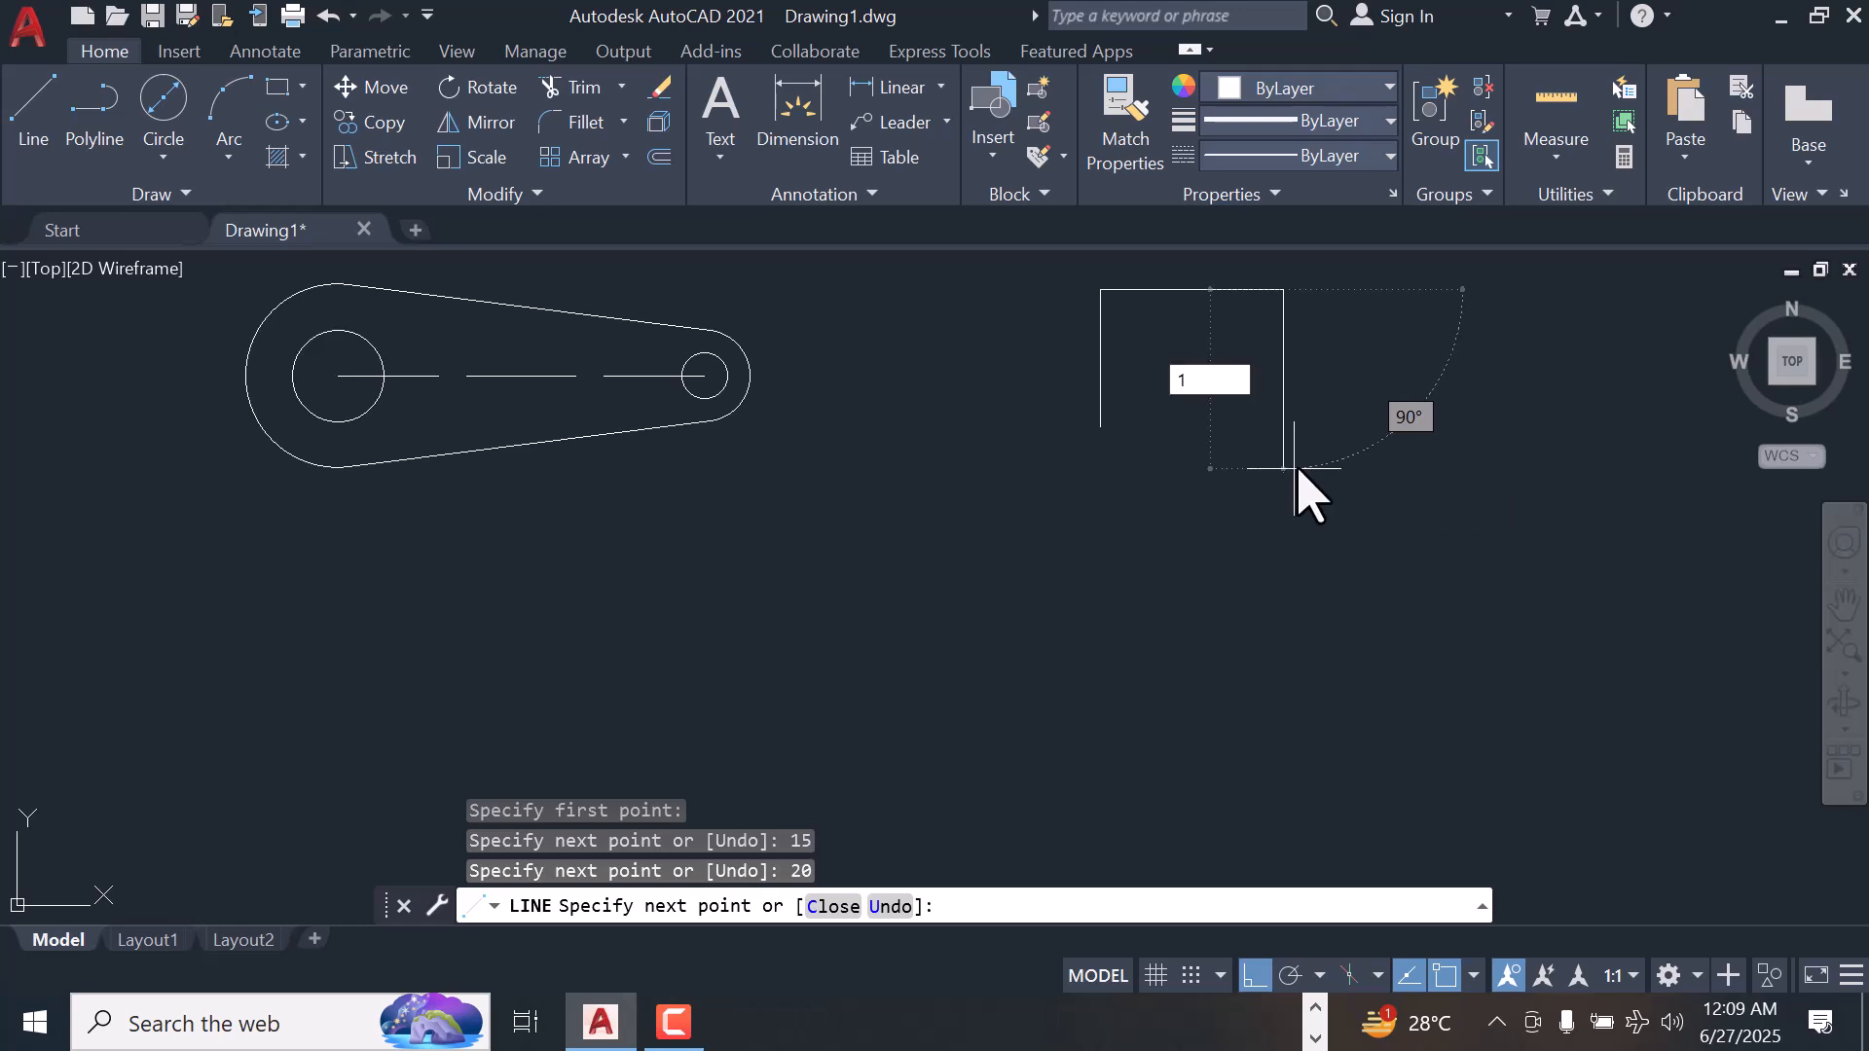
{"action": "type", "text": "5"}
{"action": "key", "text": "Return"}
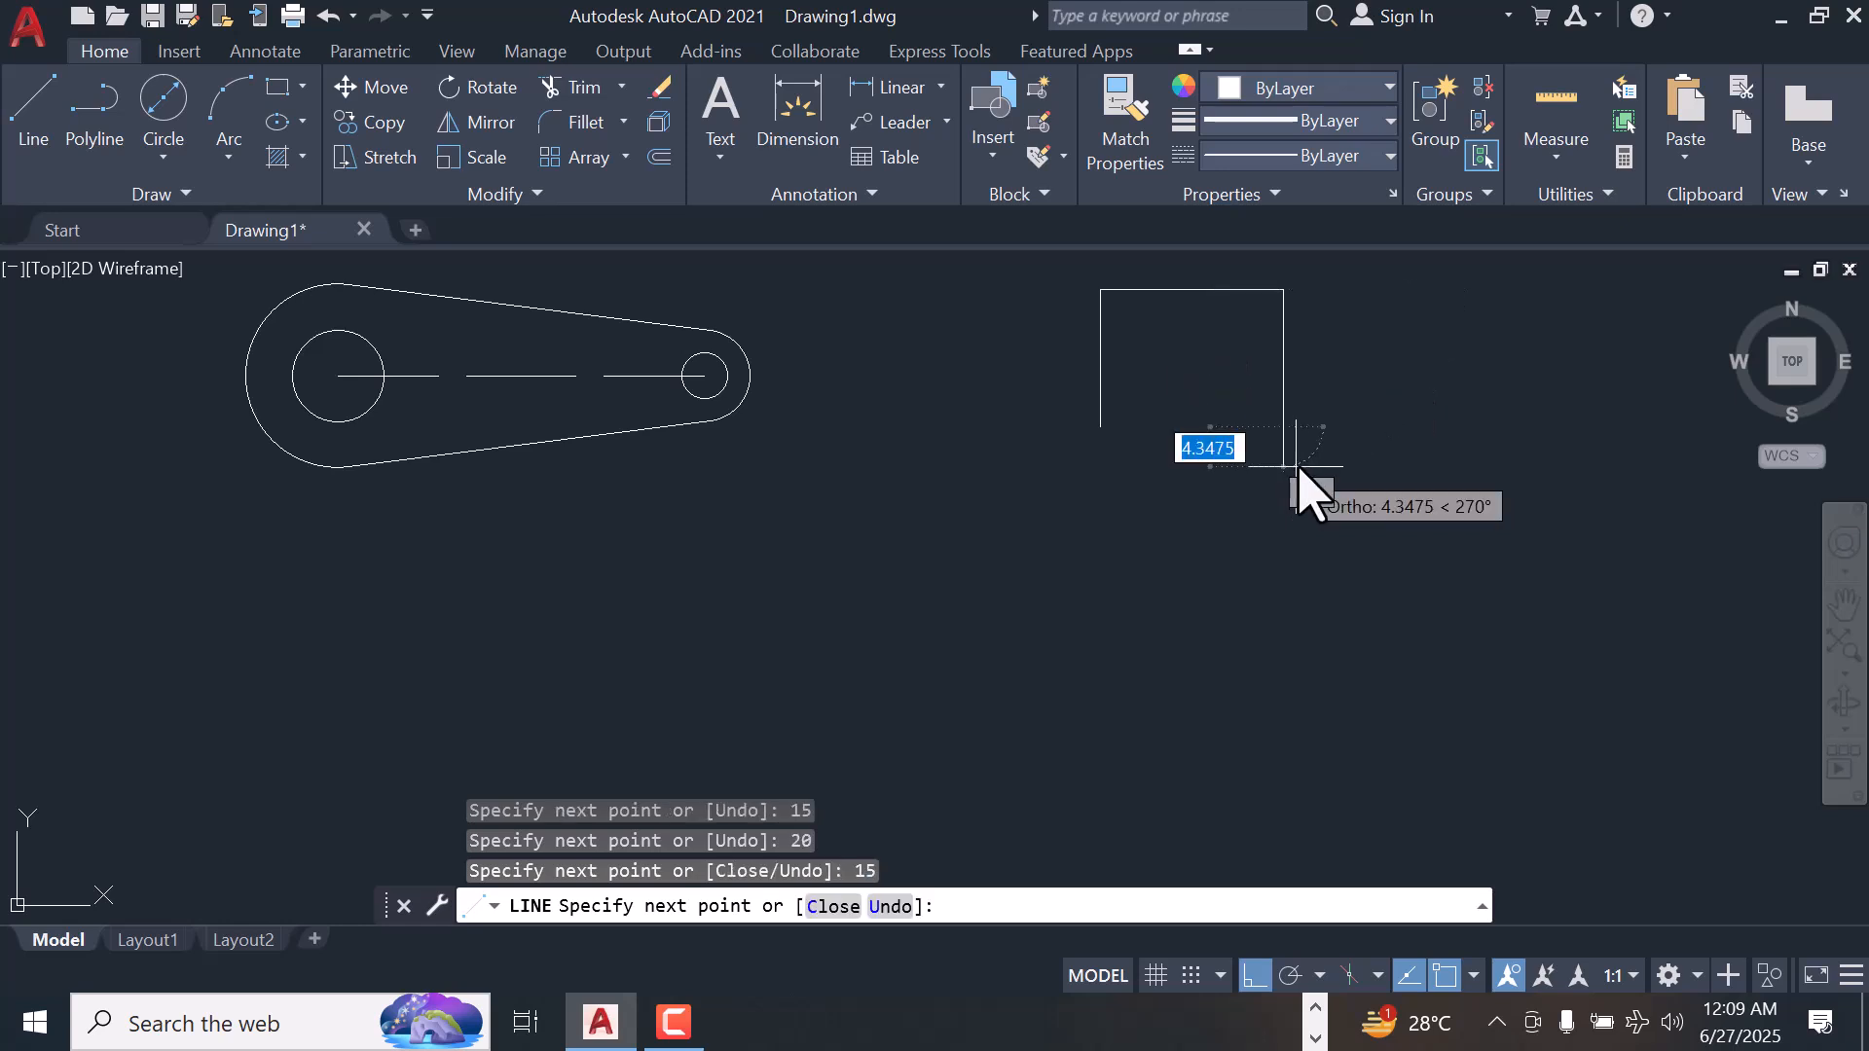
{"action": "right_click", "coordinate": [1099, 427]}
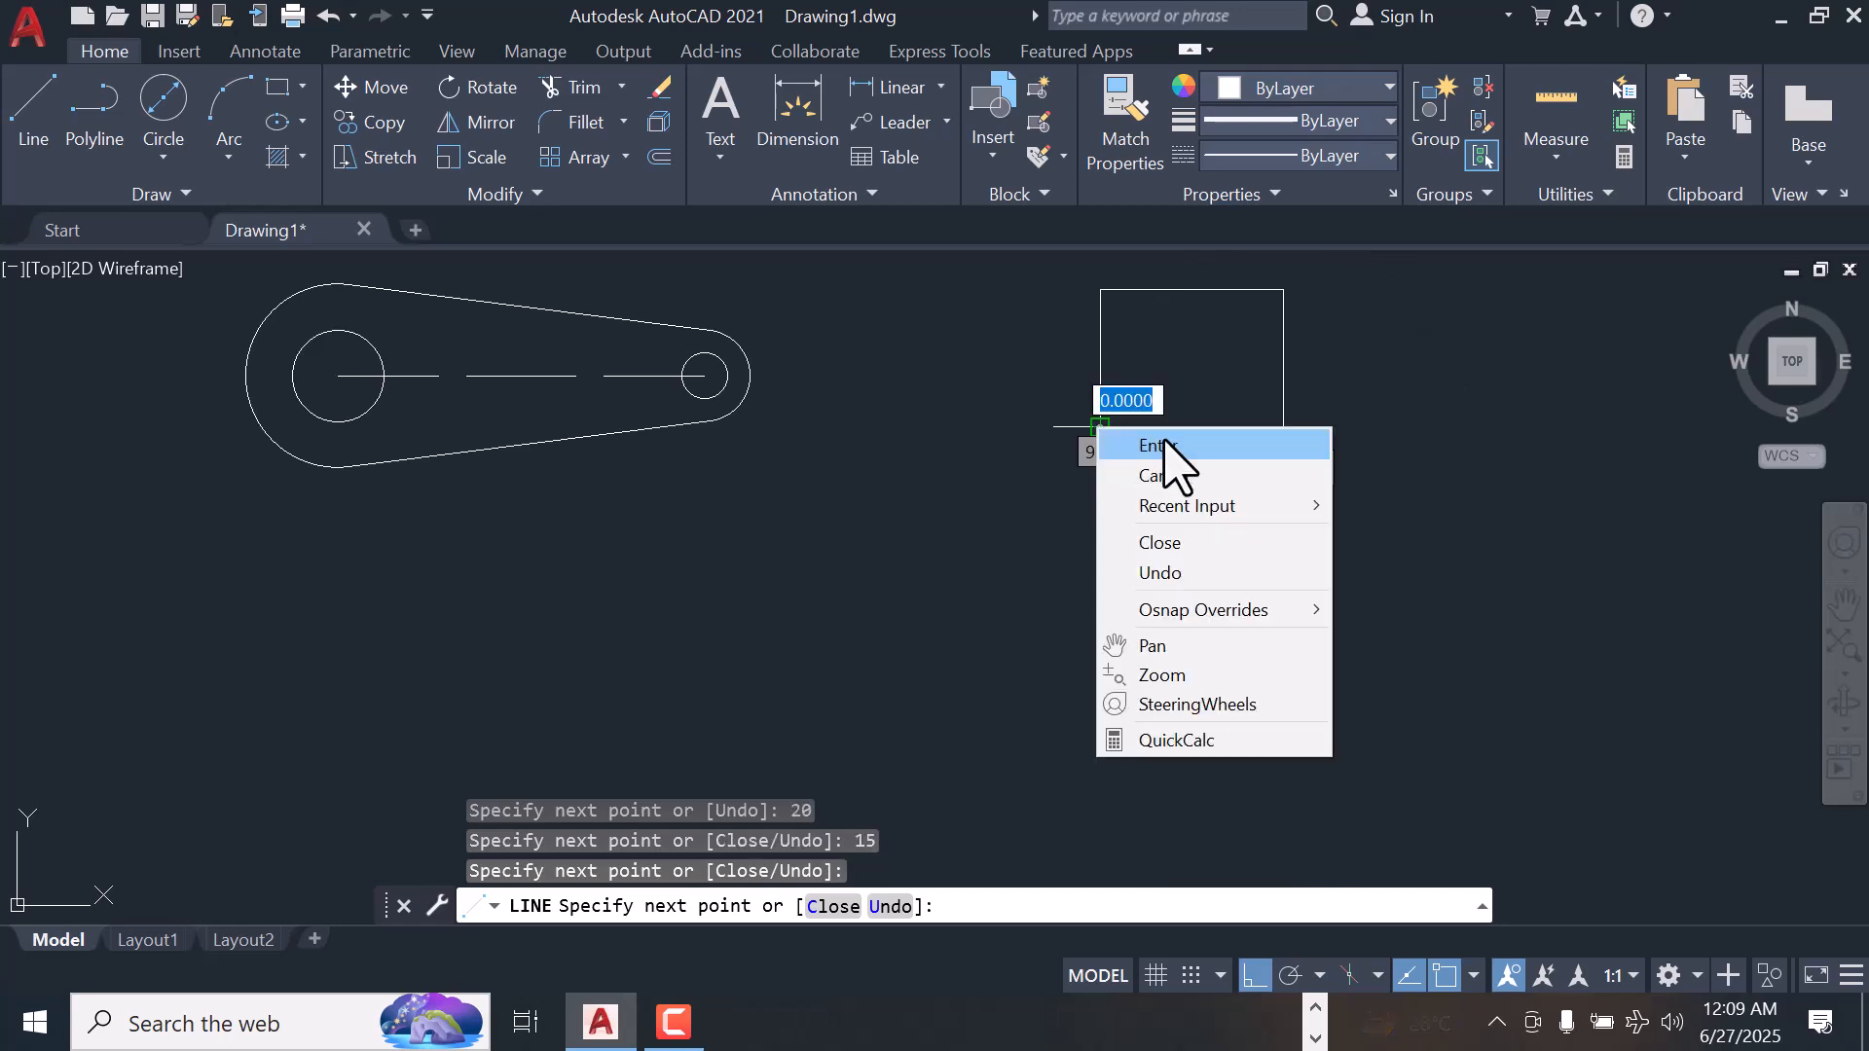
{"action": "left_click", "coordinate": [1168, 447]}
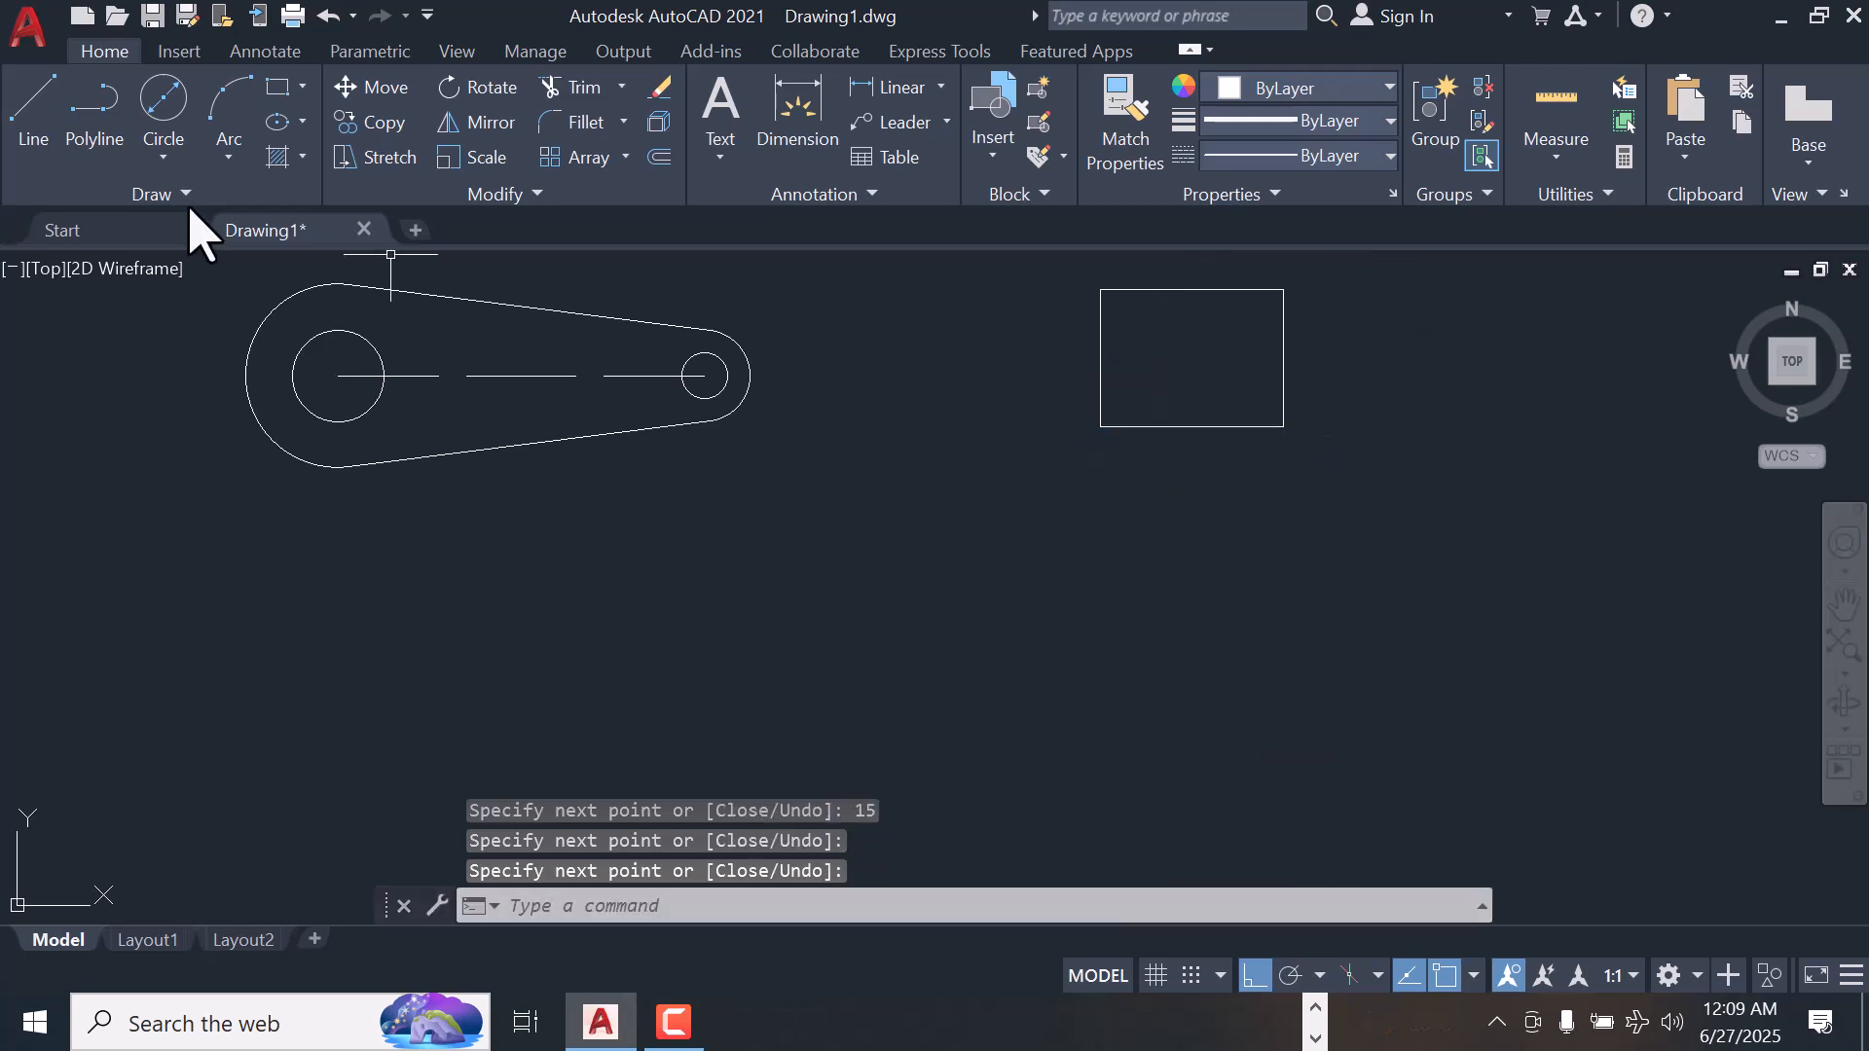
Draw a 2-Point circle spanning the midpoints of the rectangle's top and bottom edges
{"action": "left_click", "coordinate": [163, 160]}
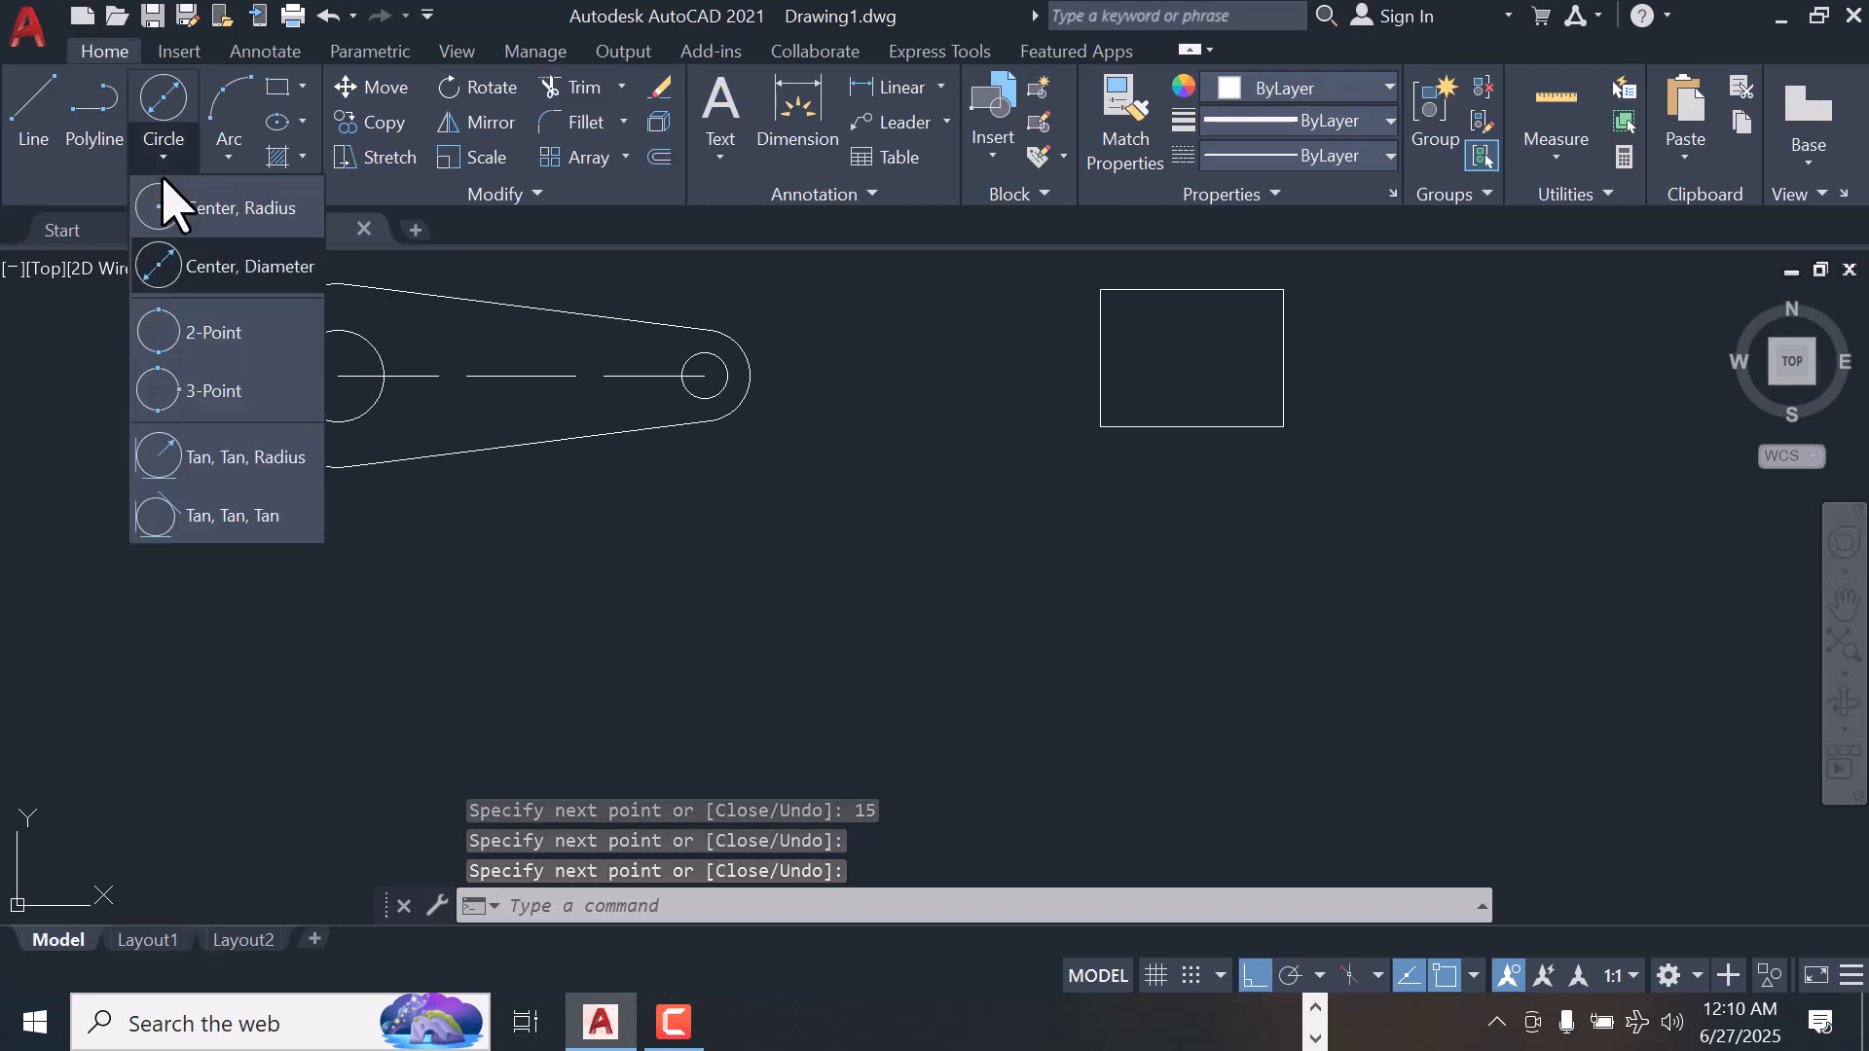
{"action": "left_click", "coordinate": [216, 336]}
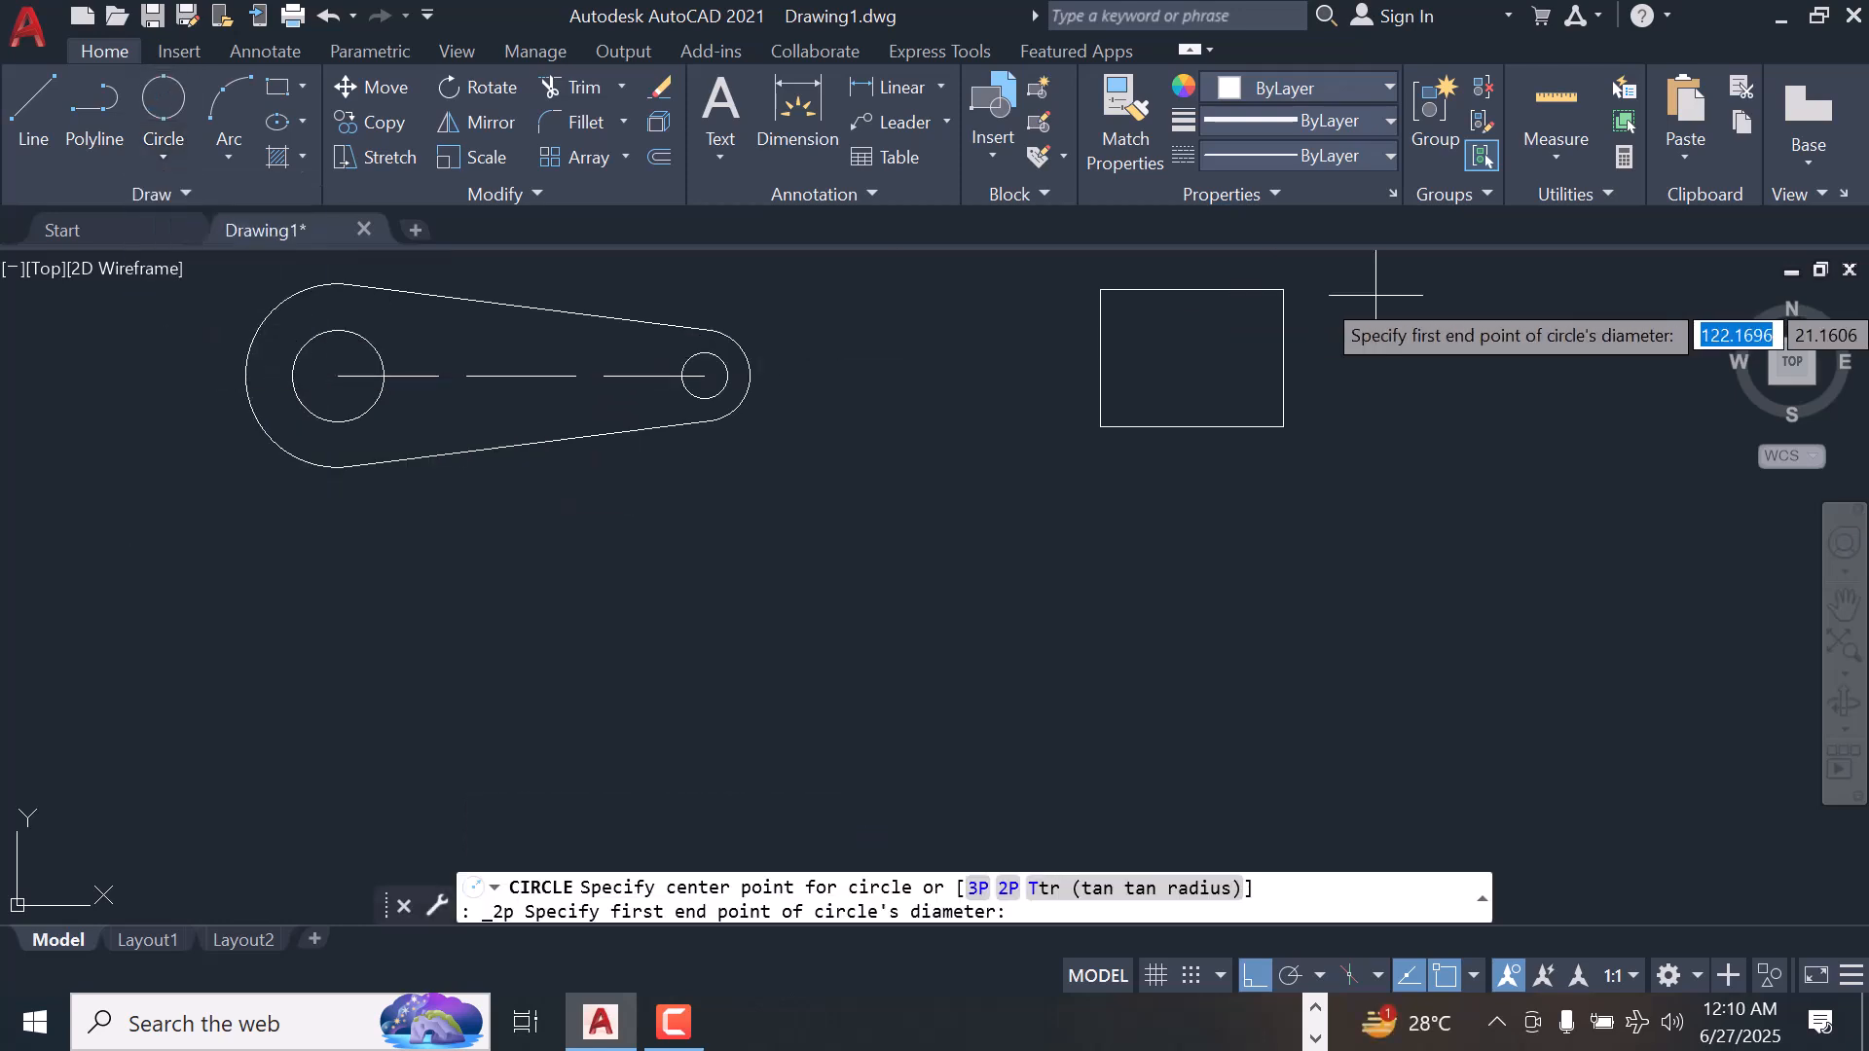
{"action": "left_click", "coordinate": [1192, 289]}
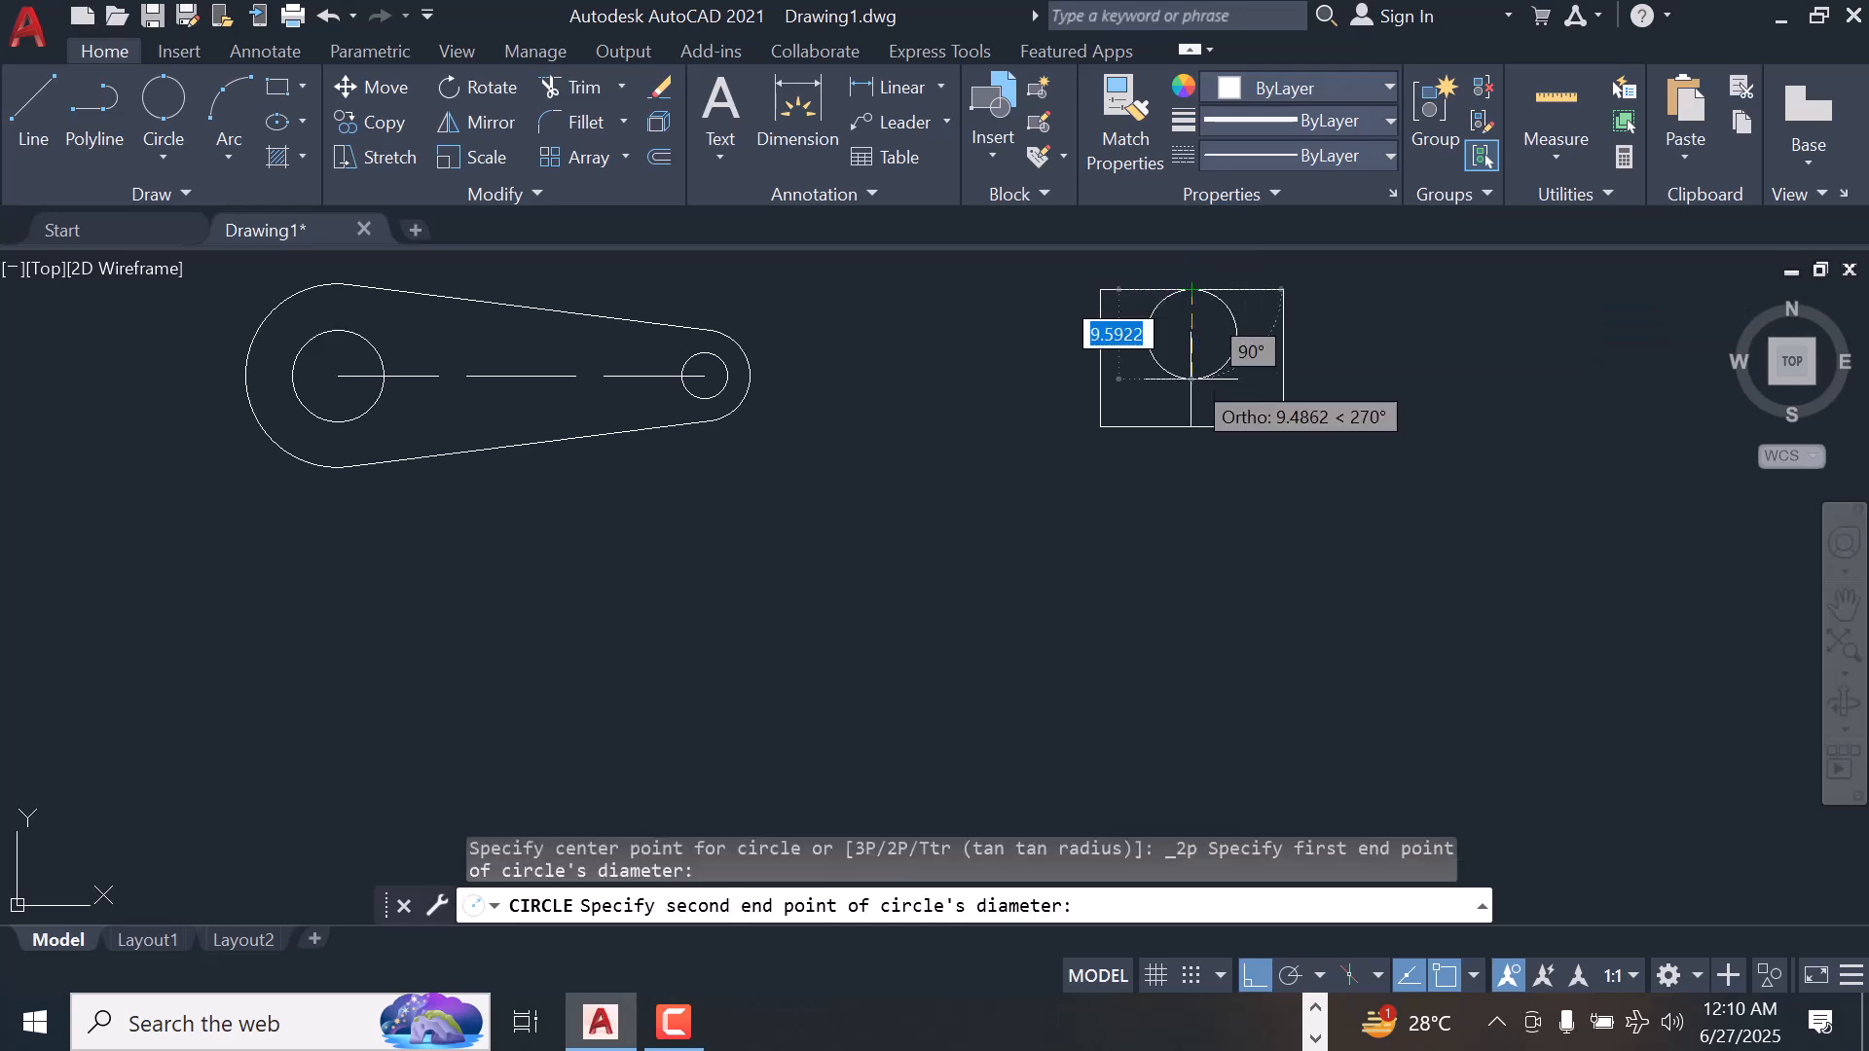
{"action": "left_click", "coordinate": [1192, 426]}
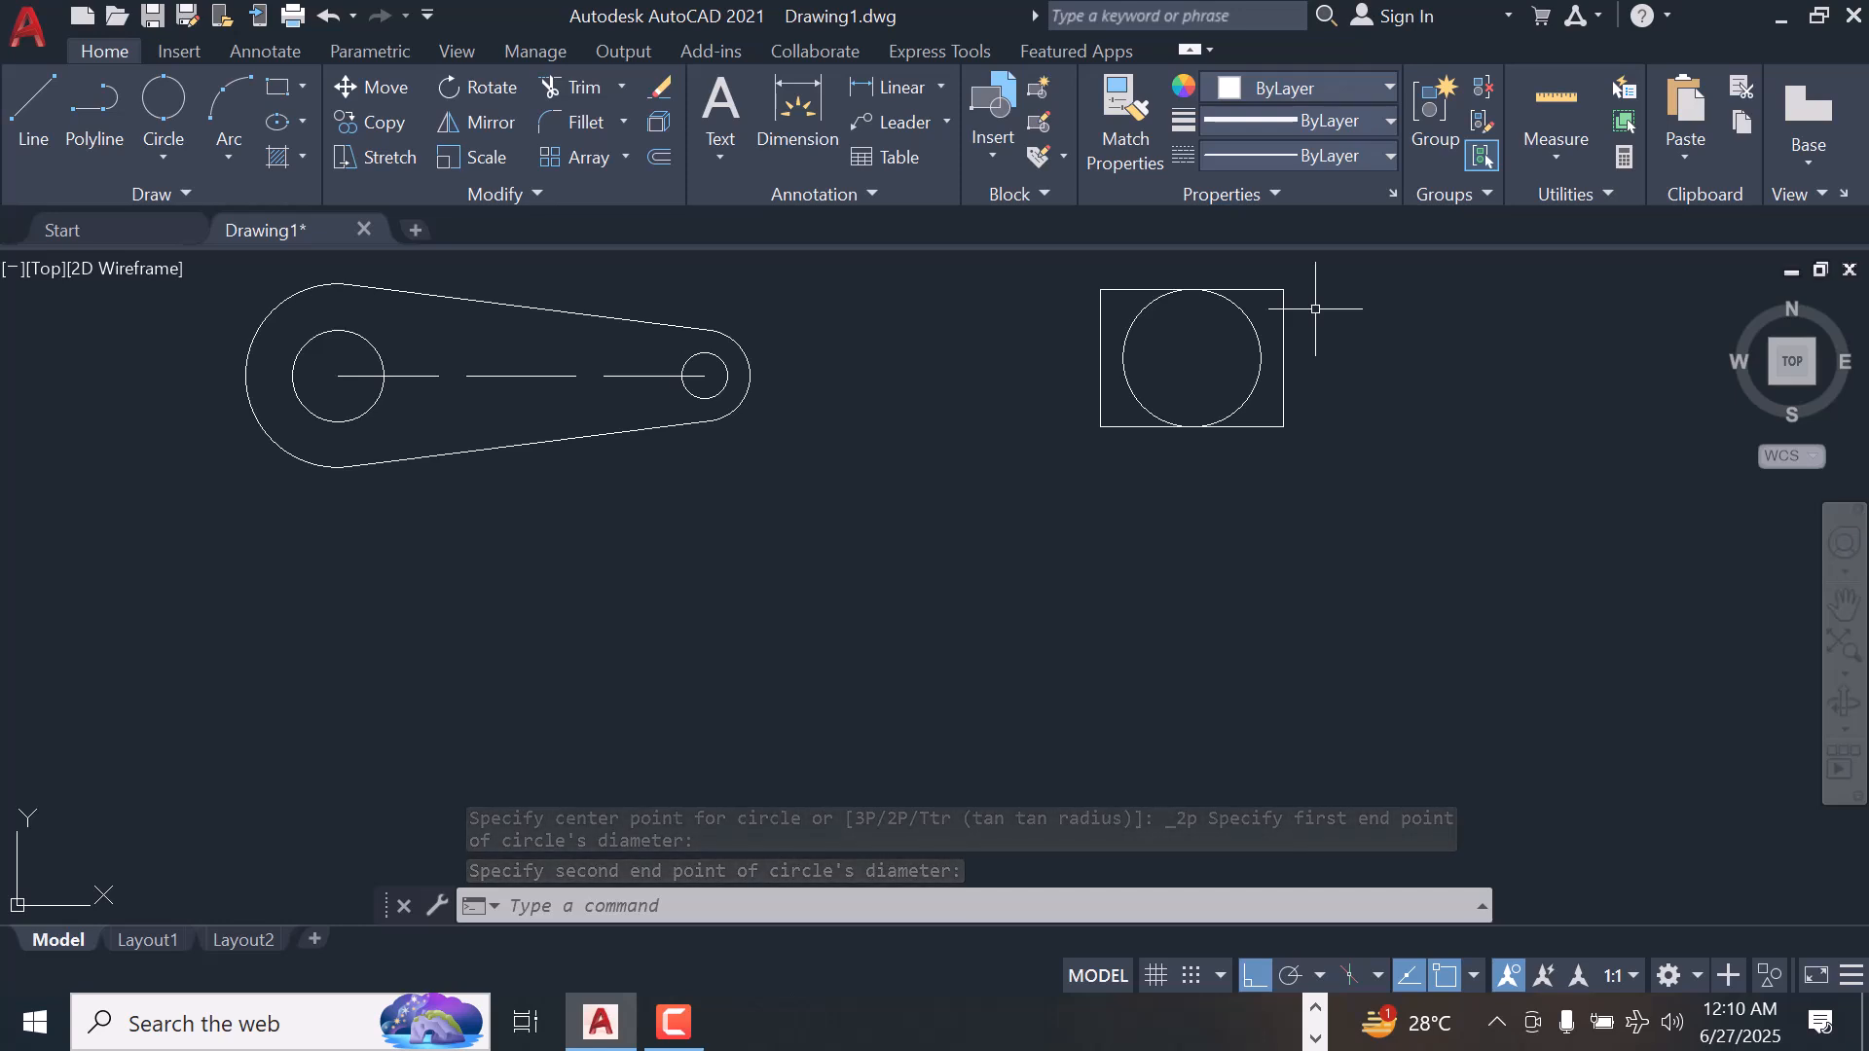
{"action": "left_click", "coordinate": [163, 159]}
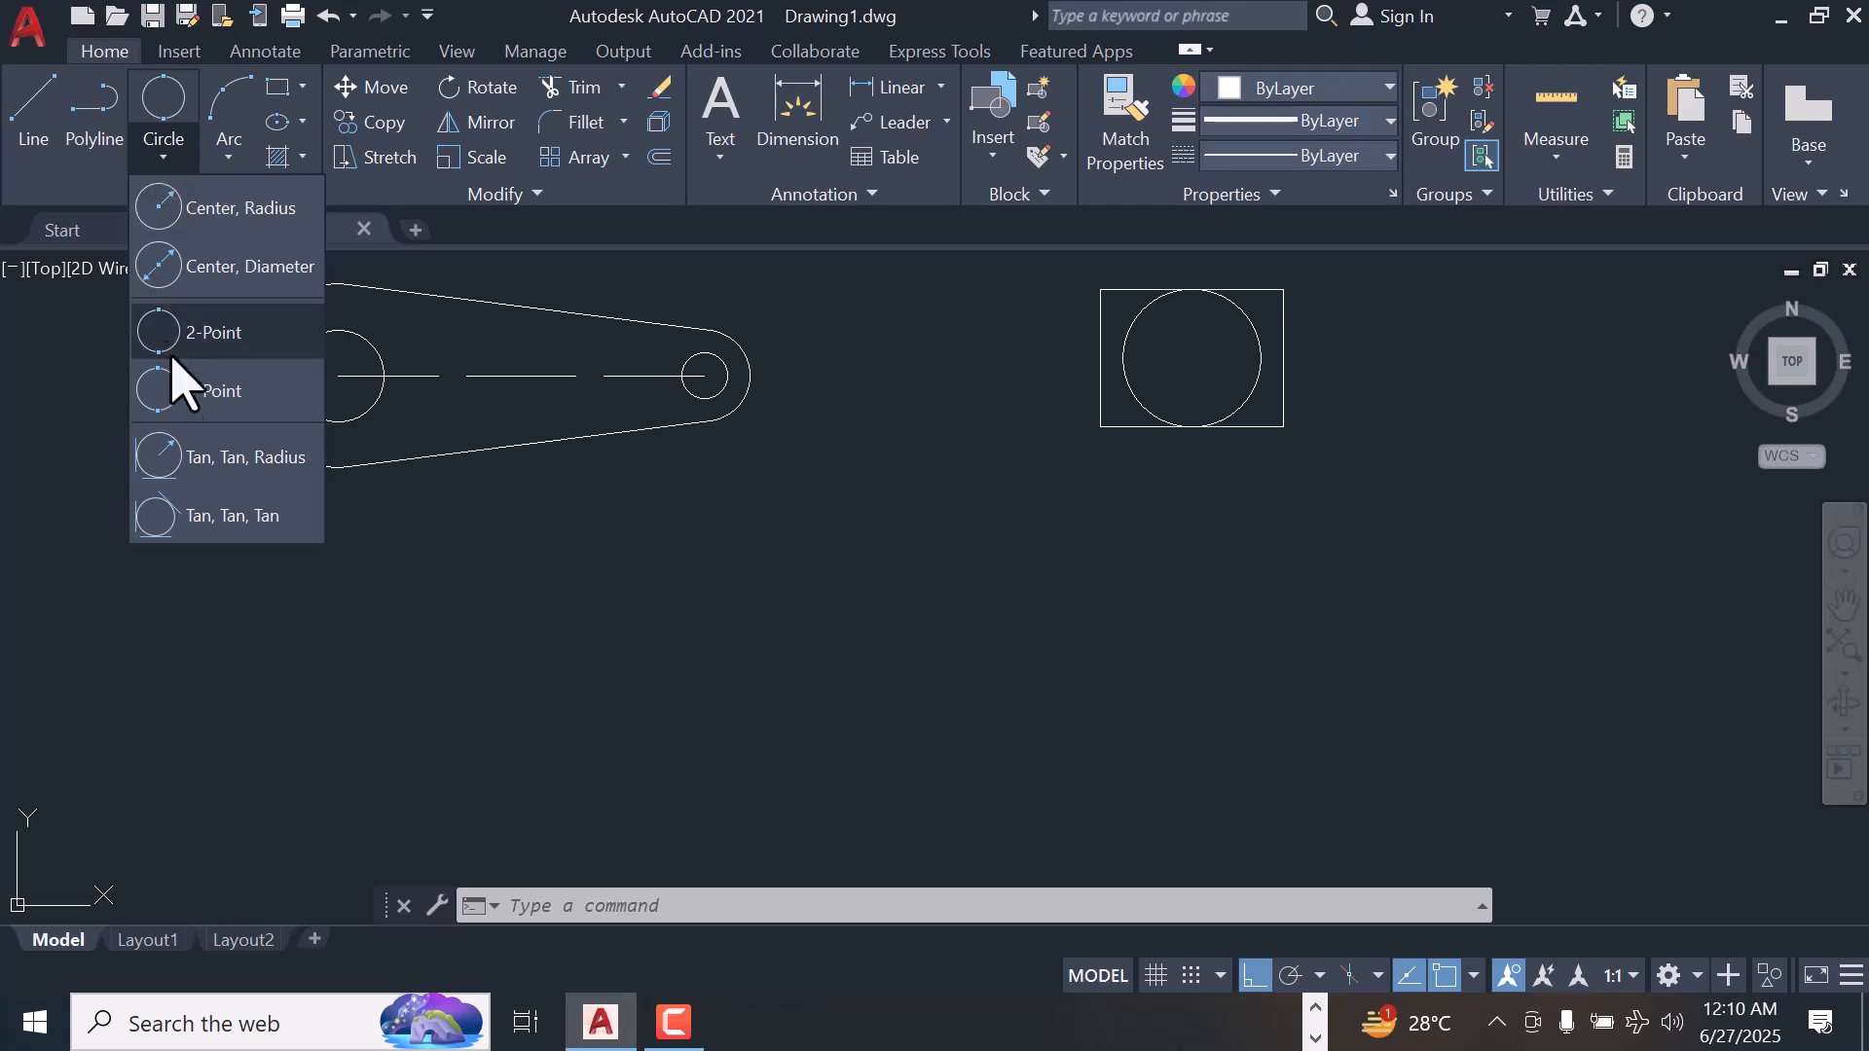
{"action": "left_click", "coordinate": [226, 390]}
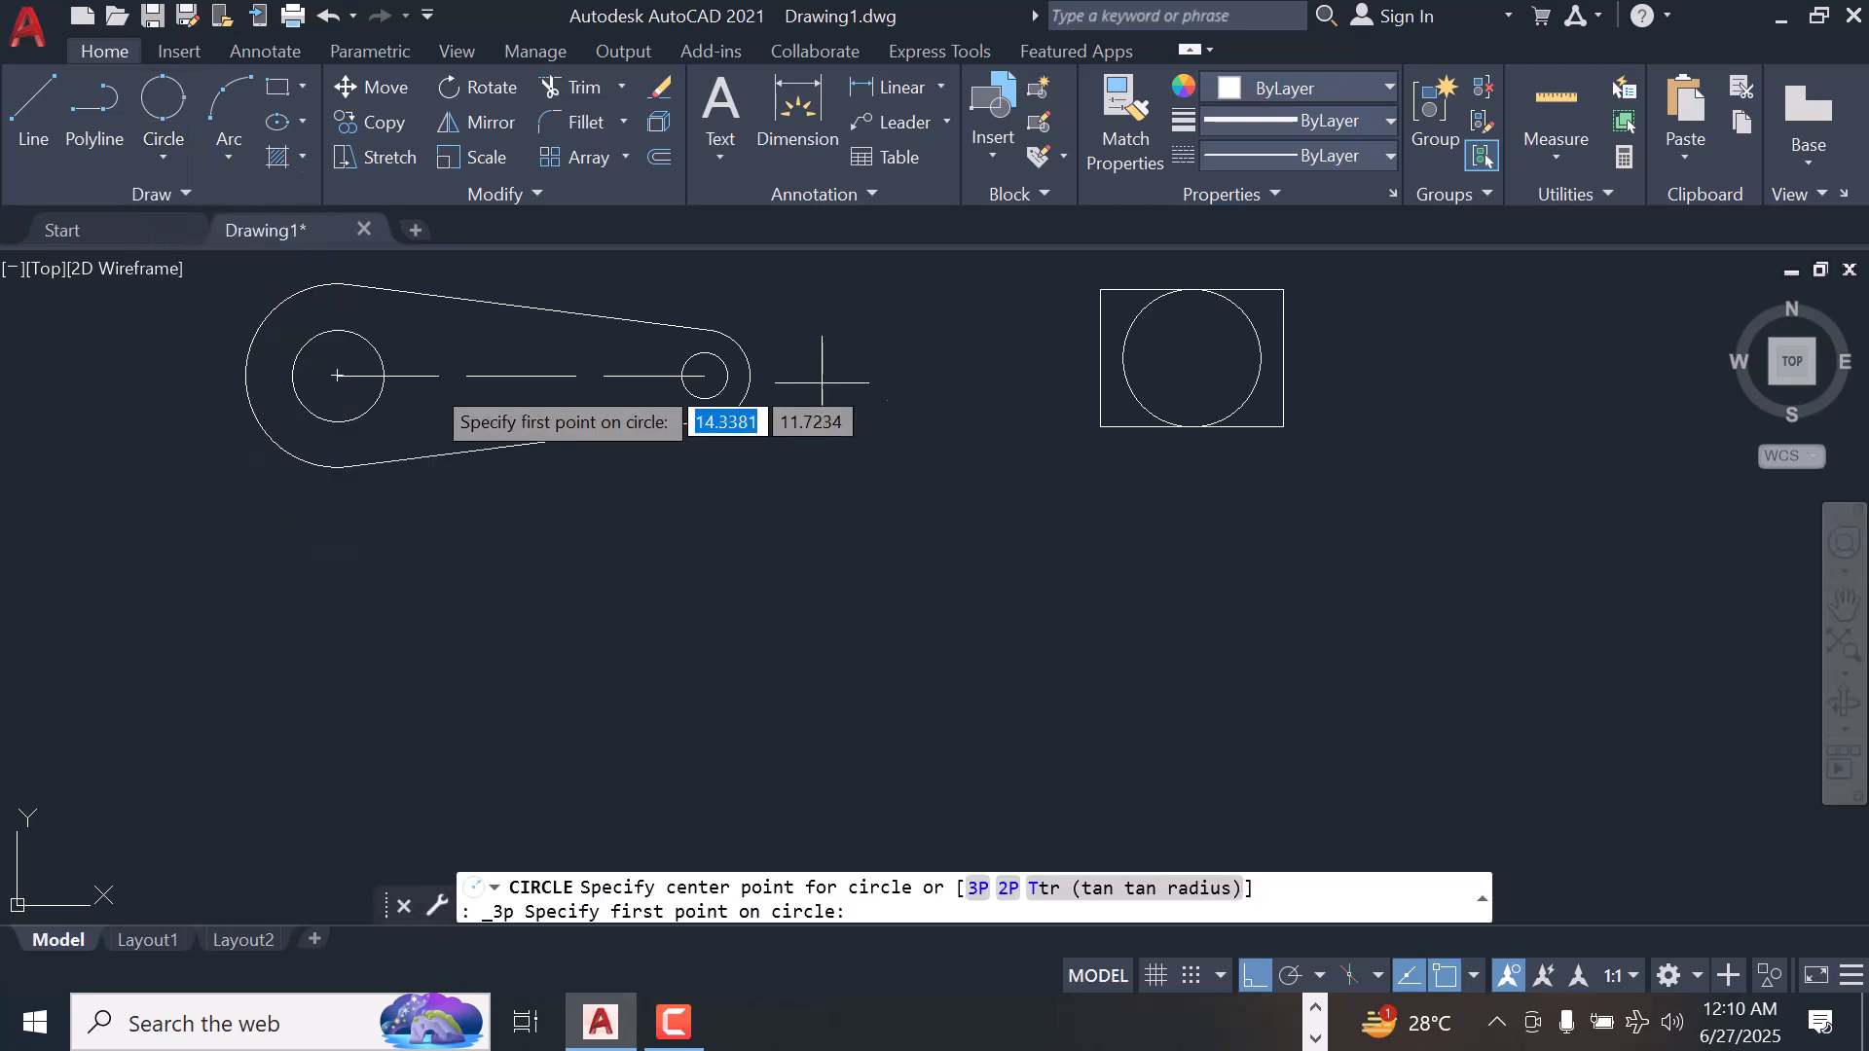
{"action": "left_click", "coordinate": [1101, 358]}
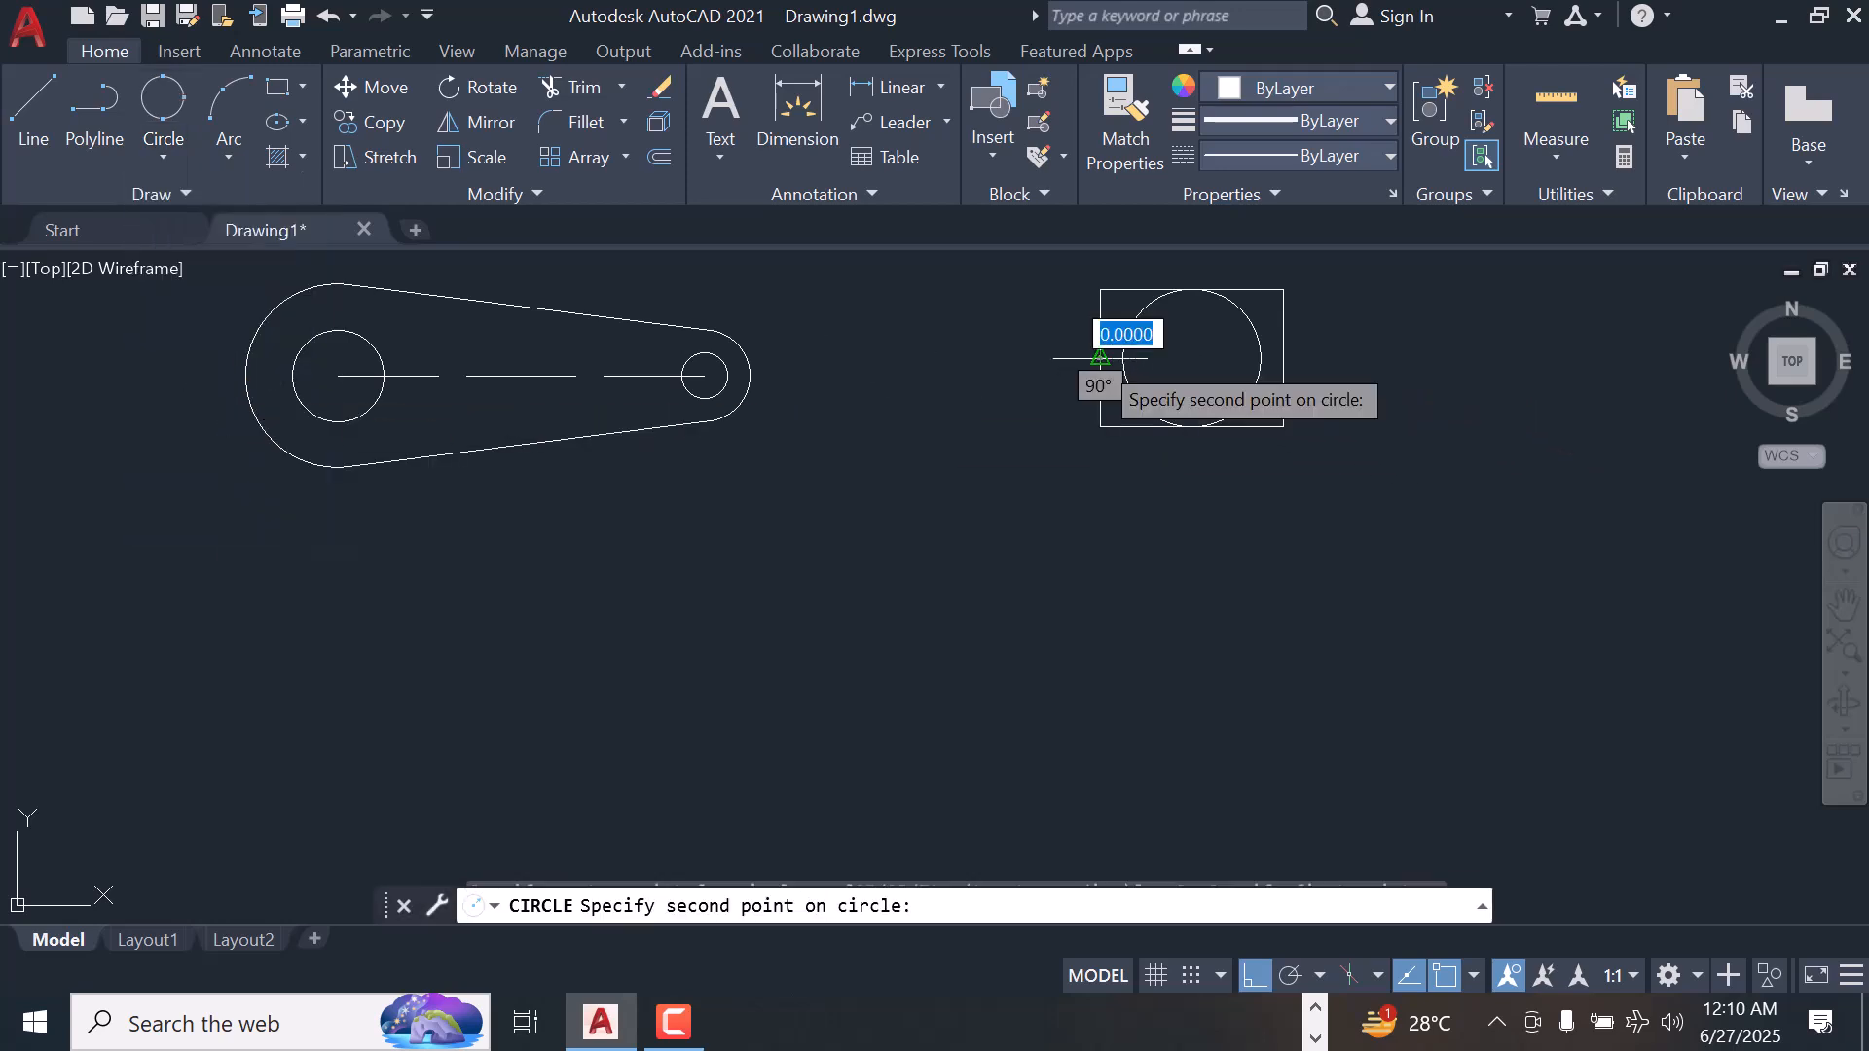
{"action": "left_click", "coordinate": [1283, 357]}
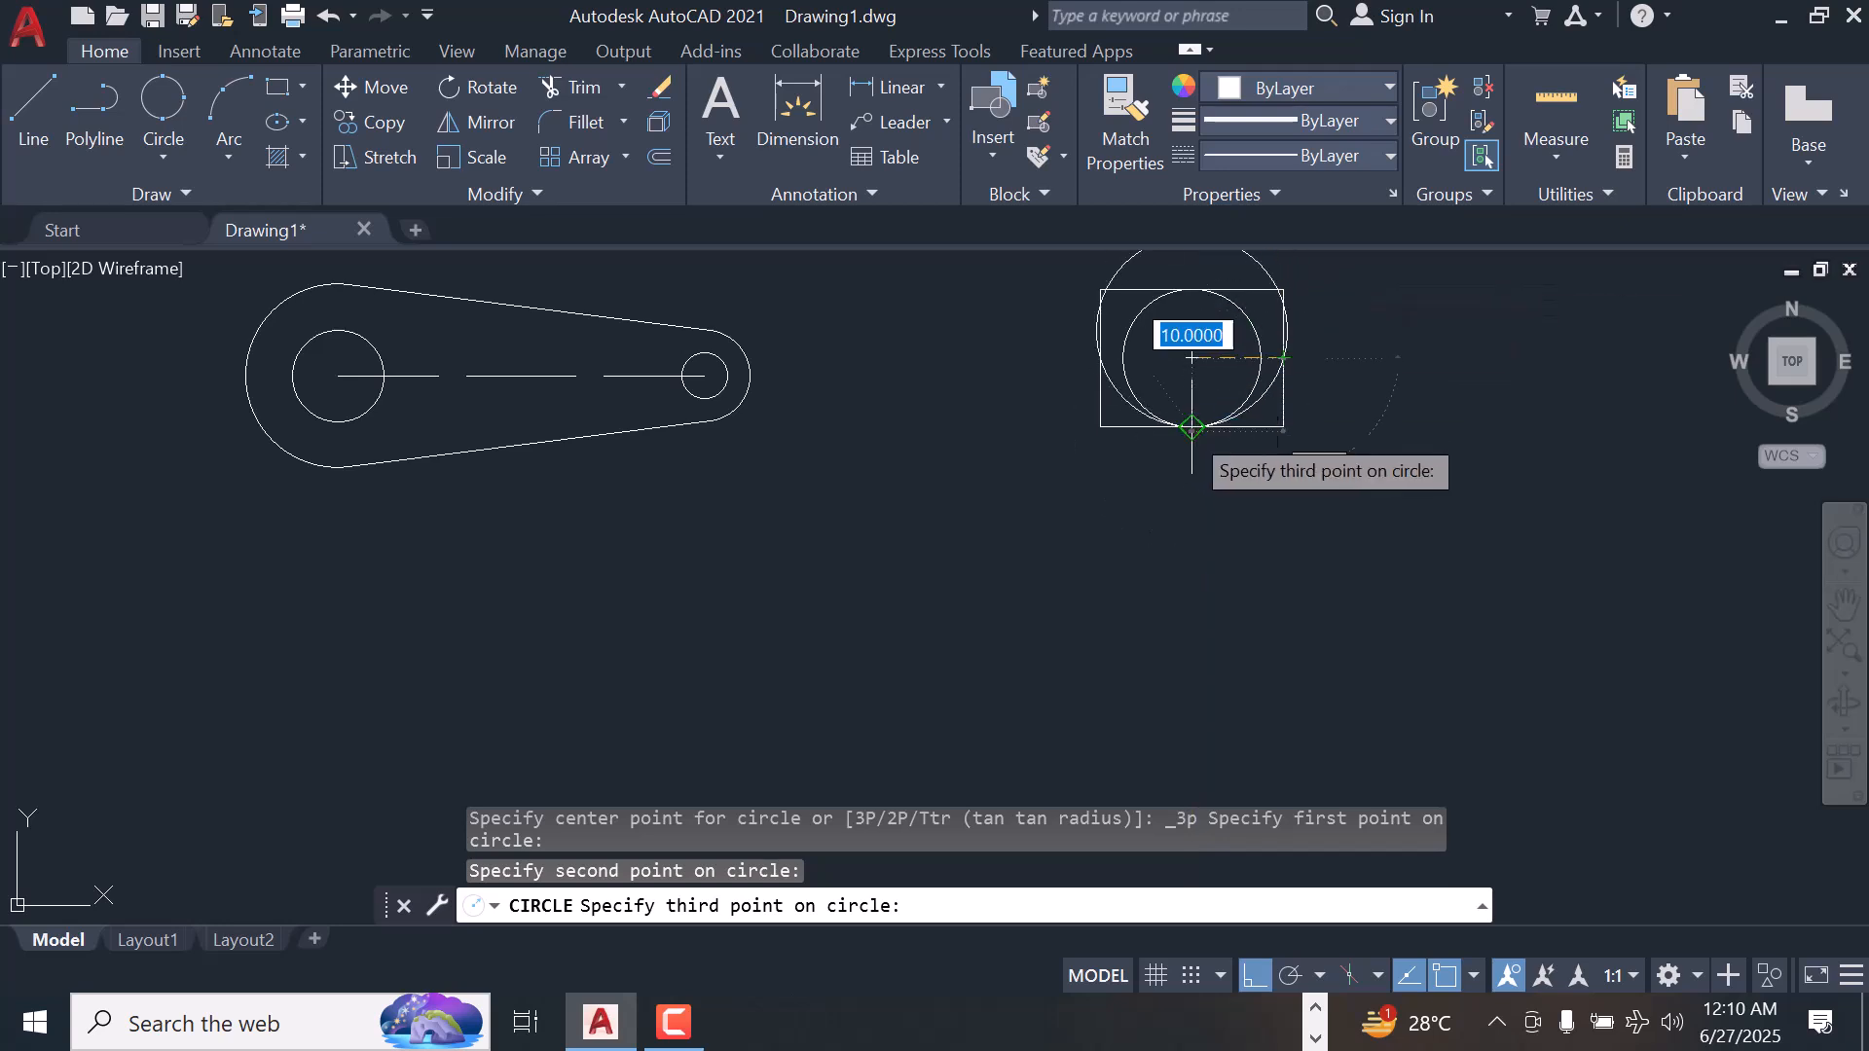
{"action": "key", "text": "Escape"}
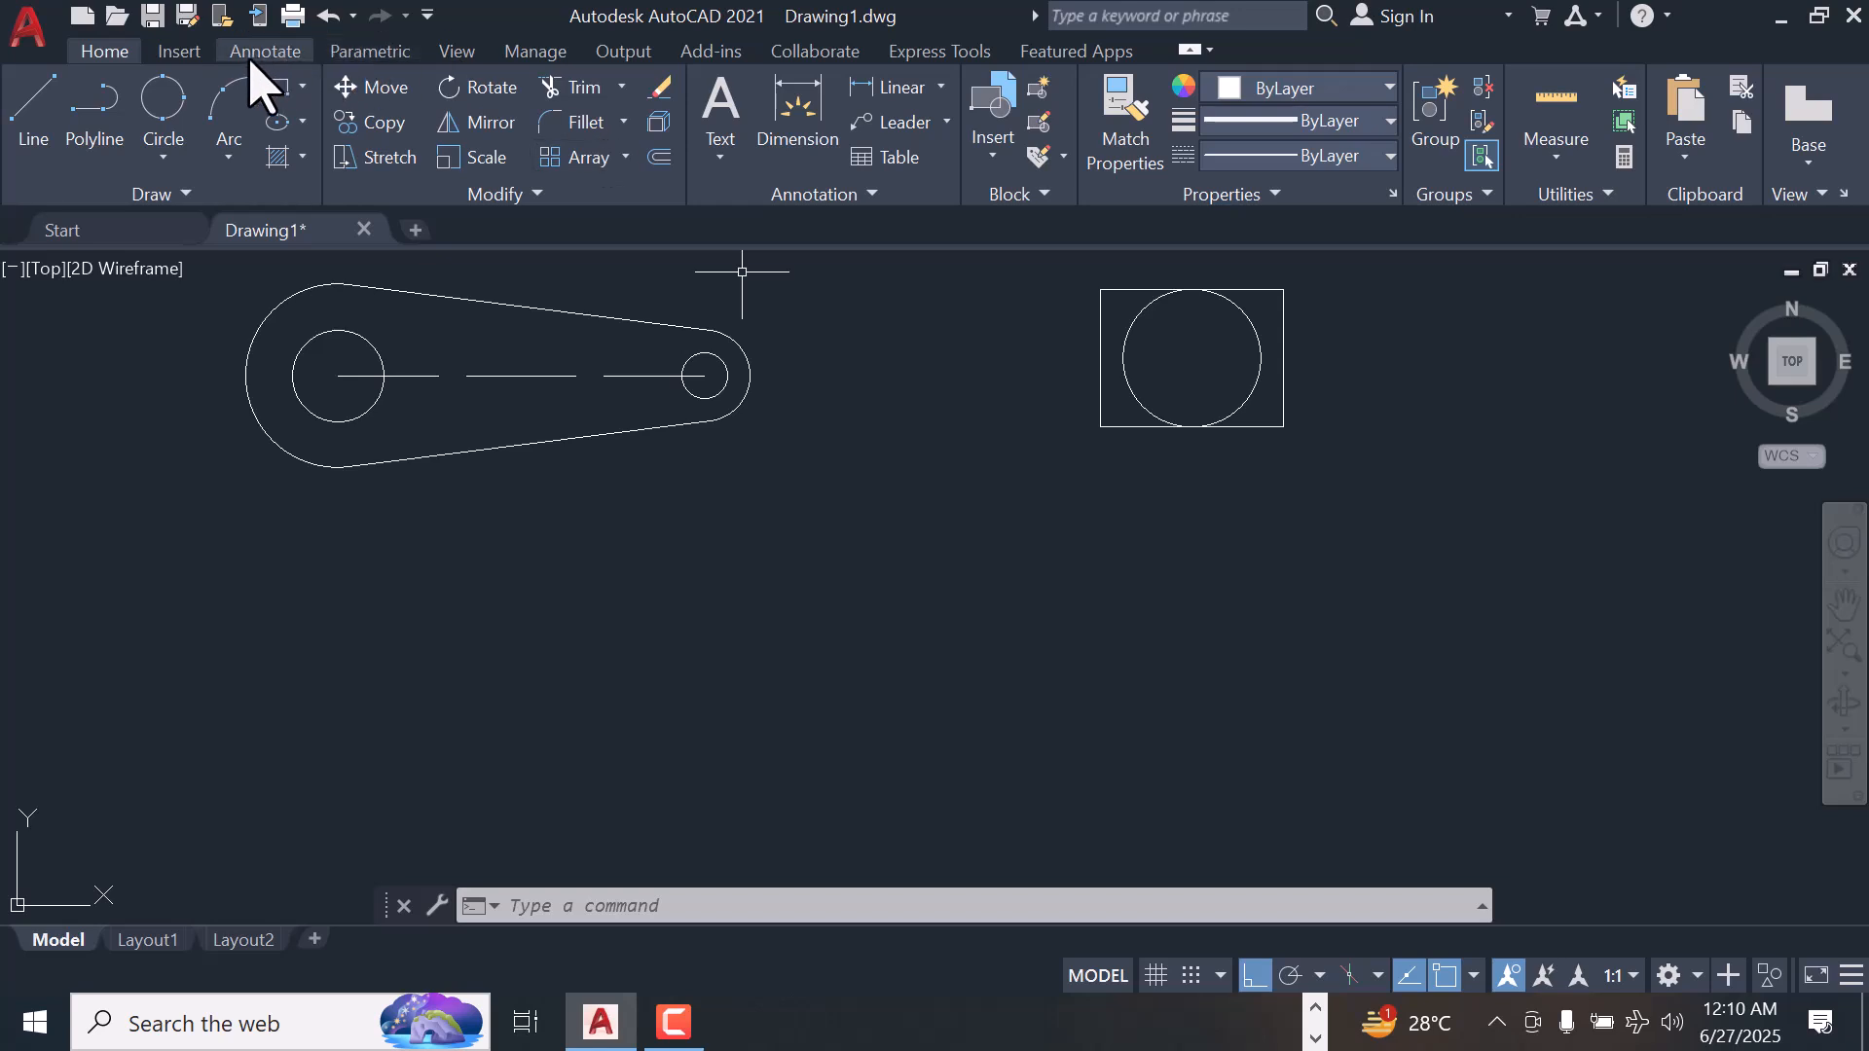
Draw a 3-Point circle through the rectangle's lower-left, upper-right and lower-right corners
{"action": "left_click", "coordinate": [171, 117]}
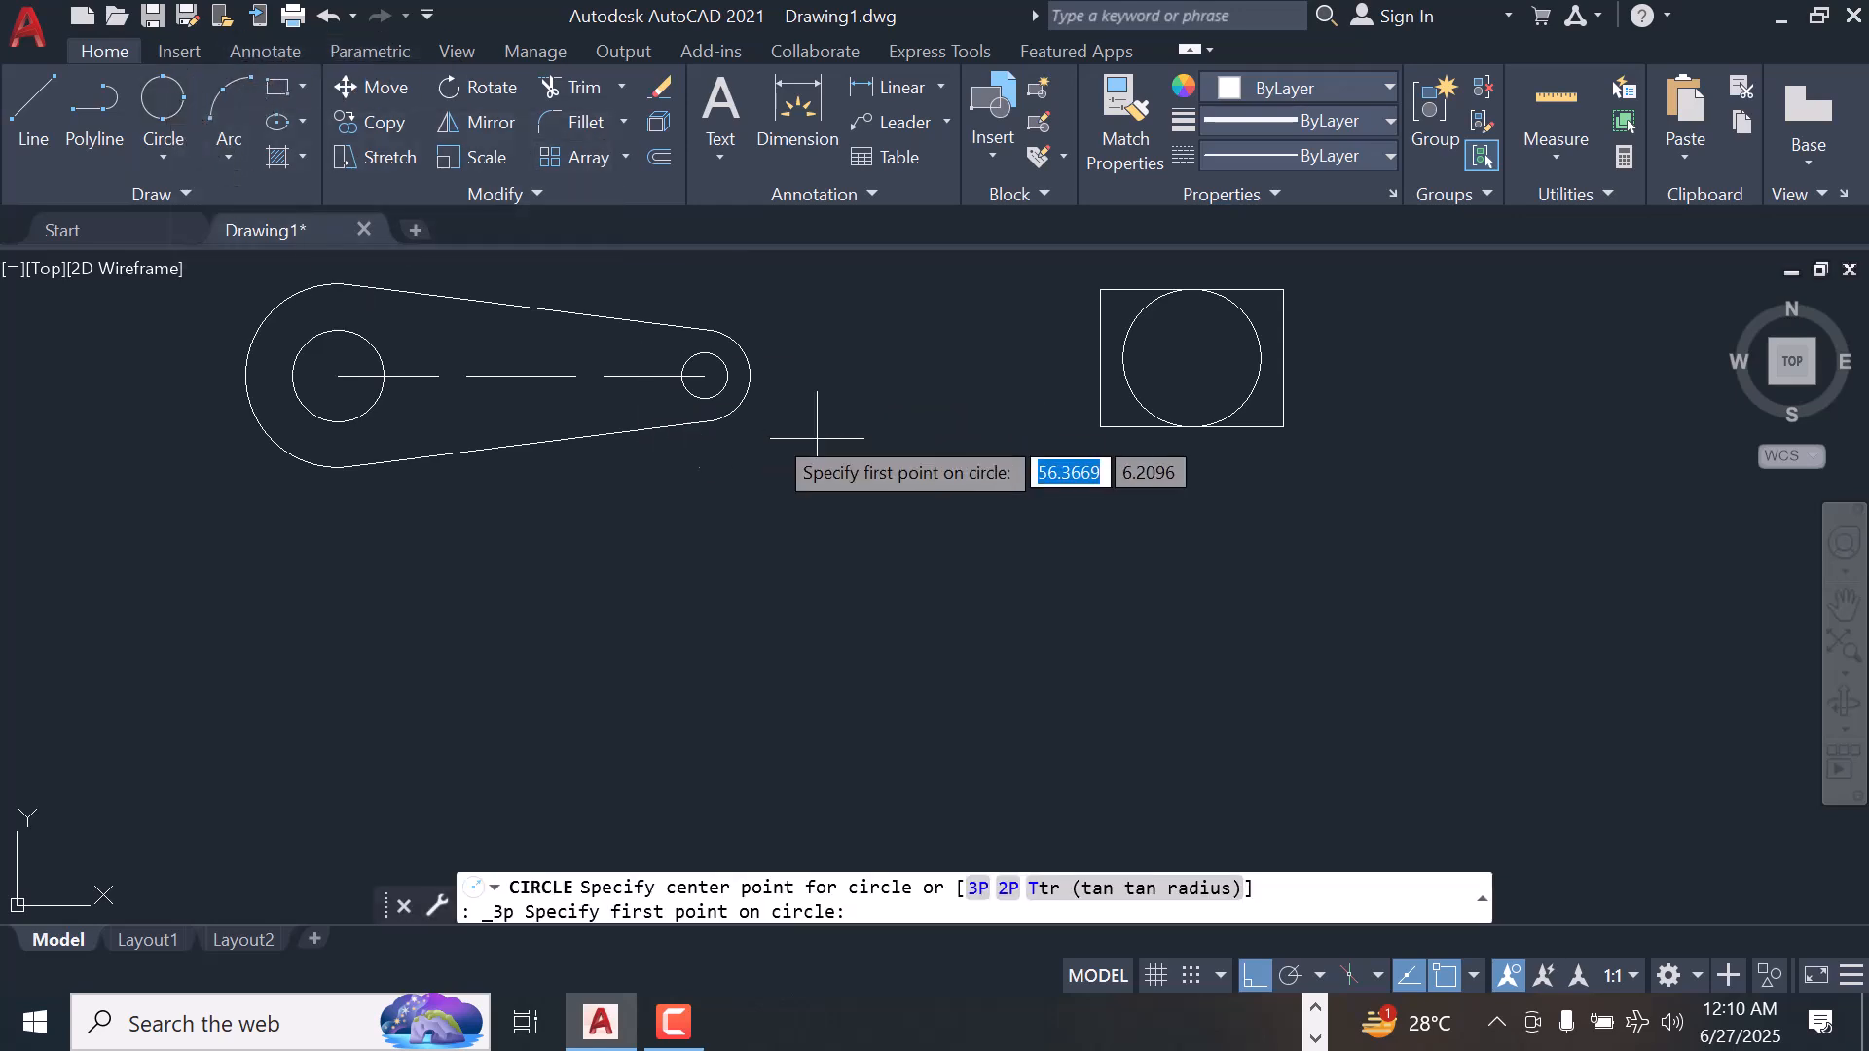
{"action": "left_click", "coordinate": [1100, 427]}
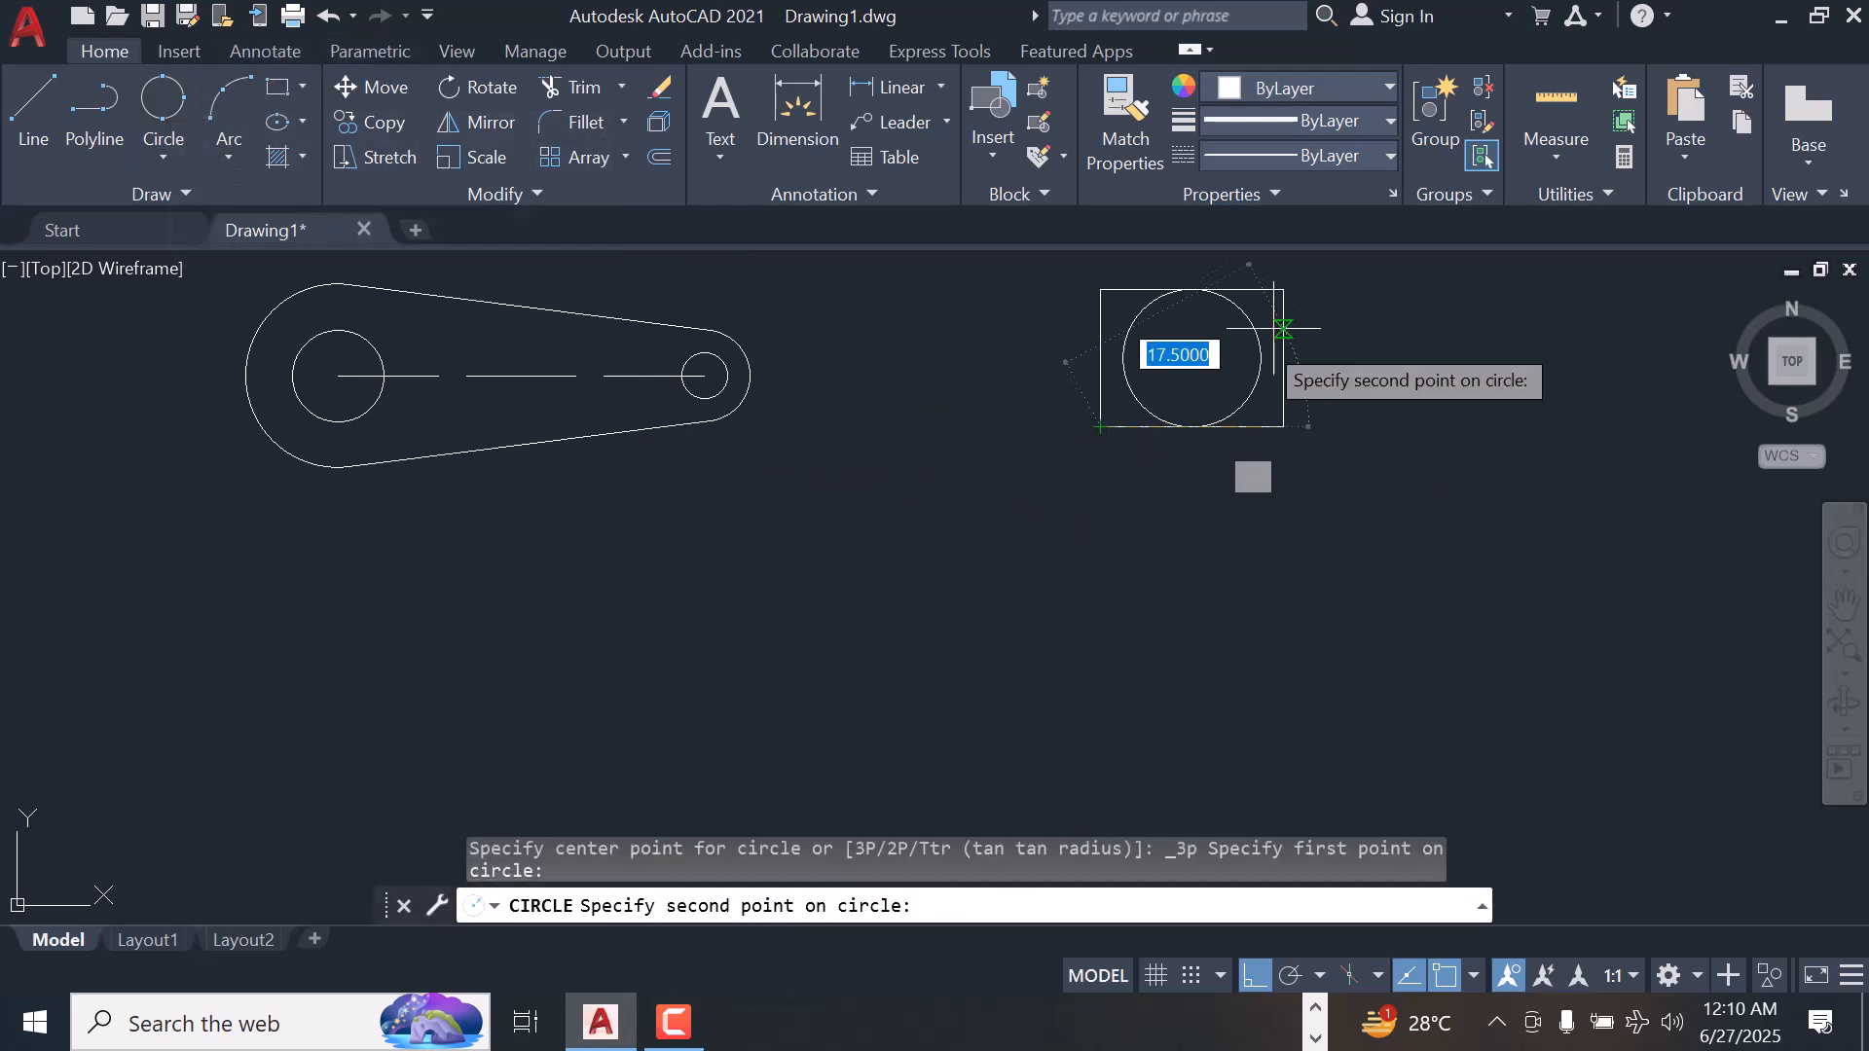
{"action": "left_click", "coordinate": [1283, 290]}
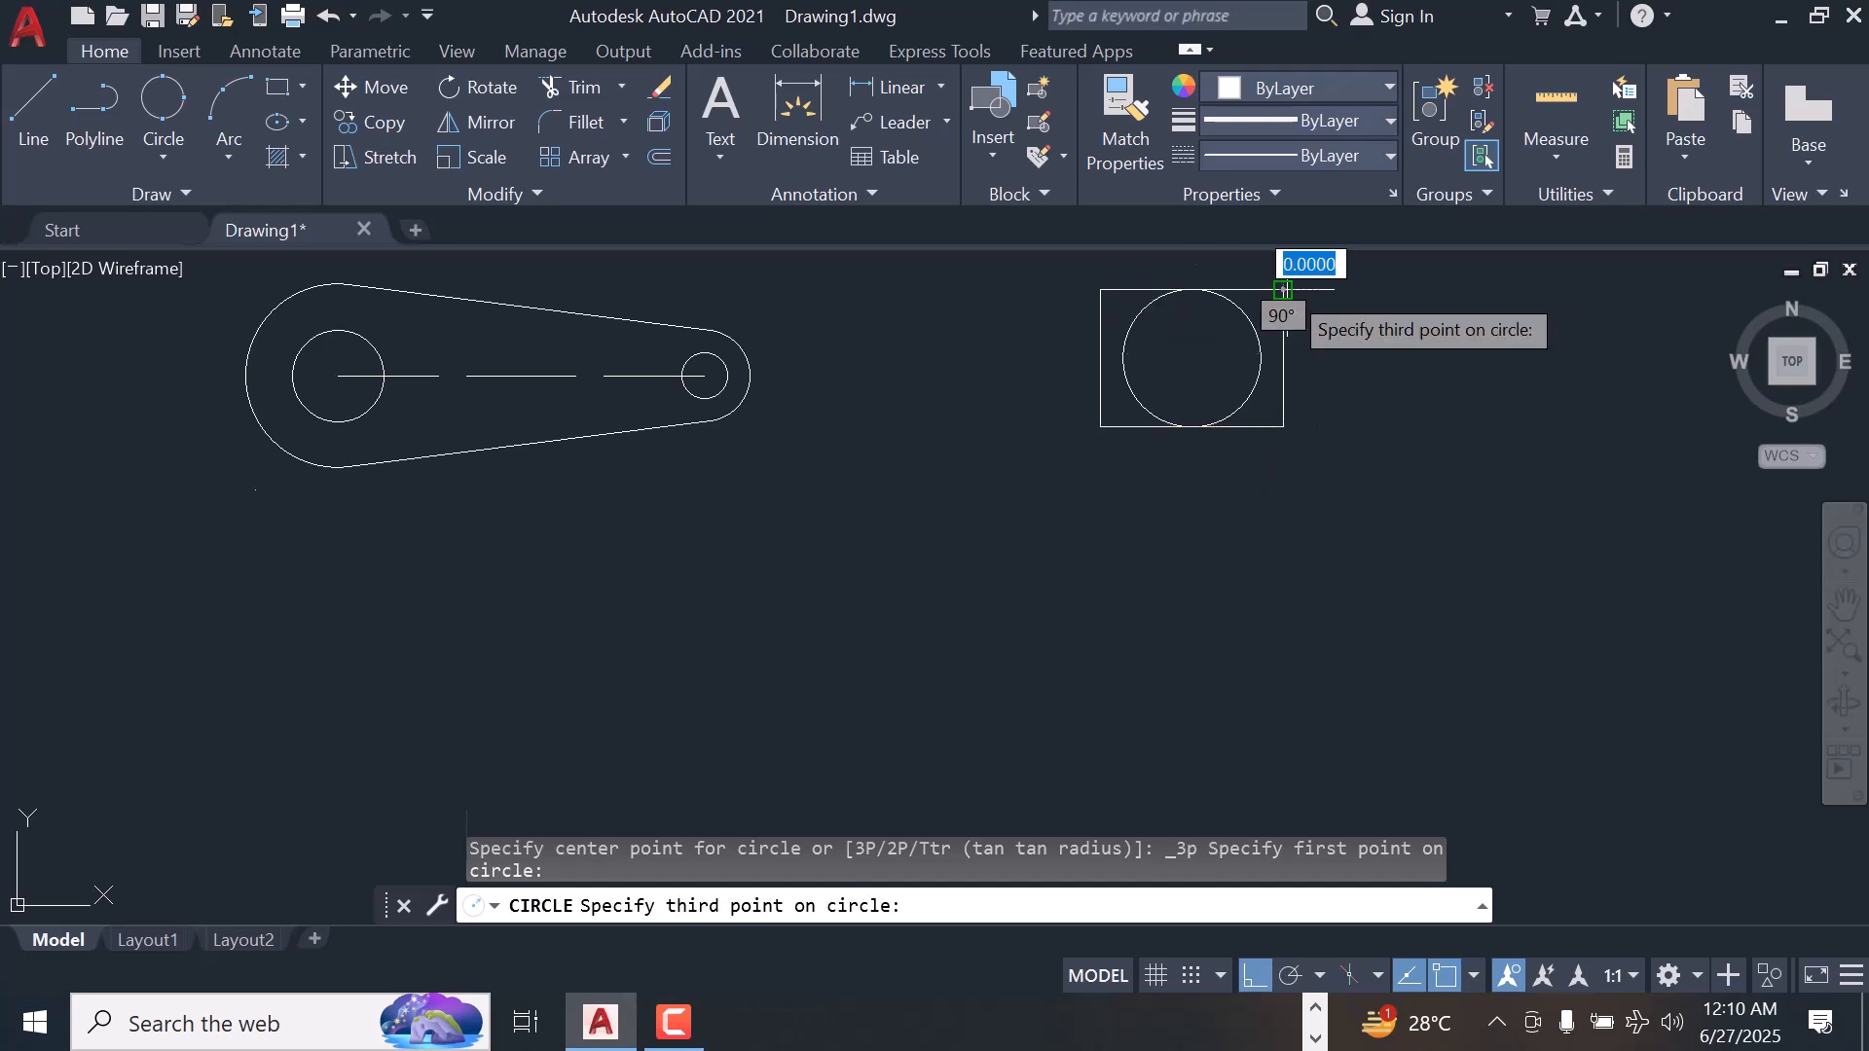
{"action": "left_click", "coordinate": [1287, 428]}
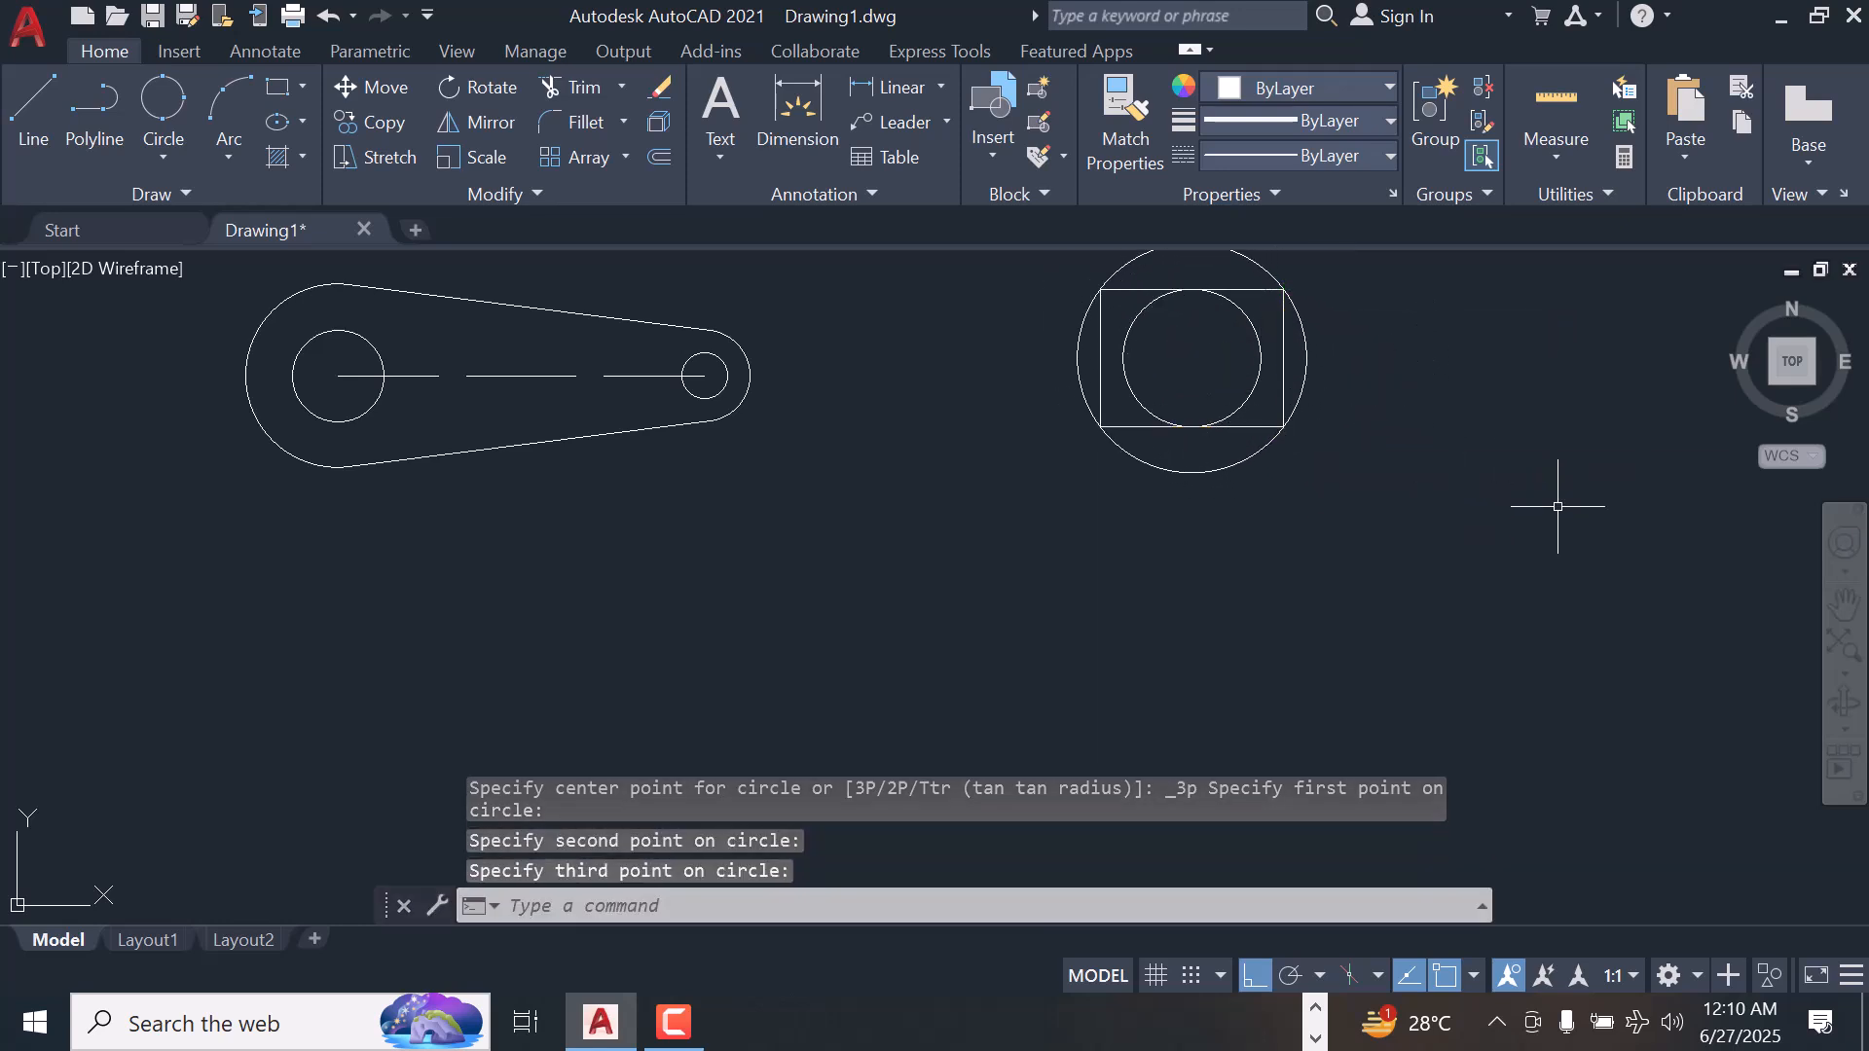
{"action": "scroll", "coordinate": [902, 524], "scroll_direction": "down", "scroll_amount": 2}
{"action": "scroll", "coordinate": [773, 560], "scroll_direction": "up", "scroll_amount": 2}
{"action": "scroll", "coordinate": [772, 554], "scroll_direction": "down", "scroll_amount": 2}
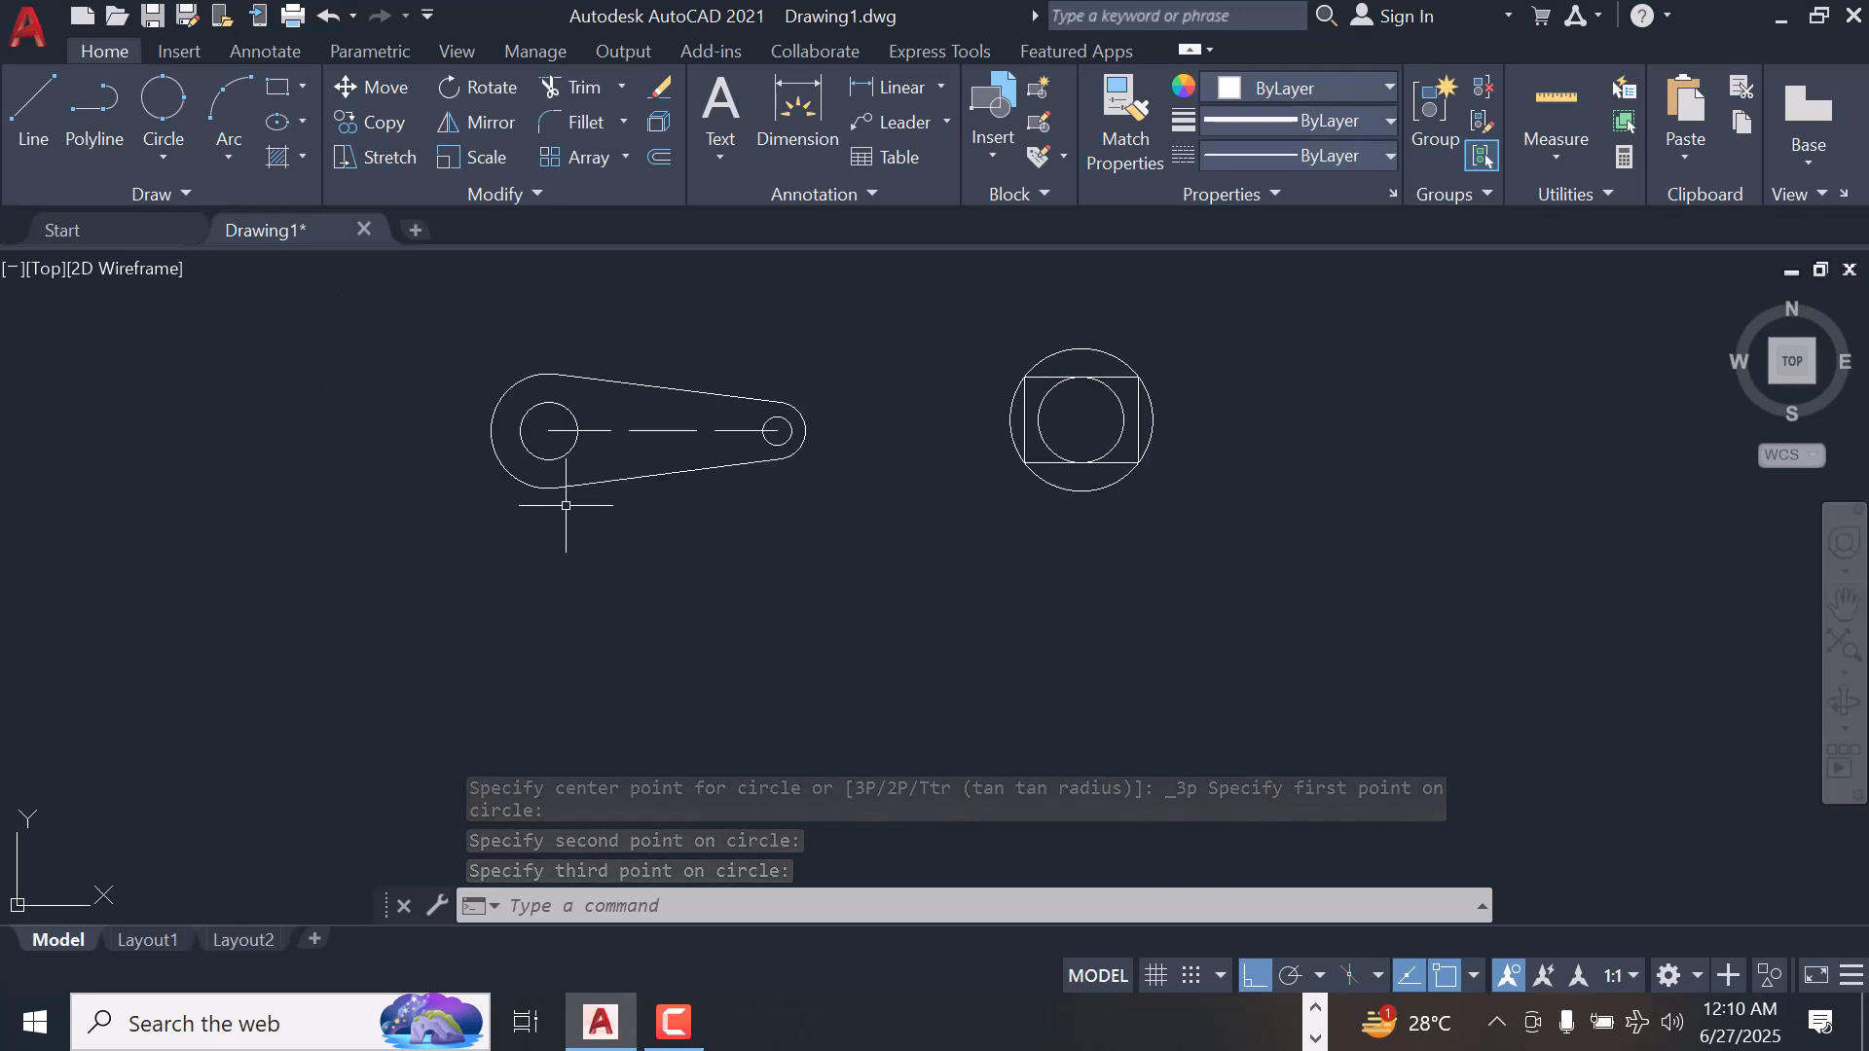
Hatch the four segments between the rectangle and the circle passing through its corners
{"action": "scroll", "coordinate": [565, 503], "scroll_direction": "up", "scroll_amount": 2}
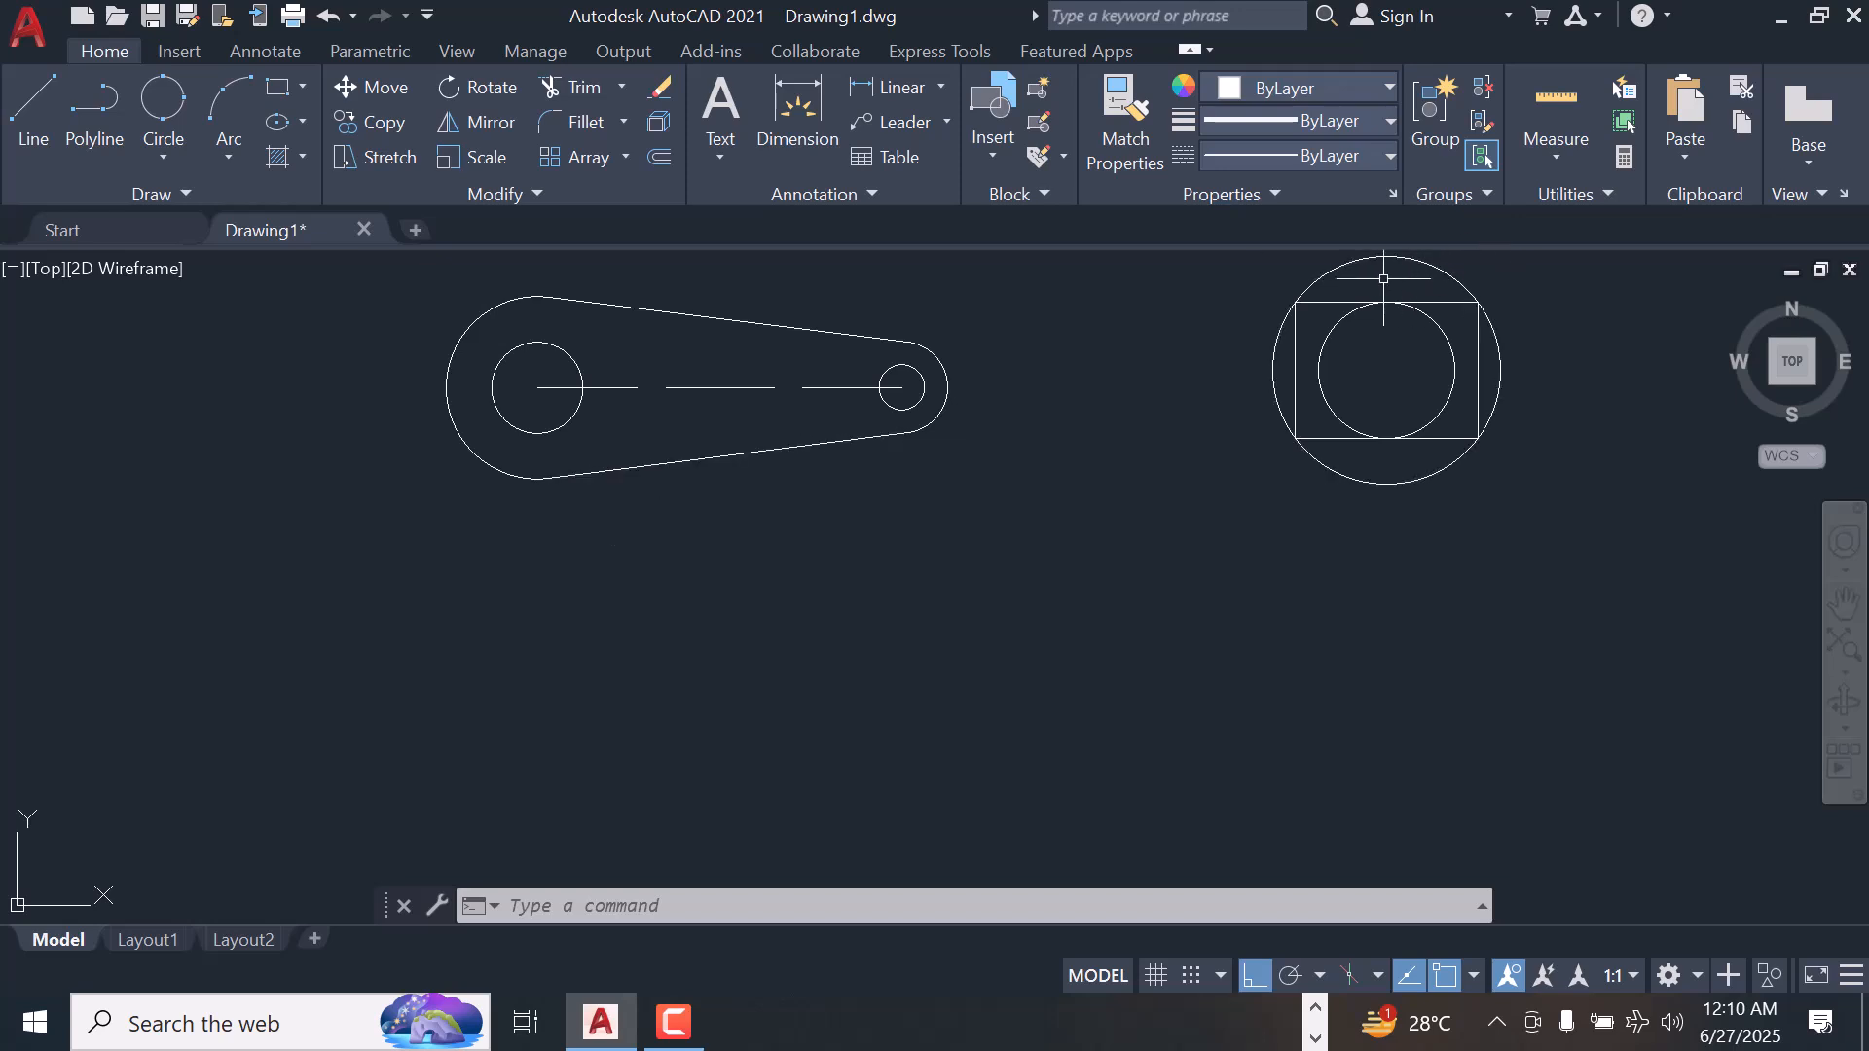
{"action": "left_click", "coordinate": [305, 155]}
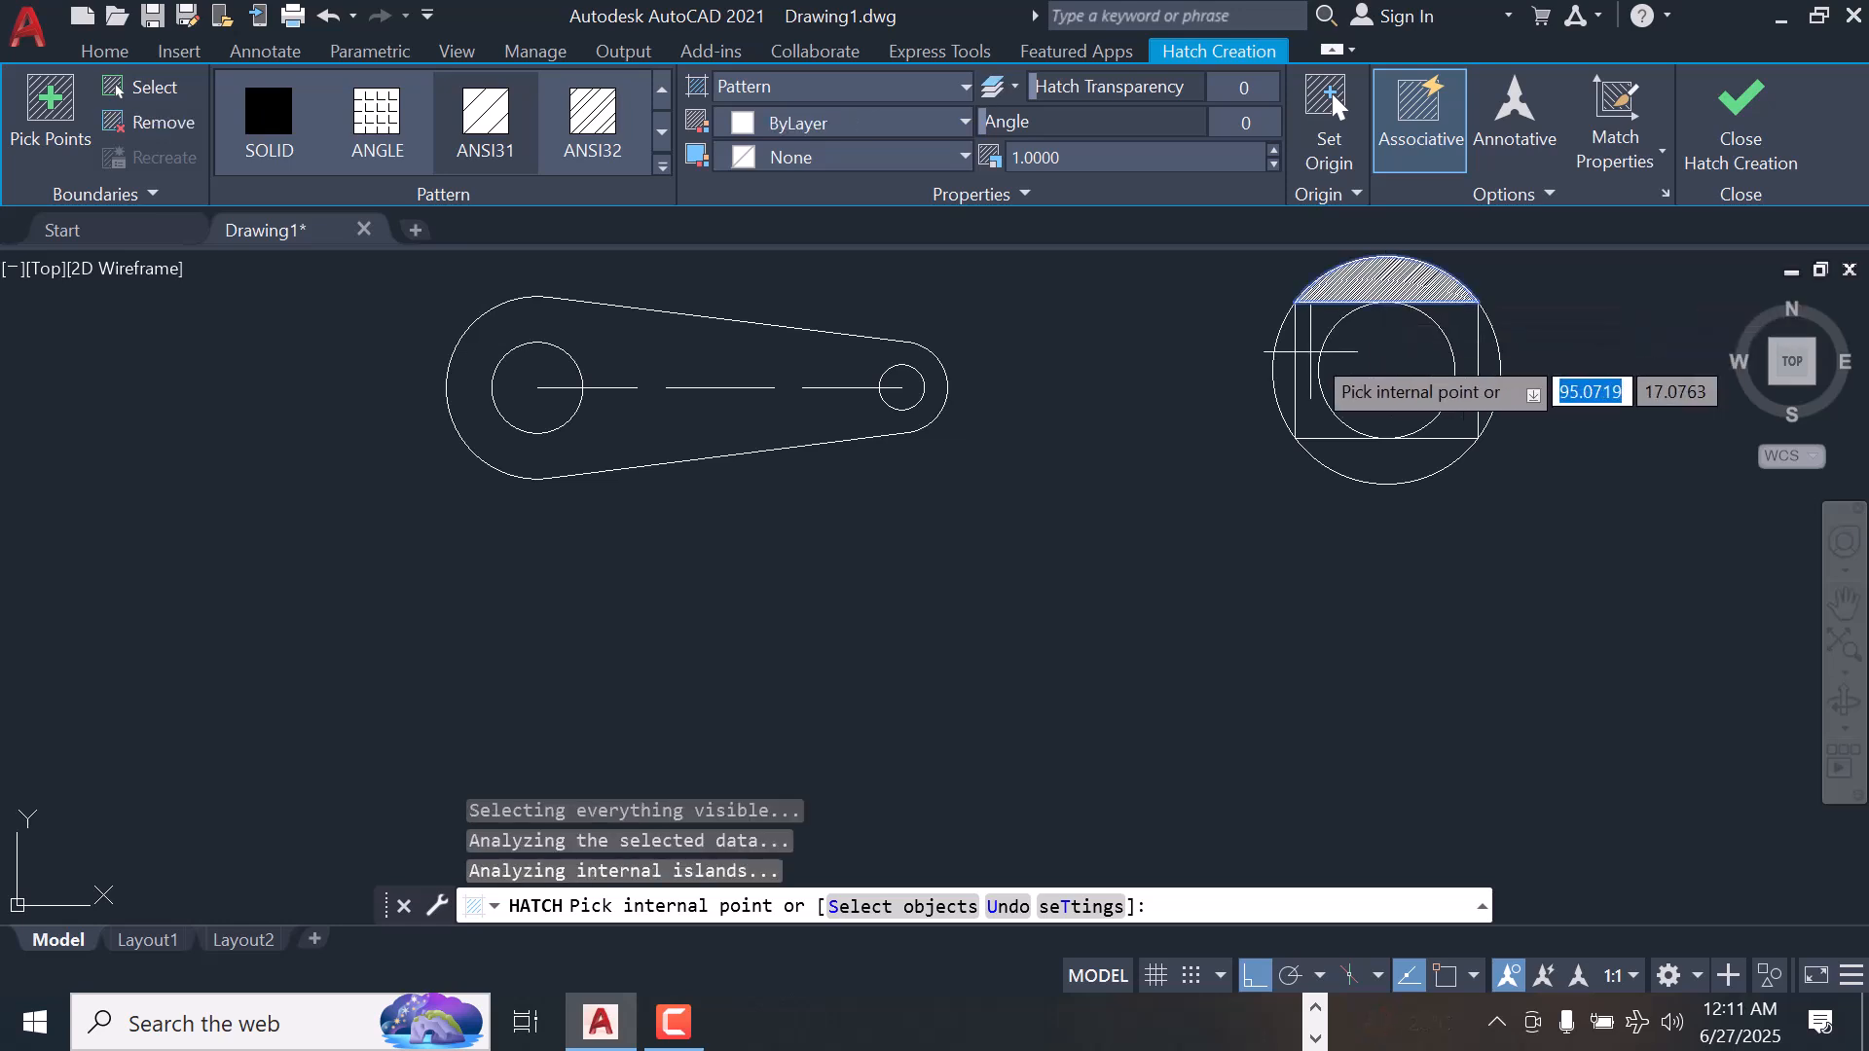
{"action": "left_click", "coordinate": [1491, 384]}
{"action": "left_click", "coordinate": [1402, 461]}
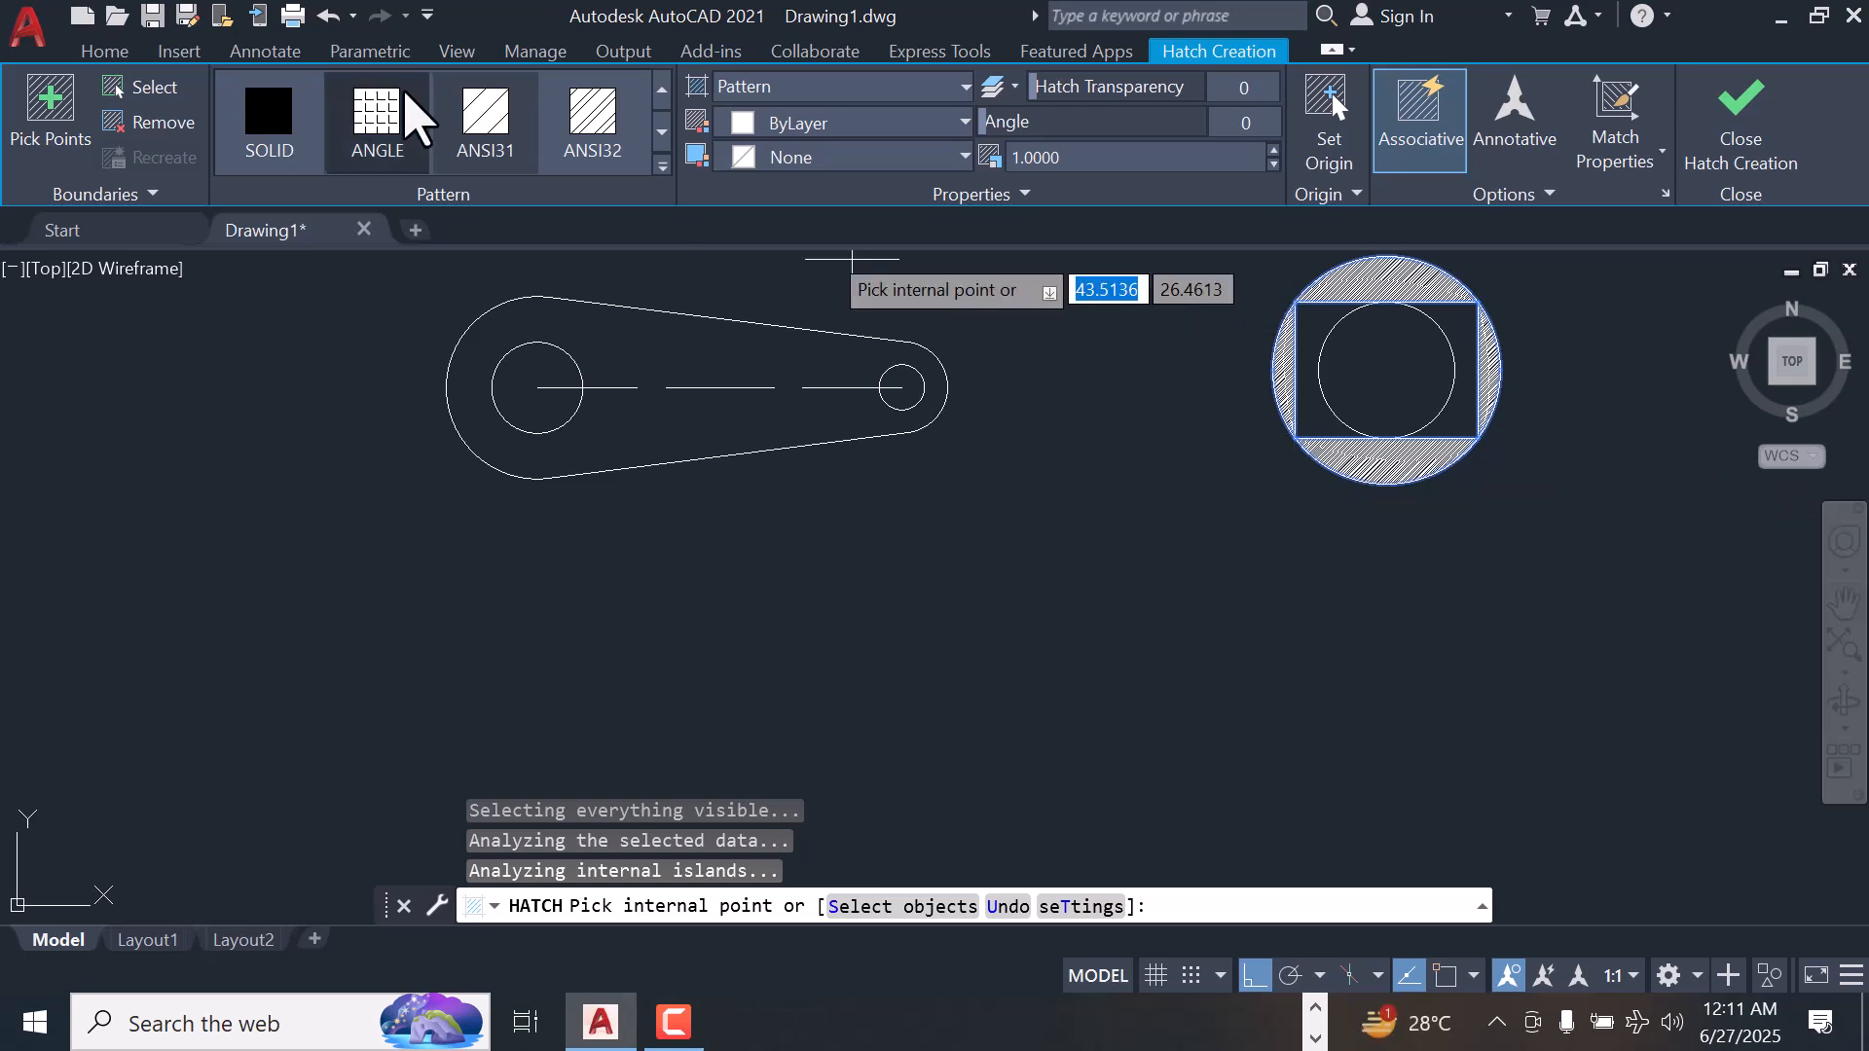
Change the hatch pattern to ANGLE and increase the pattern scale to 4.3
{"action": "left_click", "coordinate": [385, 134]}
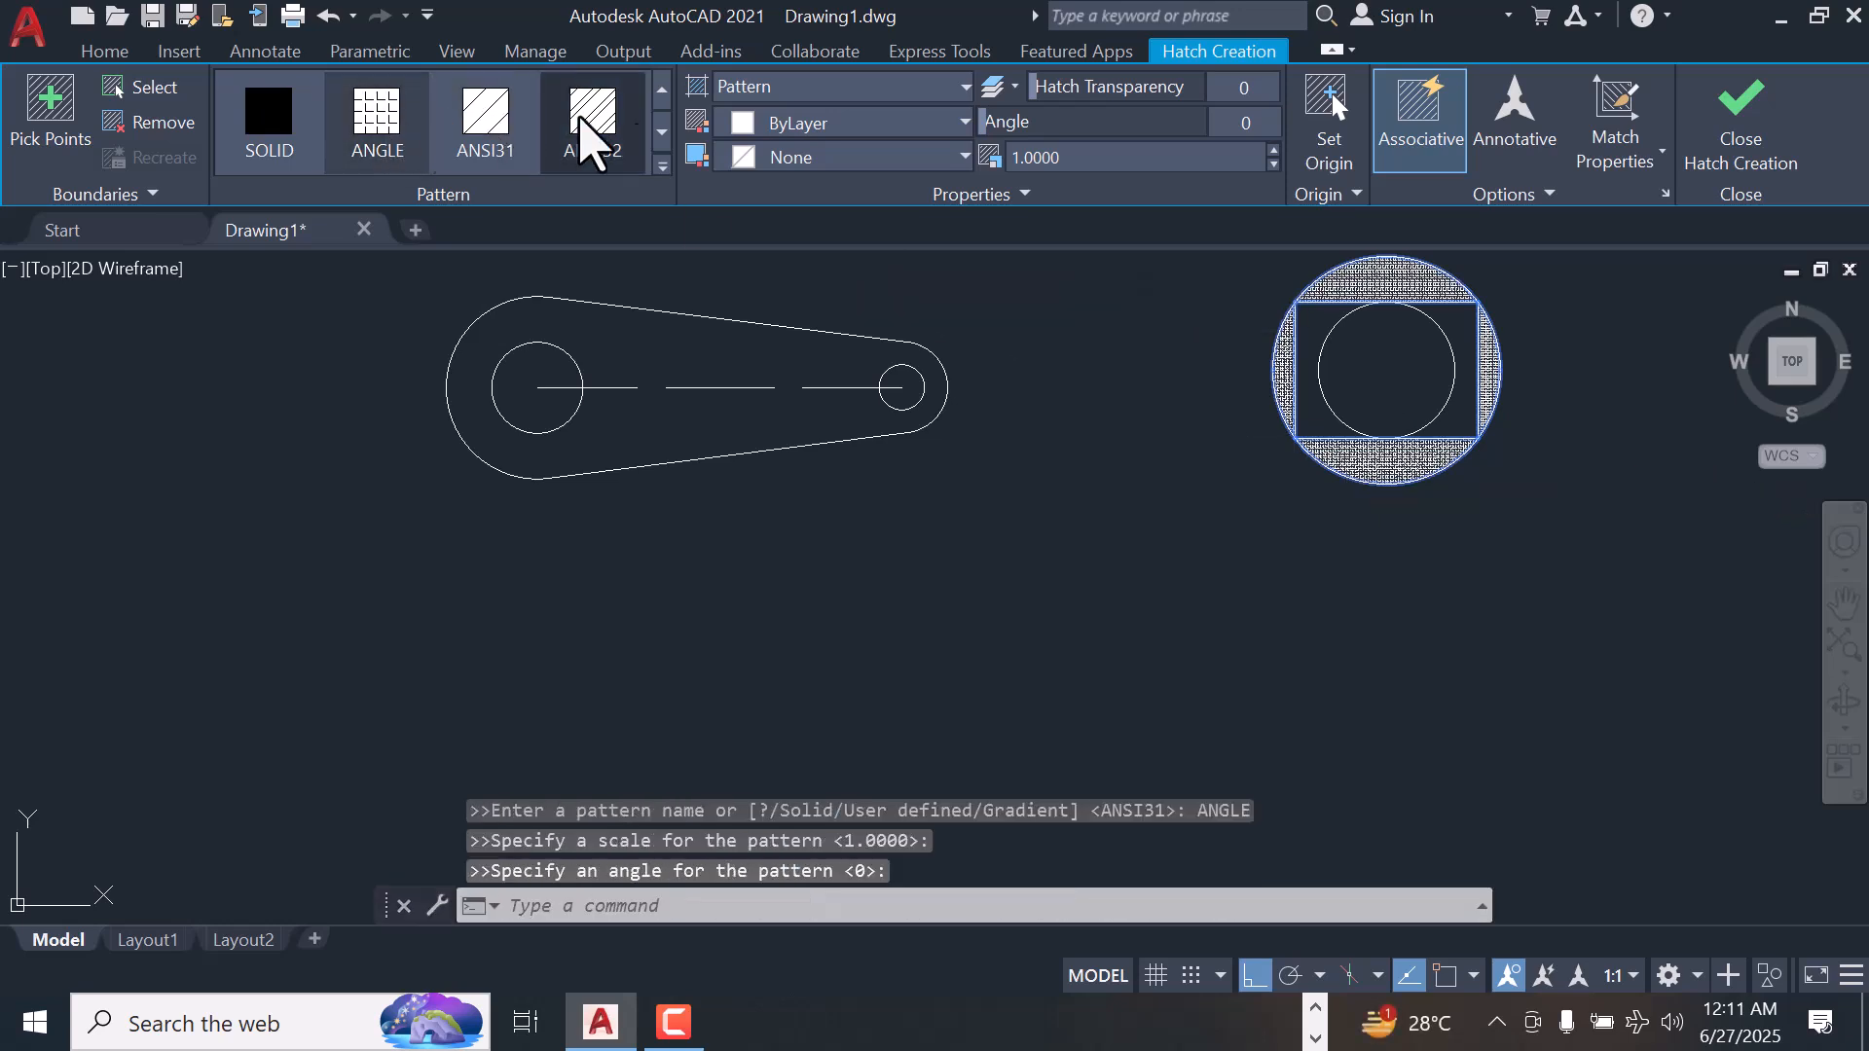
{"action": "left_click", "coordinate": [1274, 152]}
{"action": "left_click", "coordinate": [1273, 152]}
{"action": "left_click", "coordinate": [1274, 152]}
{"action": "left_click", "coordinate": [1273, 152]}
{"action": "left_click", "coordinate": [1274, 152]}
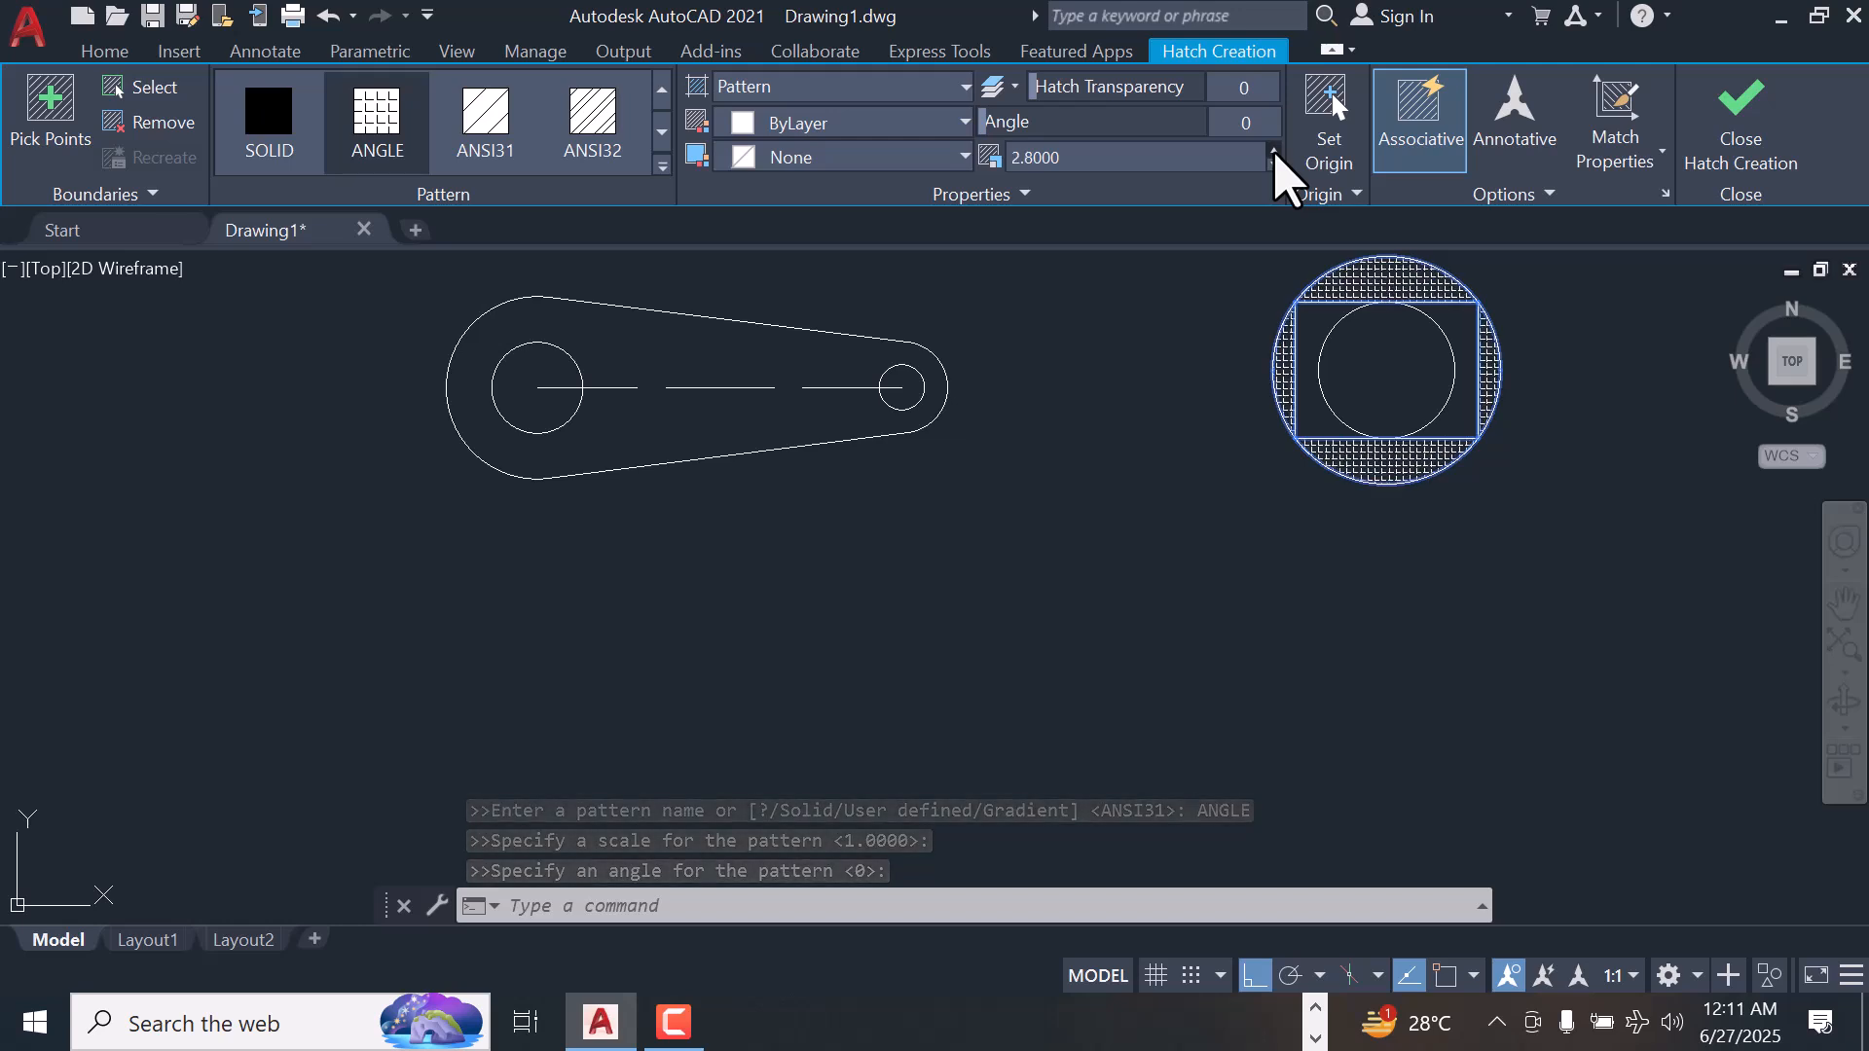
Try the ANSI31, ANSI32 and ANGLE patterns on the hatched segments
{"action": "left_click", "coordinate": [504, 133]}
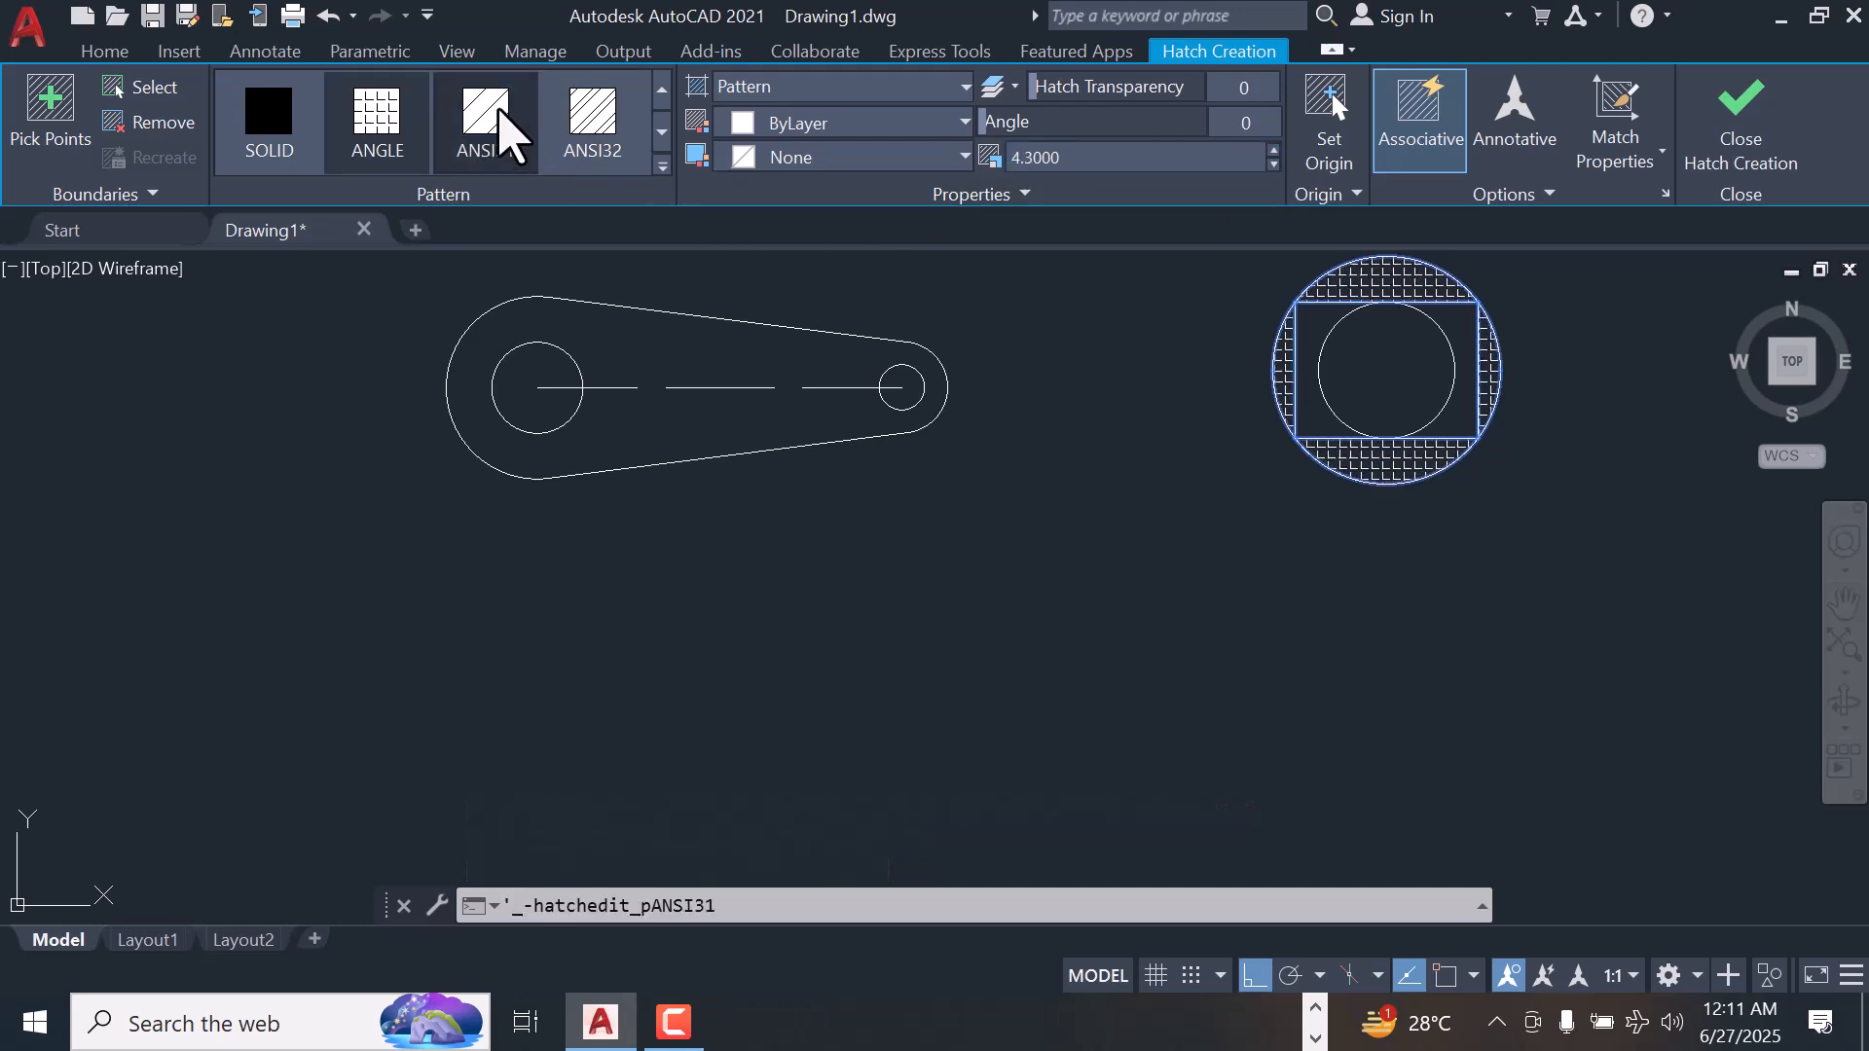
{"action": "left_click", "coordinate": [591, 113]}
{"action": "left_click", "coordinate": [379, 127]}
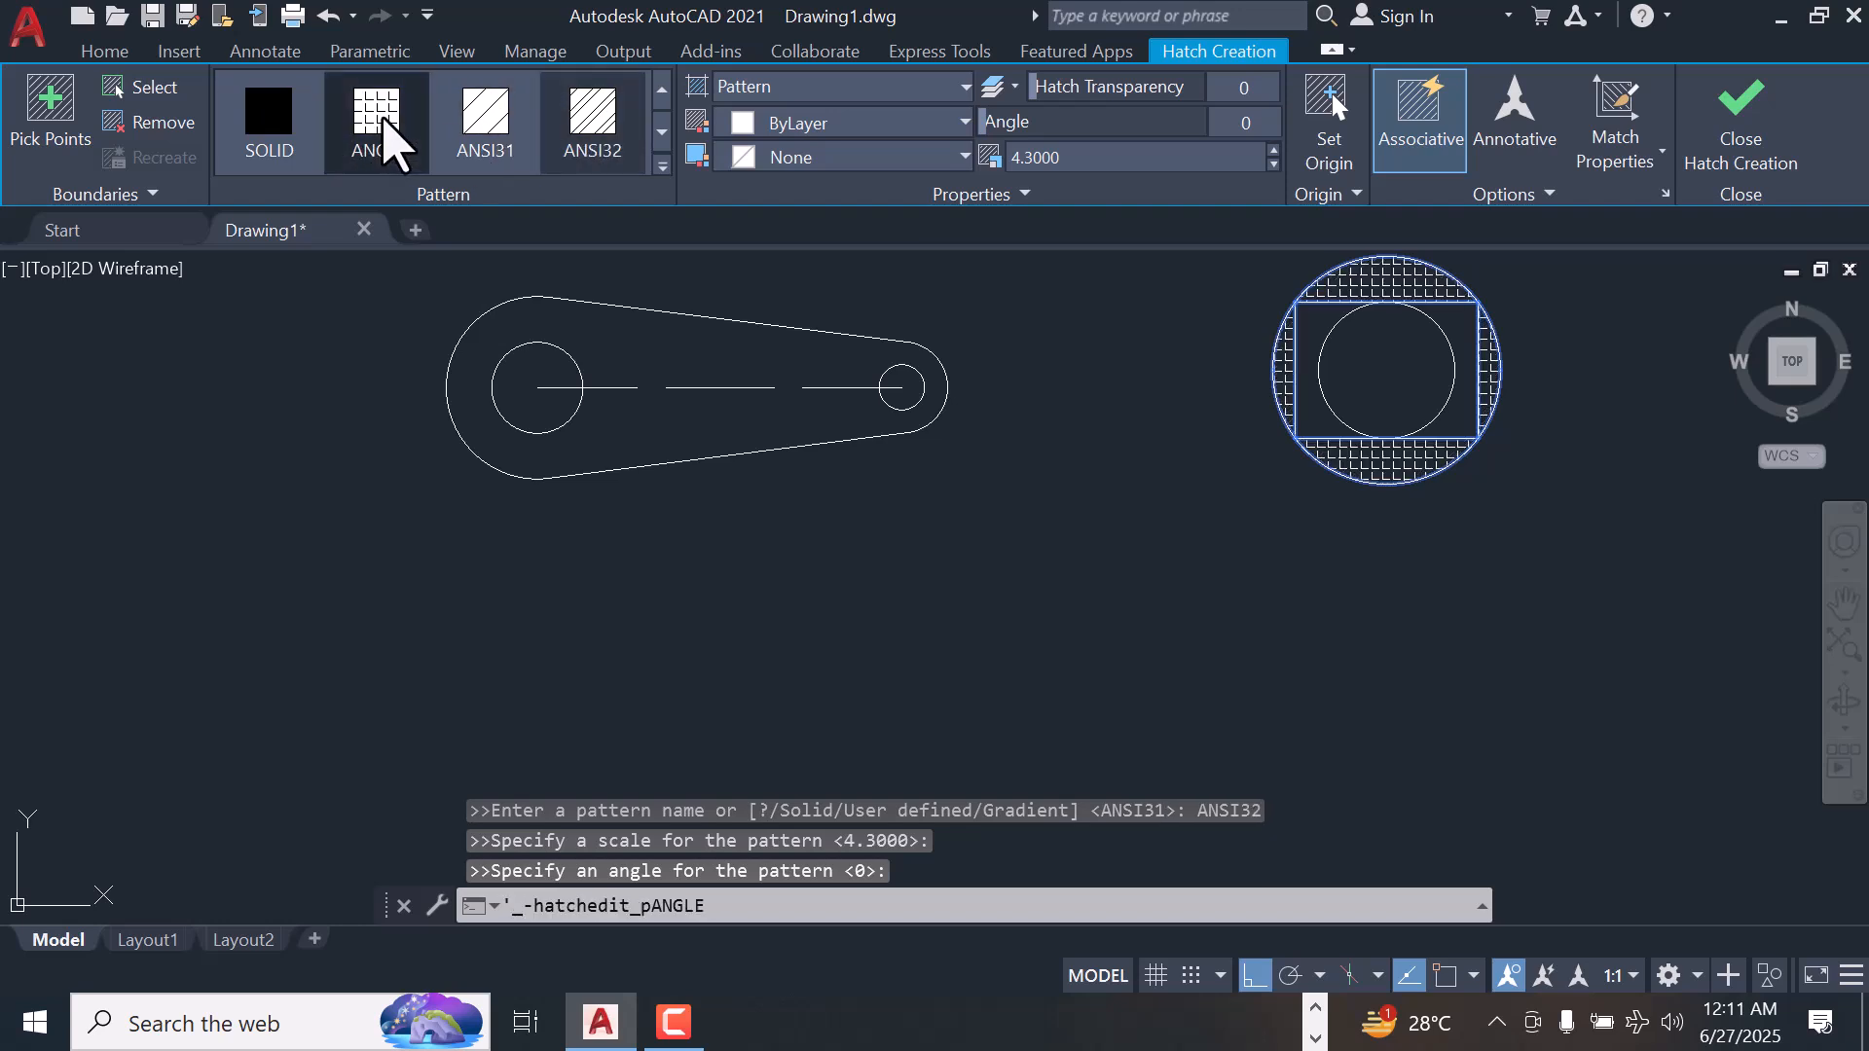
{"action": "left_click", "coordinate": [587, 151]}
Apply the ANSI38 pattern in red 205,32,39 to the segment hatch and finish the hatch
{"action": "left_click", "coordinate": [662, 166]}
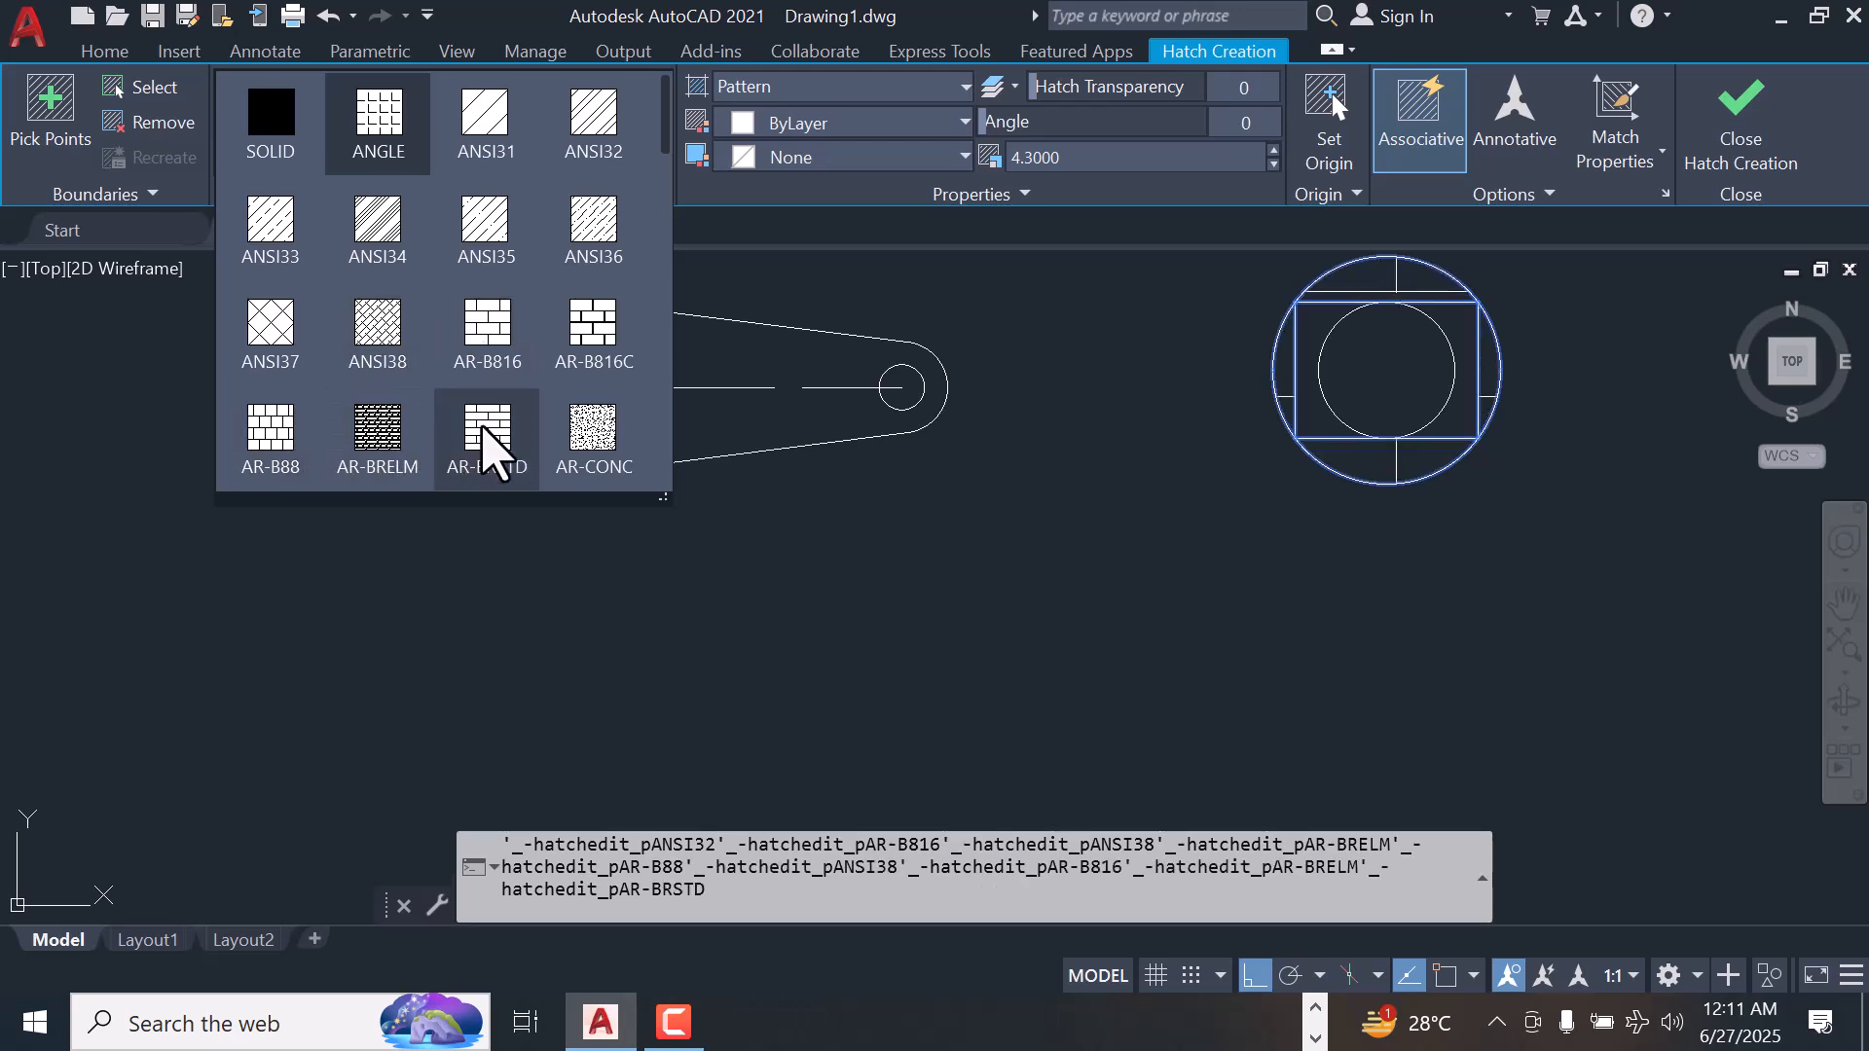
{"action": "left_click", "coordinate": [384, 336]}
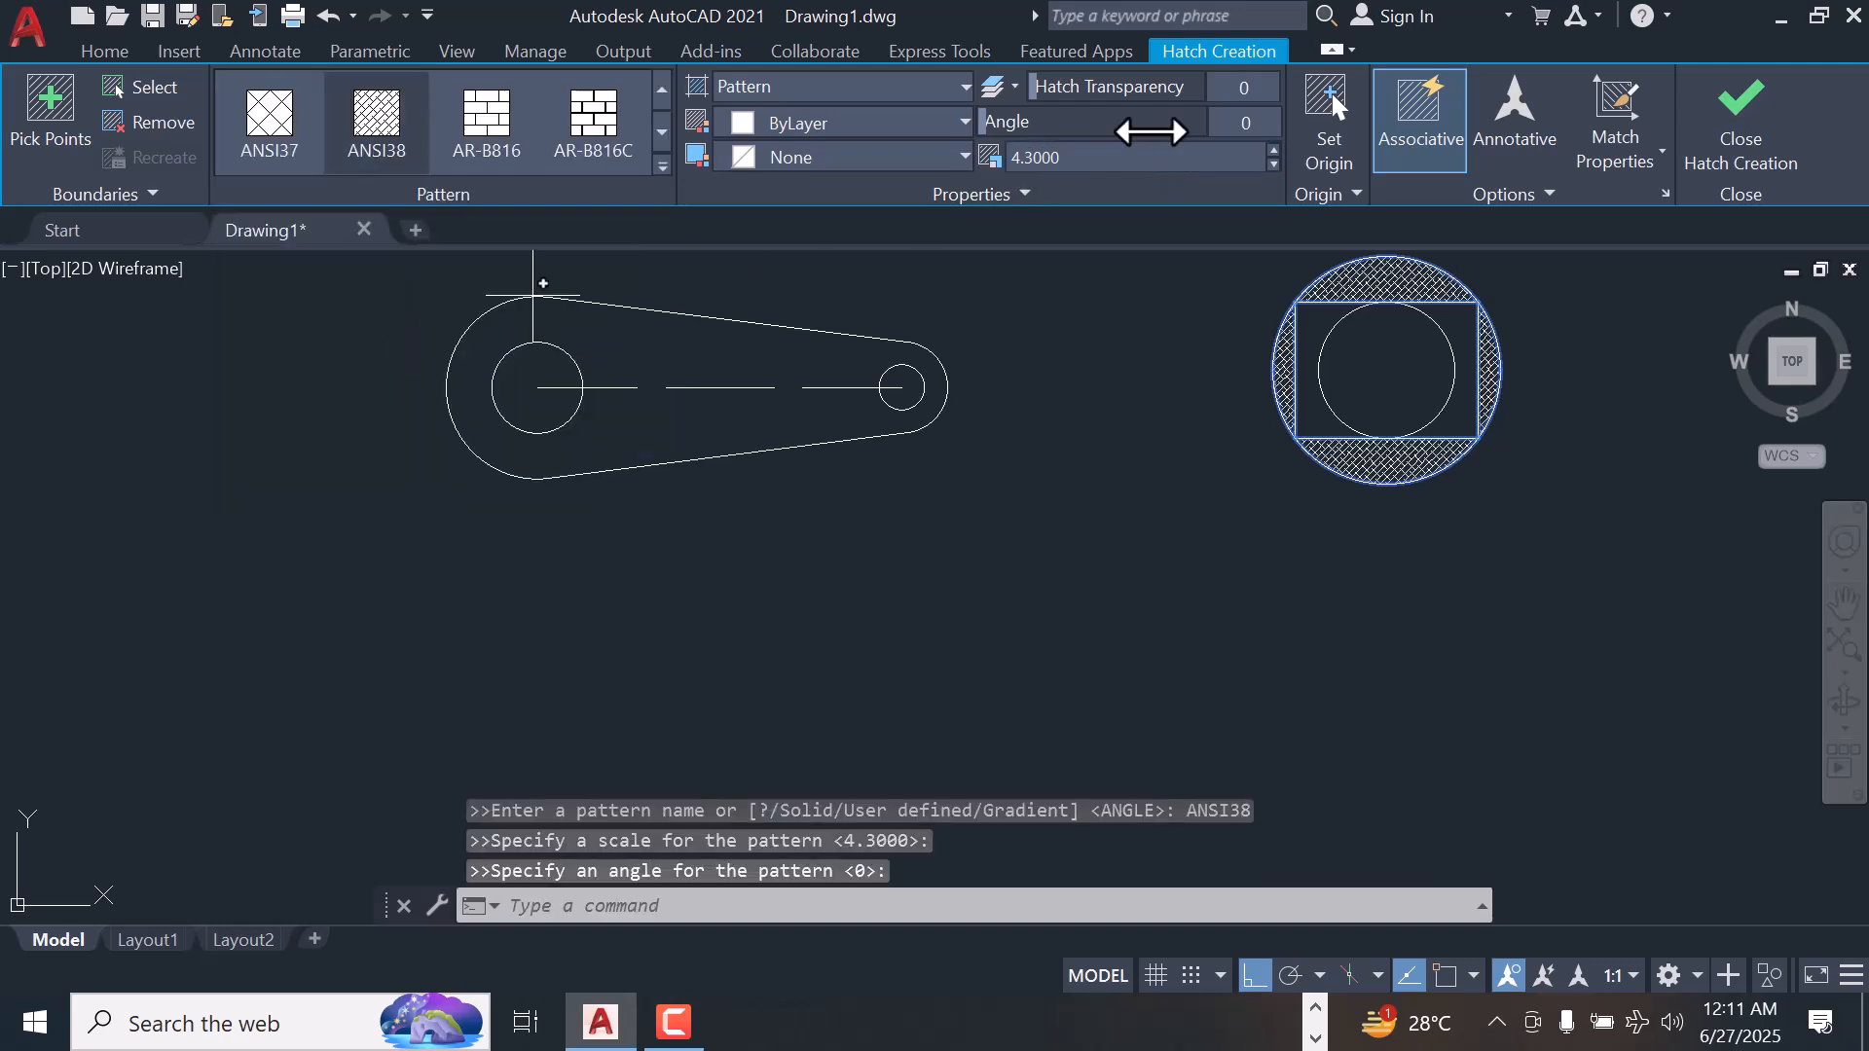
{"action": "left_click", "coordinate": [966, 122]}
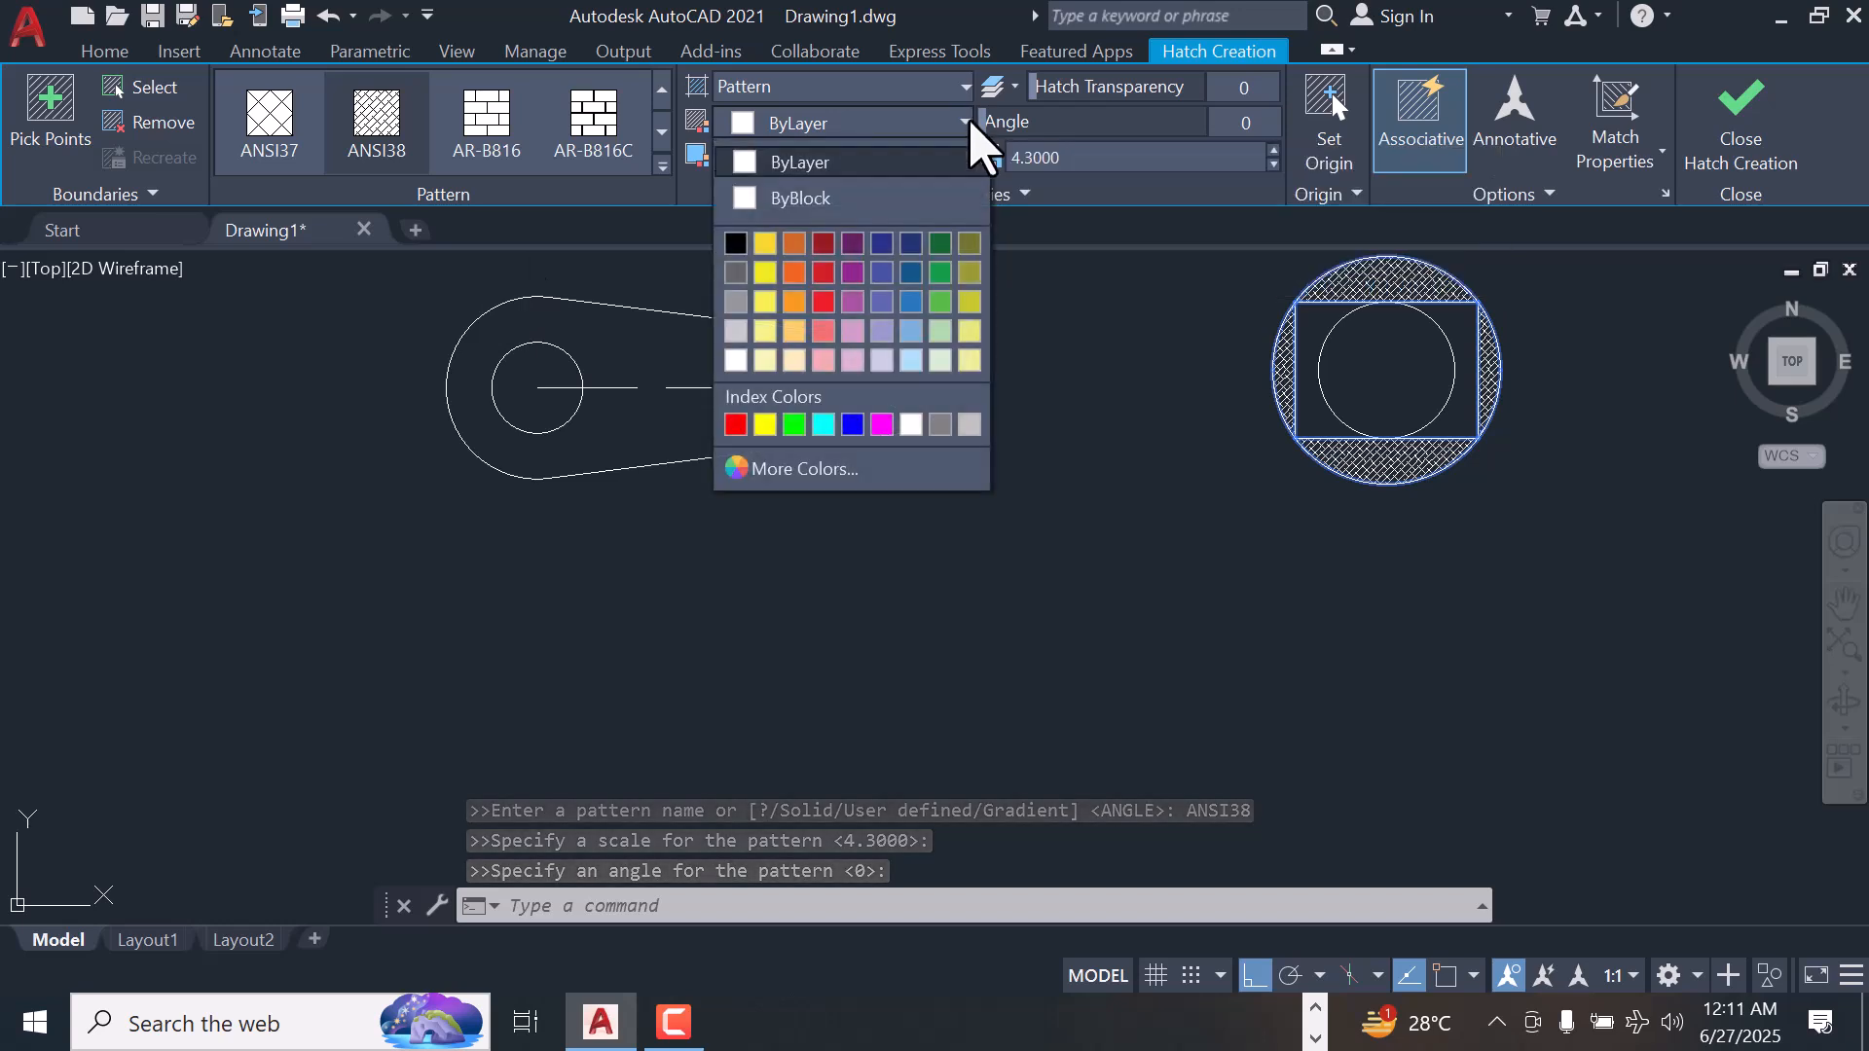
{"action": "left_click", "coordinate": [824, 273]}
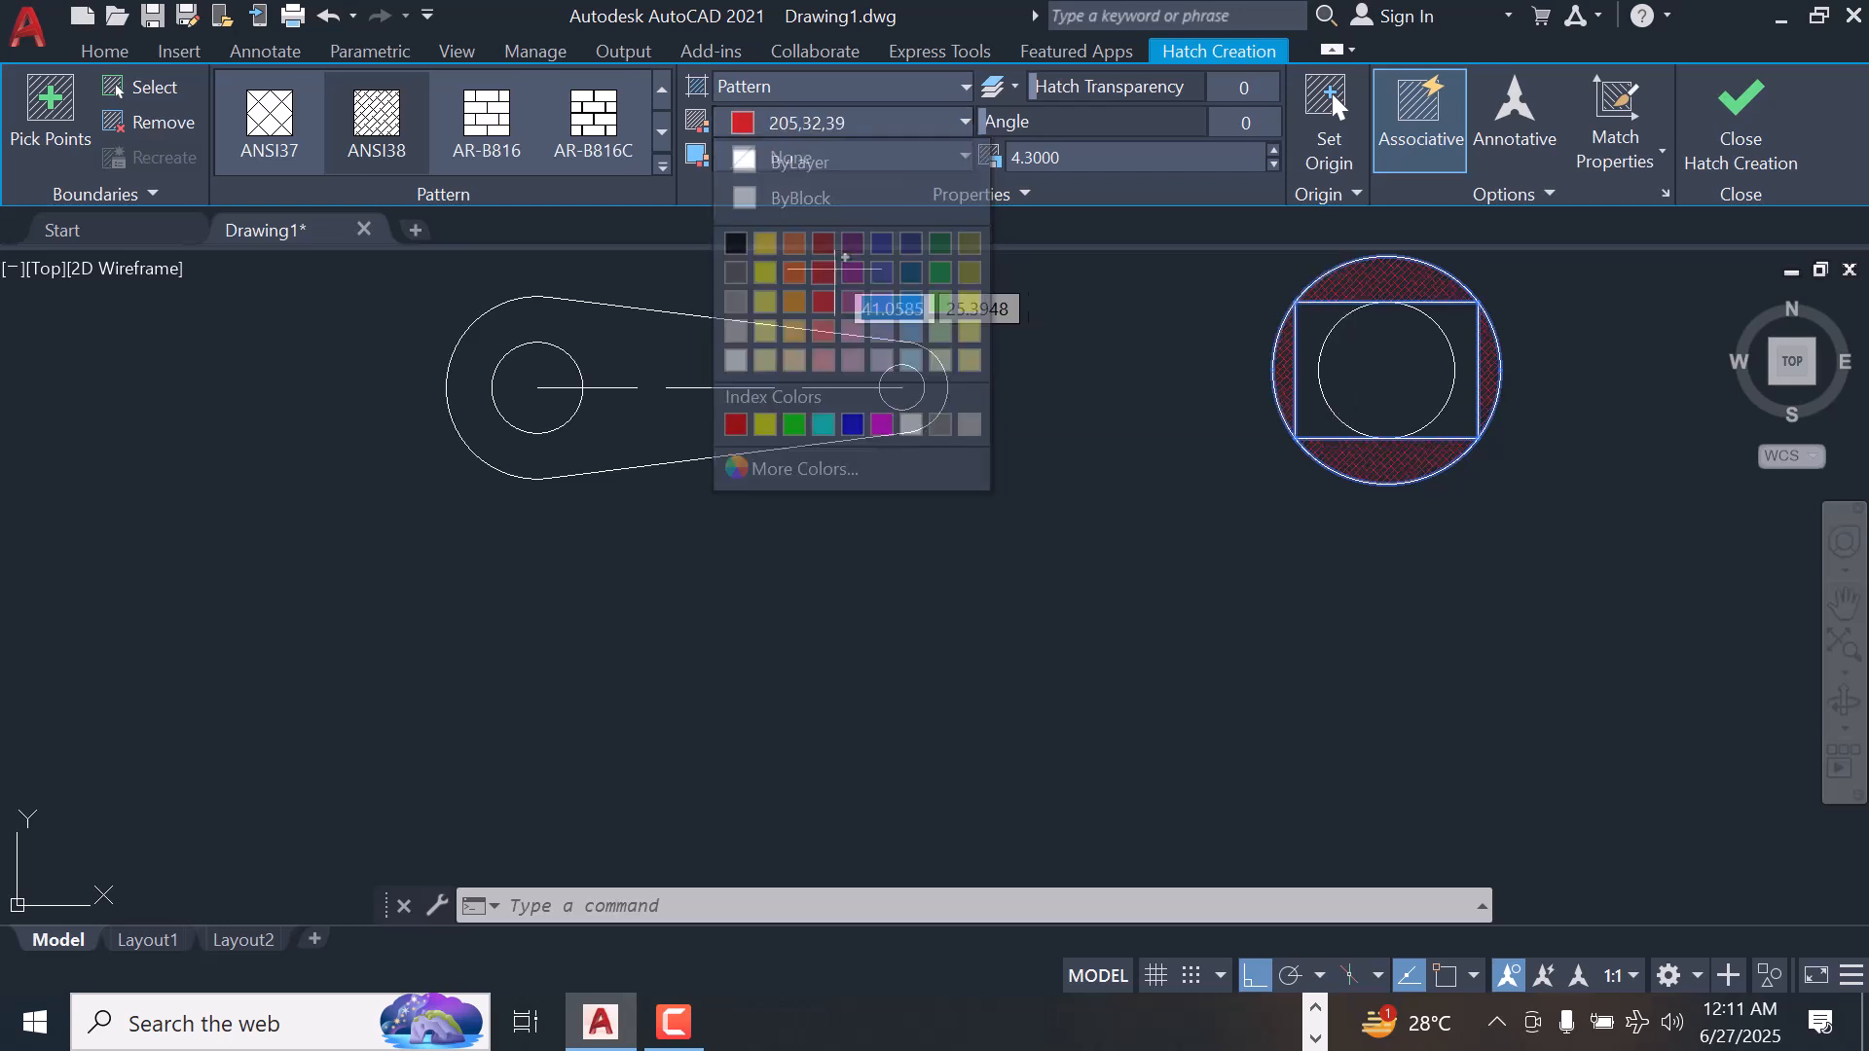
{"action": "left_click", "coordinate": [1743, 133]}
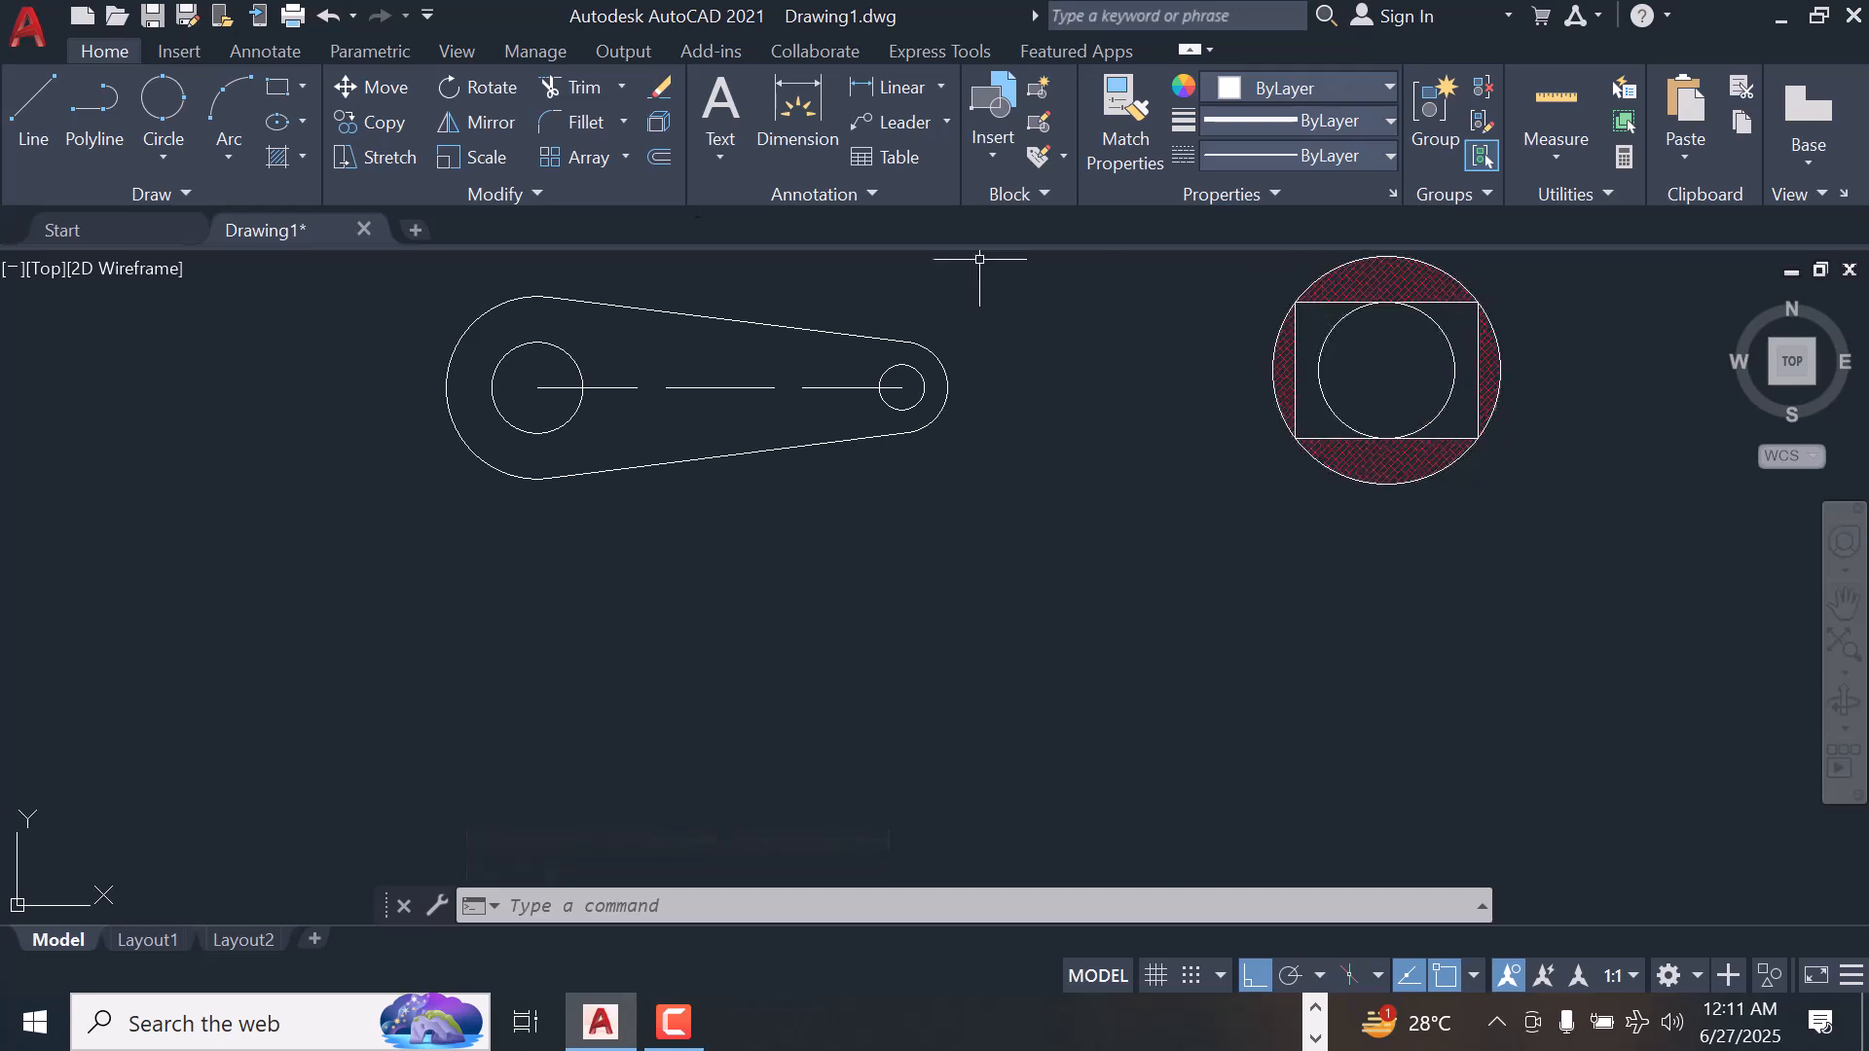
Fill the areas between the rectangle and the inner circle with a linear gradient from green to yellow
{"action": "left_click", "coordinate": [303, 157]}
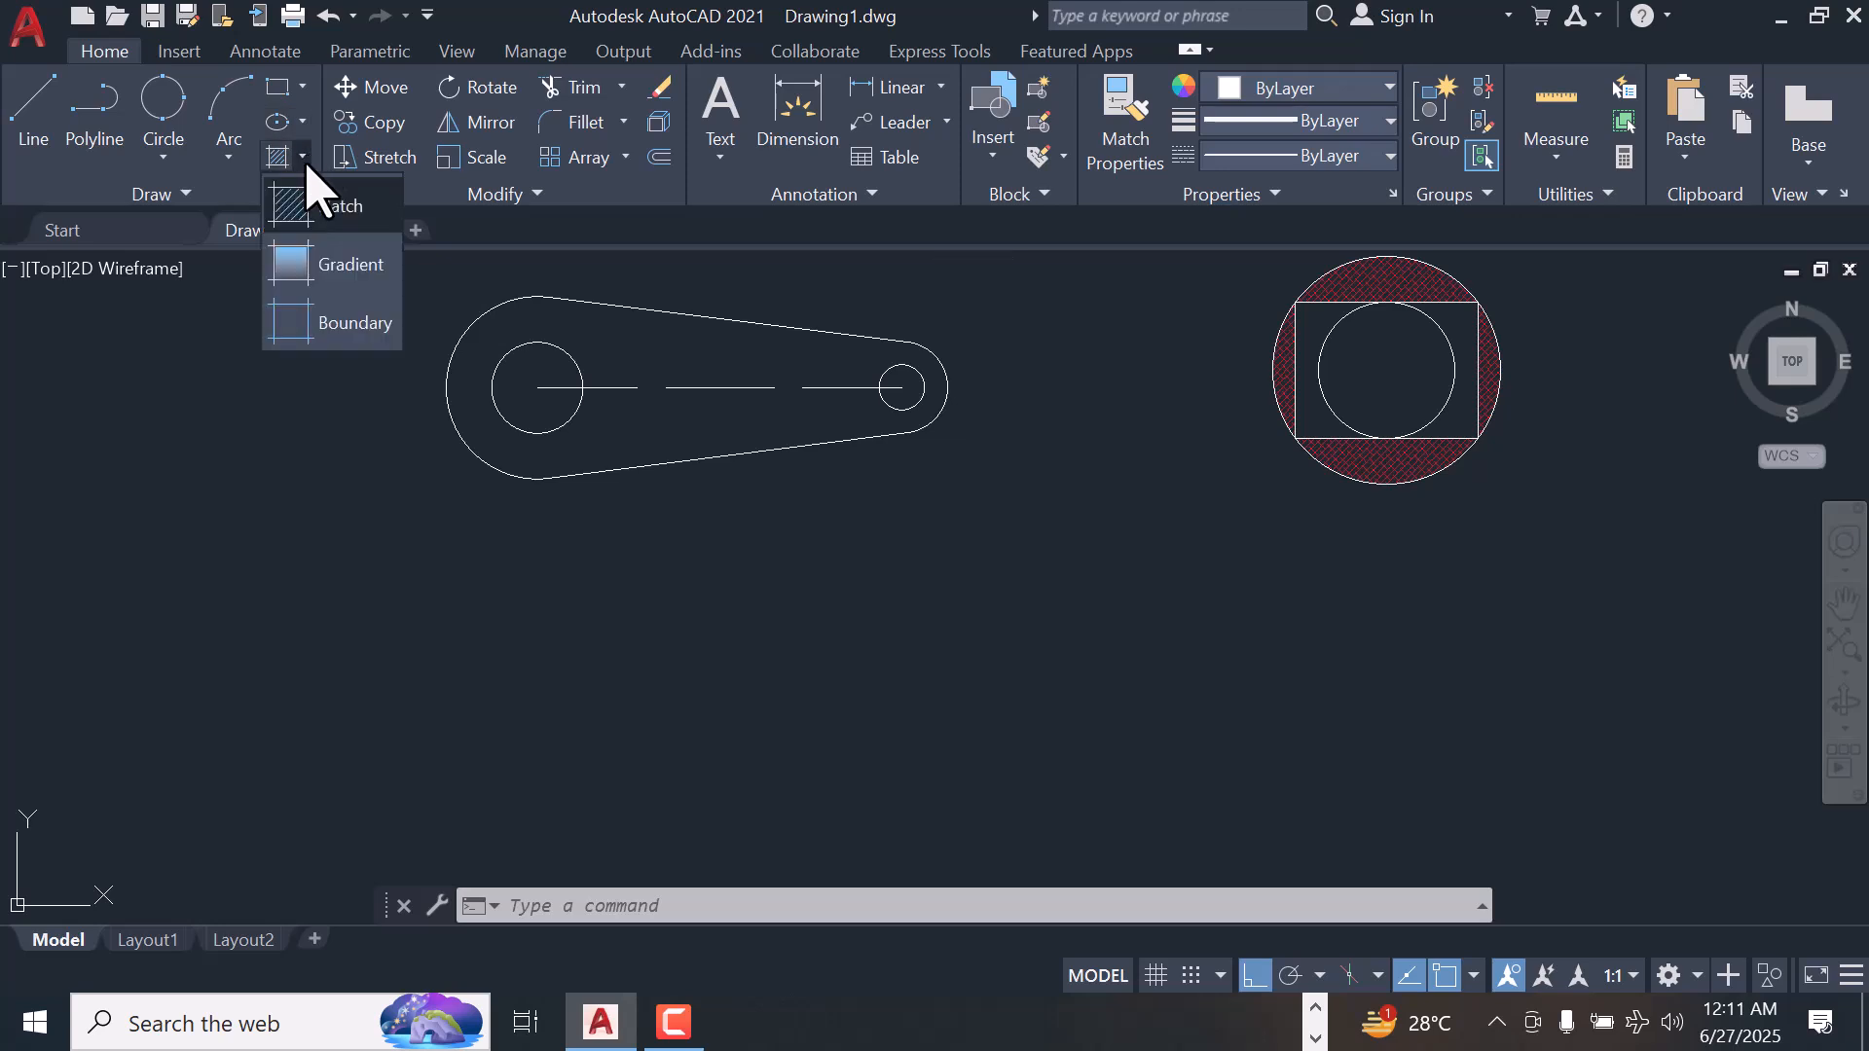
{"action": "left_click", "coordinate": [341, 268]}
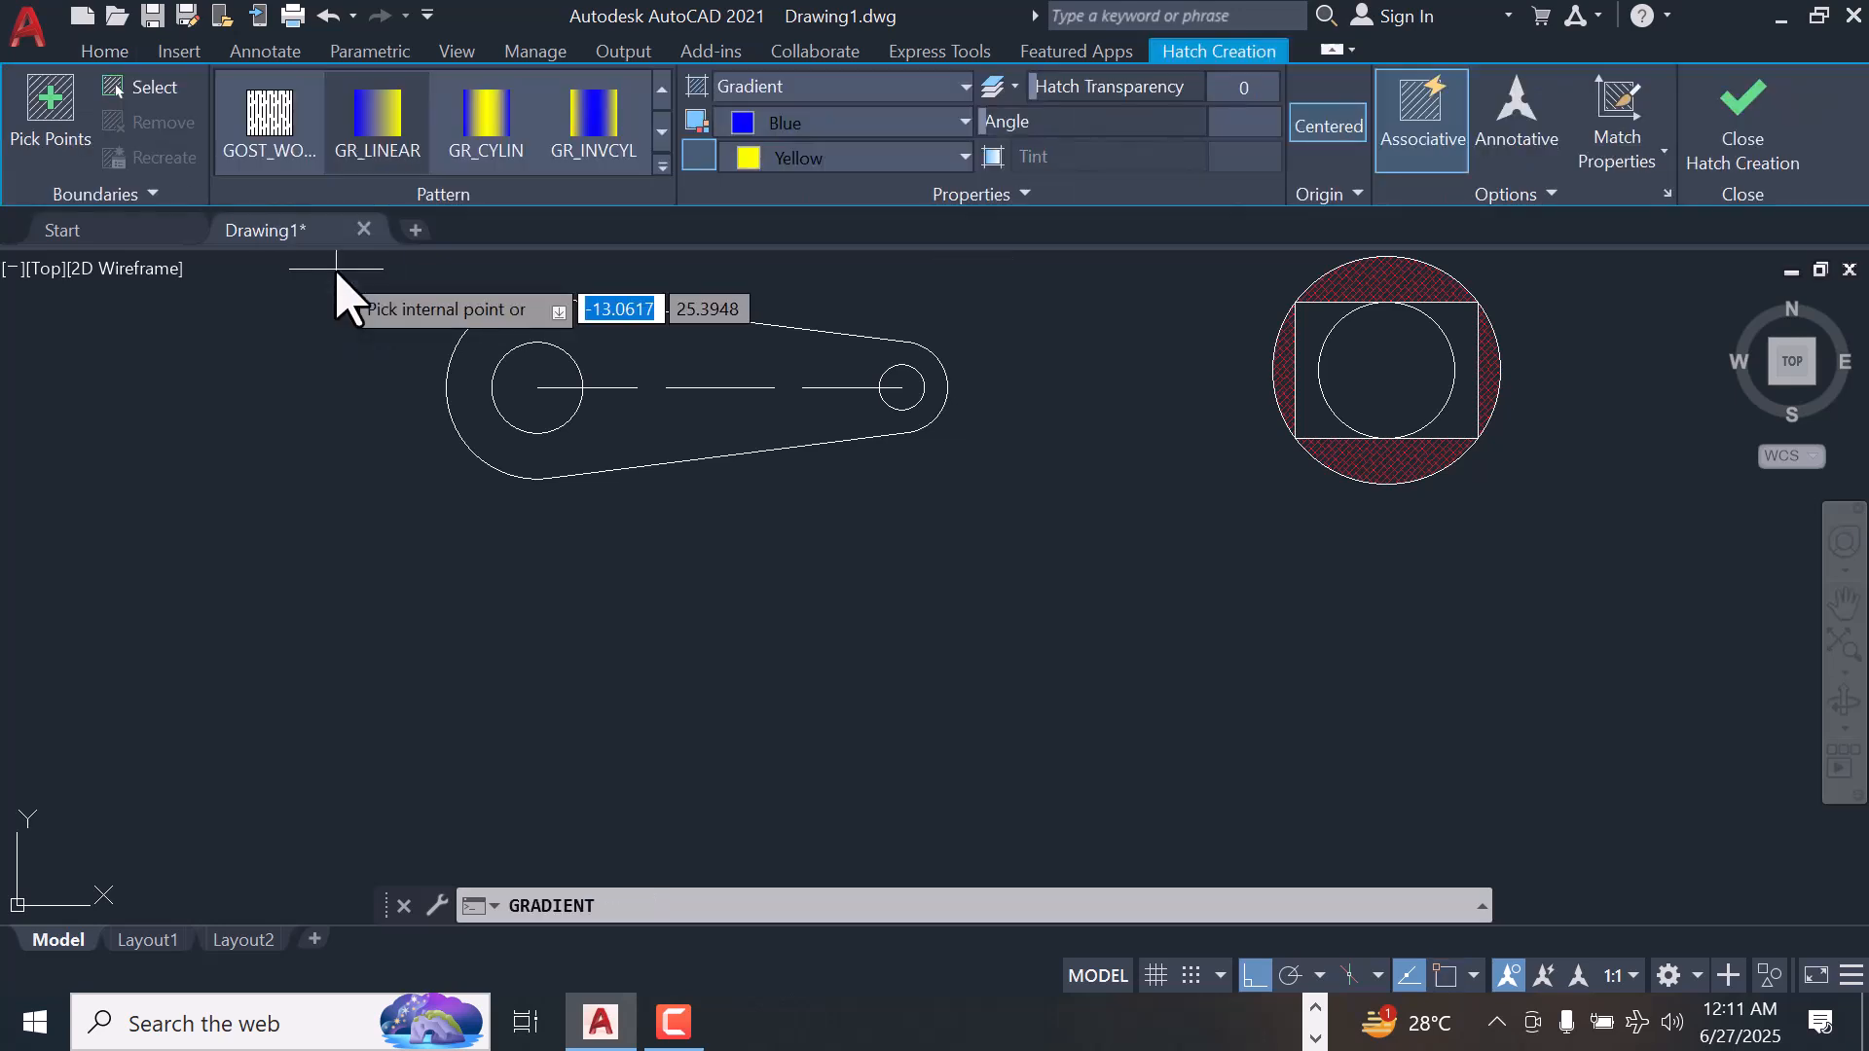
{"action": "left_click", "coordinate": [939, 125]}
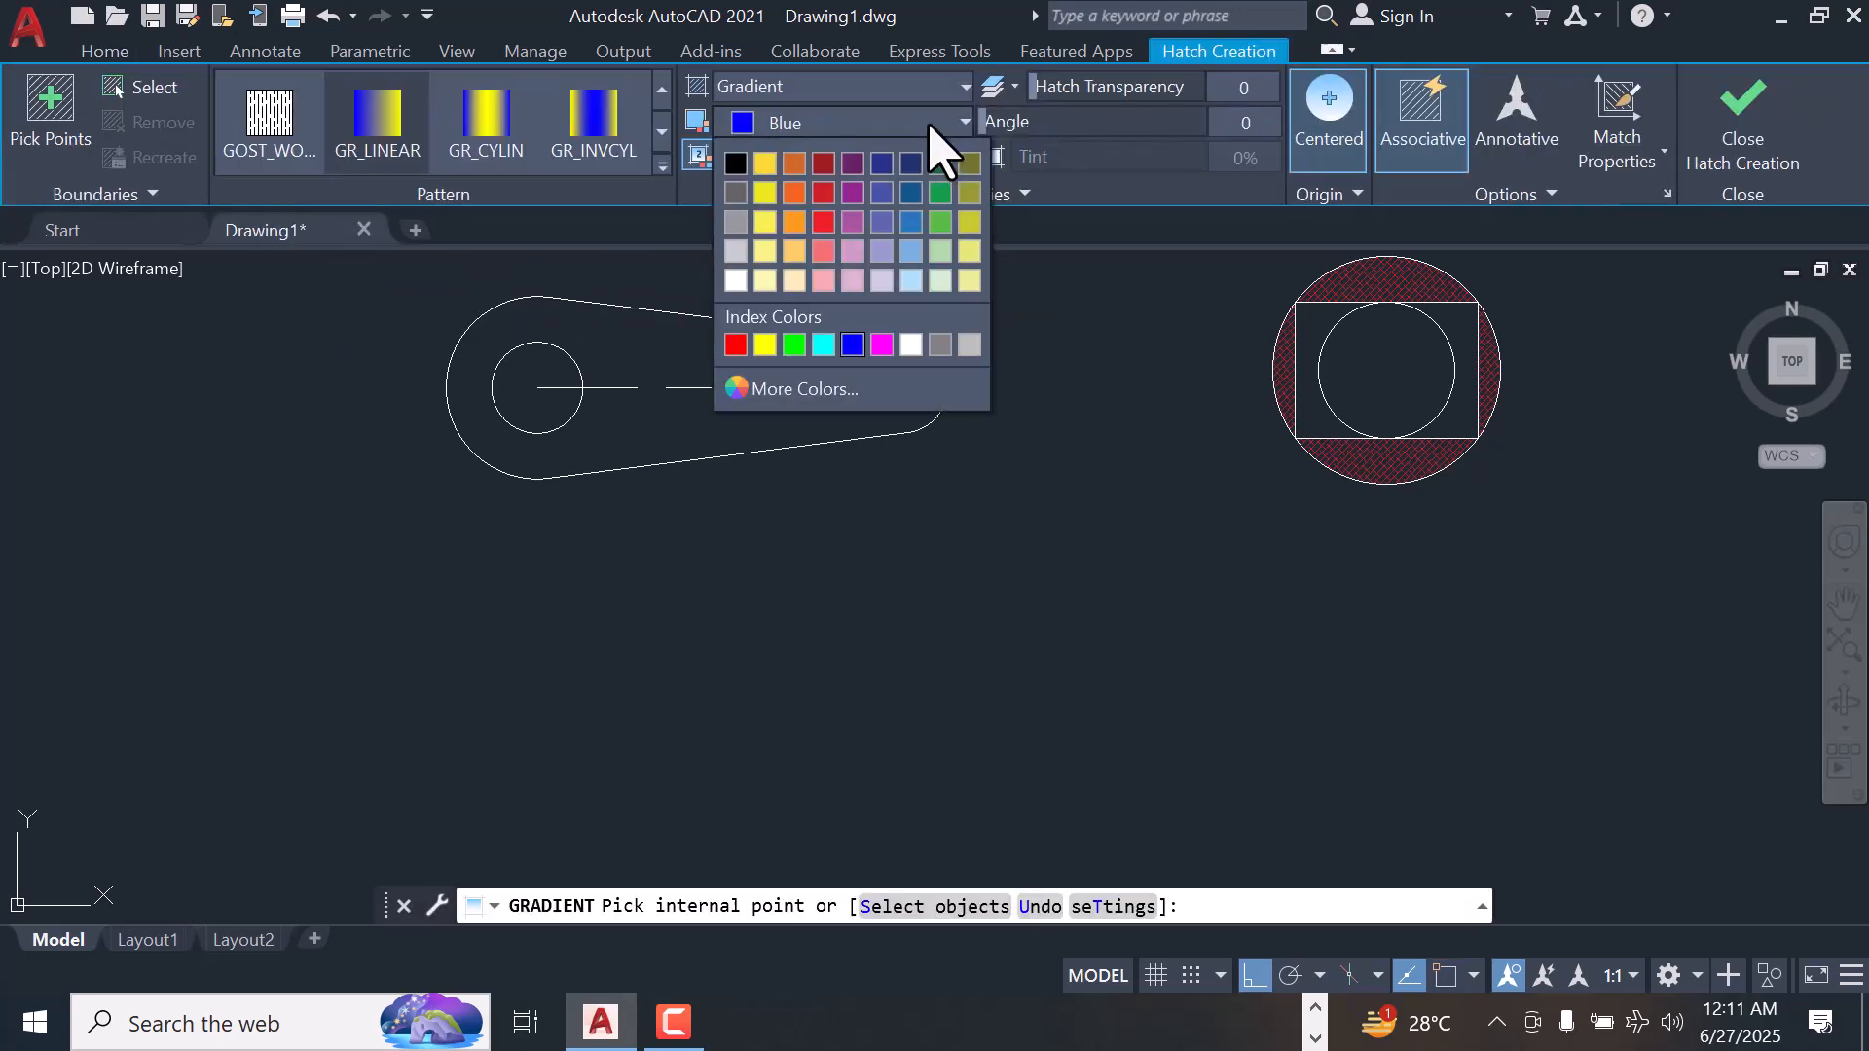
{"action": "left_click", "coordinate": [794, 344]}
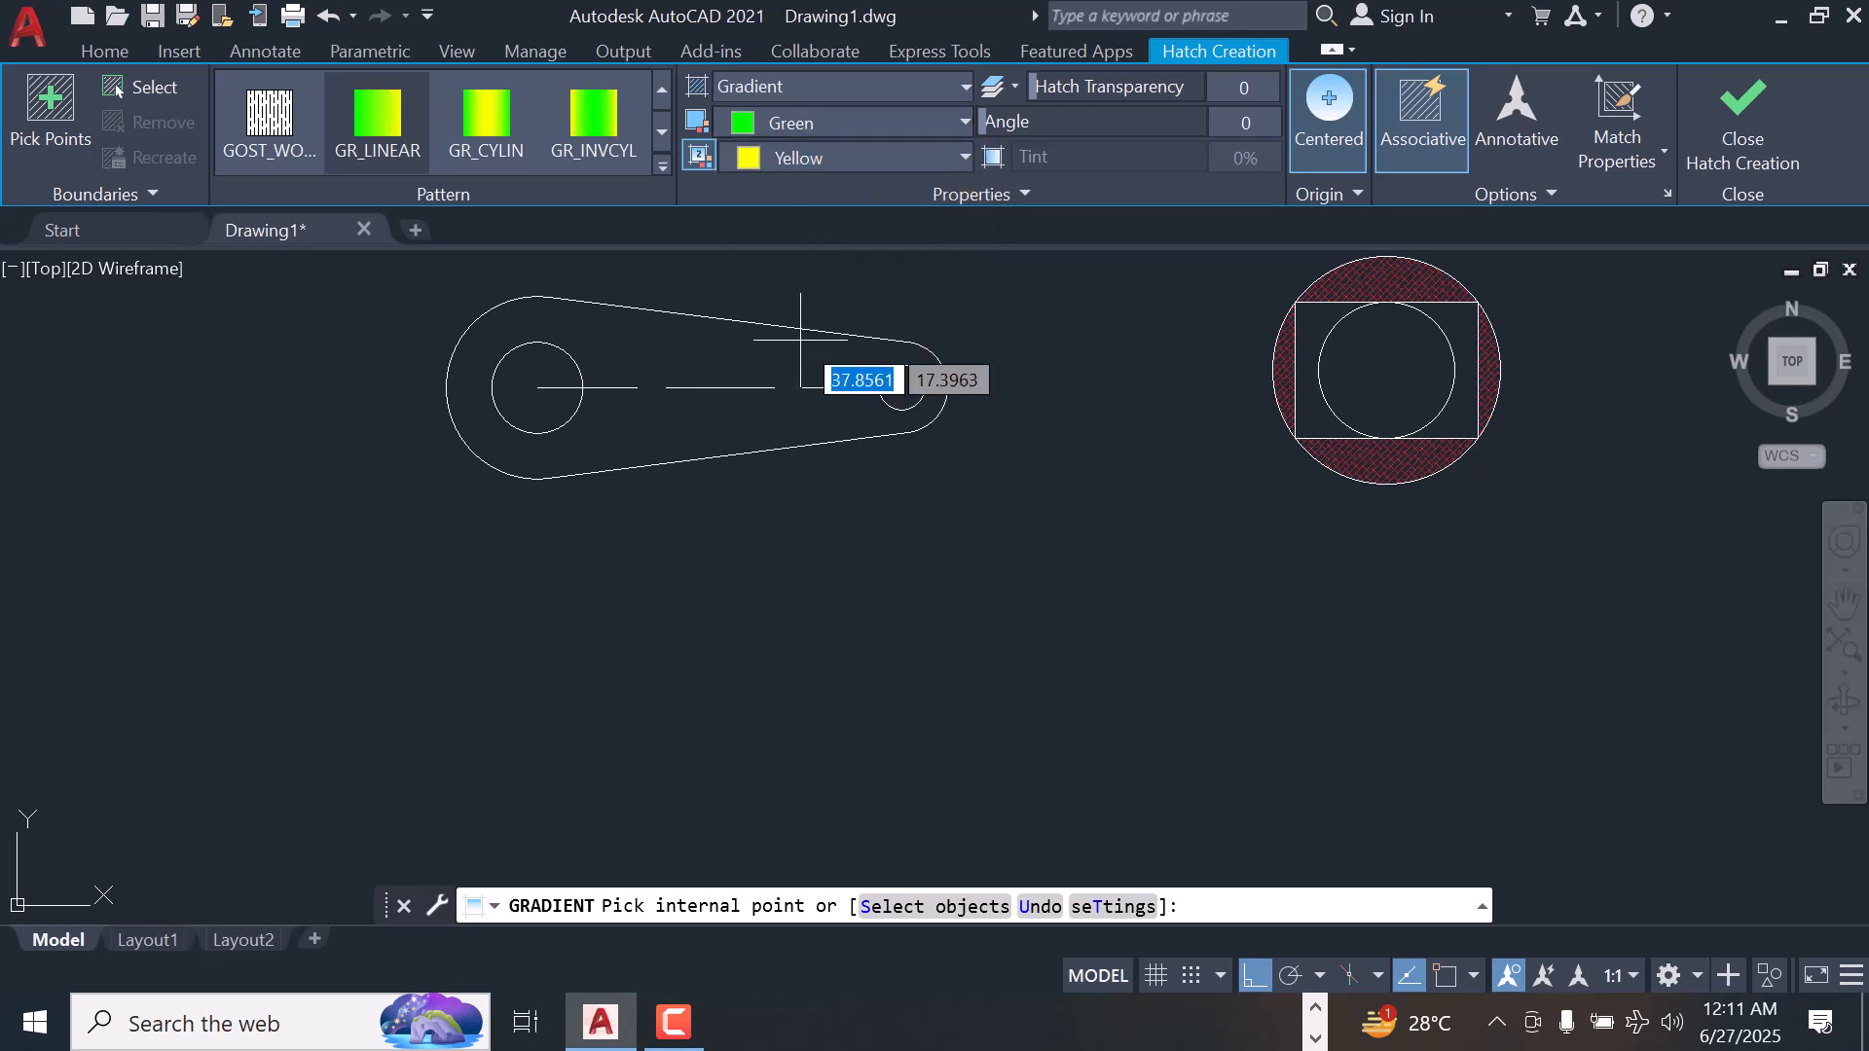
{"action": "left_click", "coordinate": [802, 367]}
{"action": "left_click", "coordinate": [859, 158]}
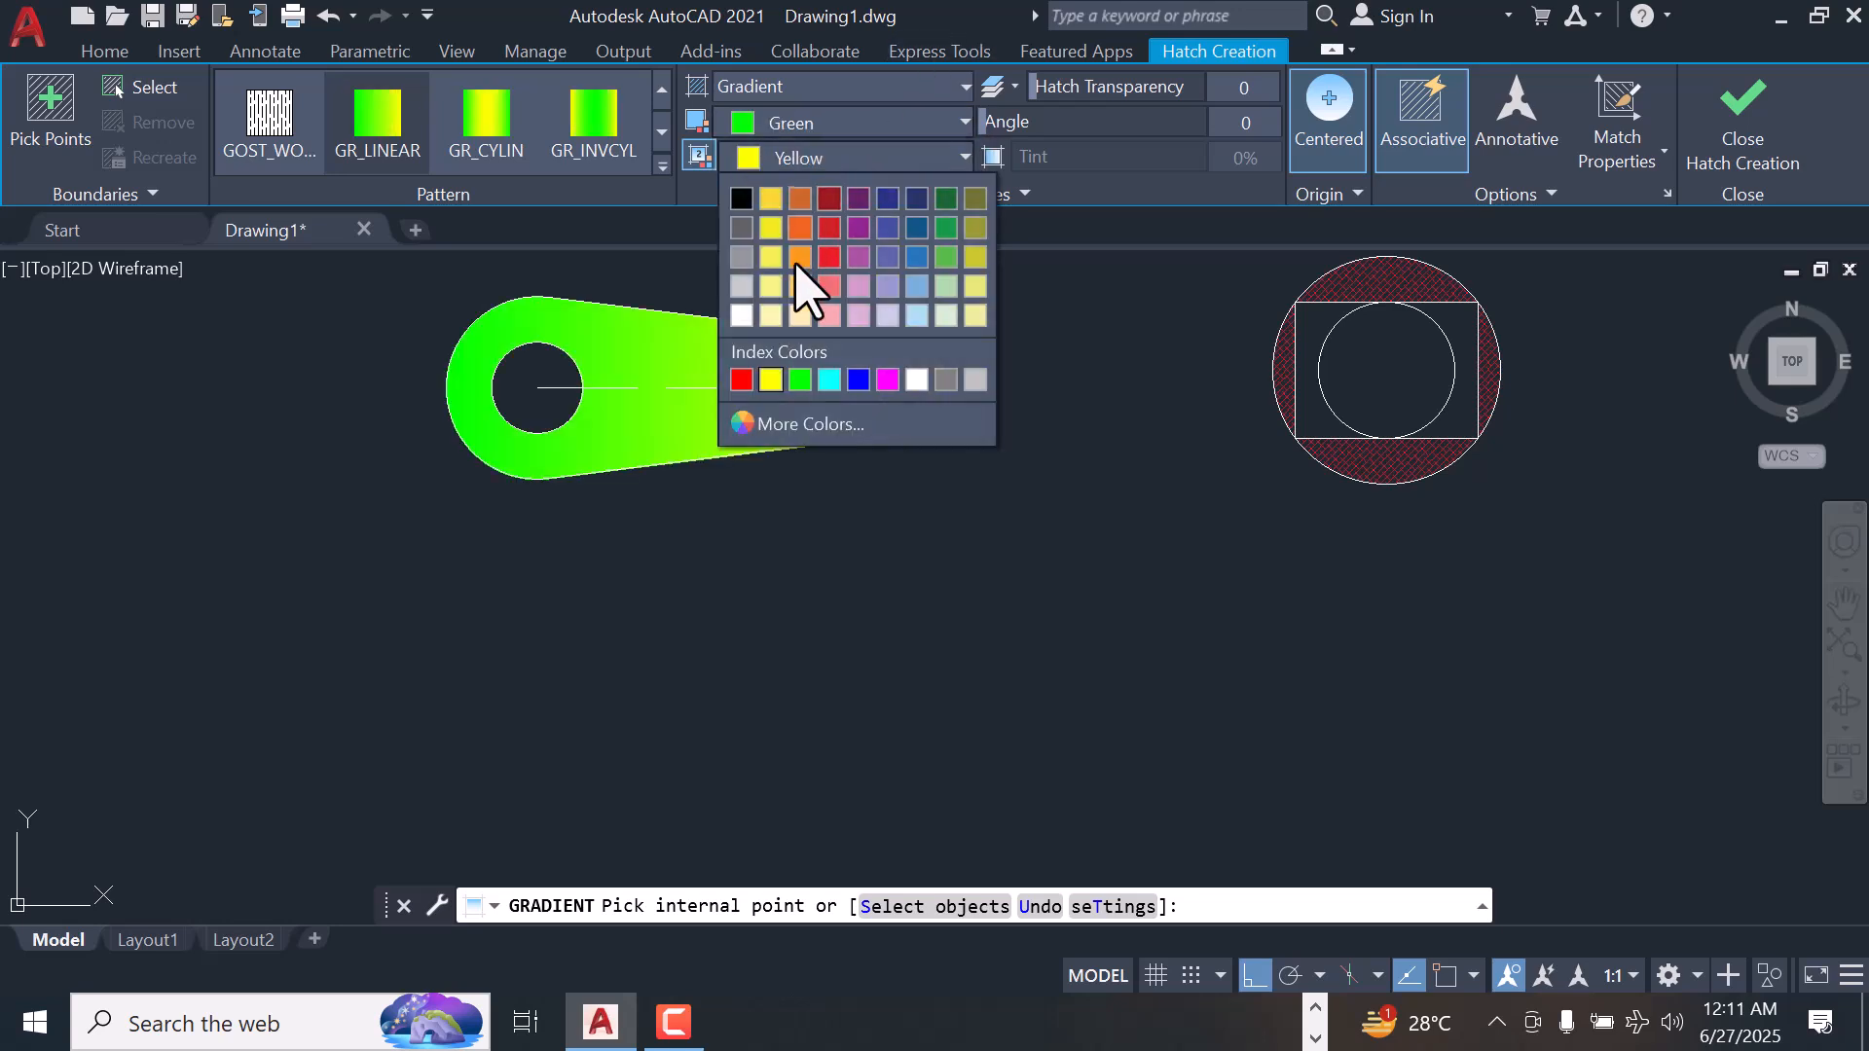
{"action": "left_click", "coordinate": [800, 382]}
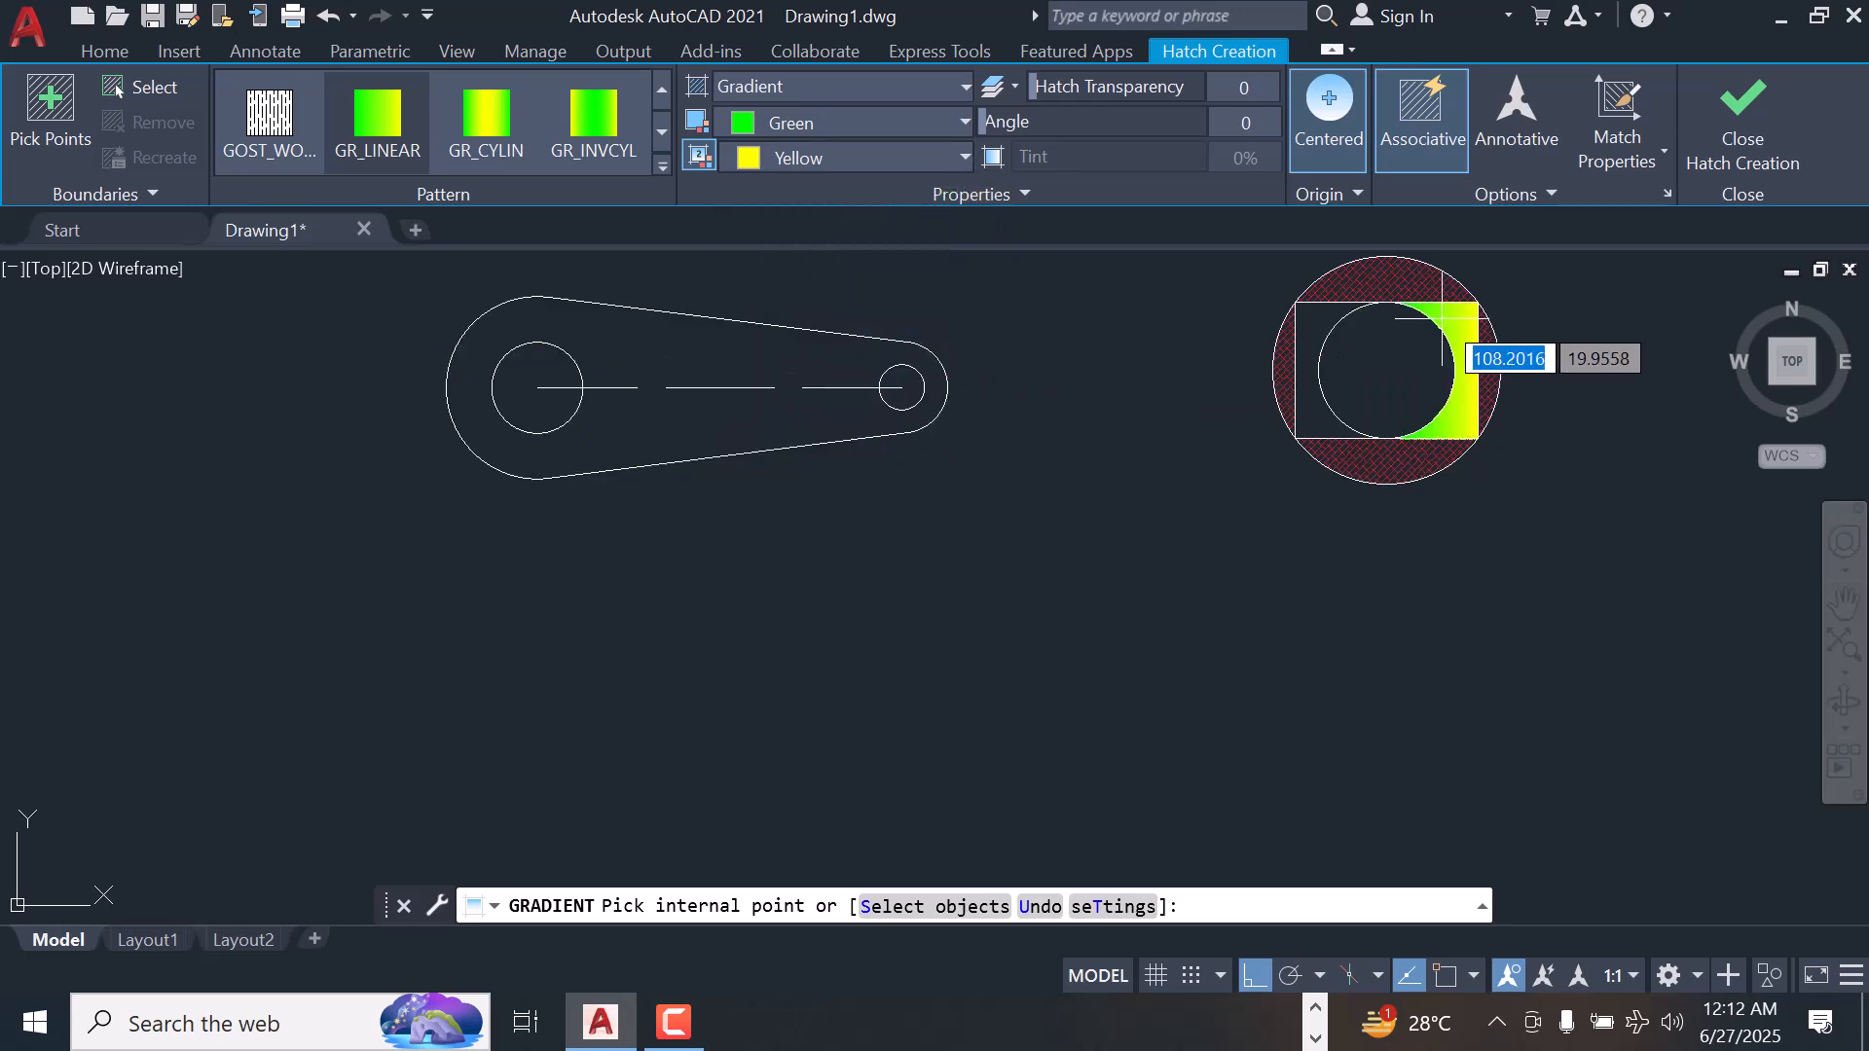
{"action": "left_click", "coordinate": [1304, 324]}
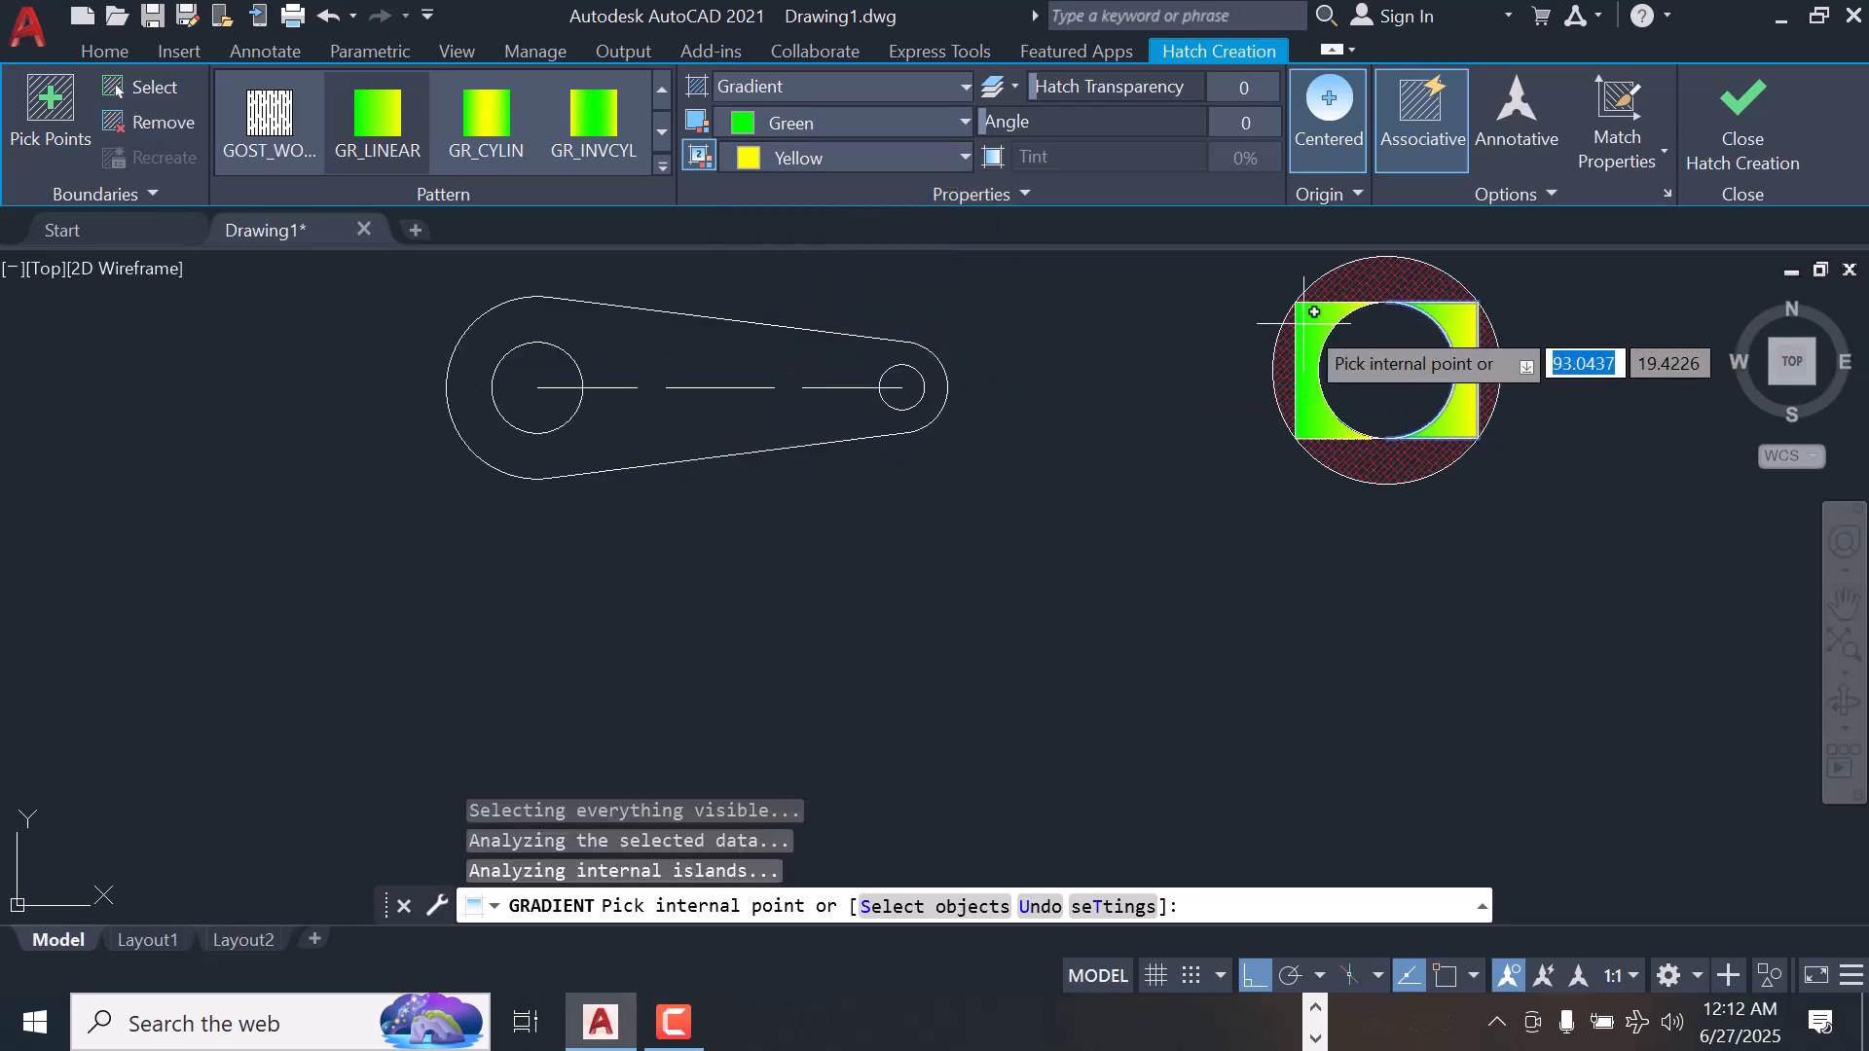
Set the second gradient color of the rectangle fill to green and finish the fill
{"action": "scroll", "coordinate": [1415, 299], "scroll_direction": "up", "scroll_amount": 5}
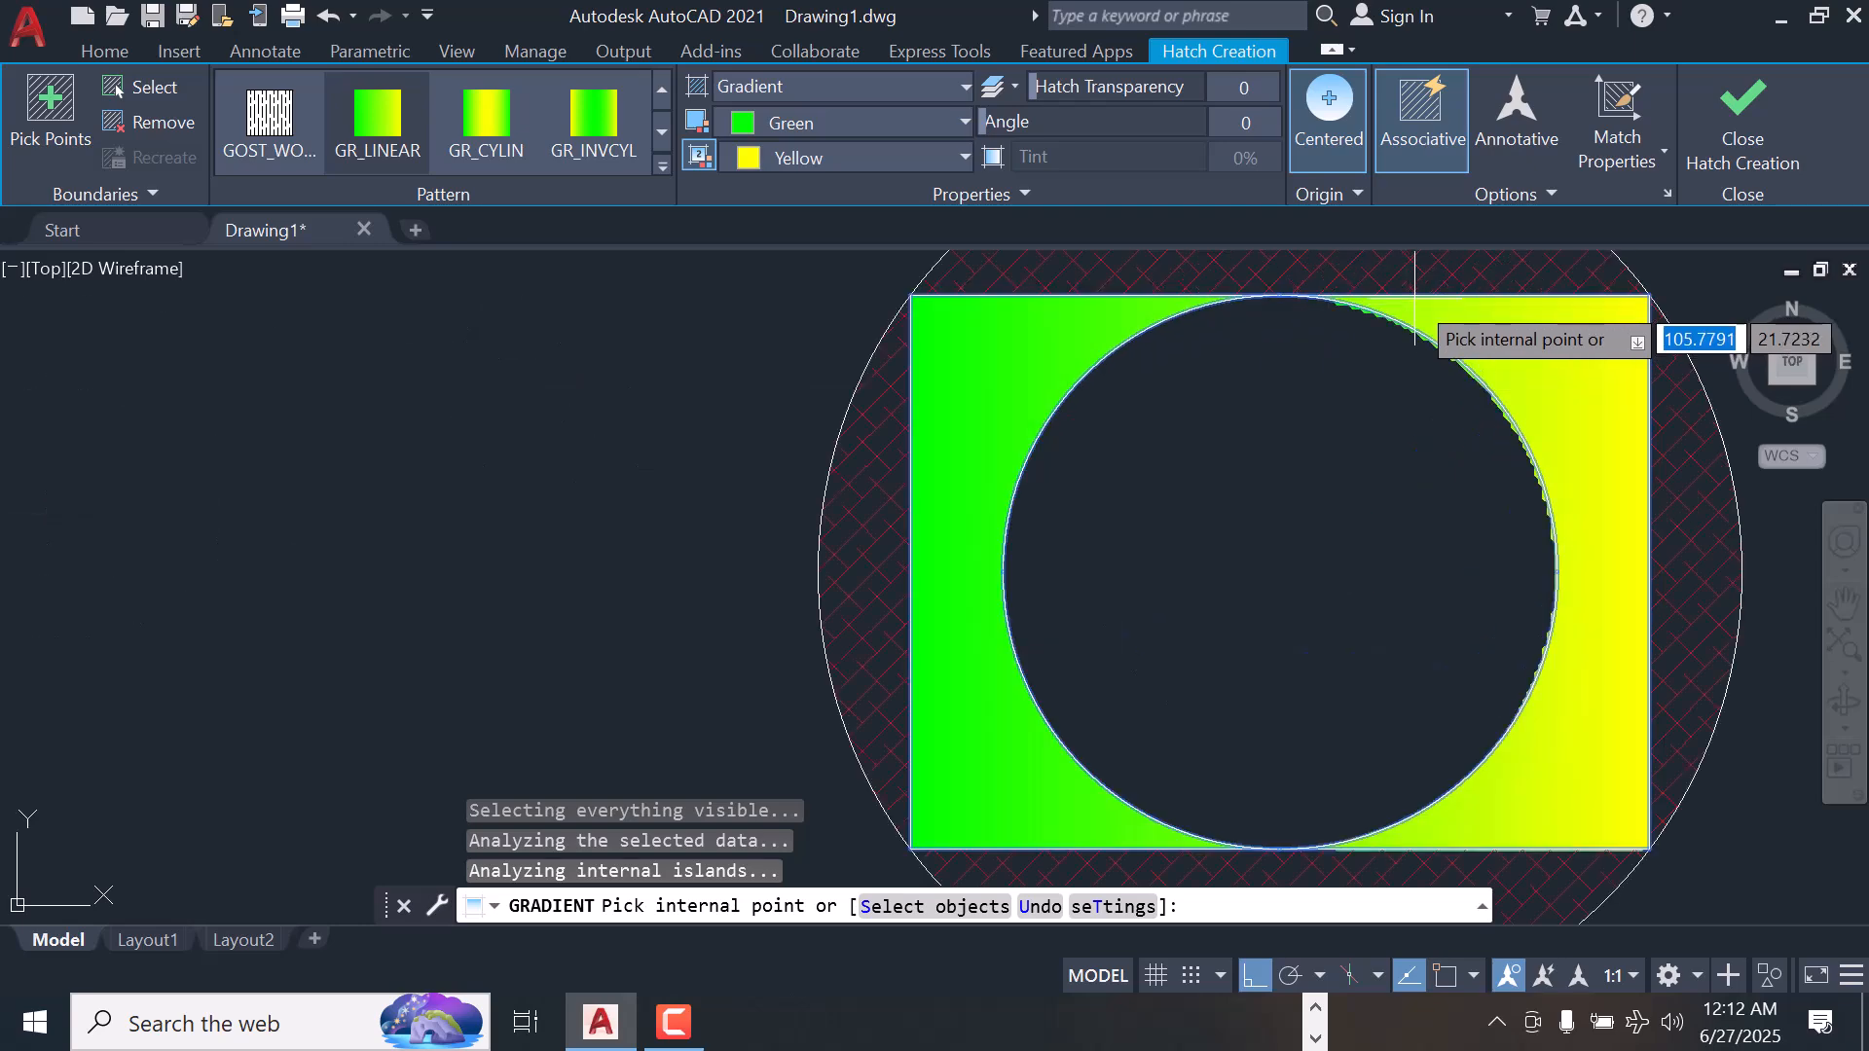
{"action": "scroll", "coordinate": [1414, 300], "scroll_direction": "up", "scroll_amount": 2}
{"action": "scroll", "coordinate": [1270, 306], "scroll_direction": "down", "scroll_amount": 6}
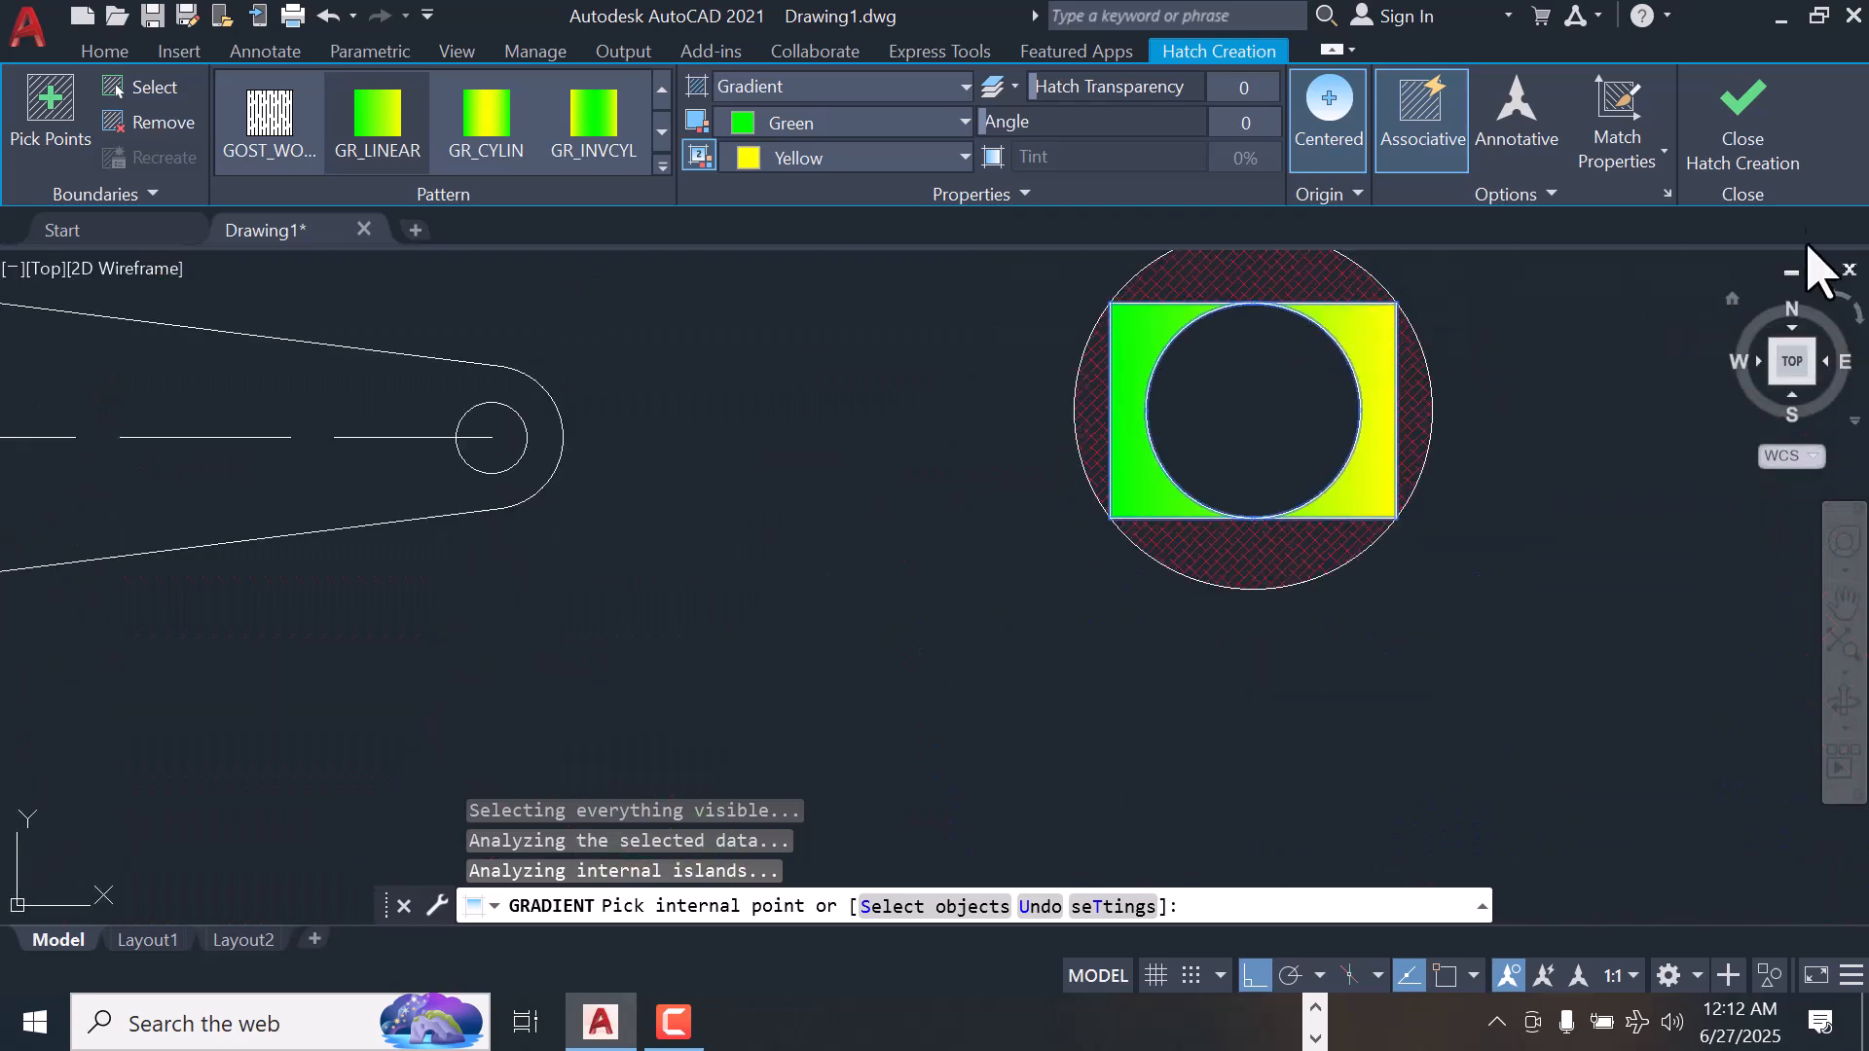
{"action": "left_click", "coordinate": [949, 157]}
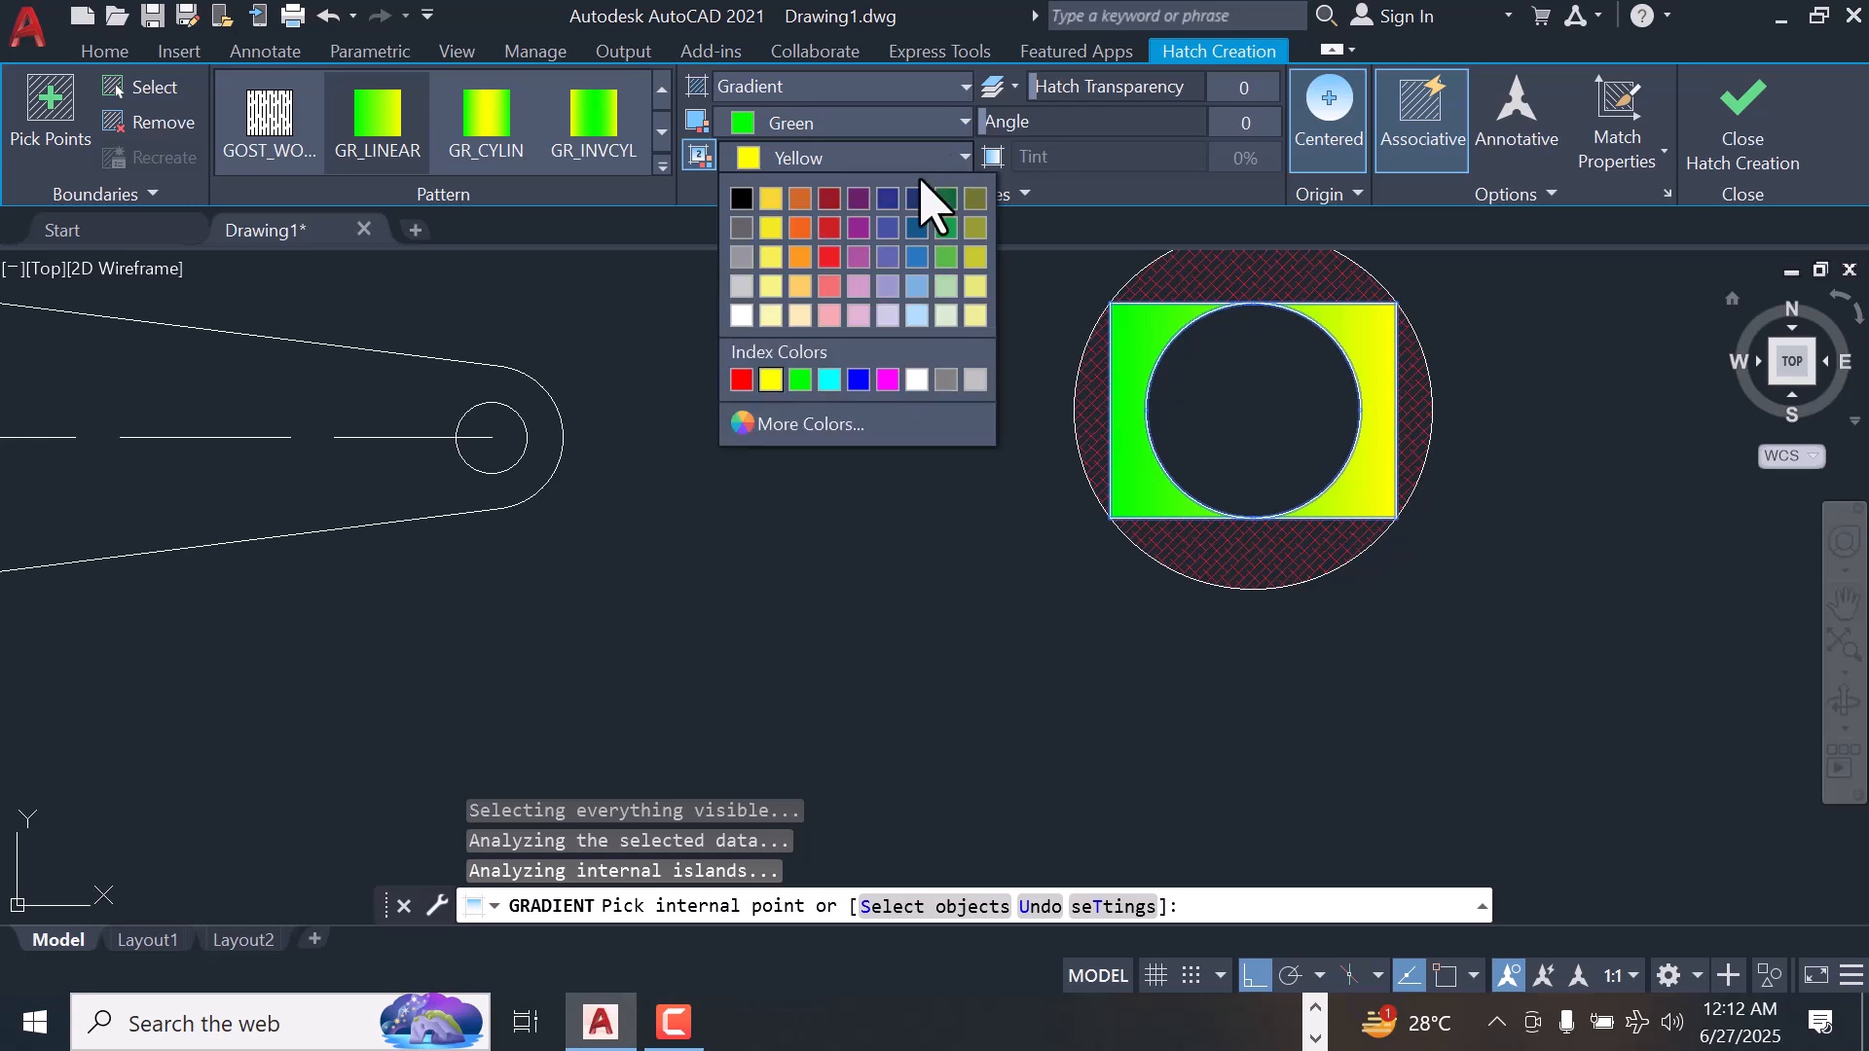
{"action": "left_click", "coordinate": [800, 380]}
{"action": "left_click", "coordinate": [1706, 161]}
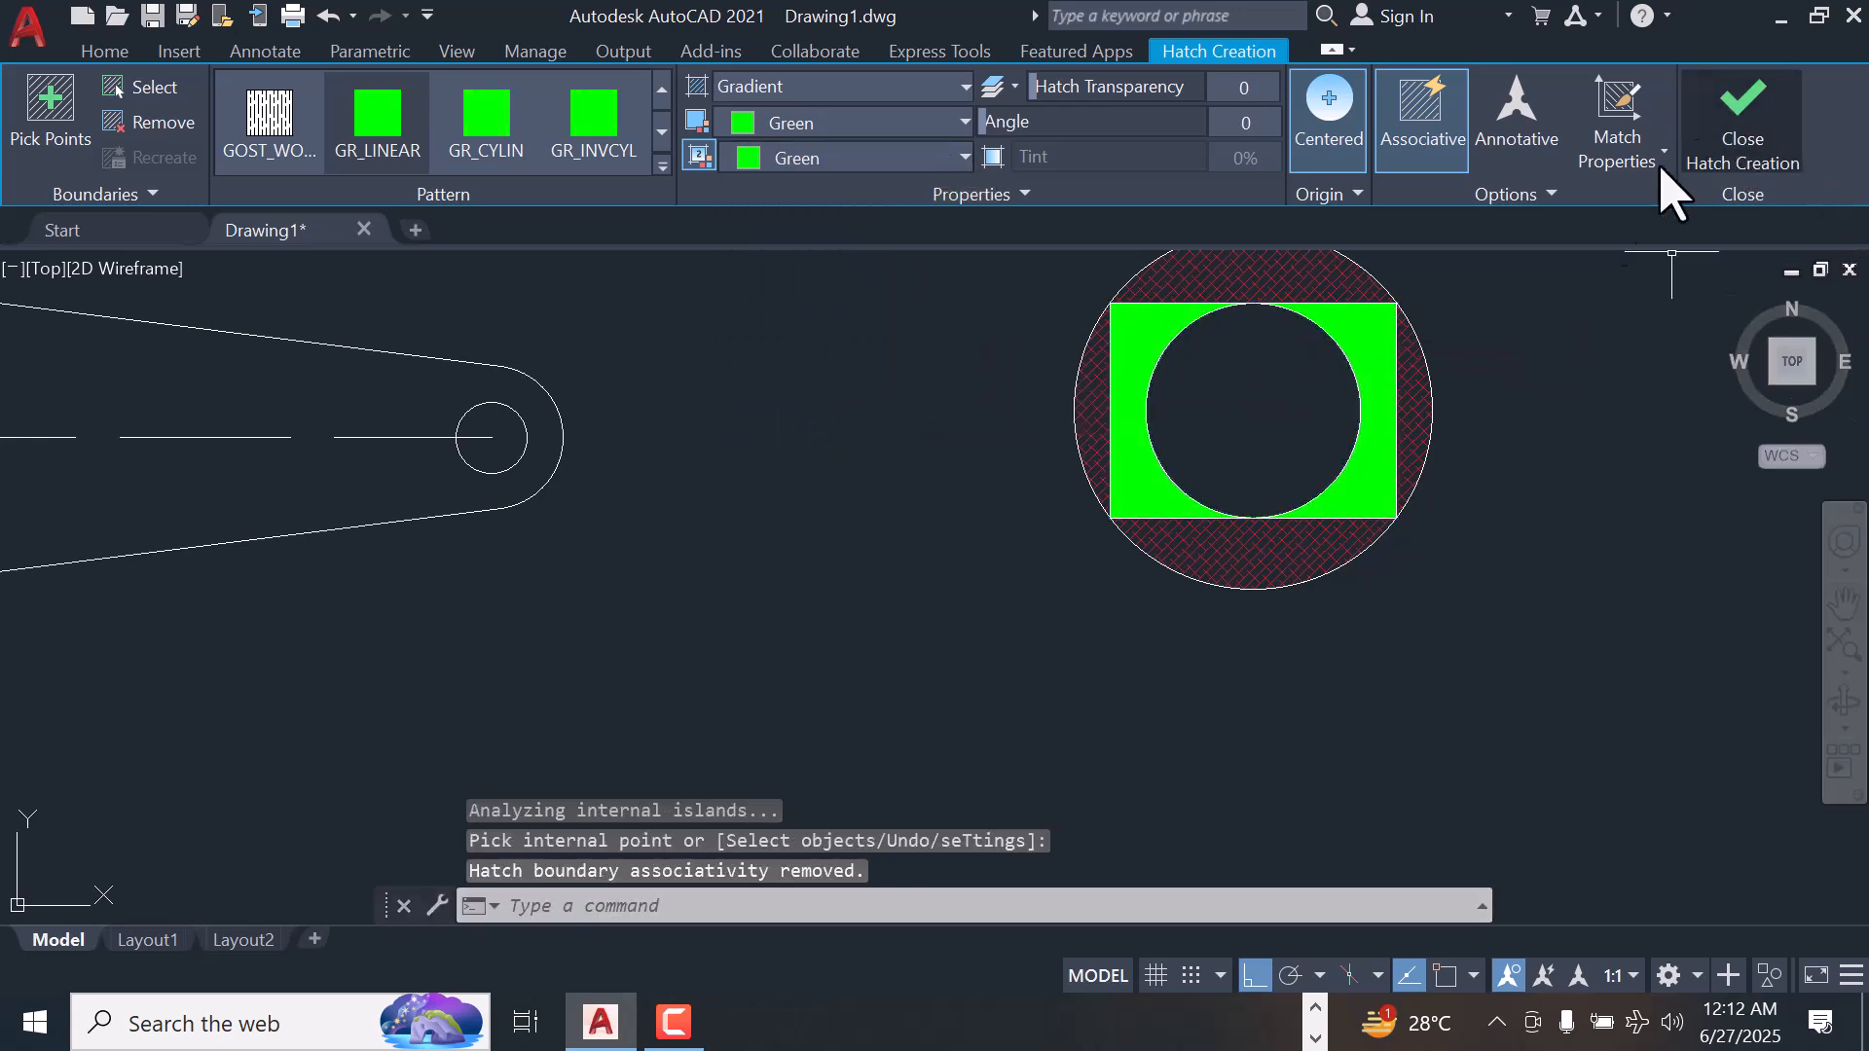
Fill the inner circle inside the rectangle with a linear gradient using dark red 153,27,30 for both colors, and finish the fill
{"action": "scroll", "coordinate": [1321, 378], "scroll_direction": "down", "scroll_amount": 4}
{"action": "scroll", "coordinate": [1297, 378], "scroll_direction": "up", "scroll_amount": 2}
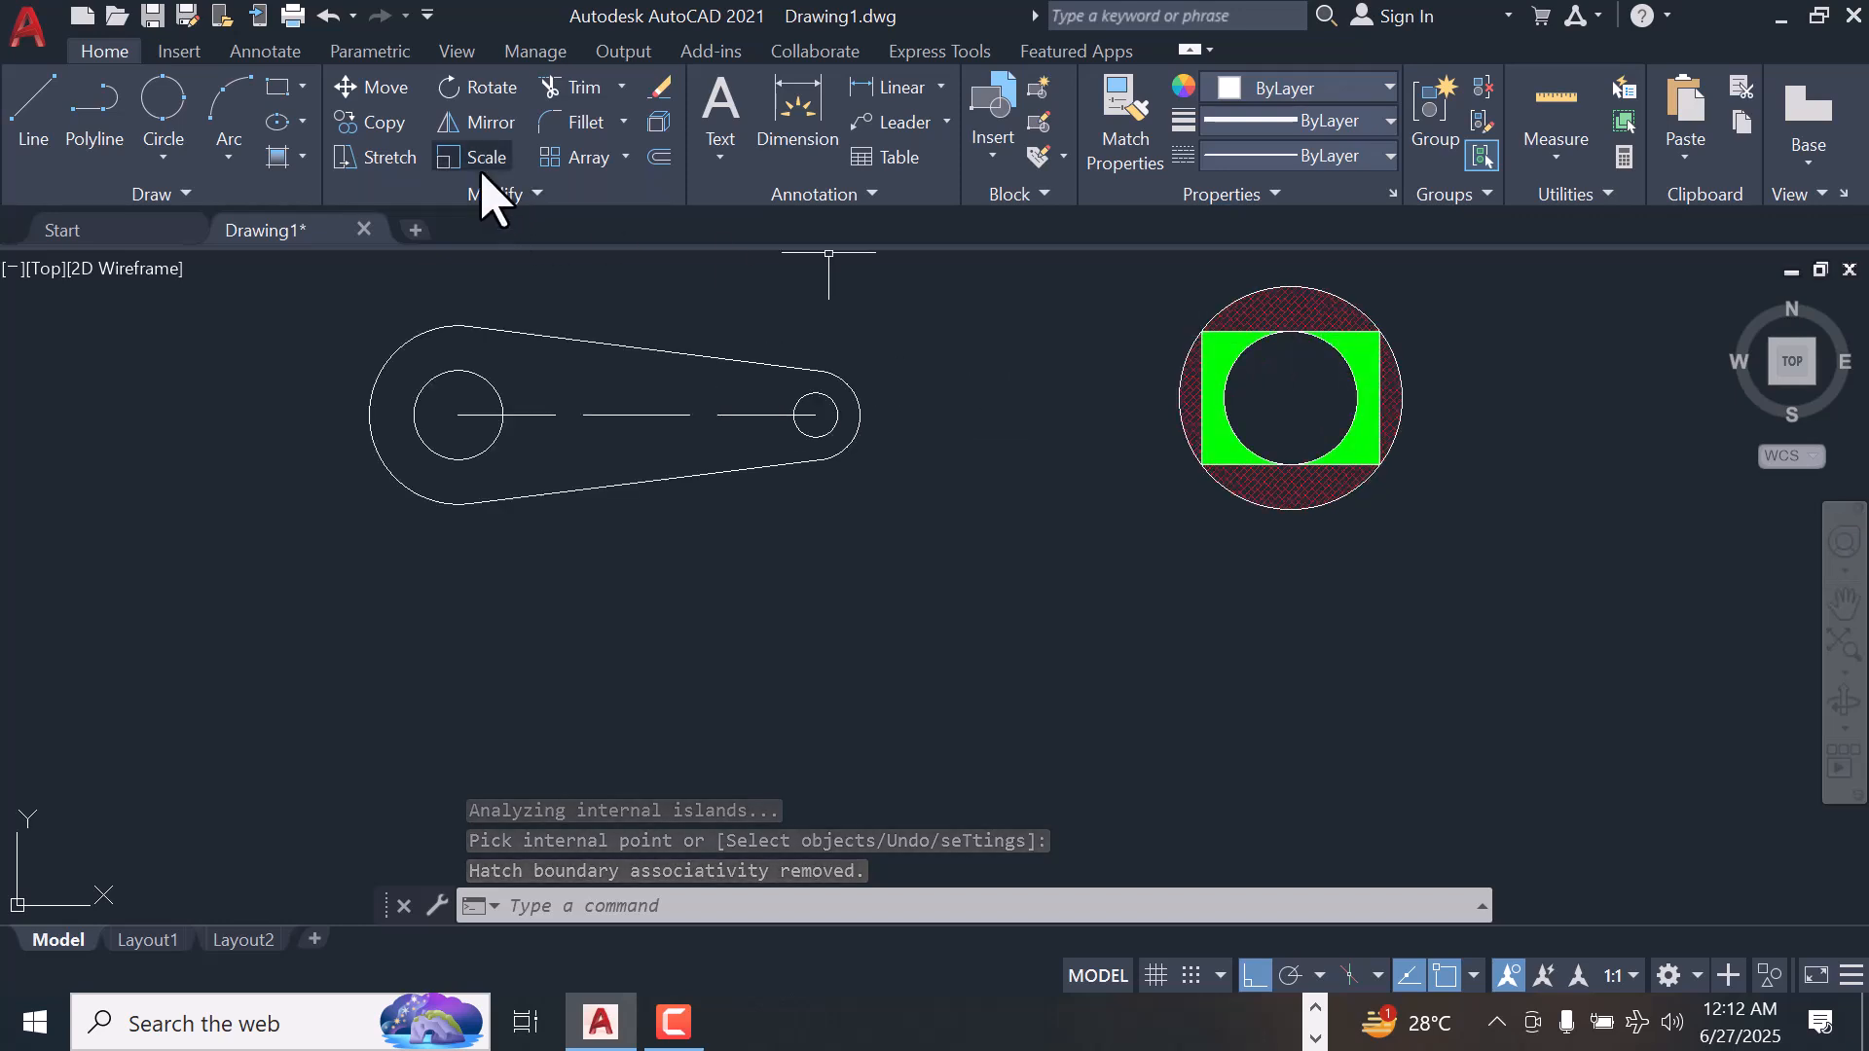
{"action": "left_click", "coordinate": [303, 157]}
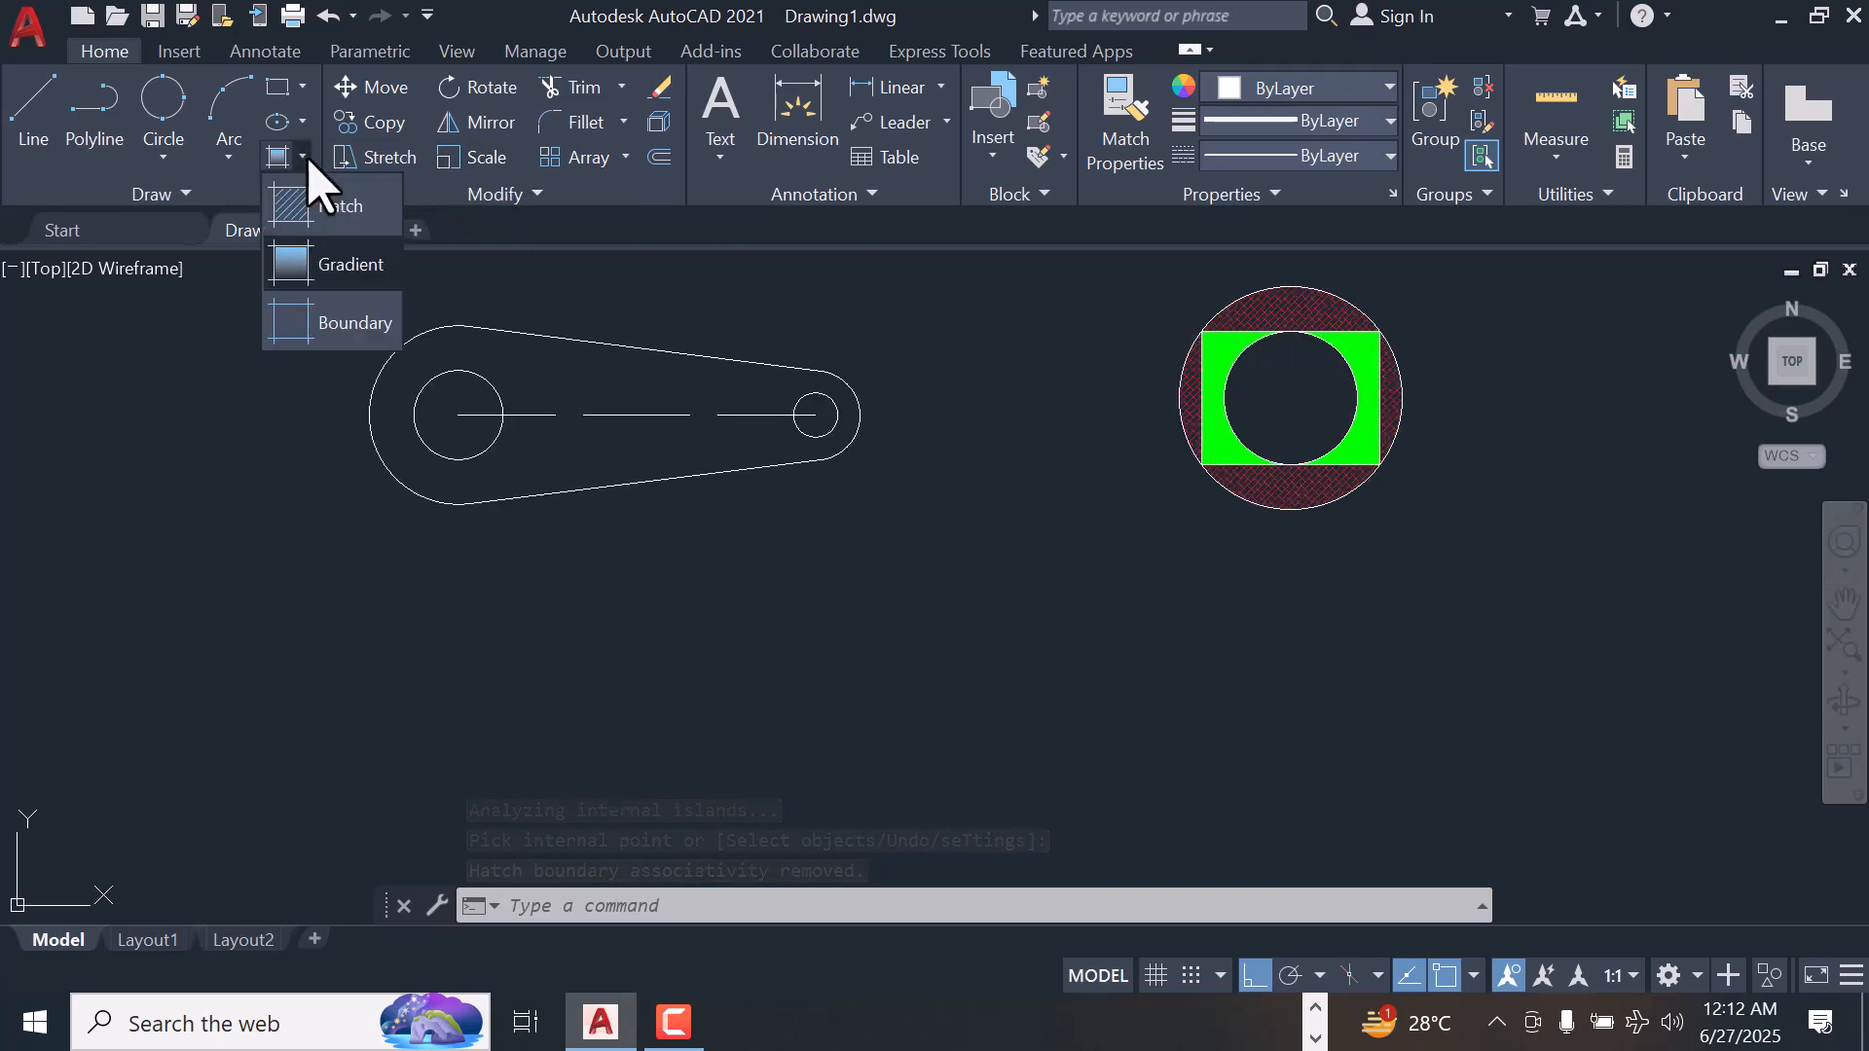
{"action": "left_click", "coordinate": [328, 263]}
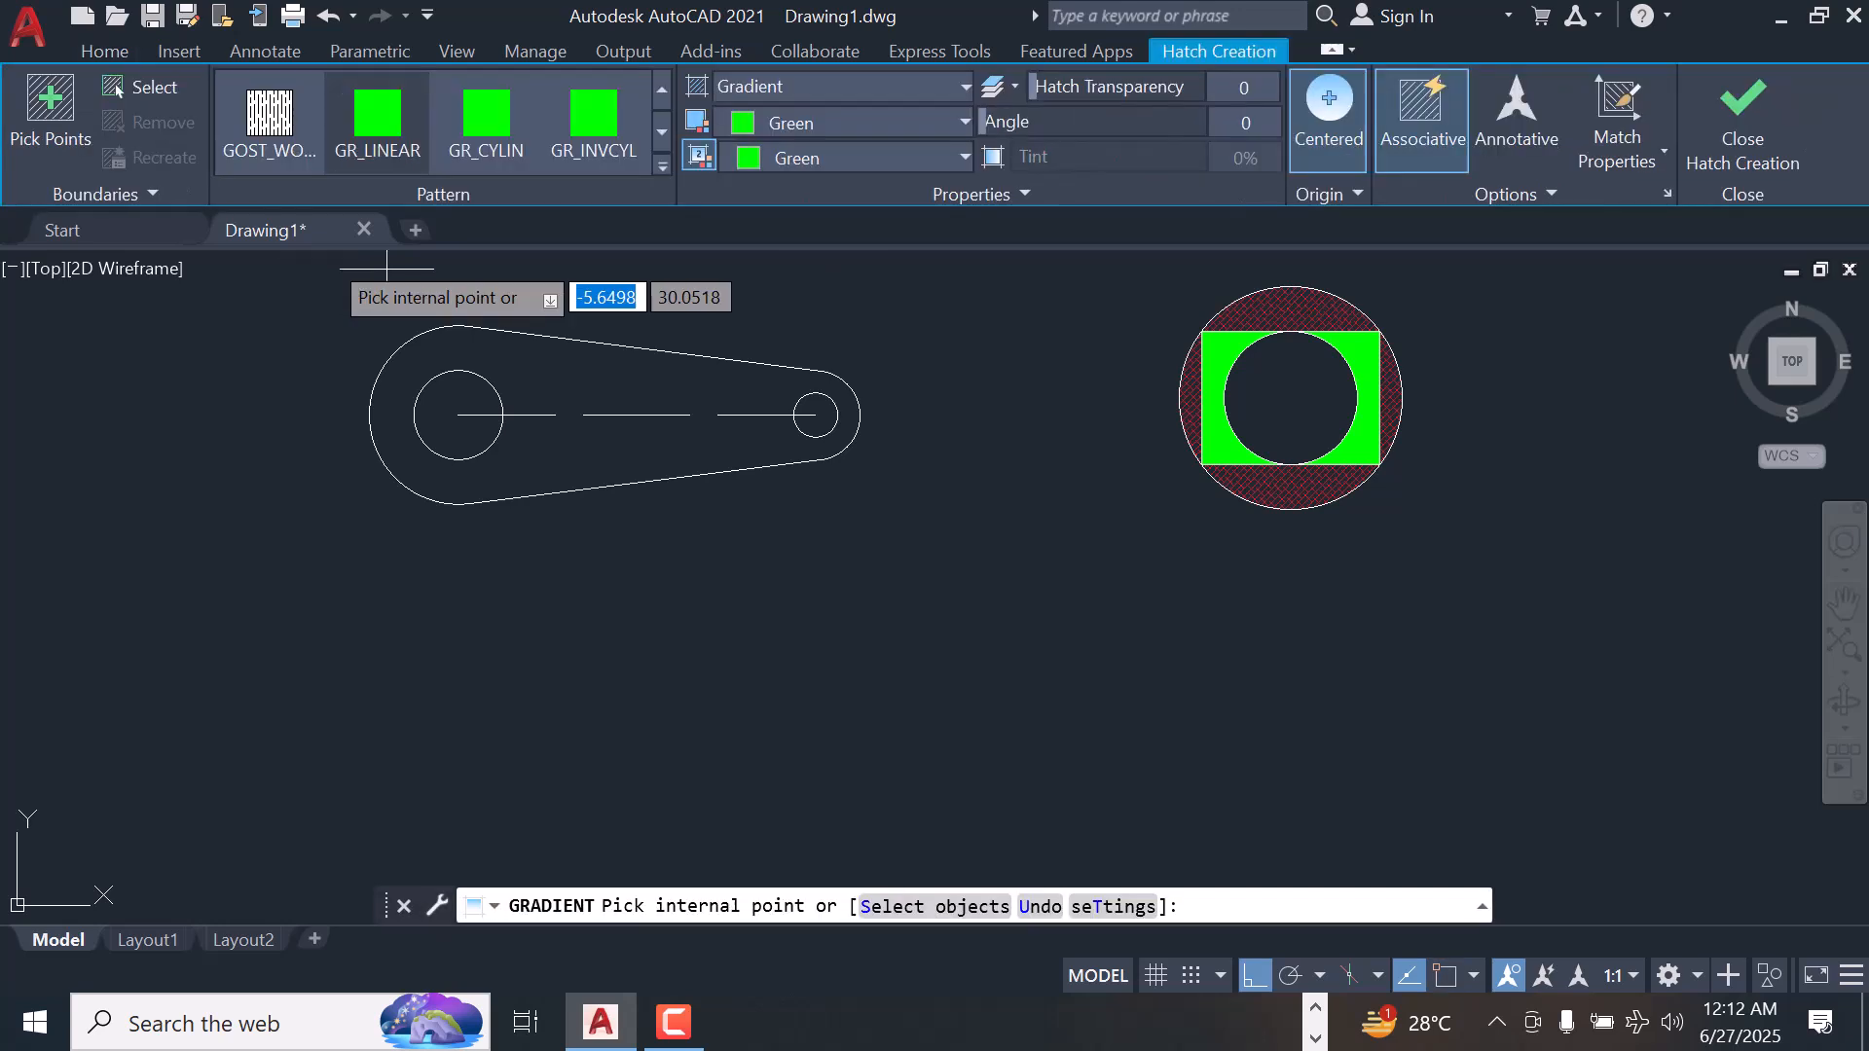
{"action": "left_click", "coordinate": [959, 123]}
{"action": "left_click", "coordinate": [735, 346]}
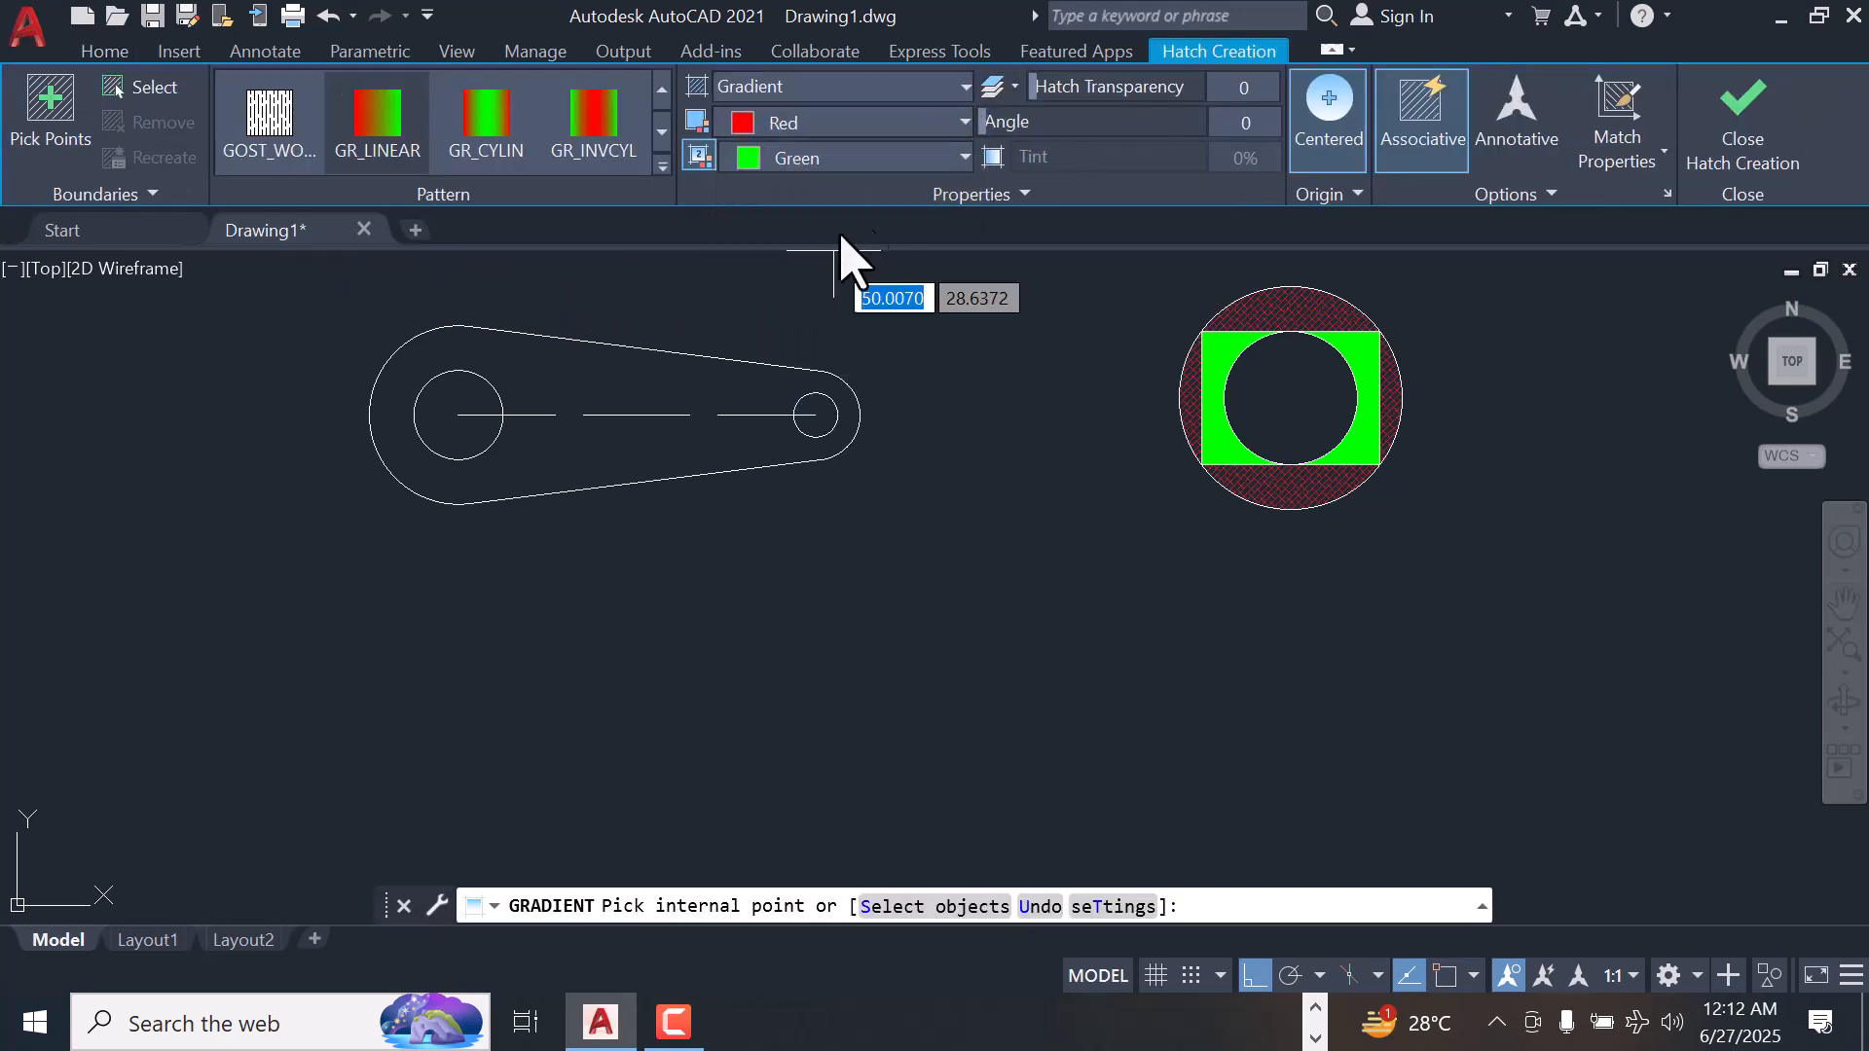
{"action": "left_click", "coordinate": [856, 158]}
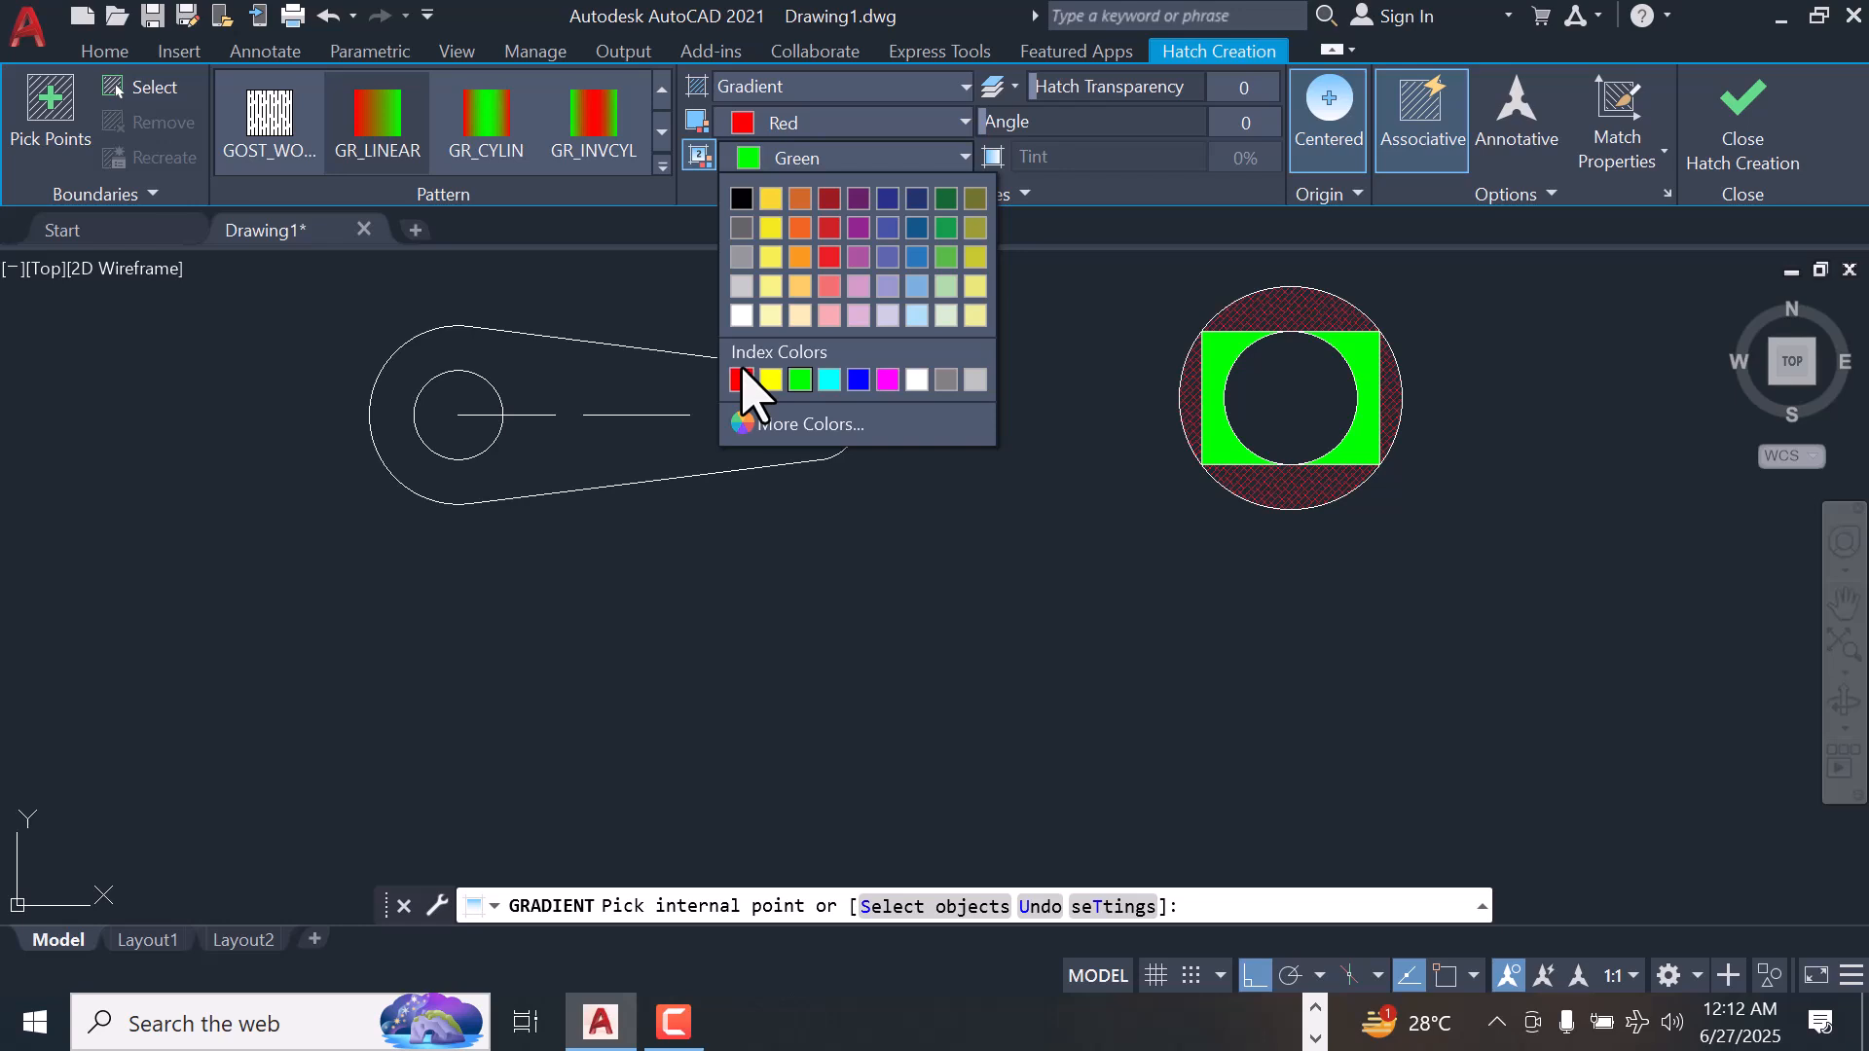
{"action": "left_click", "coordinate": [828, 199]}
{"action": "left_click", "coordinate": [856, 164]}
{"action": "left_click", "coordinate": [861, 147]}
{"action": "left_click", "coordinate": [868, 122]}
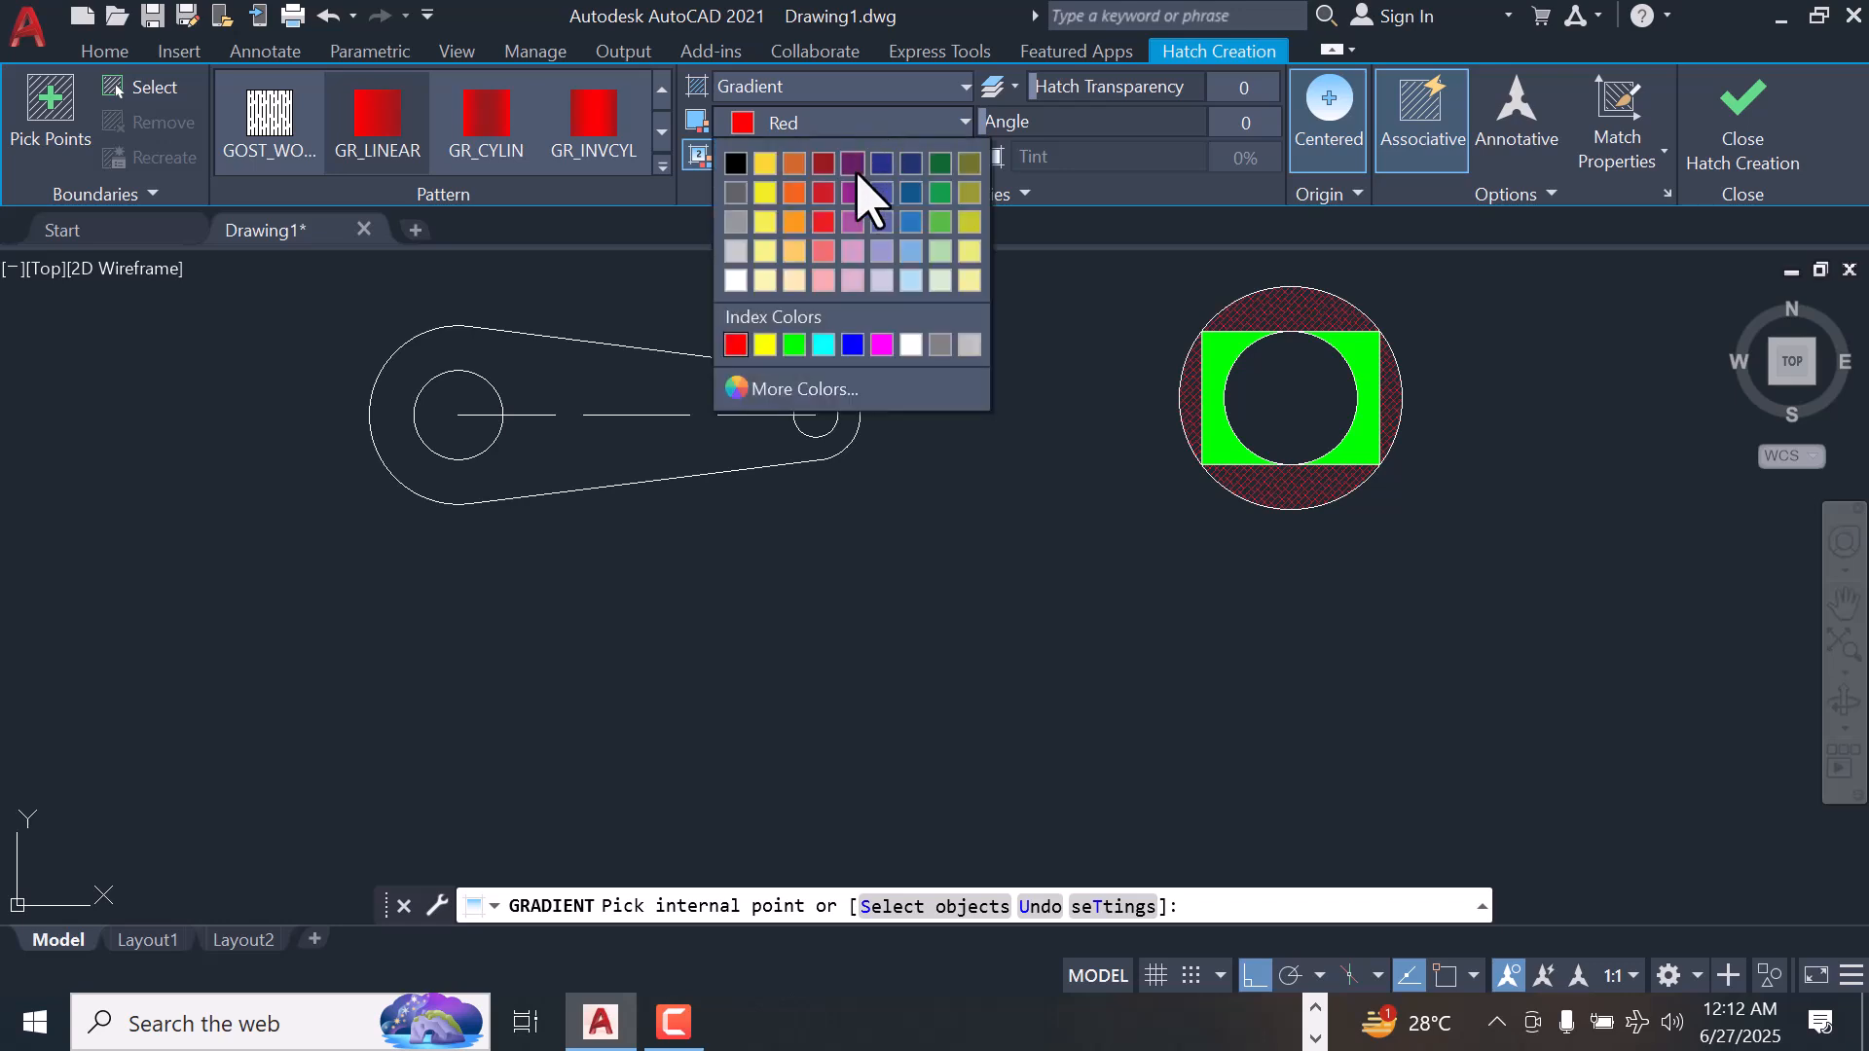
{"action": "left_click", "coordinate": [824, 164]}
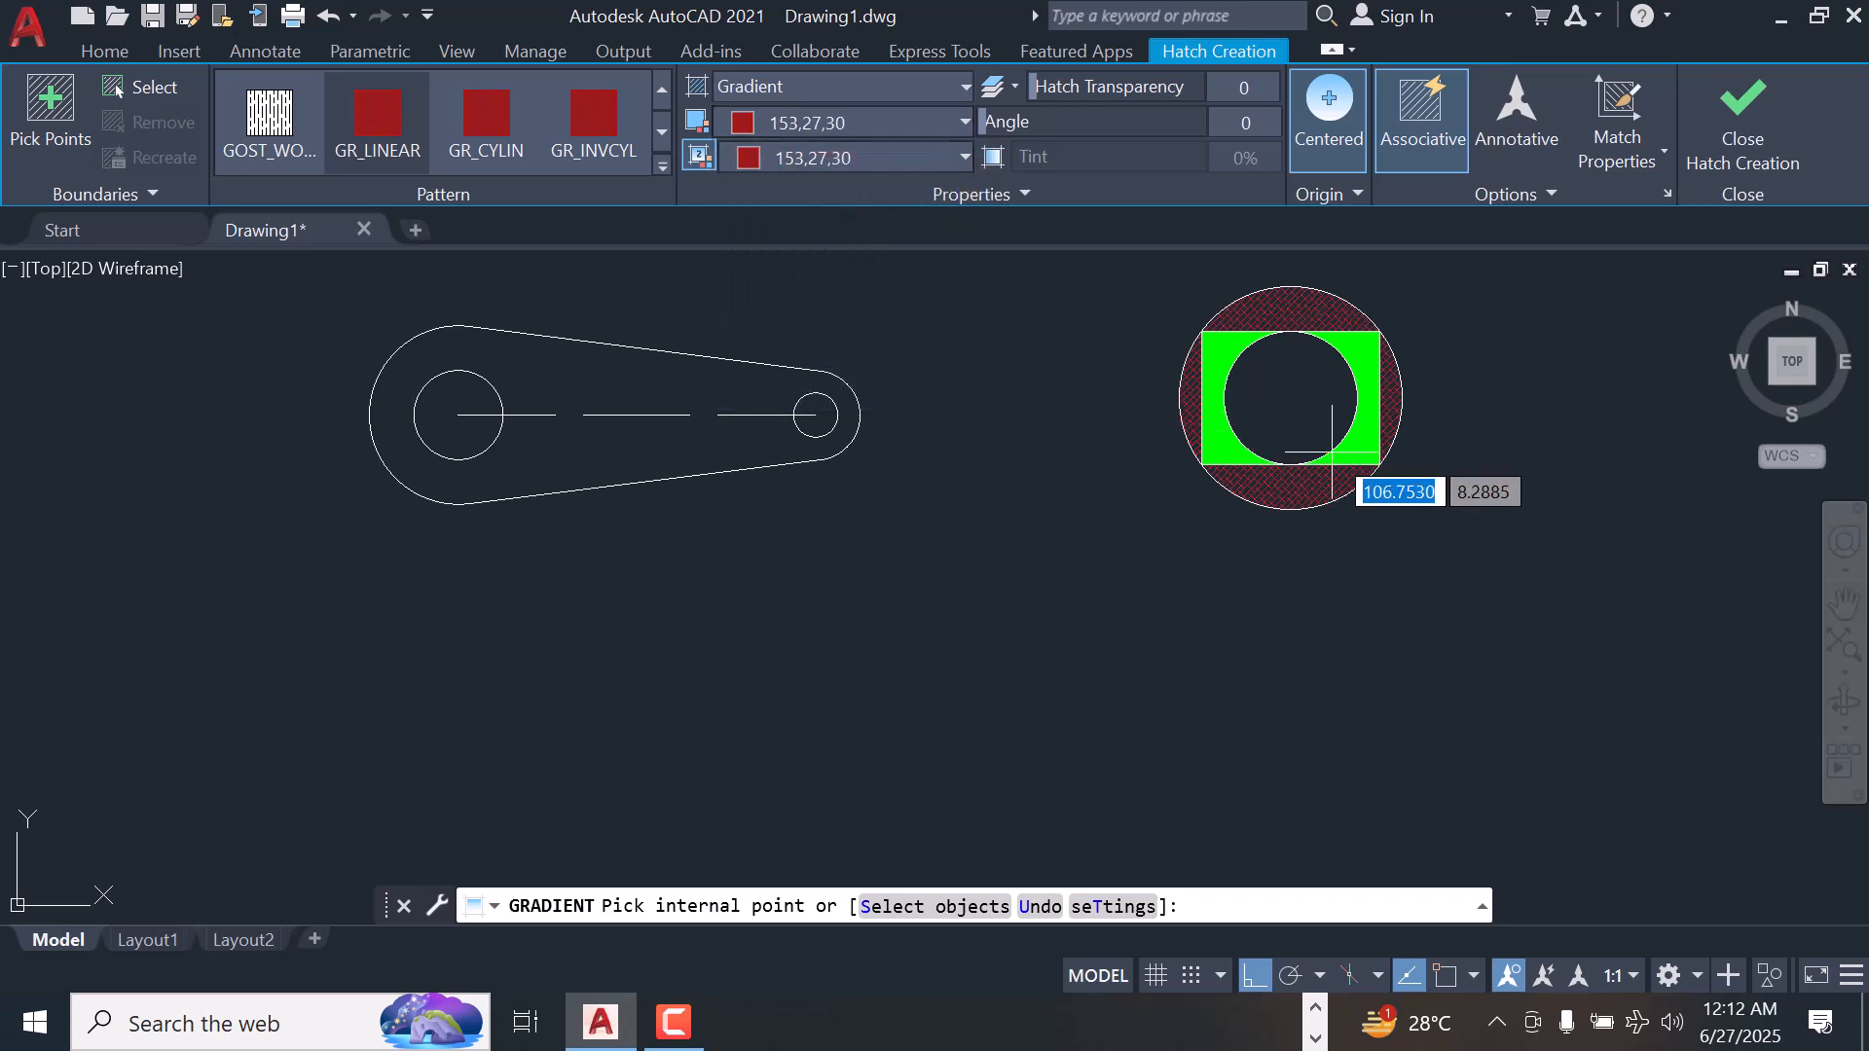
{"action": "left_click", "coordinate": [1305, 389]}
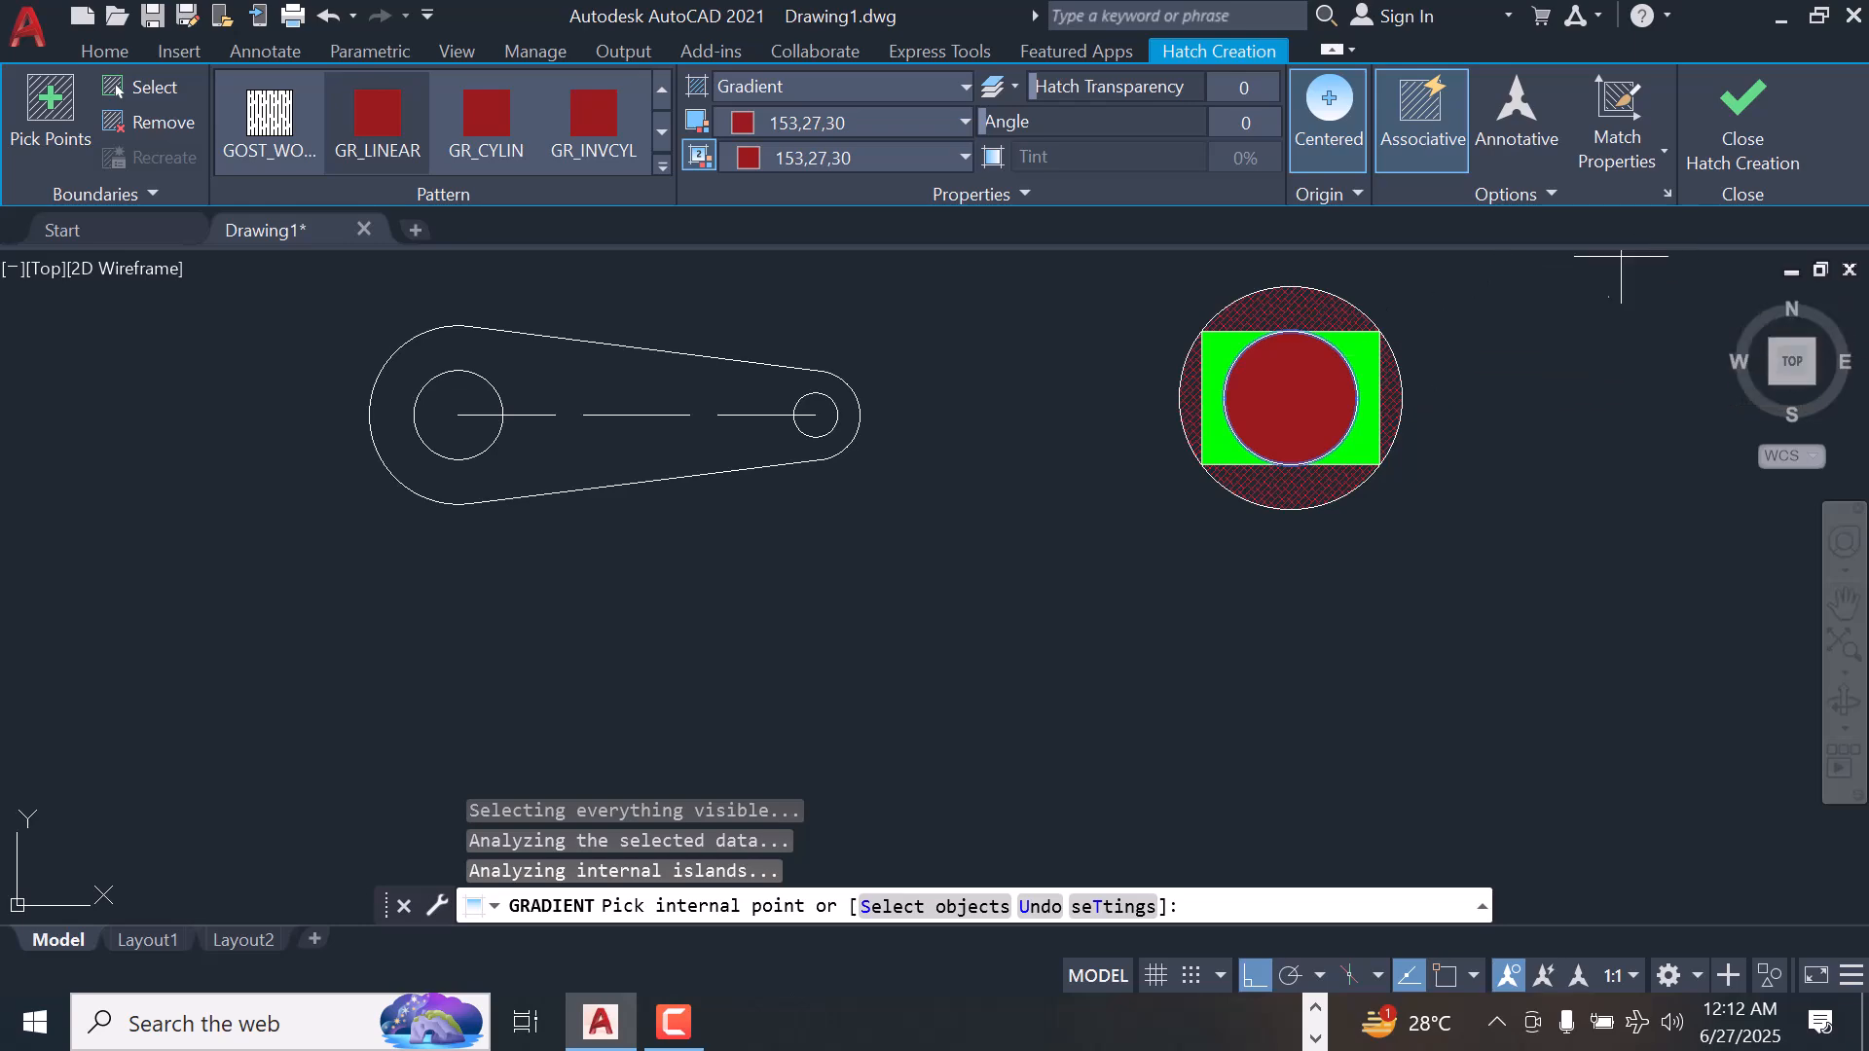
{"action": "left_click", "coordinate": [1745, 112]}
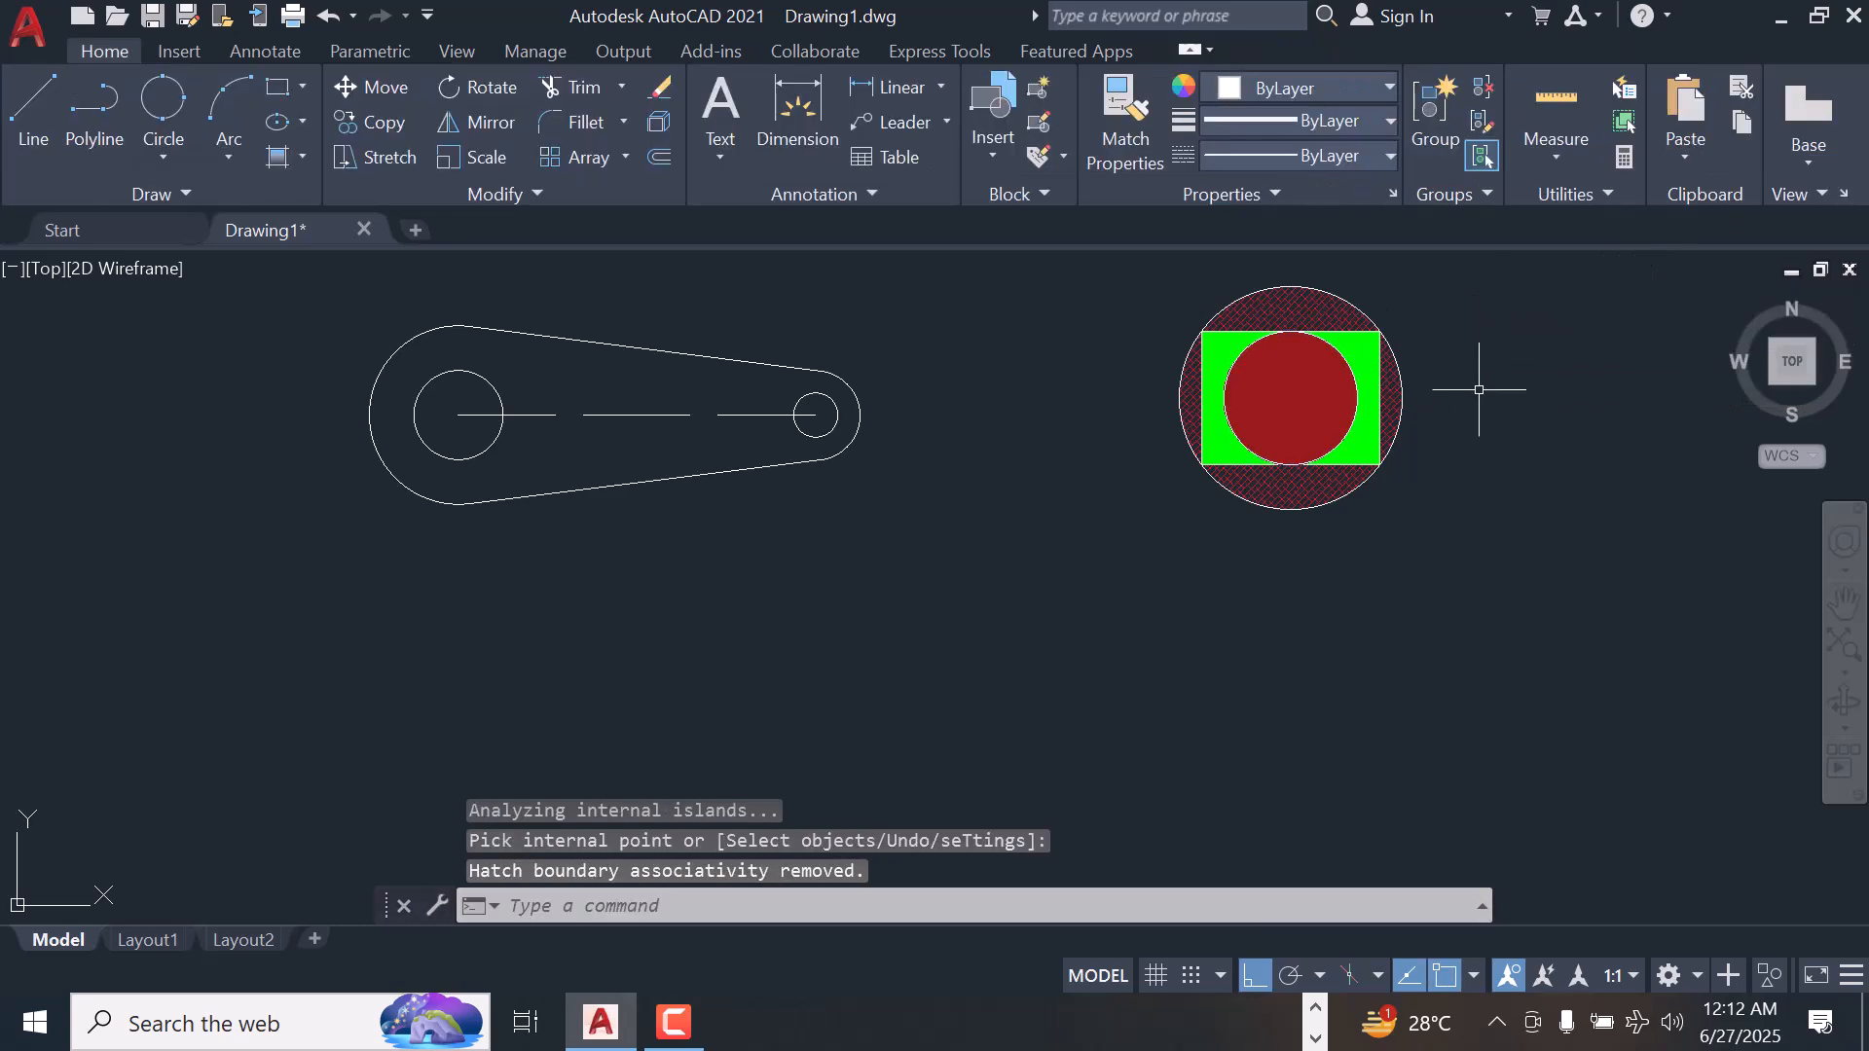
Change the color of the segment hatch around the rectangle to orange 248,153,30 and finish editing the hatch
{"action": "scroll", "coordinate": [1467, 397], "scroll_direction": "up", "scroll_amount": 2}
{"action": "scroll", "coordinate": [1467, 397], "scroll_direction": "down", "scroll_amount": 2}
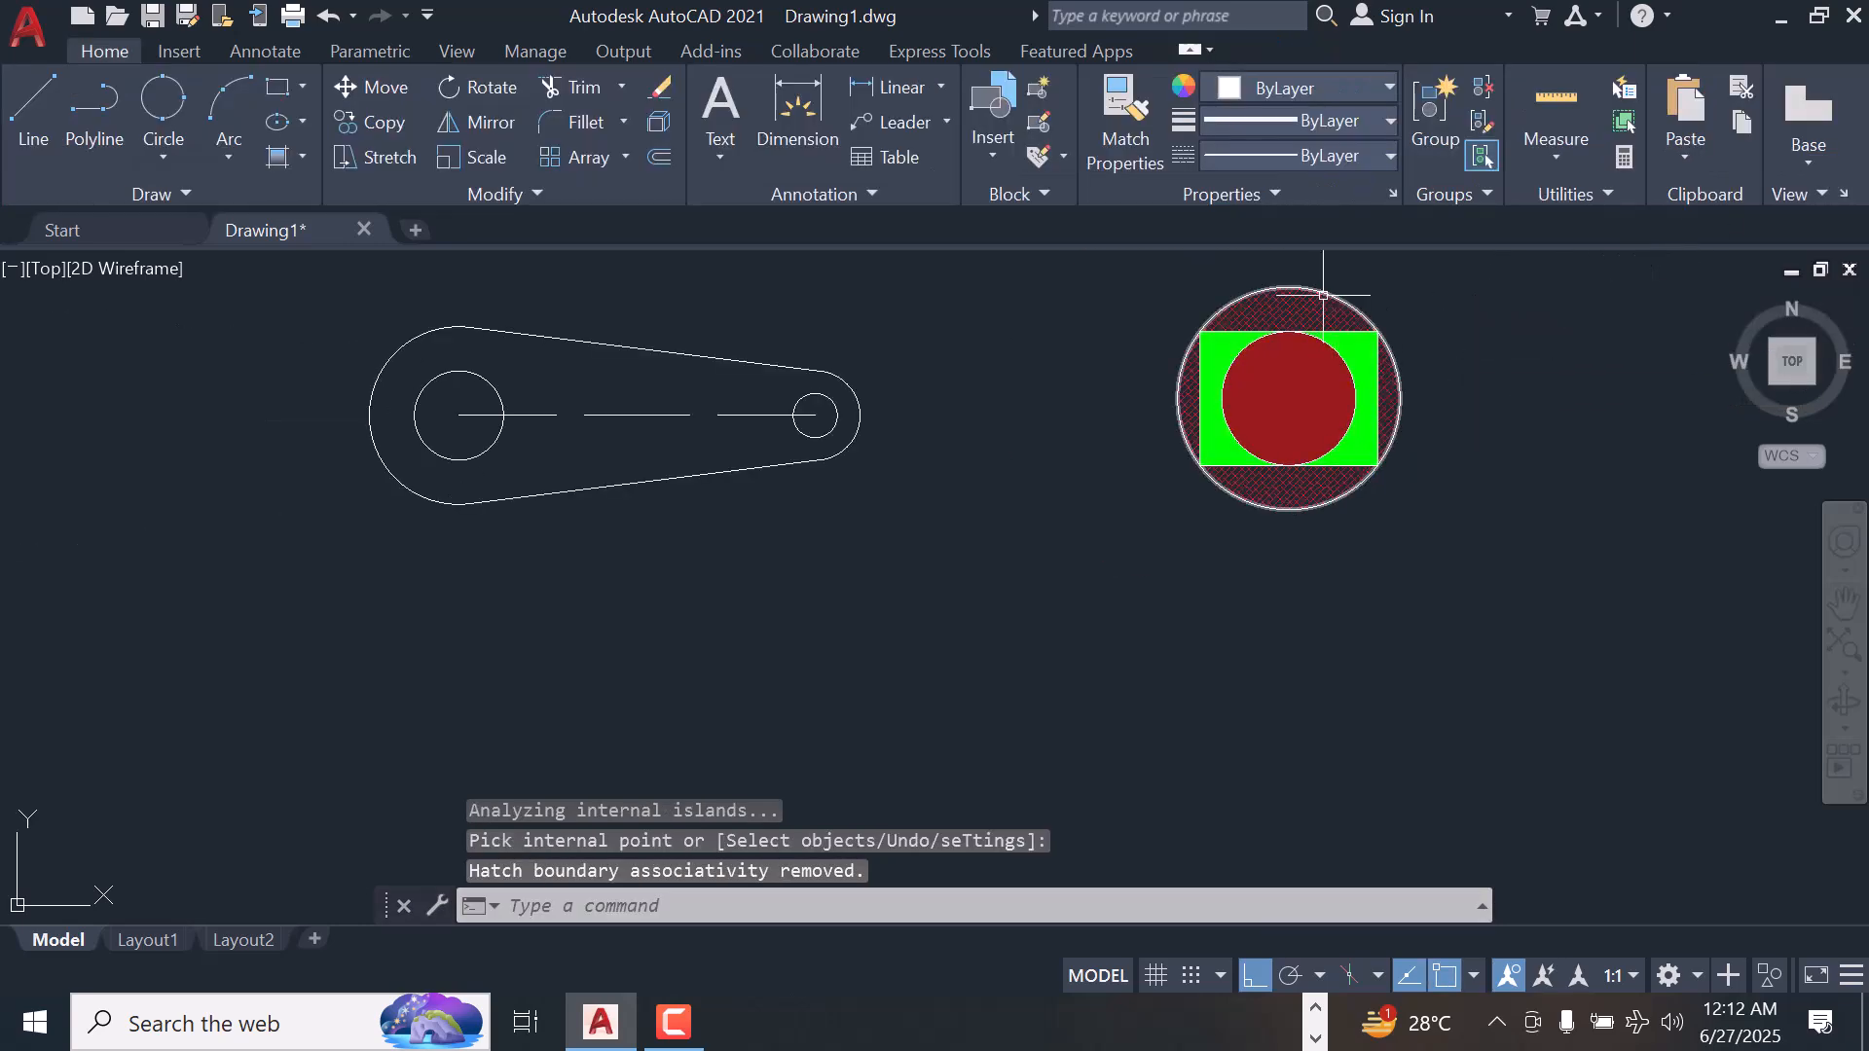
{"action": "scroll", "coordinate": [1326, 290], "scroll_direction": "up", "scroll_amount": 2}
{"action": "left_click", "coordinate": [1447, 453]}
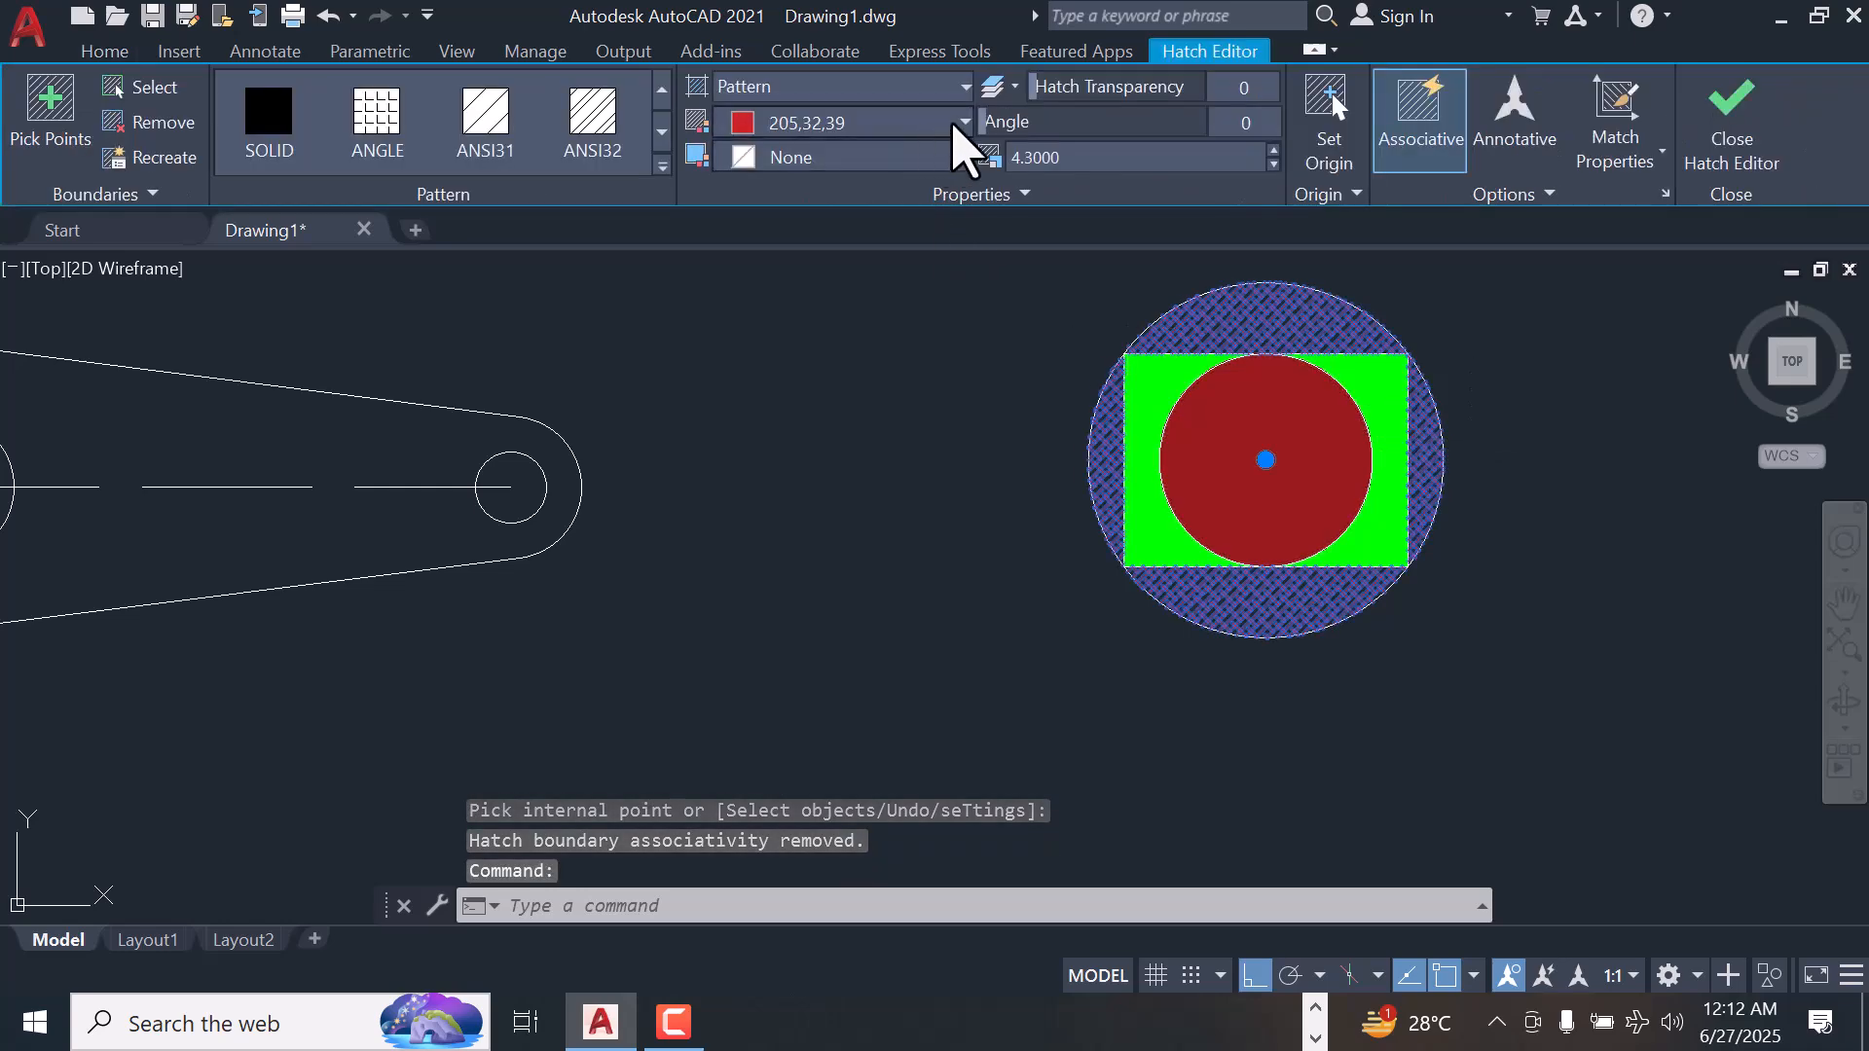
{"action": "left_click", "coordinate": [960, 122]}
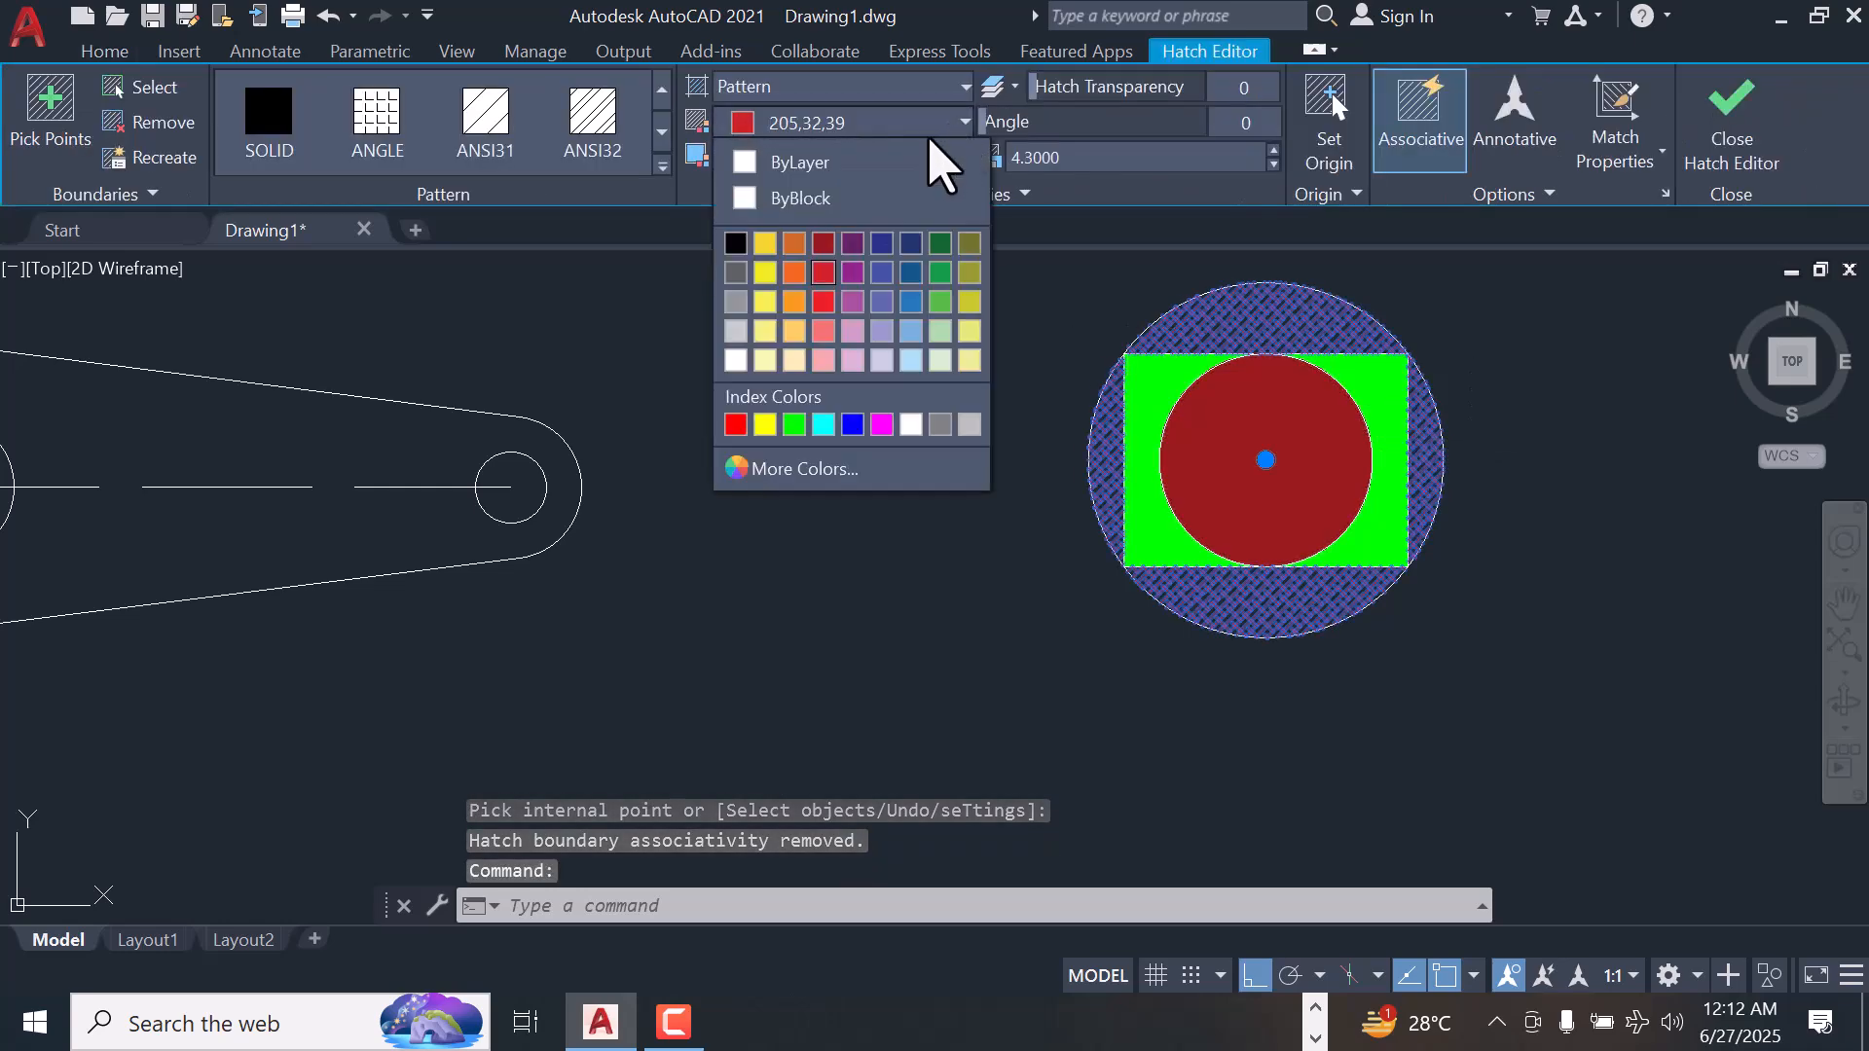
{"action": "left_click", "coordinate": [792, 303]}
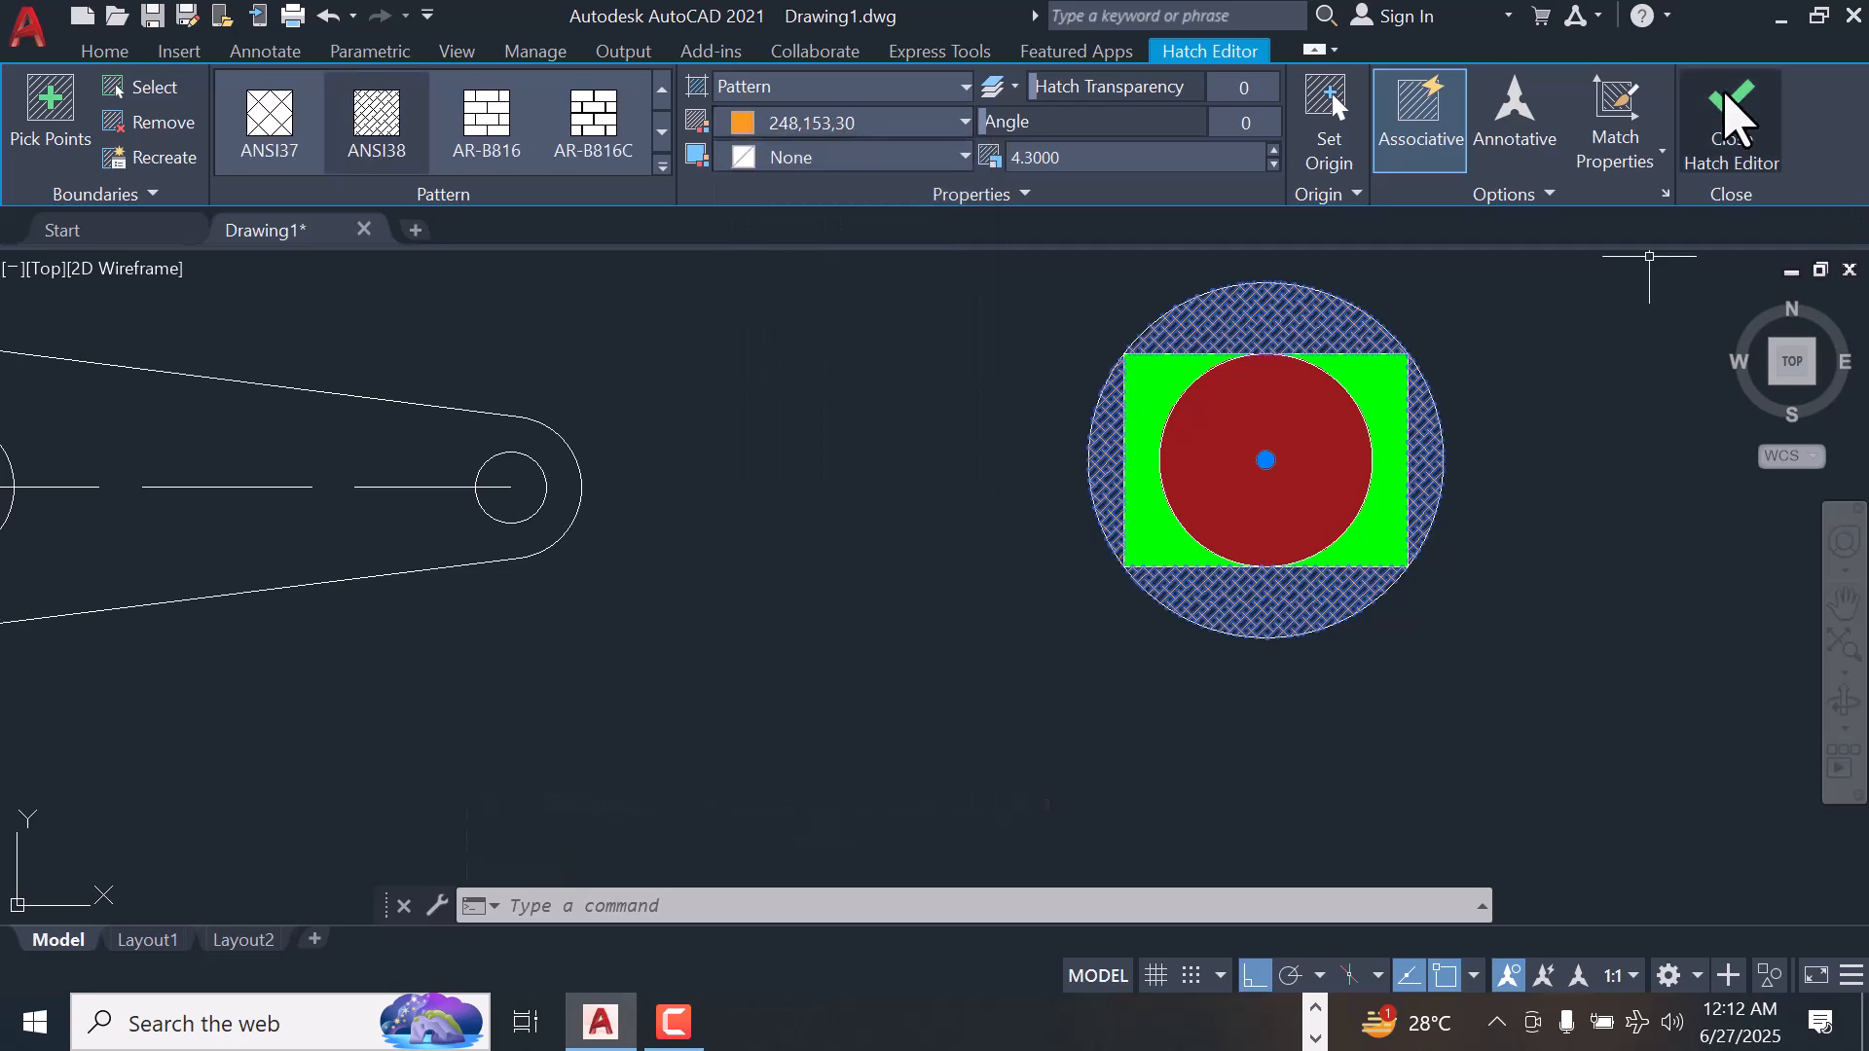
{"action": "left_click", "coordinate": [1728, 115]}
{"action": "scroll", "coordinate": [1645, 292], "scroll_direction": "down", "scroll_amount": 4}
{"action": "scroll", "coordinate": [1108, 355], "scroll_direction": "up", "scroll_amount": 2}
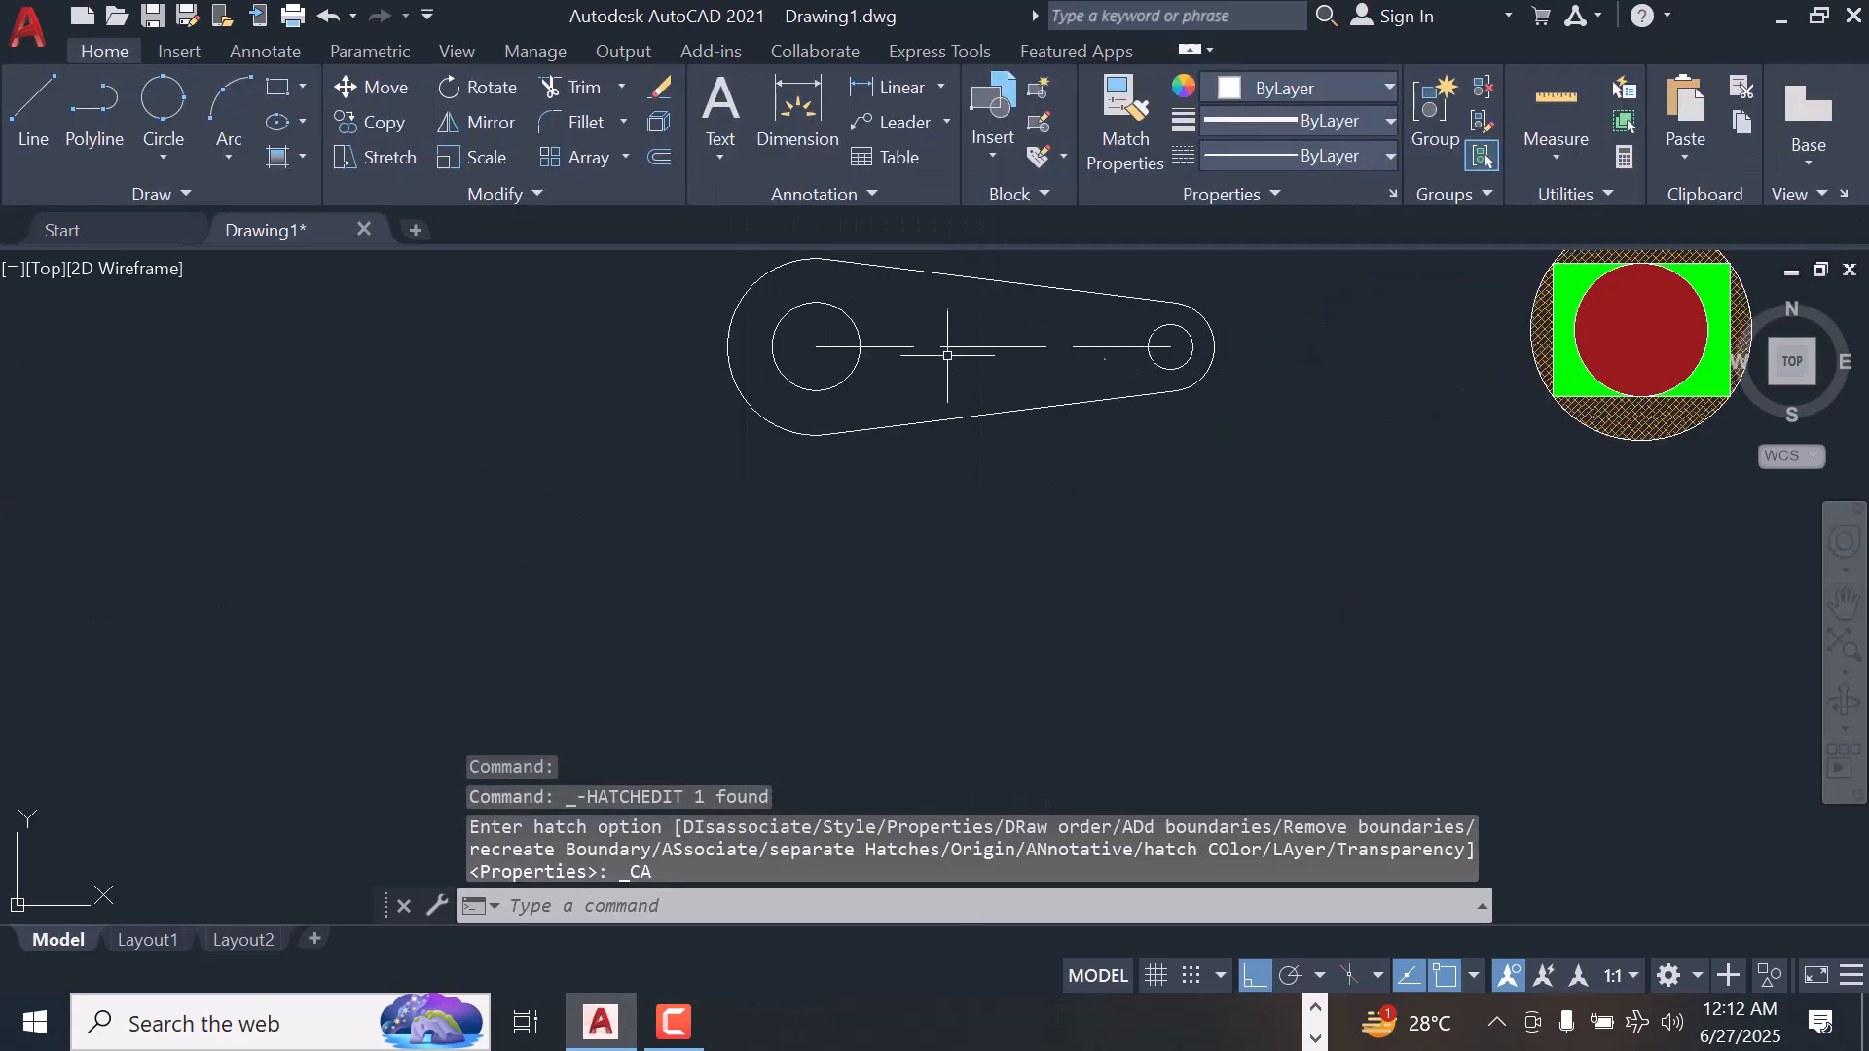
{"action": "scroll", "coordinate": [1108, 355], "scroll_direction": "down", "scroll_amount": 4}
{"action": "scroll", "coordinate": [1166, 282], "scroll_direction": "up", "scroll_amount": 2}
{"action": "scroll", "coordinate": [984, 416], "scroll_direction": "up", "scroll_amount": 2}
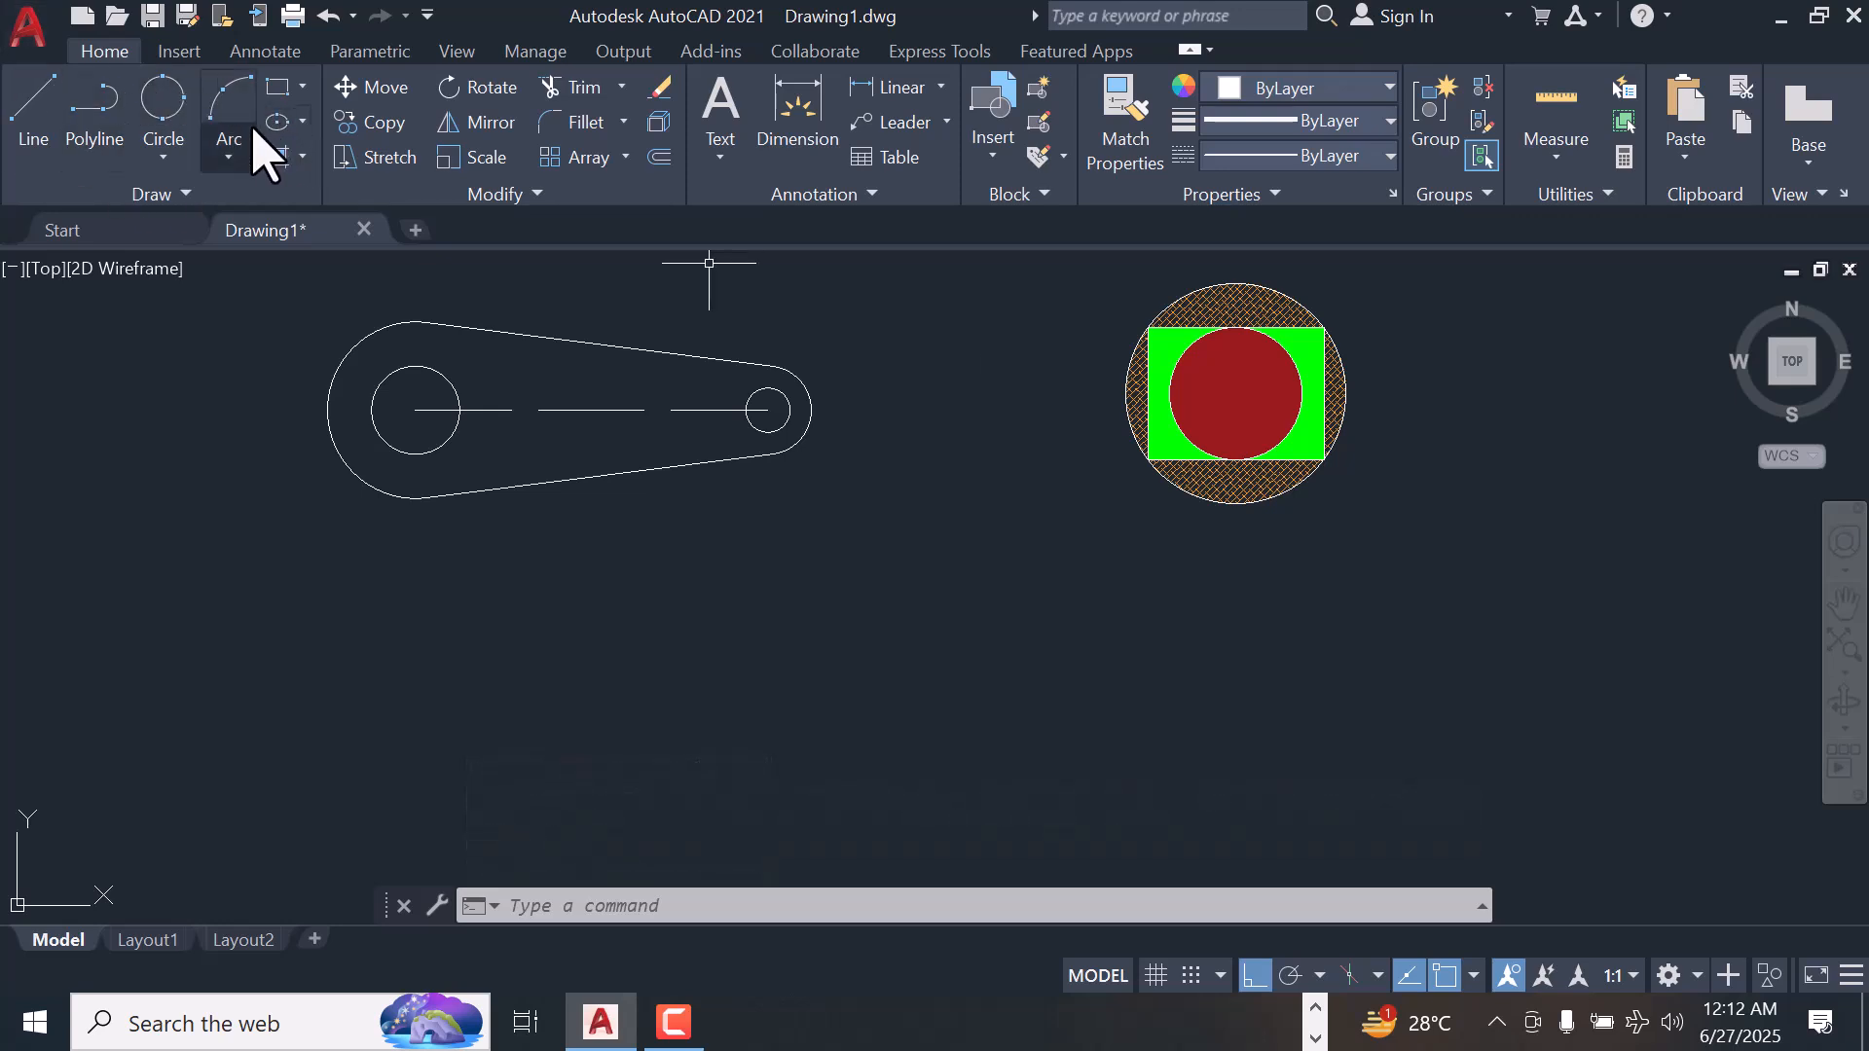
{"action": "left_click", "coordinate": [175, 159]}
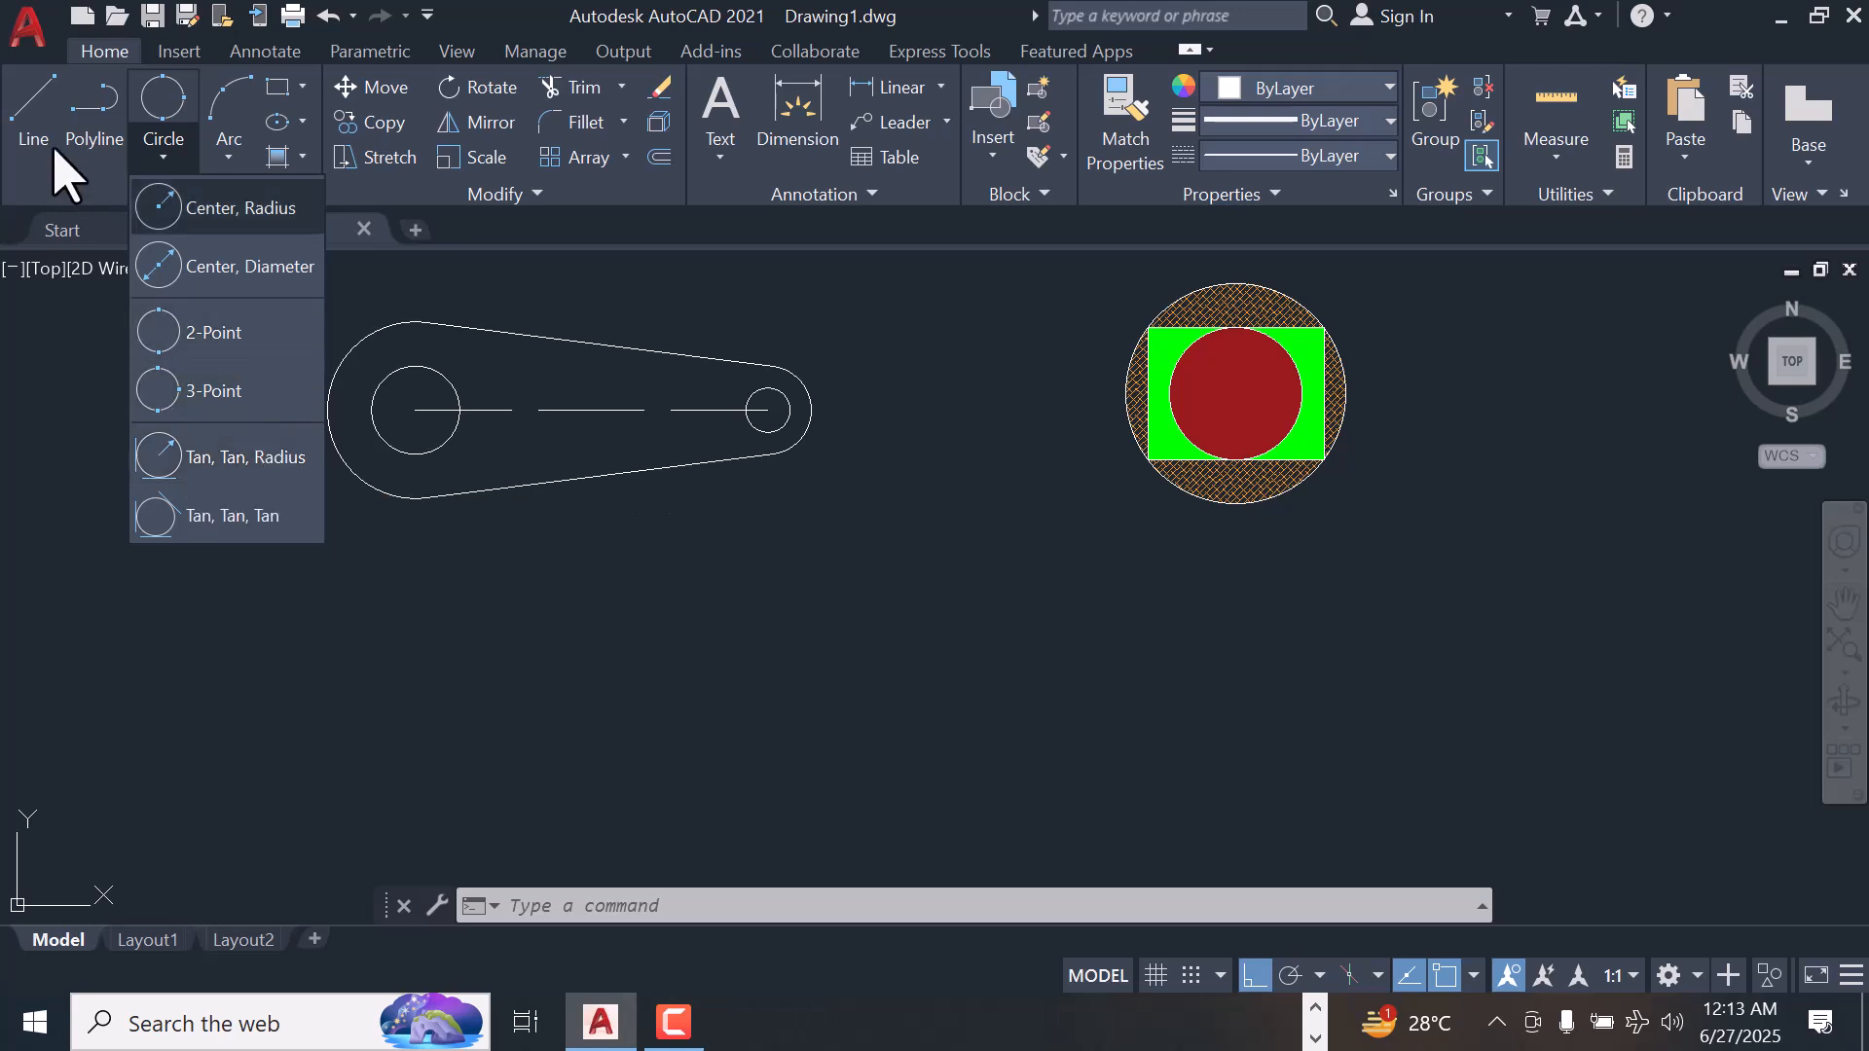
Draw an L shape below the link, starting under its large circle's center, with lines 20 units down and 20 units right
{"action": "left_click", "coordinate": [39, 111]}
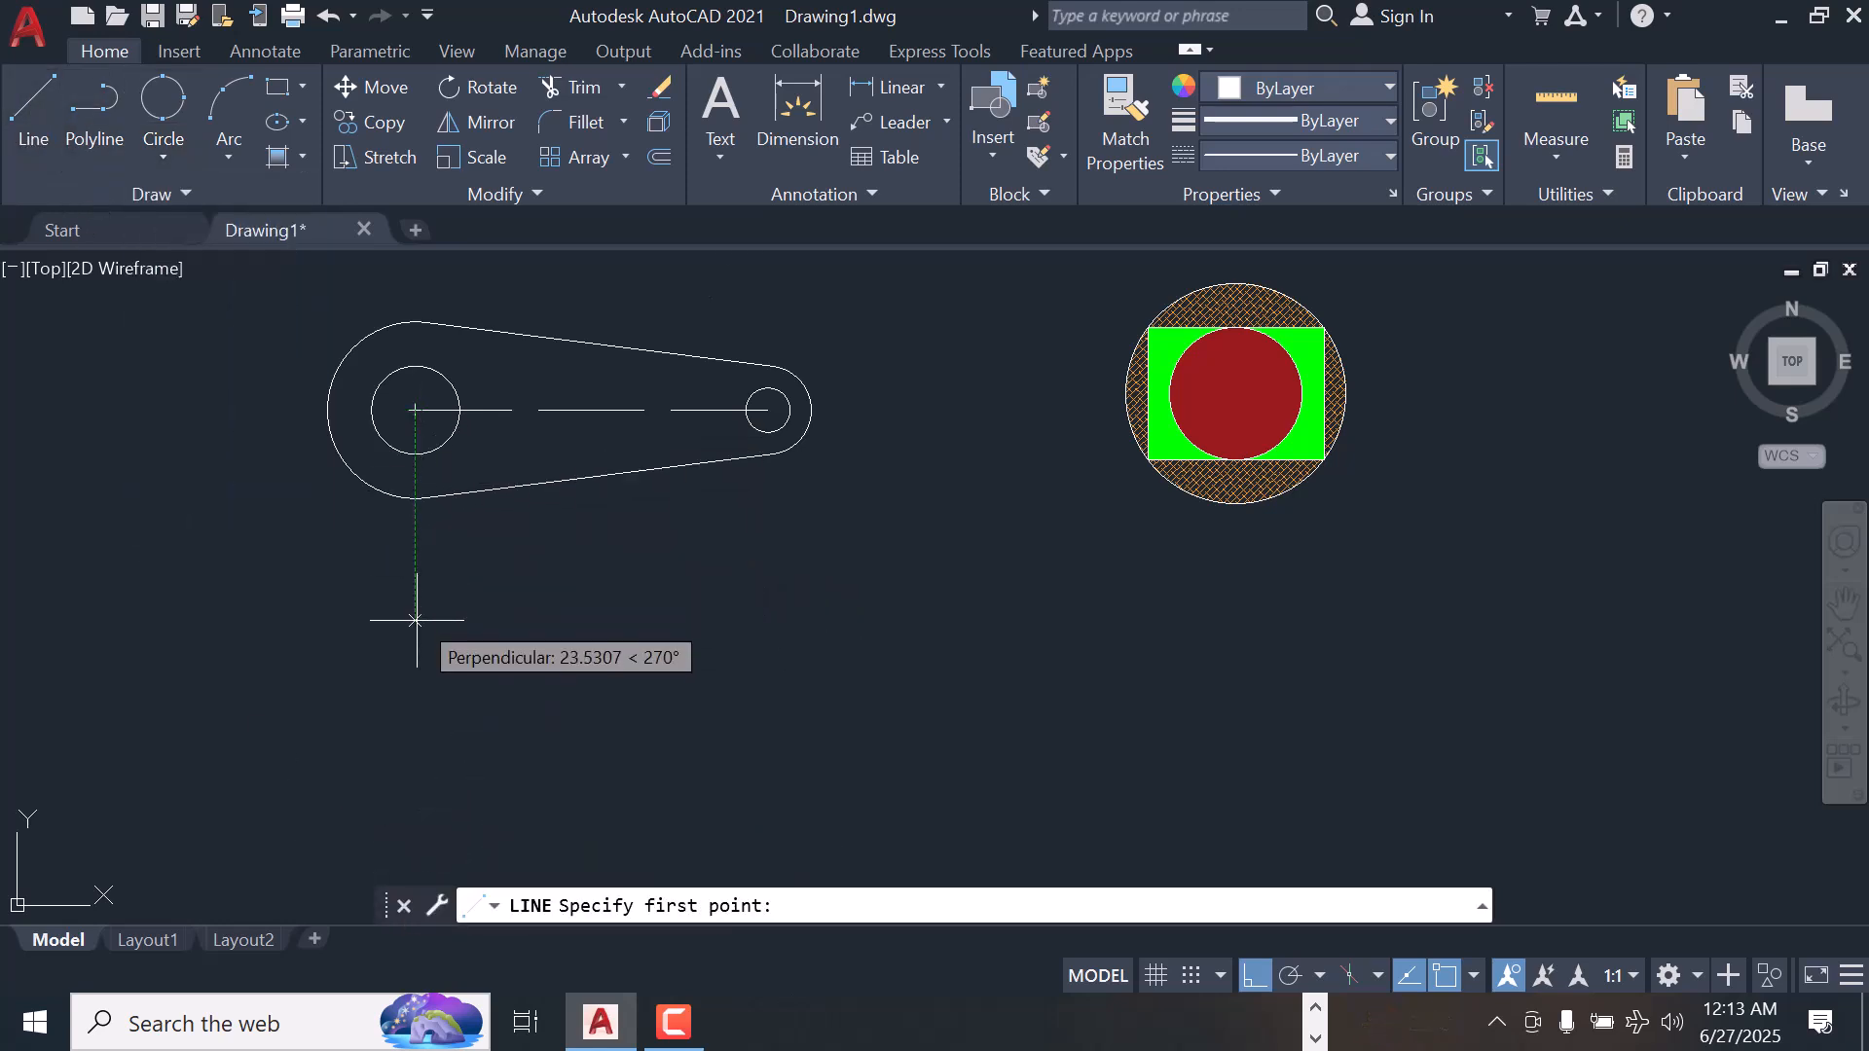
{"action": "left_click", "coordinate": [417, 560]}
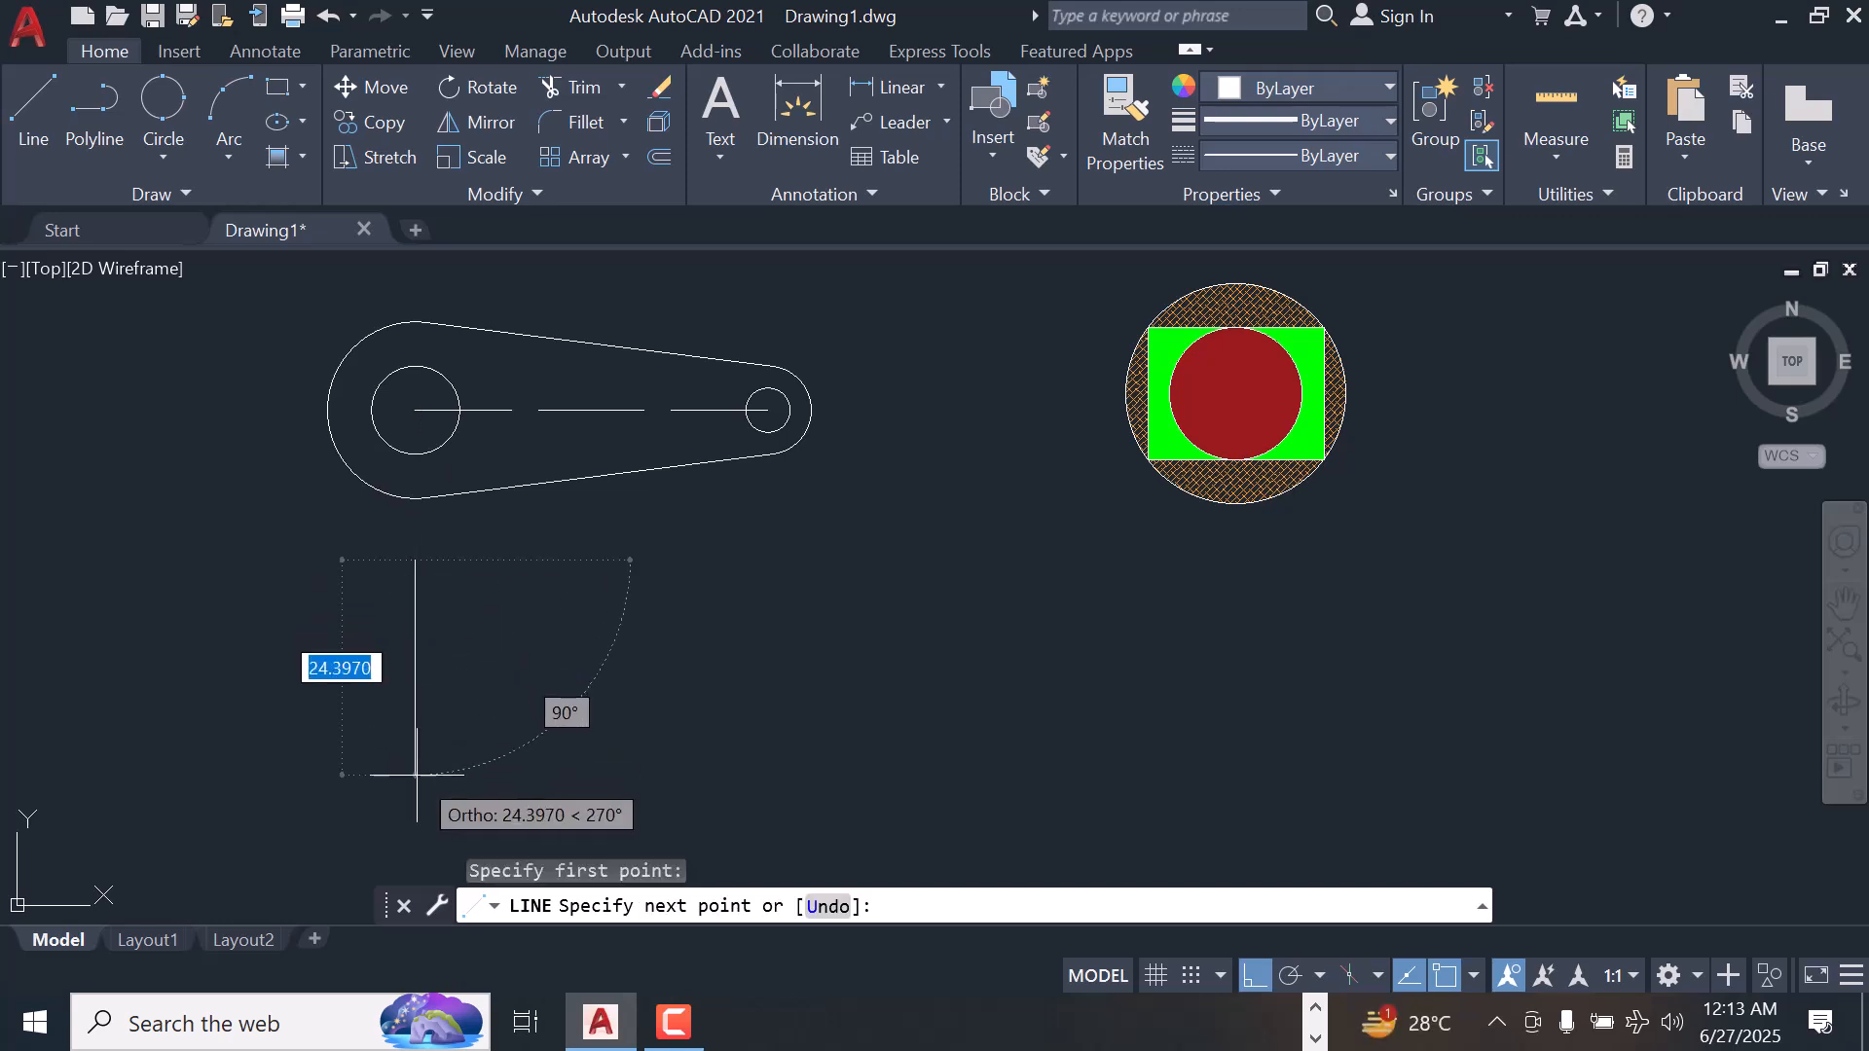
{"action": "type", "text": "20"}
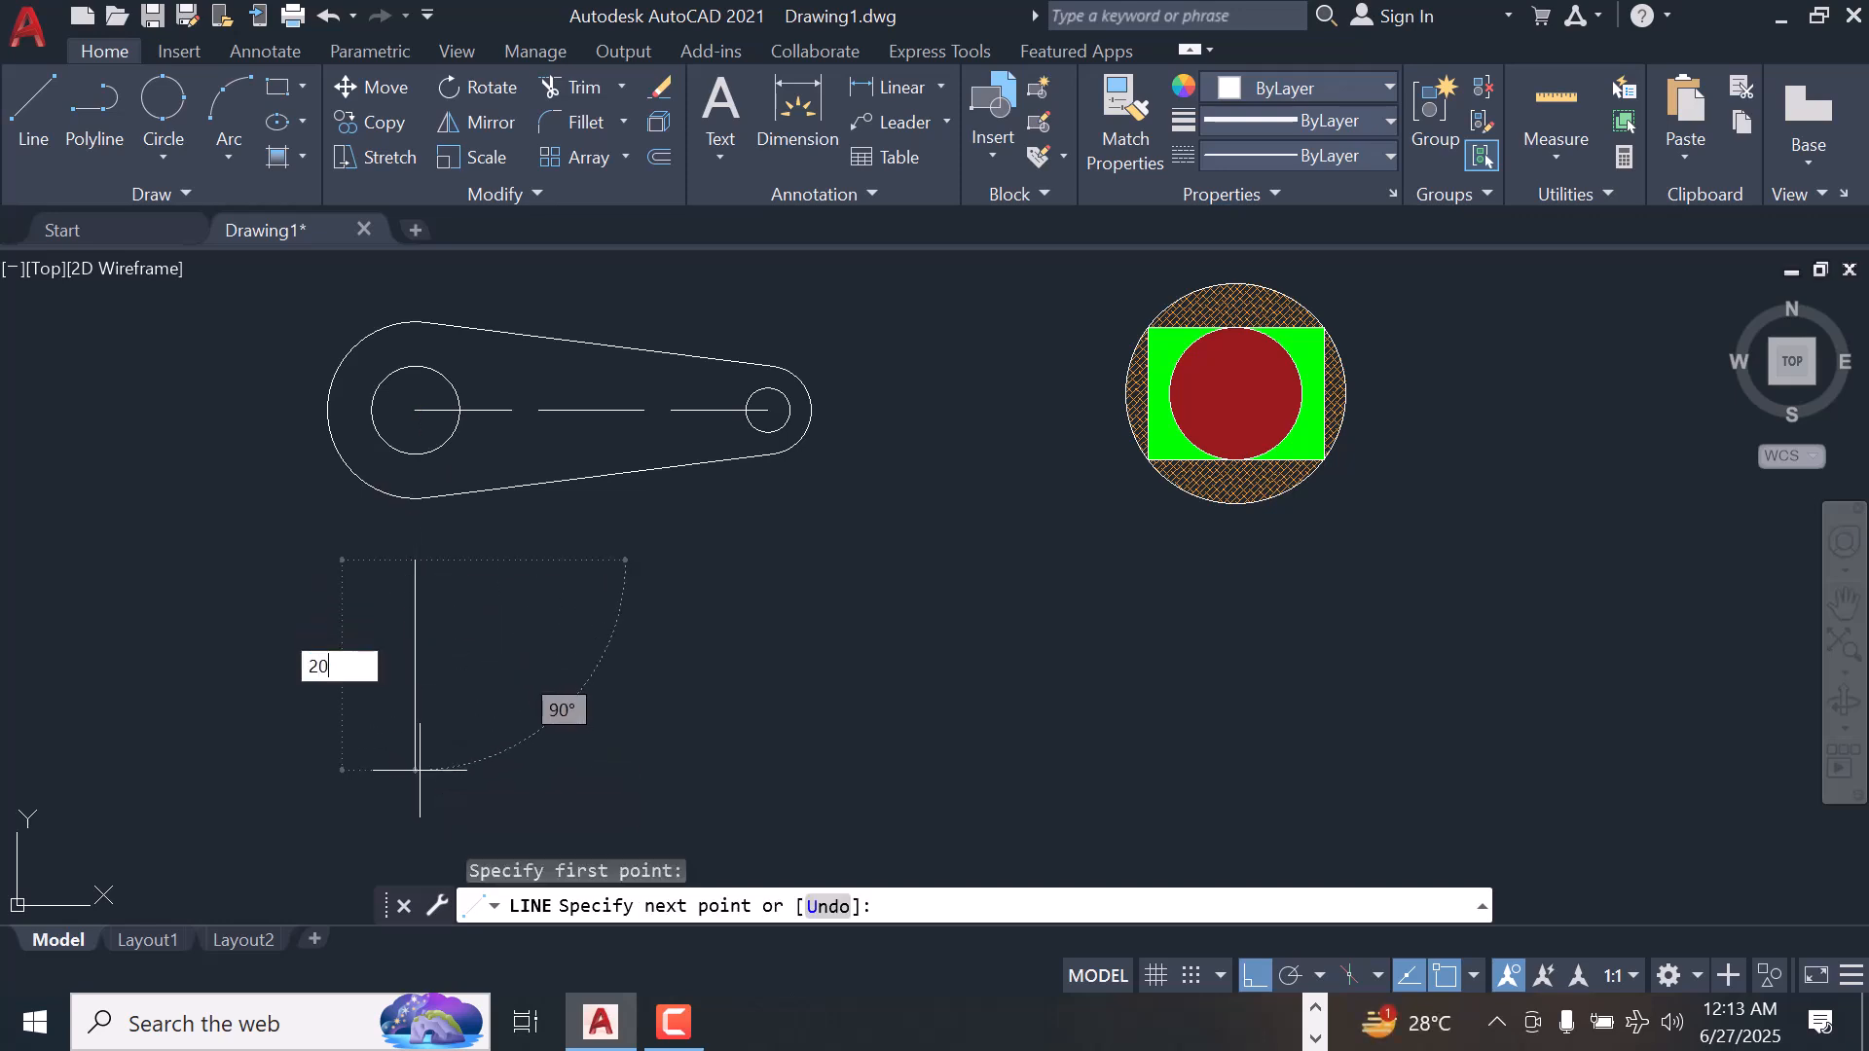
{"action": "key", "text": "Return"}
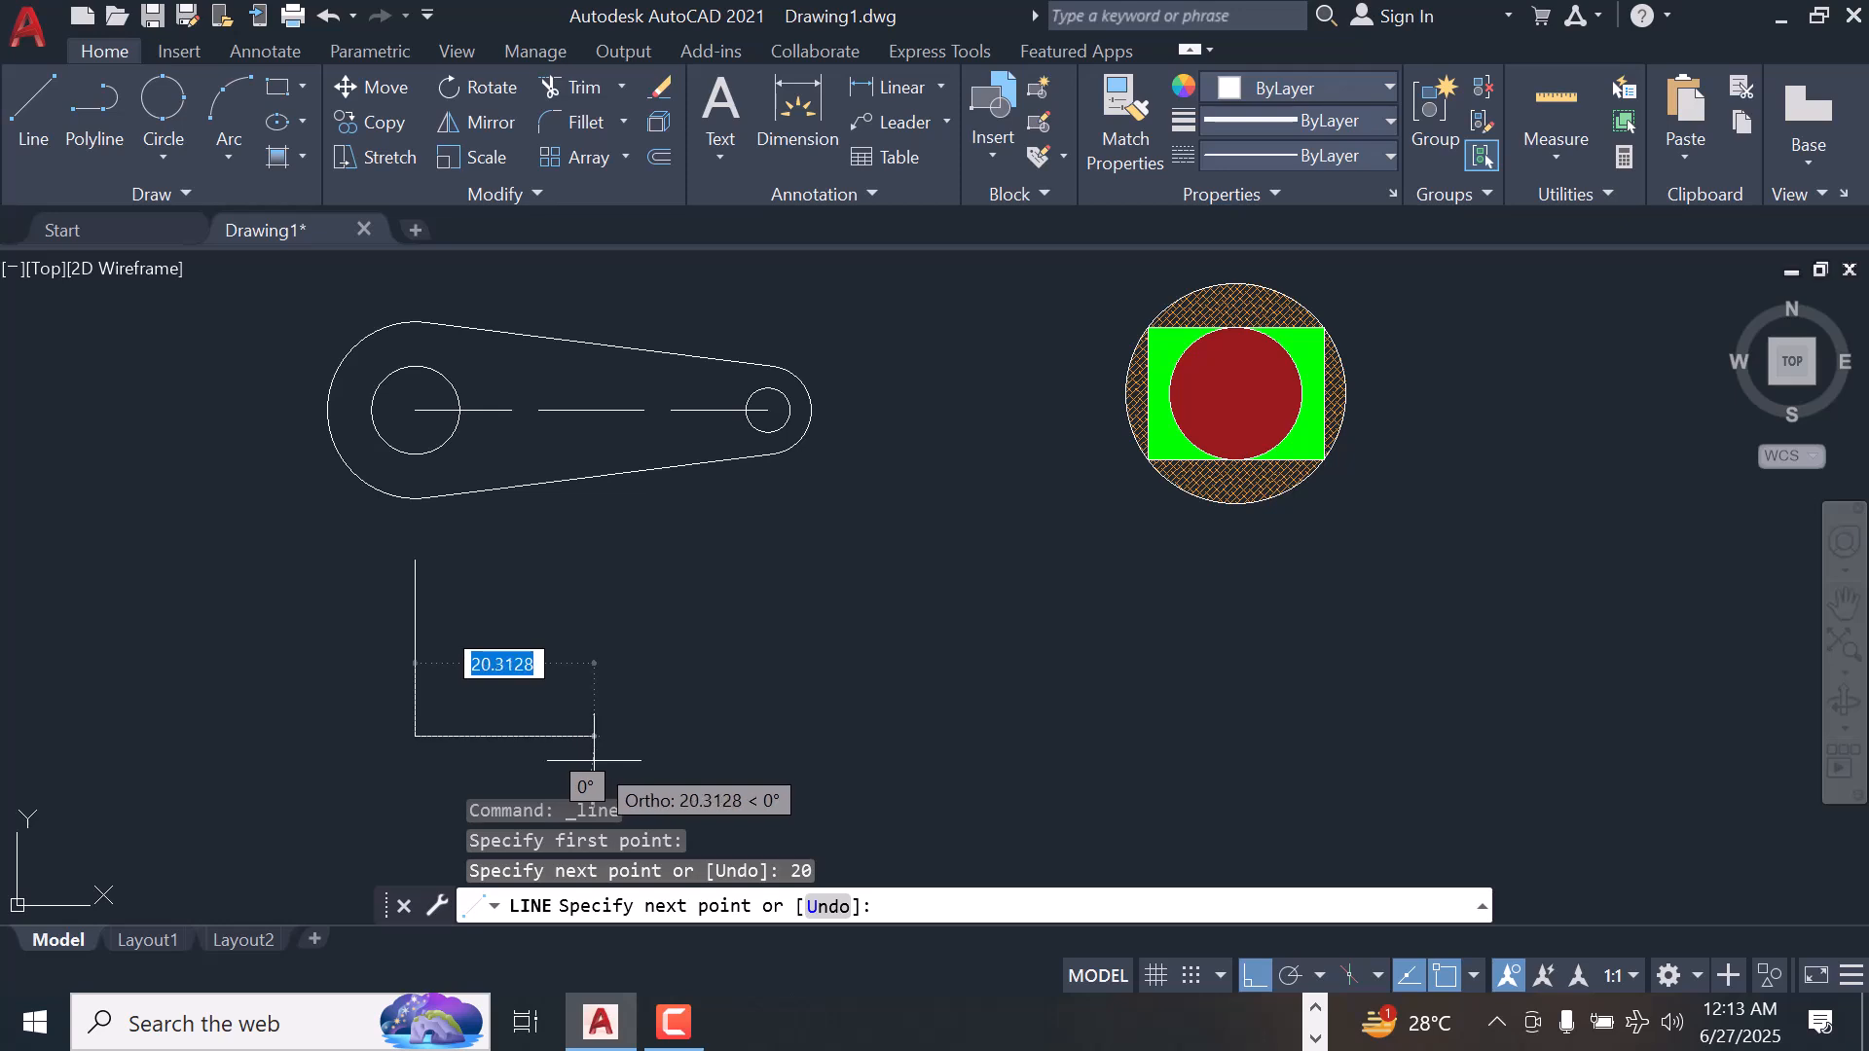
{"action": "type", "text": "2"}
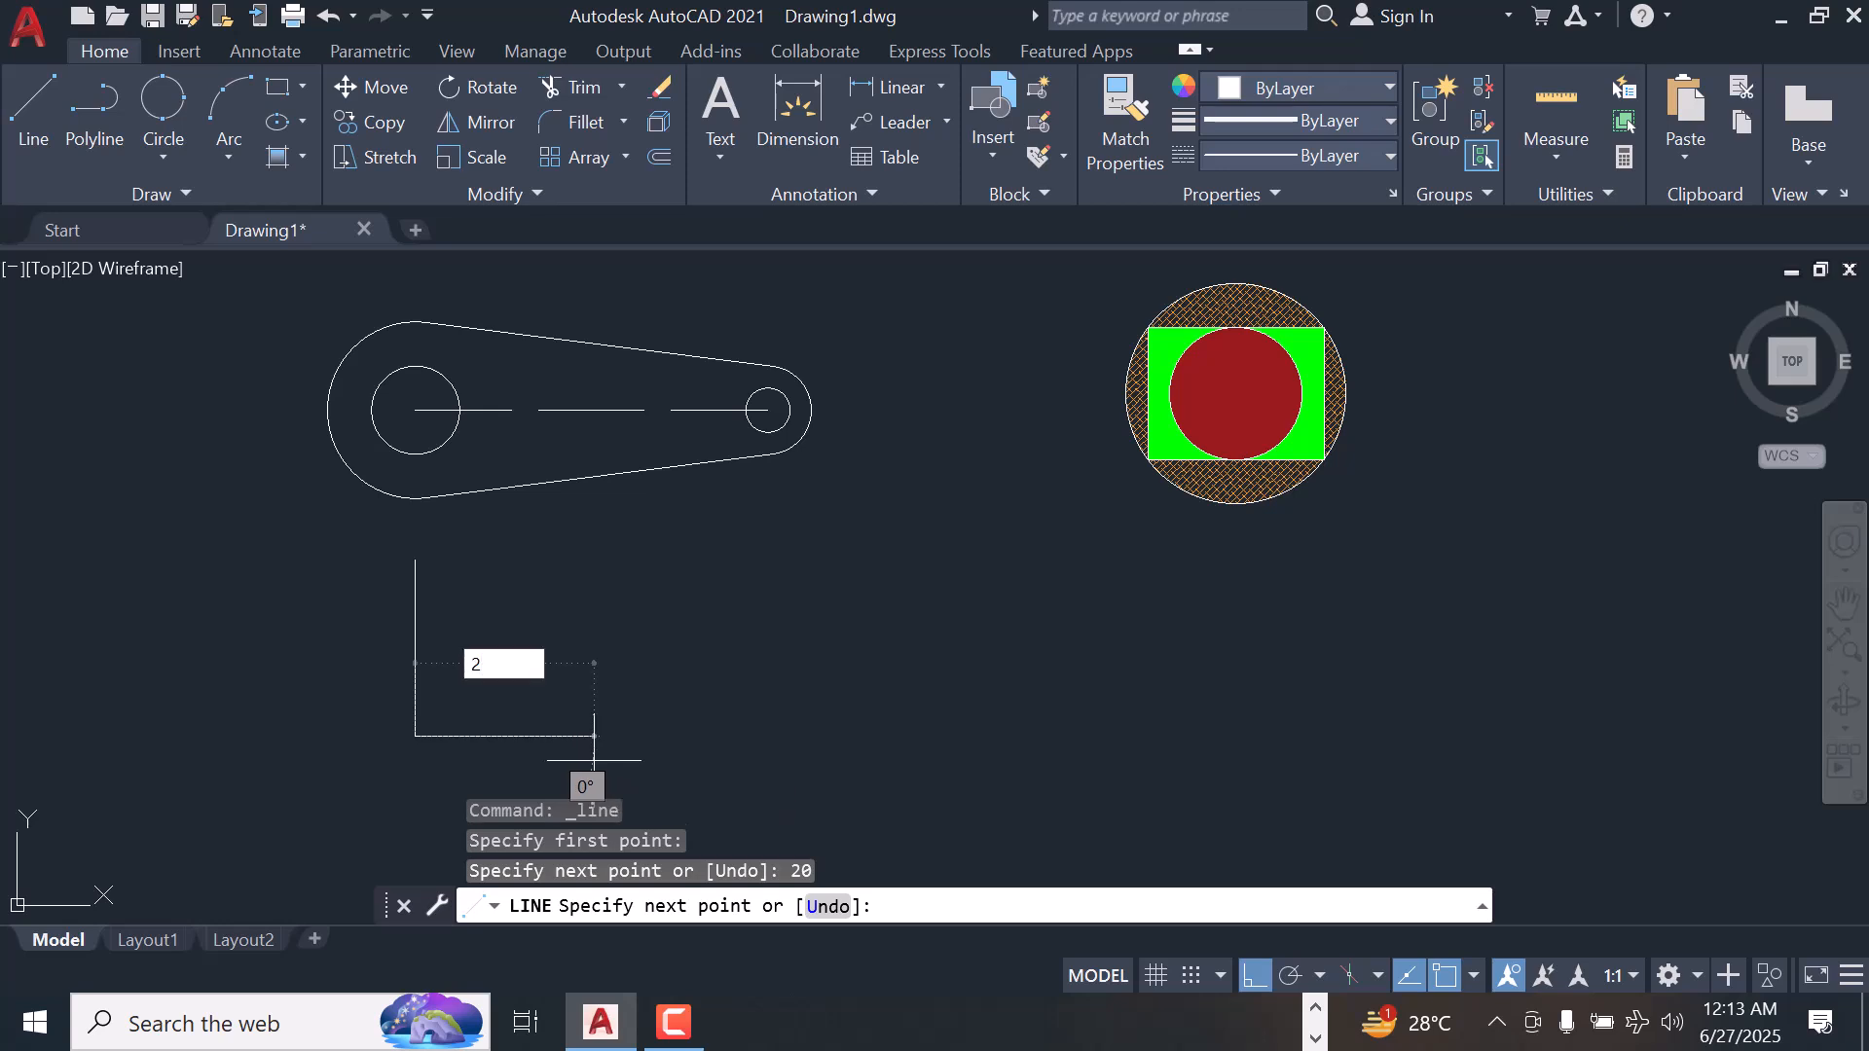
{"action": "type", "text": "0"}
{"action": "key", "text": "Return"}
{"action": "key", "text": "Return"}
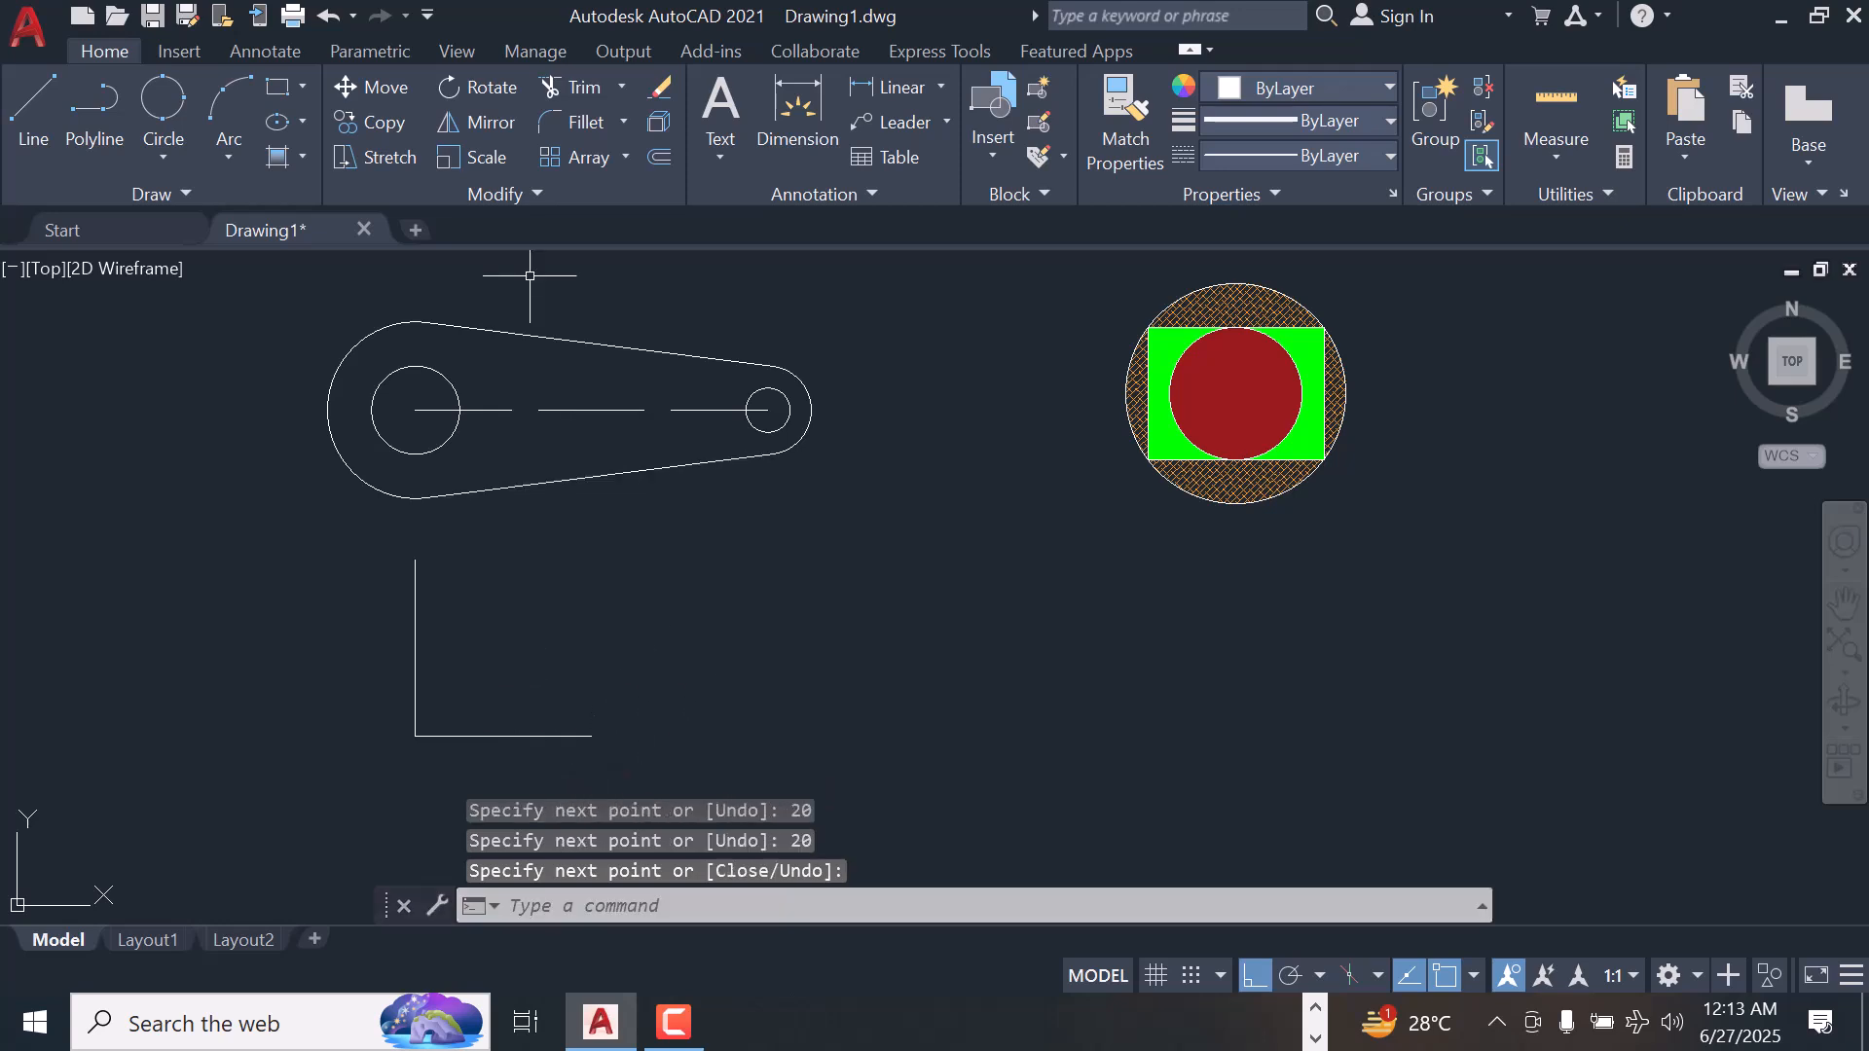
Draw a Tan, Tan, Radius circle of radius 15 tangent to the horizontal and vertical lines of the L shape
{"action": "left_click", "coordinate": [160, 160]}
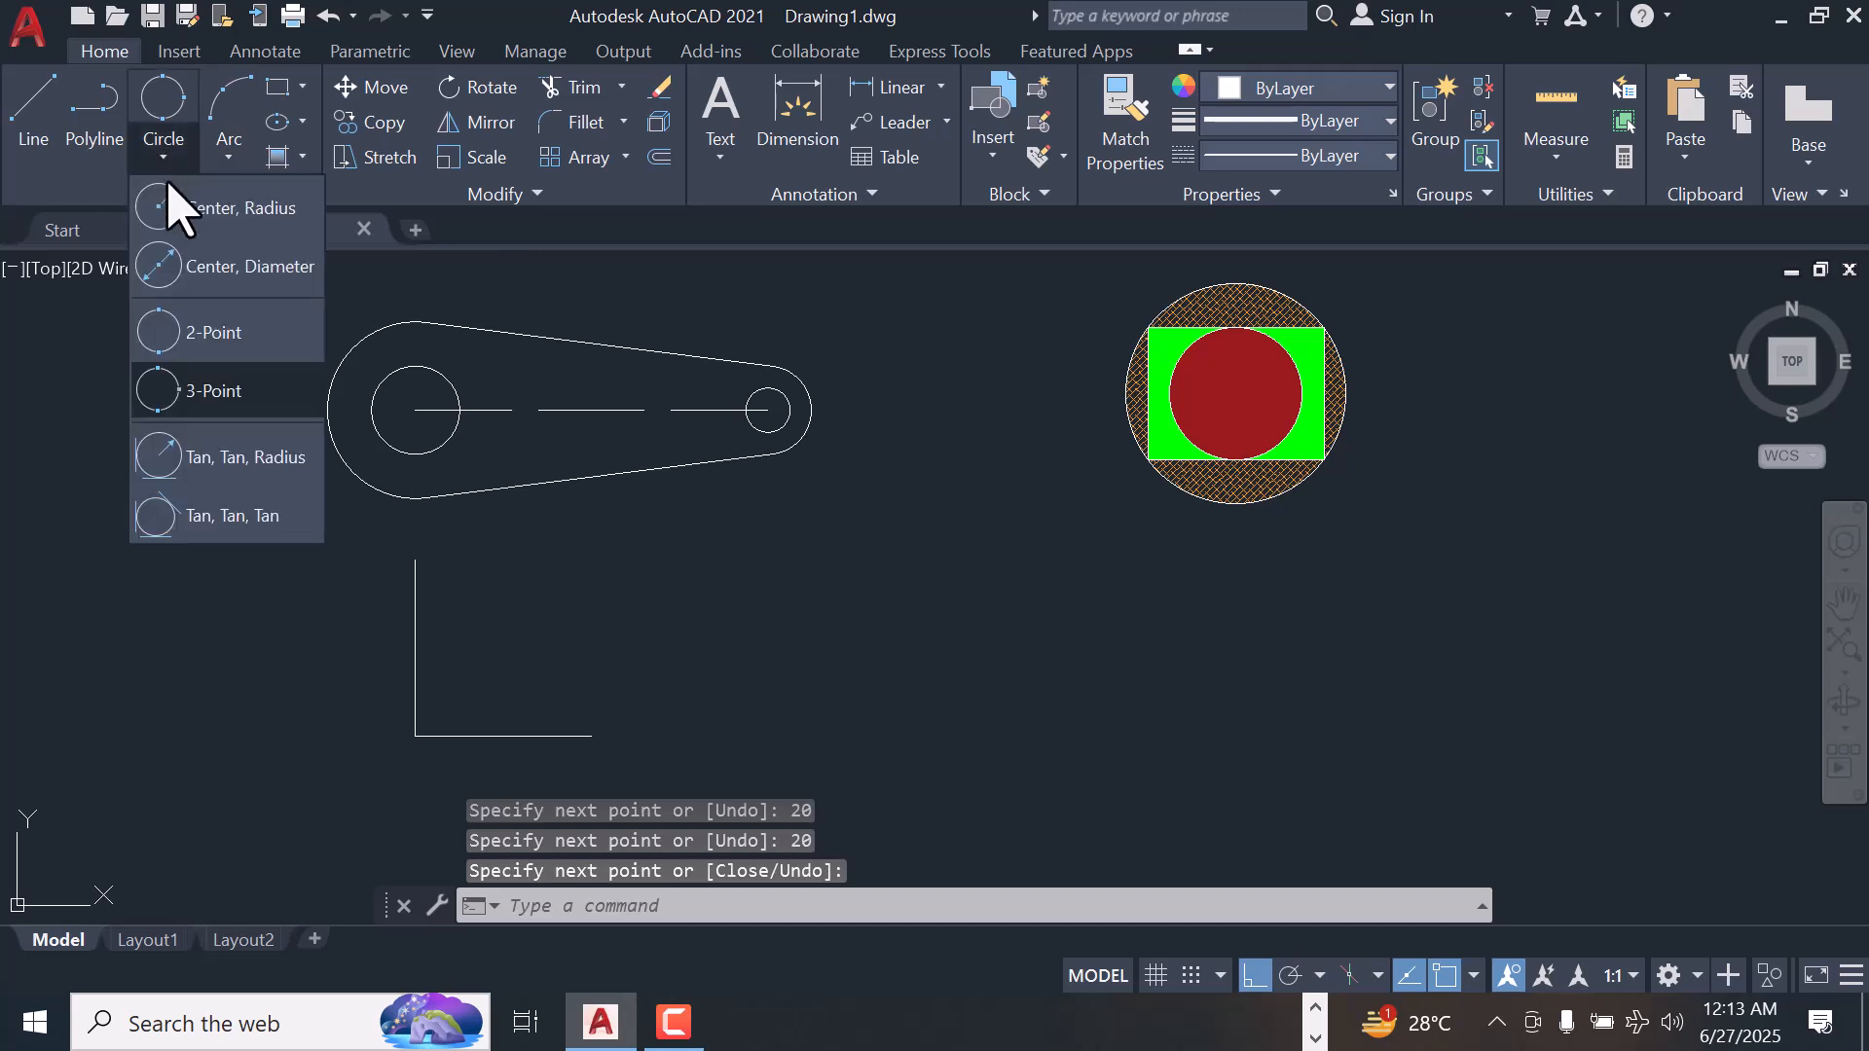
{"action": "left_click", "coordinate": [268, 462]}
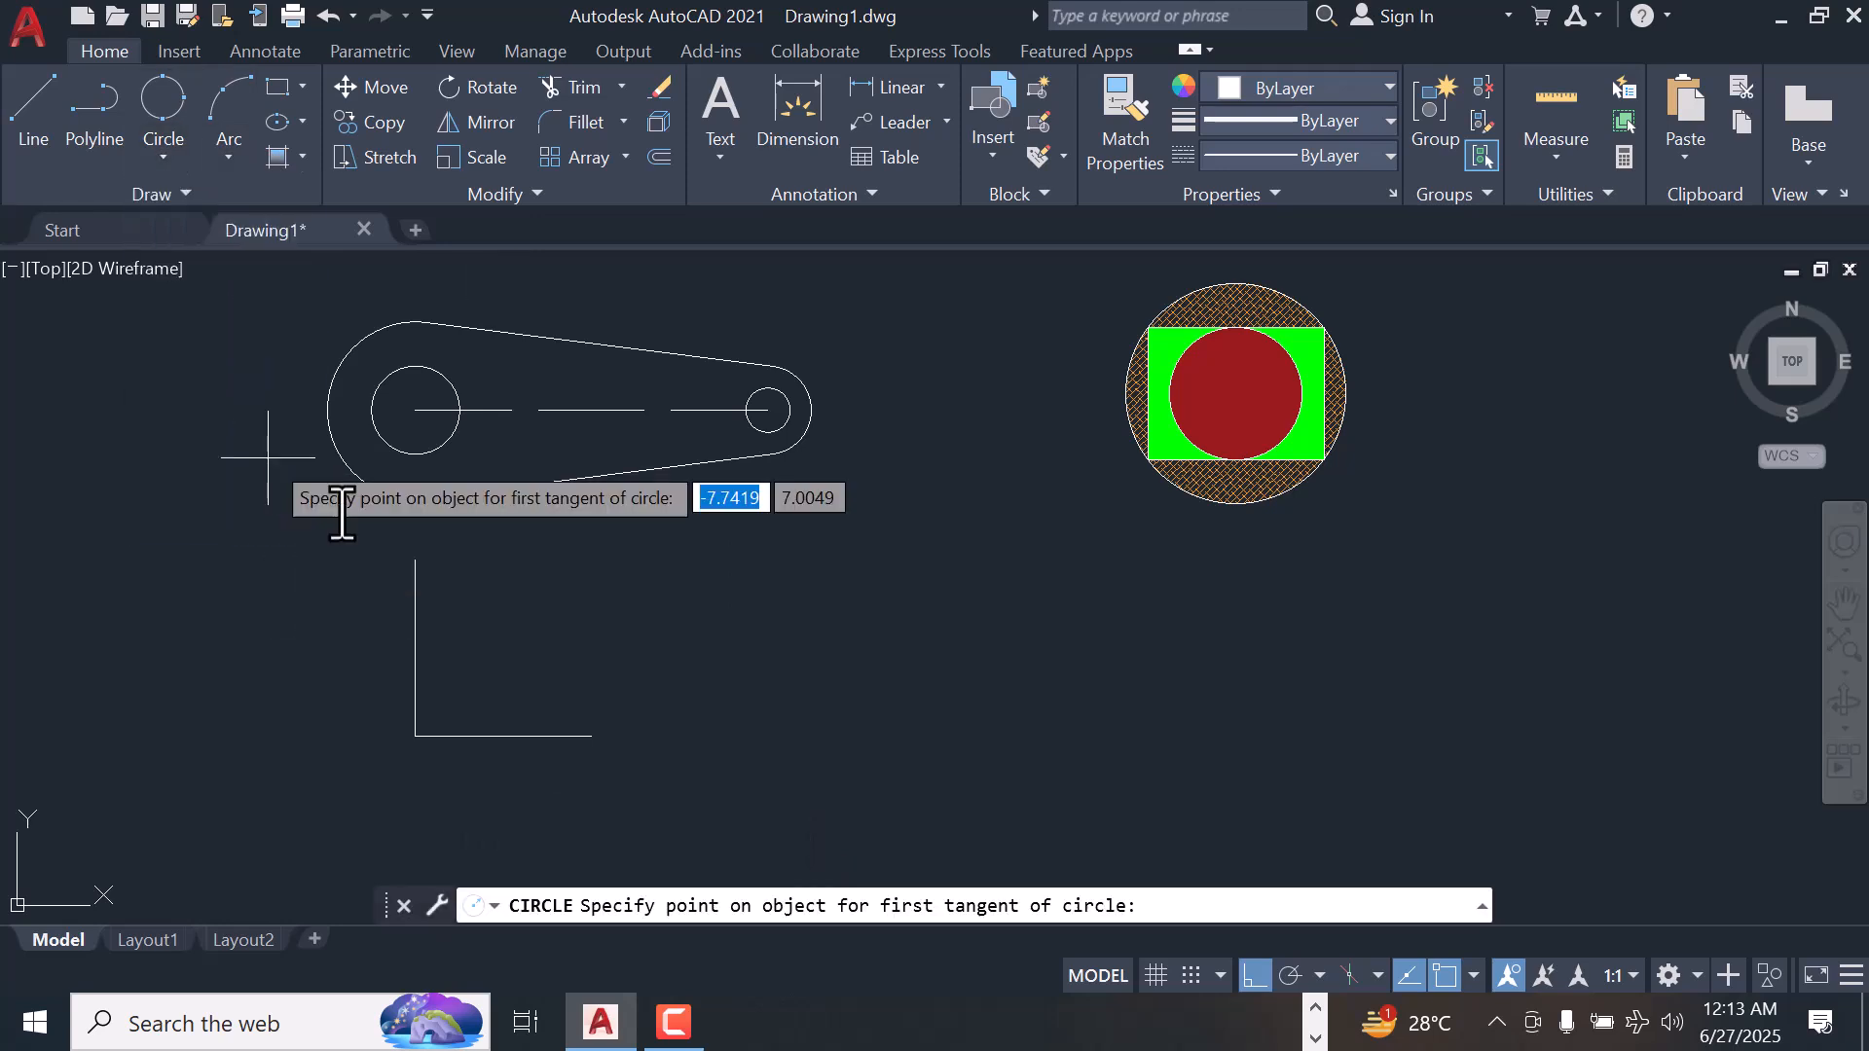
{"action": "left_click", "coordinate": [520, 734]}
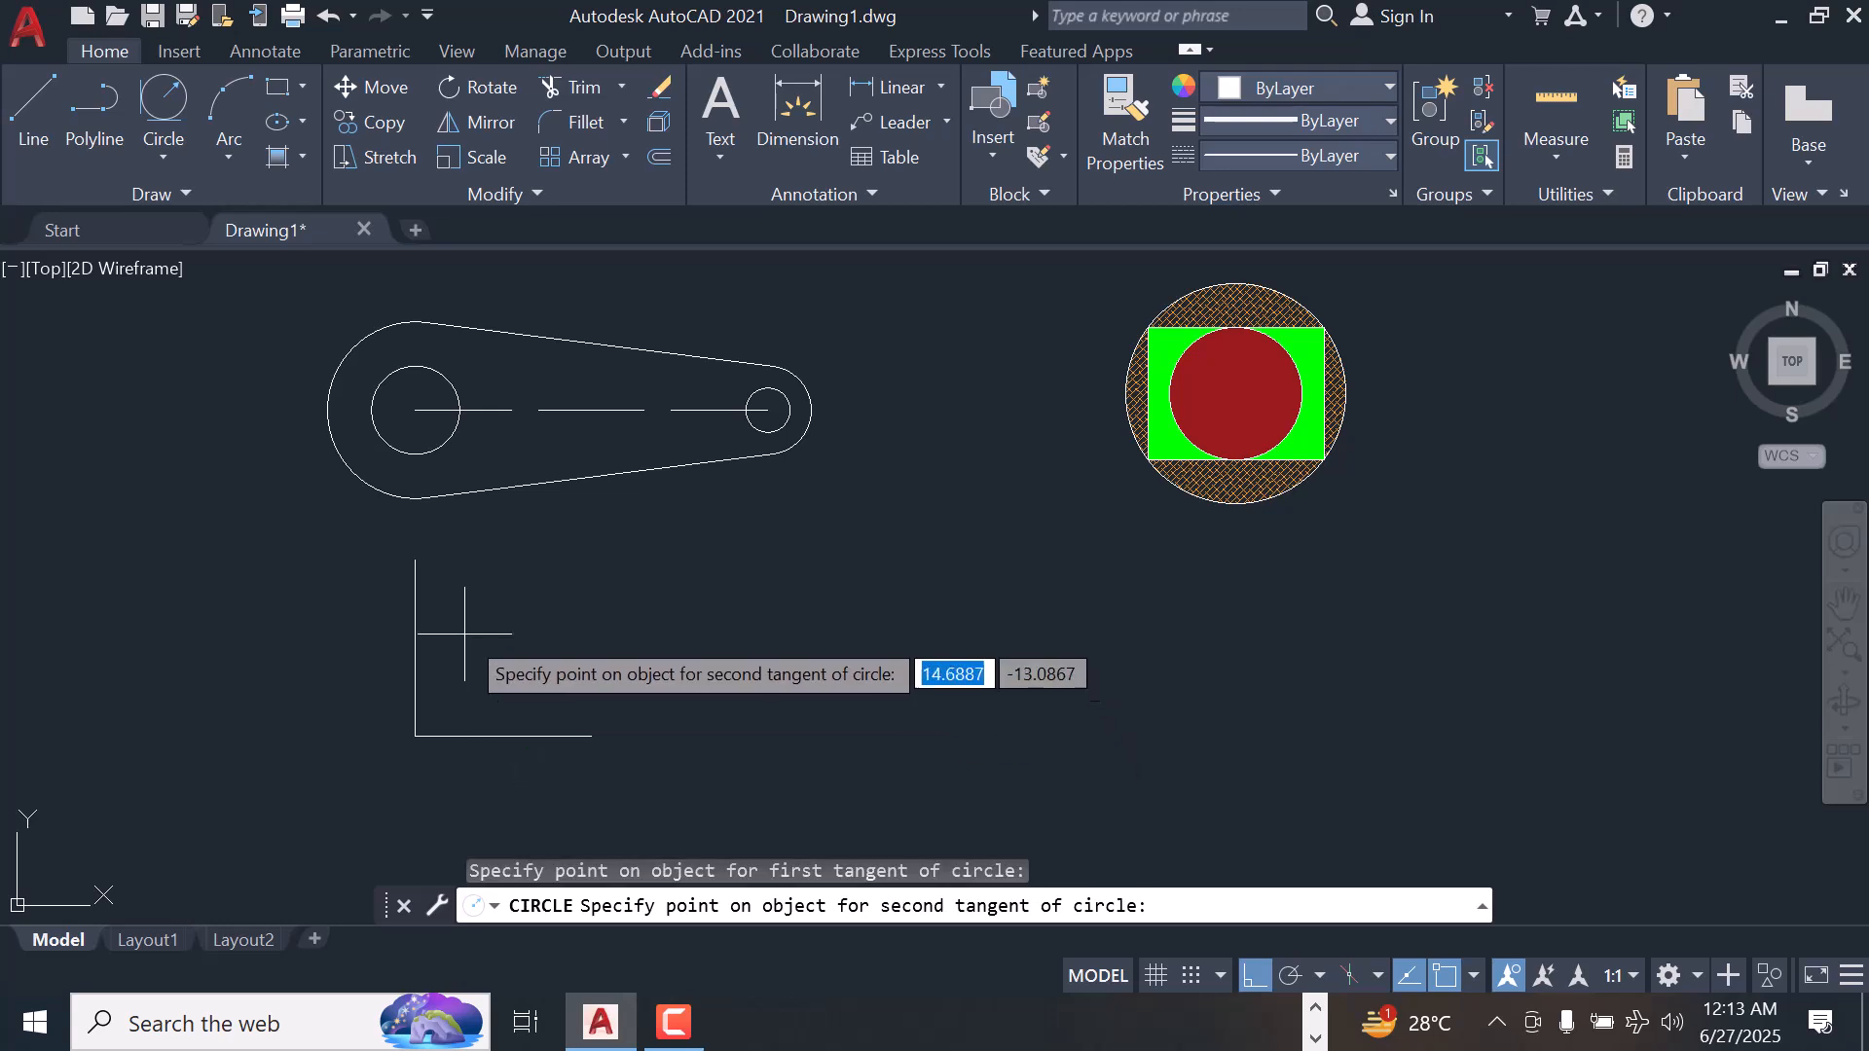
{"action": "left_click", "coordinate": [416, 607]}
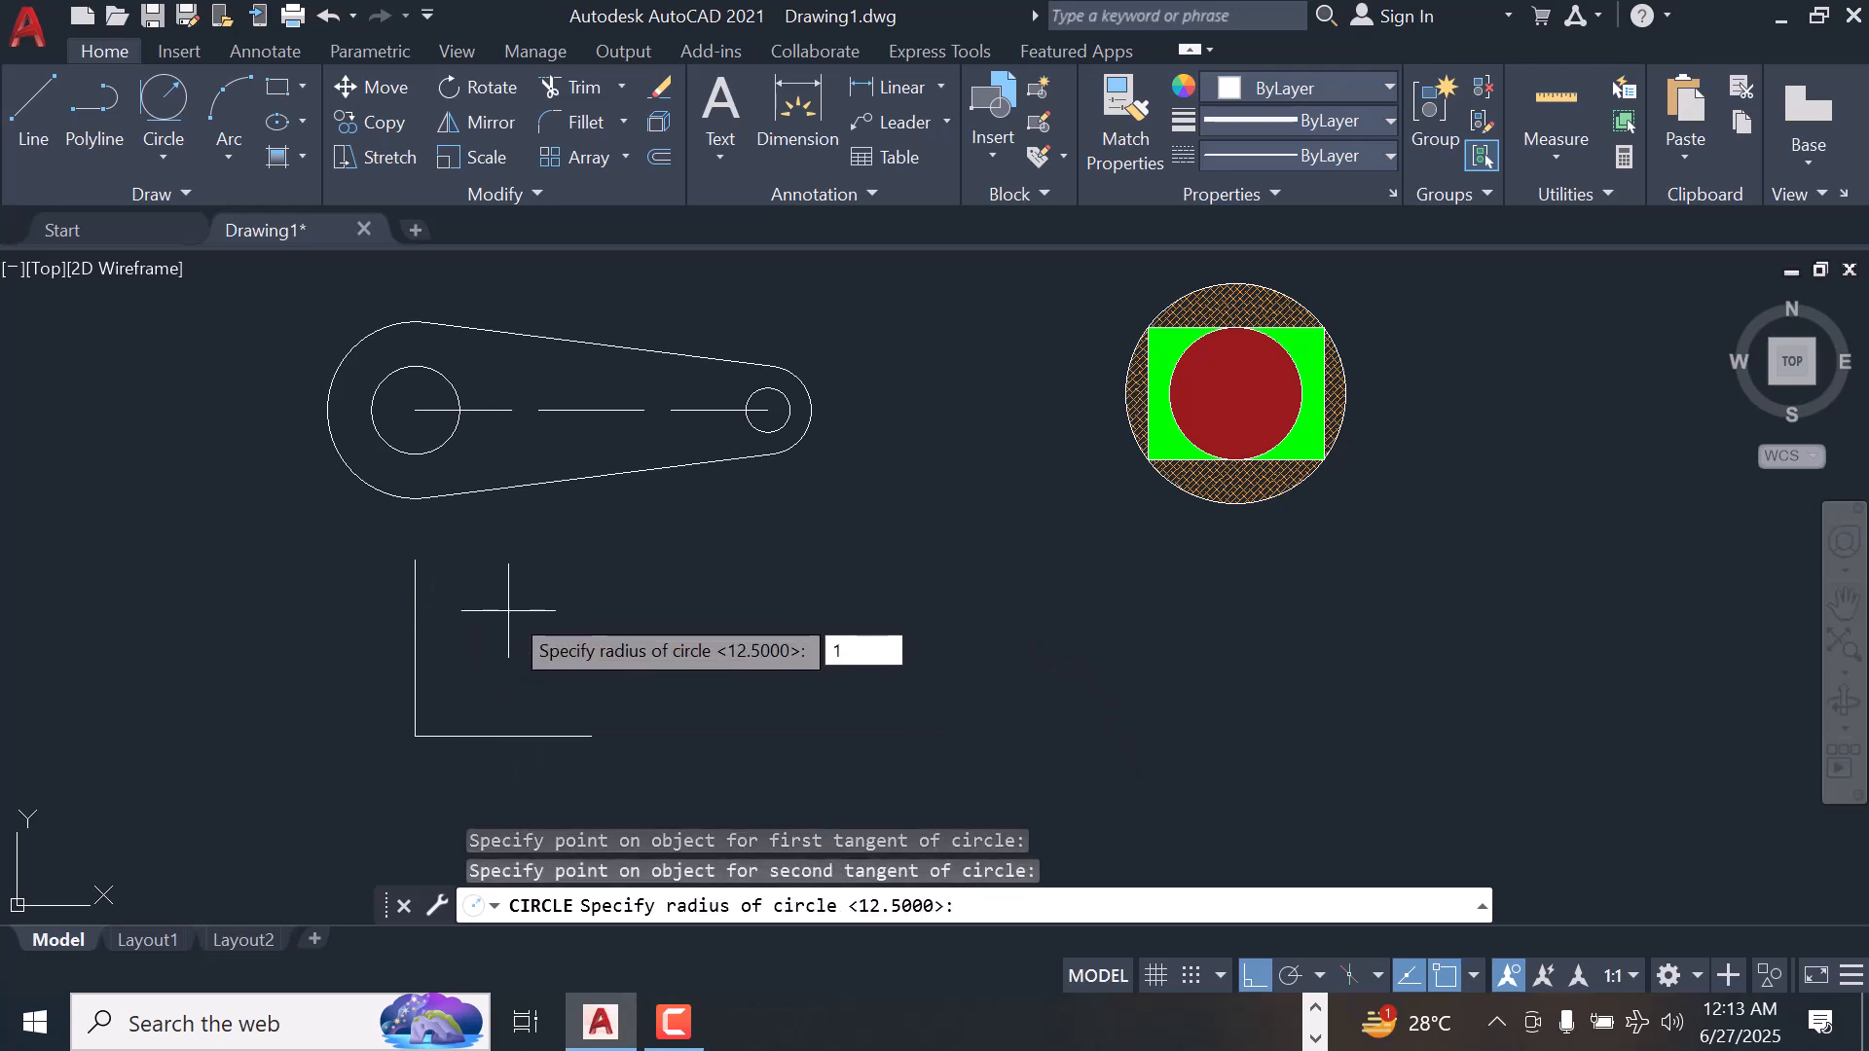
{"action": "key", "text": "Return"}
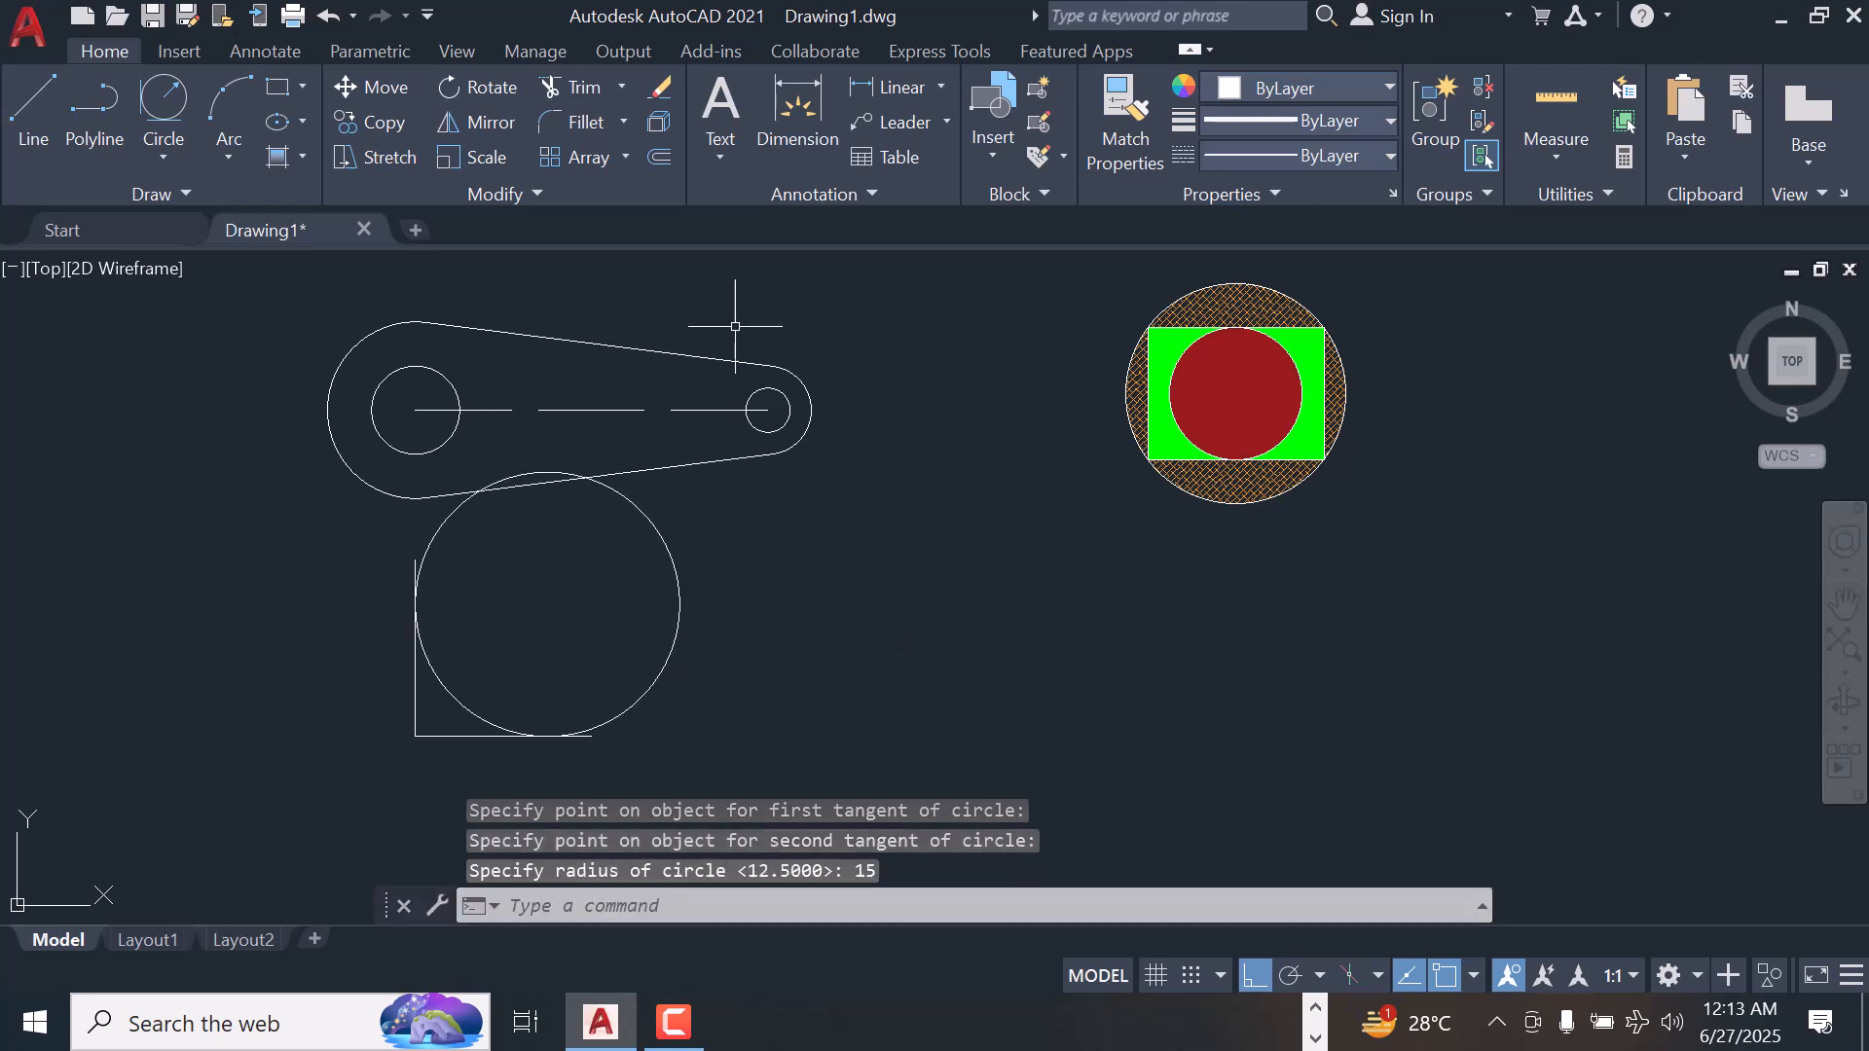
Trim the tangent circle down to the arc that rounds the corner between the two lines, and end the command
{"action": "left_click", "coordinate": [582, 89]}
{"action": "left_click", "coordinate": [678, 582]}
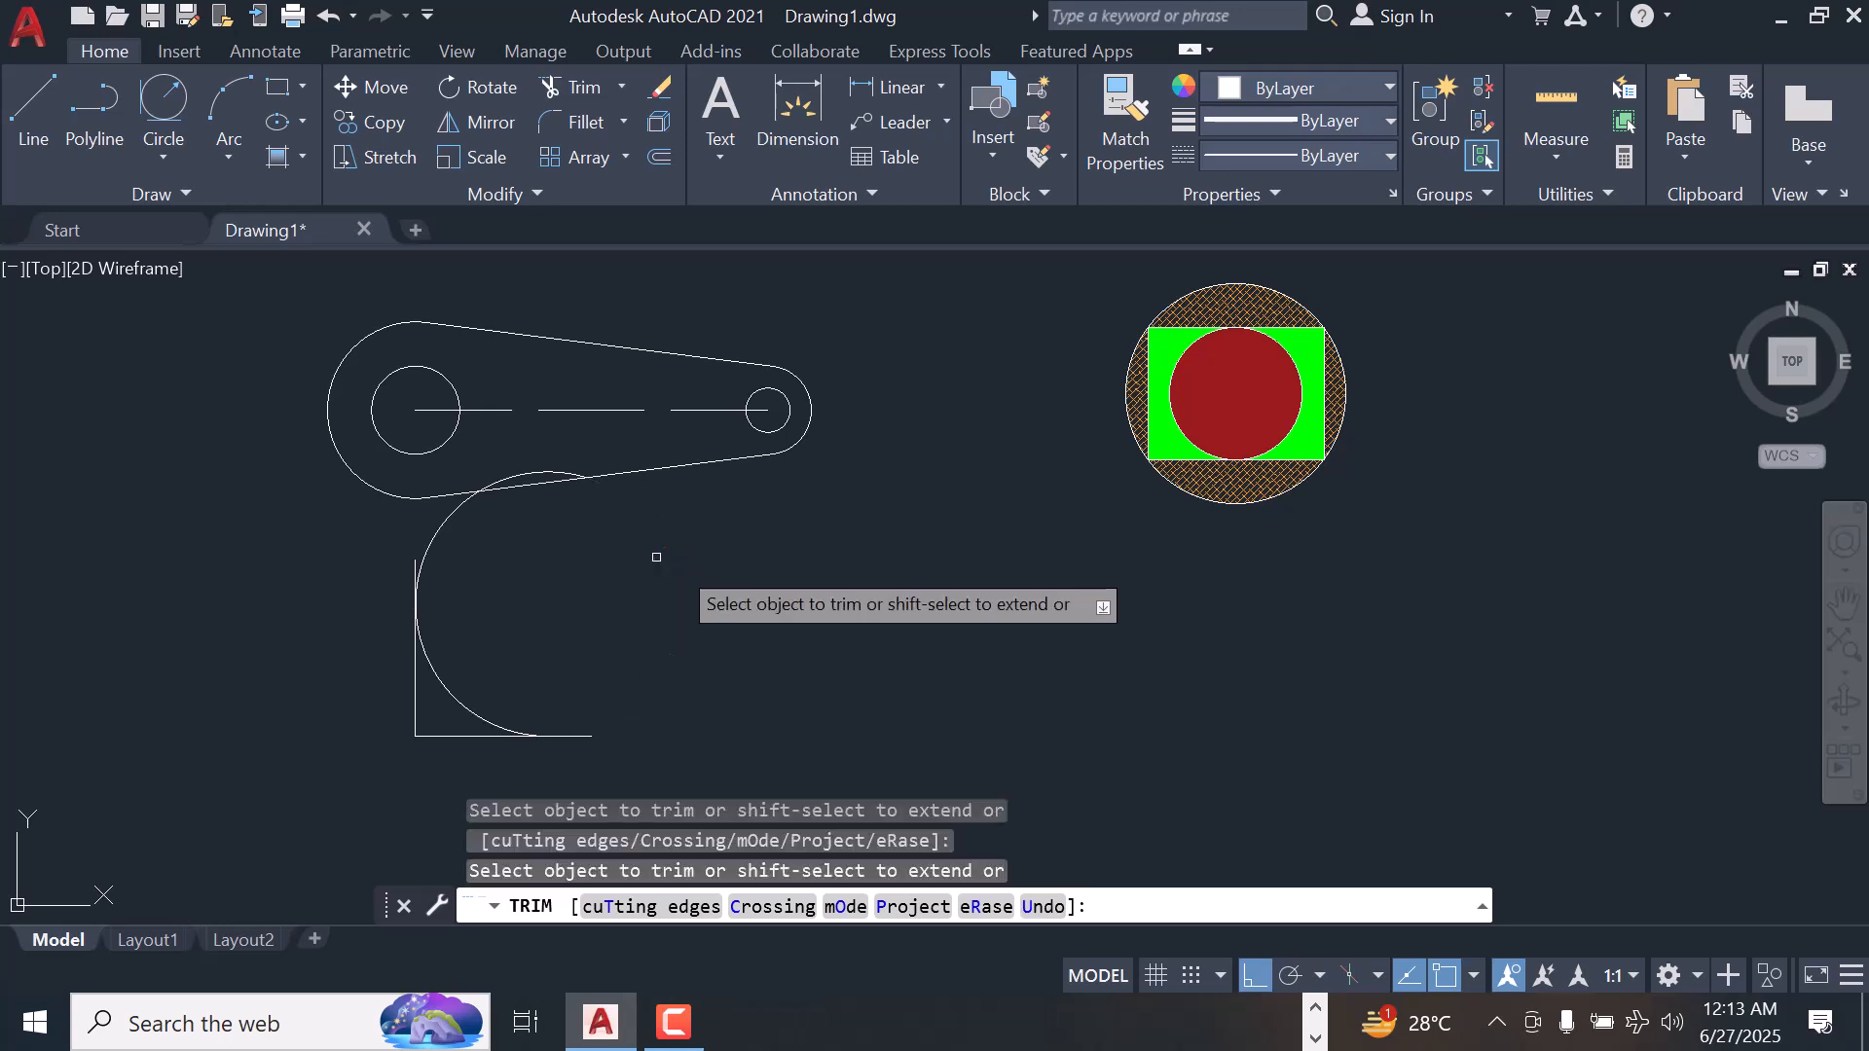
{"action": "left_click", "coordinate": [536, 477]}
{"action": "left_click", "coordinate": [447, 513]}
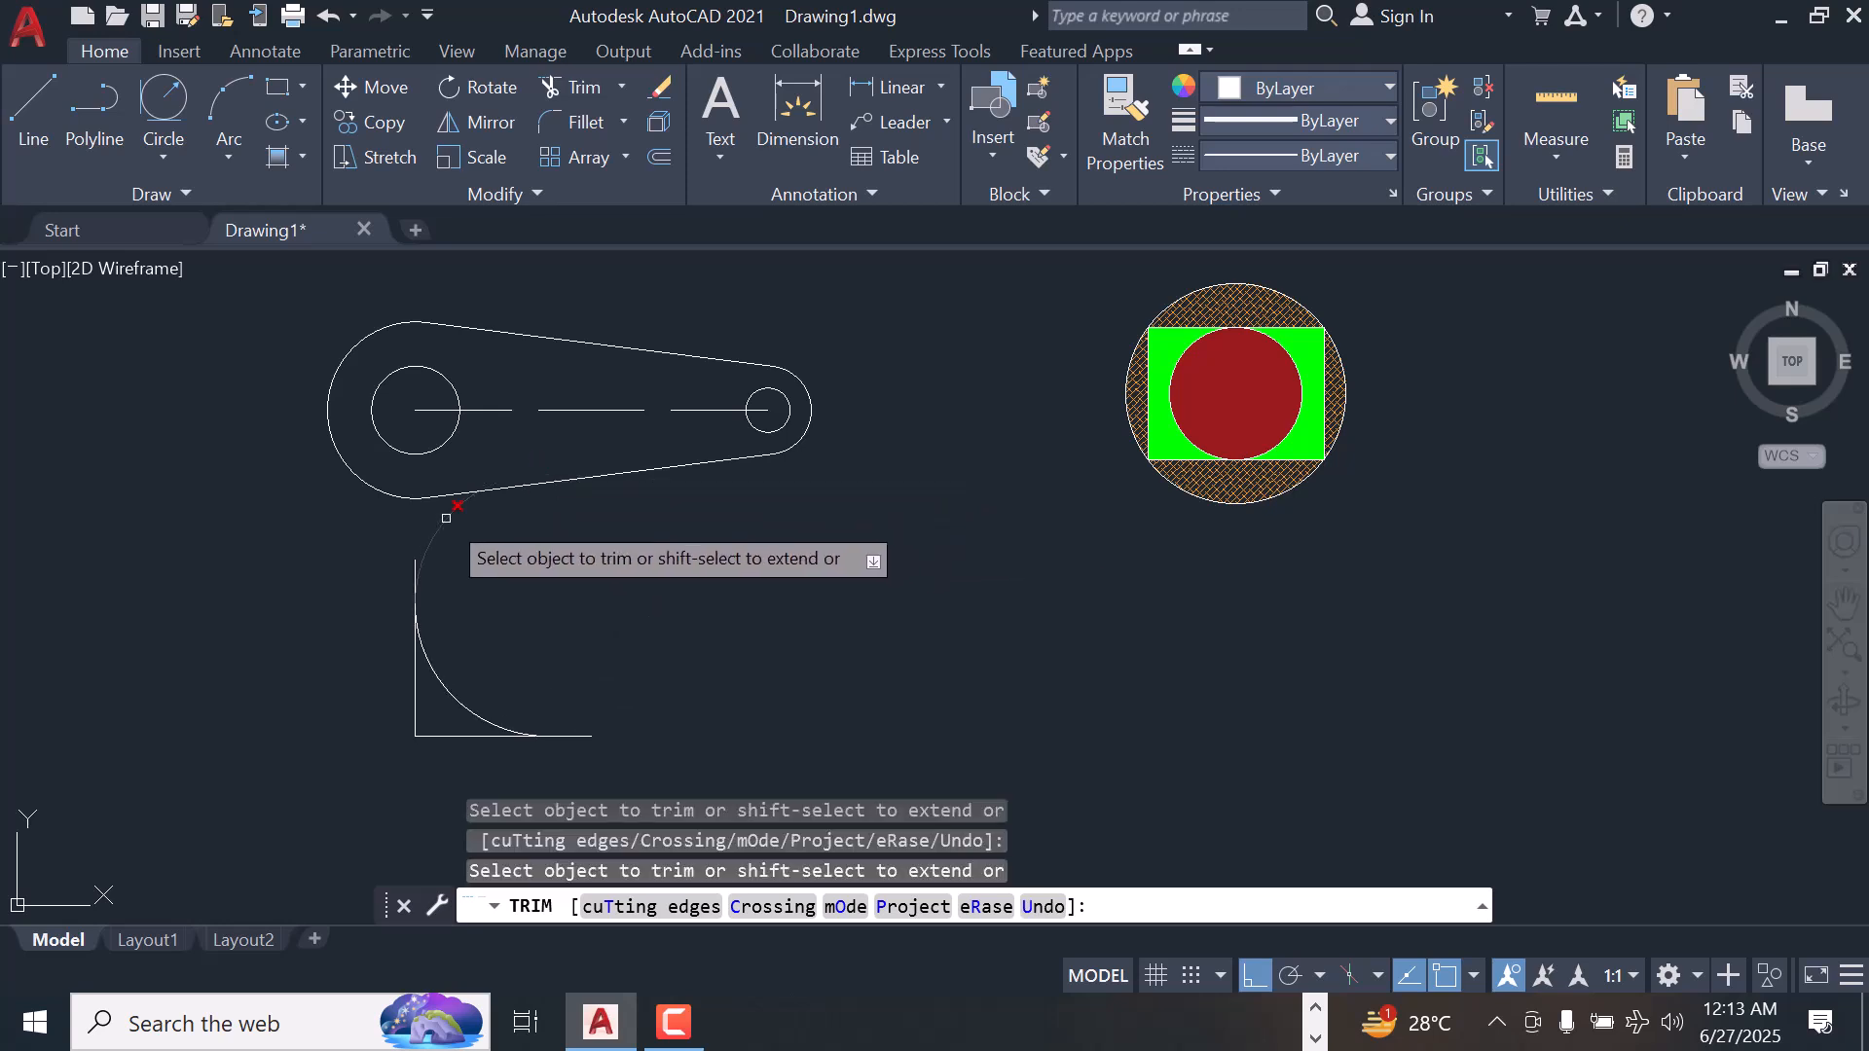
{"action": "right_click", "coordinate": [635, 599]}
{"action": "left_click", "coordinate": [708, 617]}
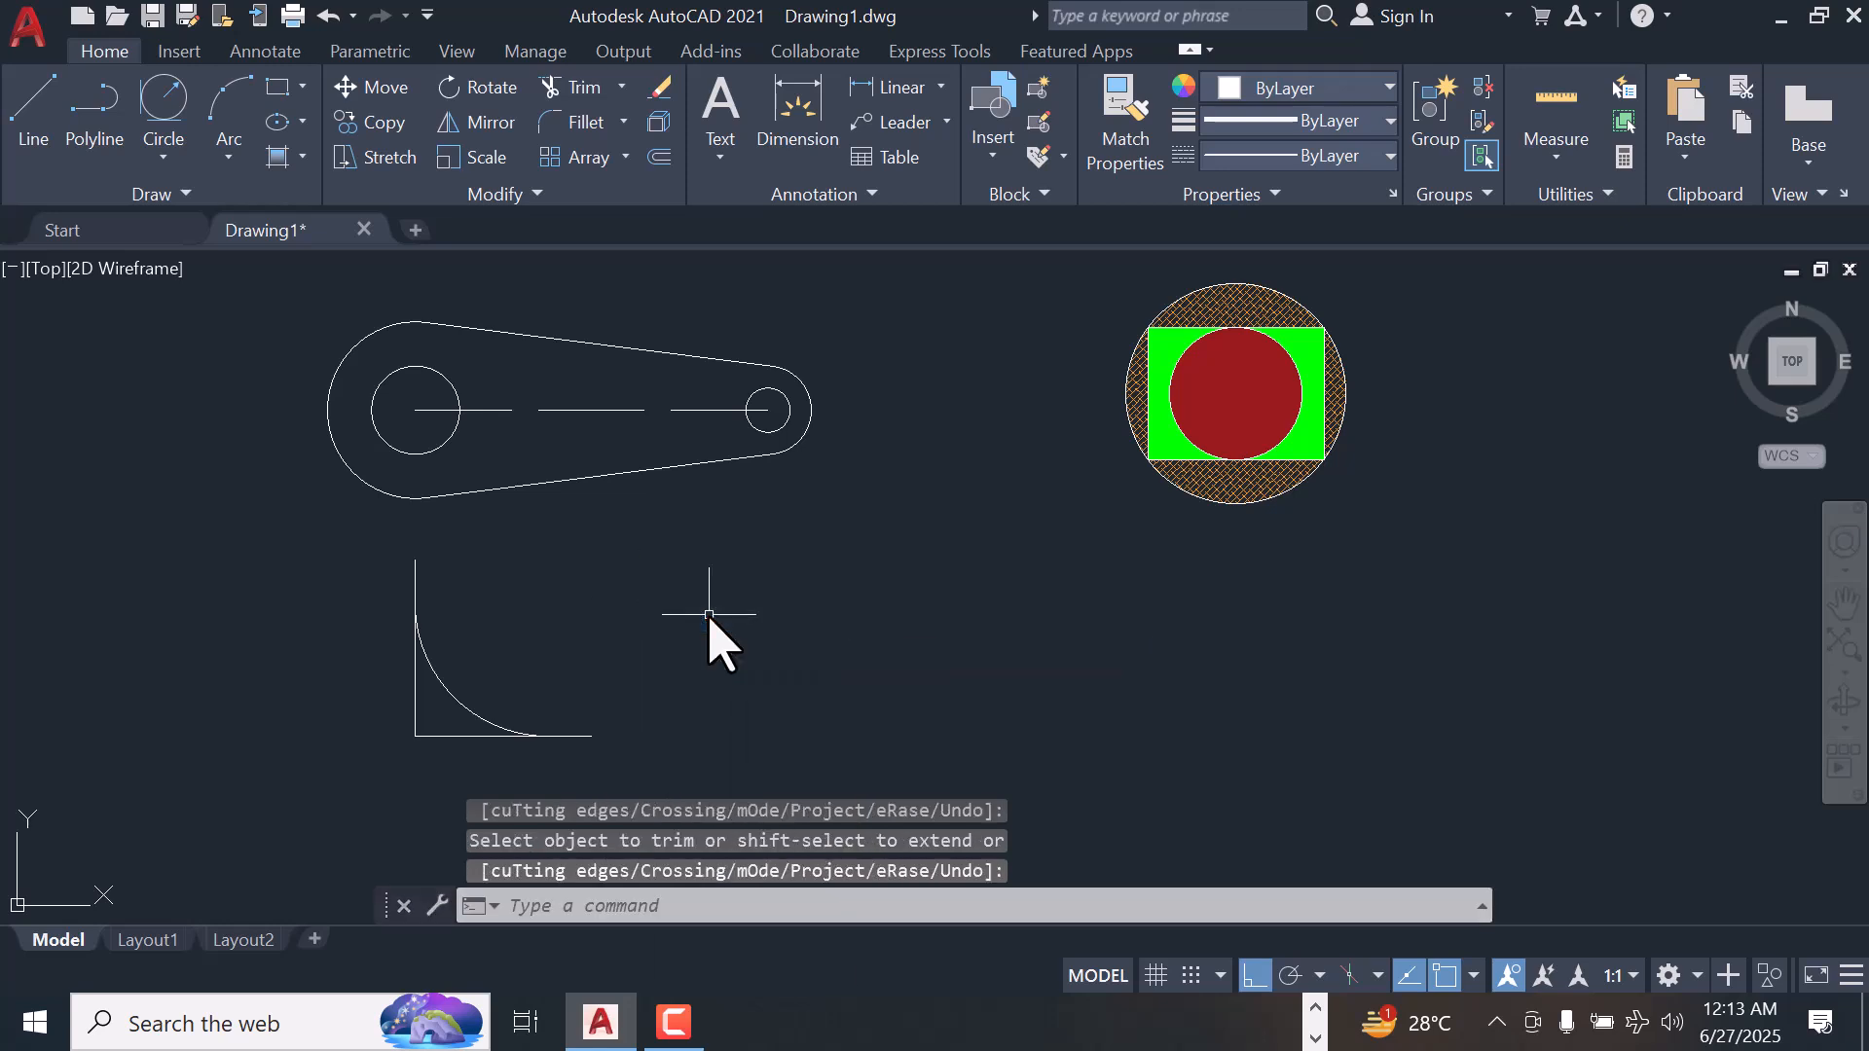
{"action": "key", "text": "Escape"}
{"action": "key", "text": "Escape"}
{"action": "key", "text": "Escape"}
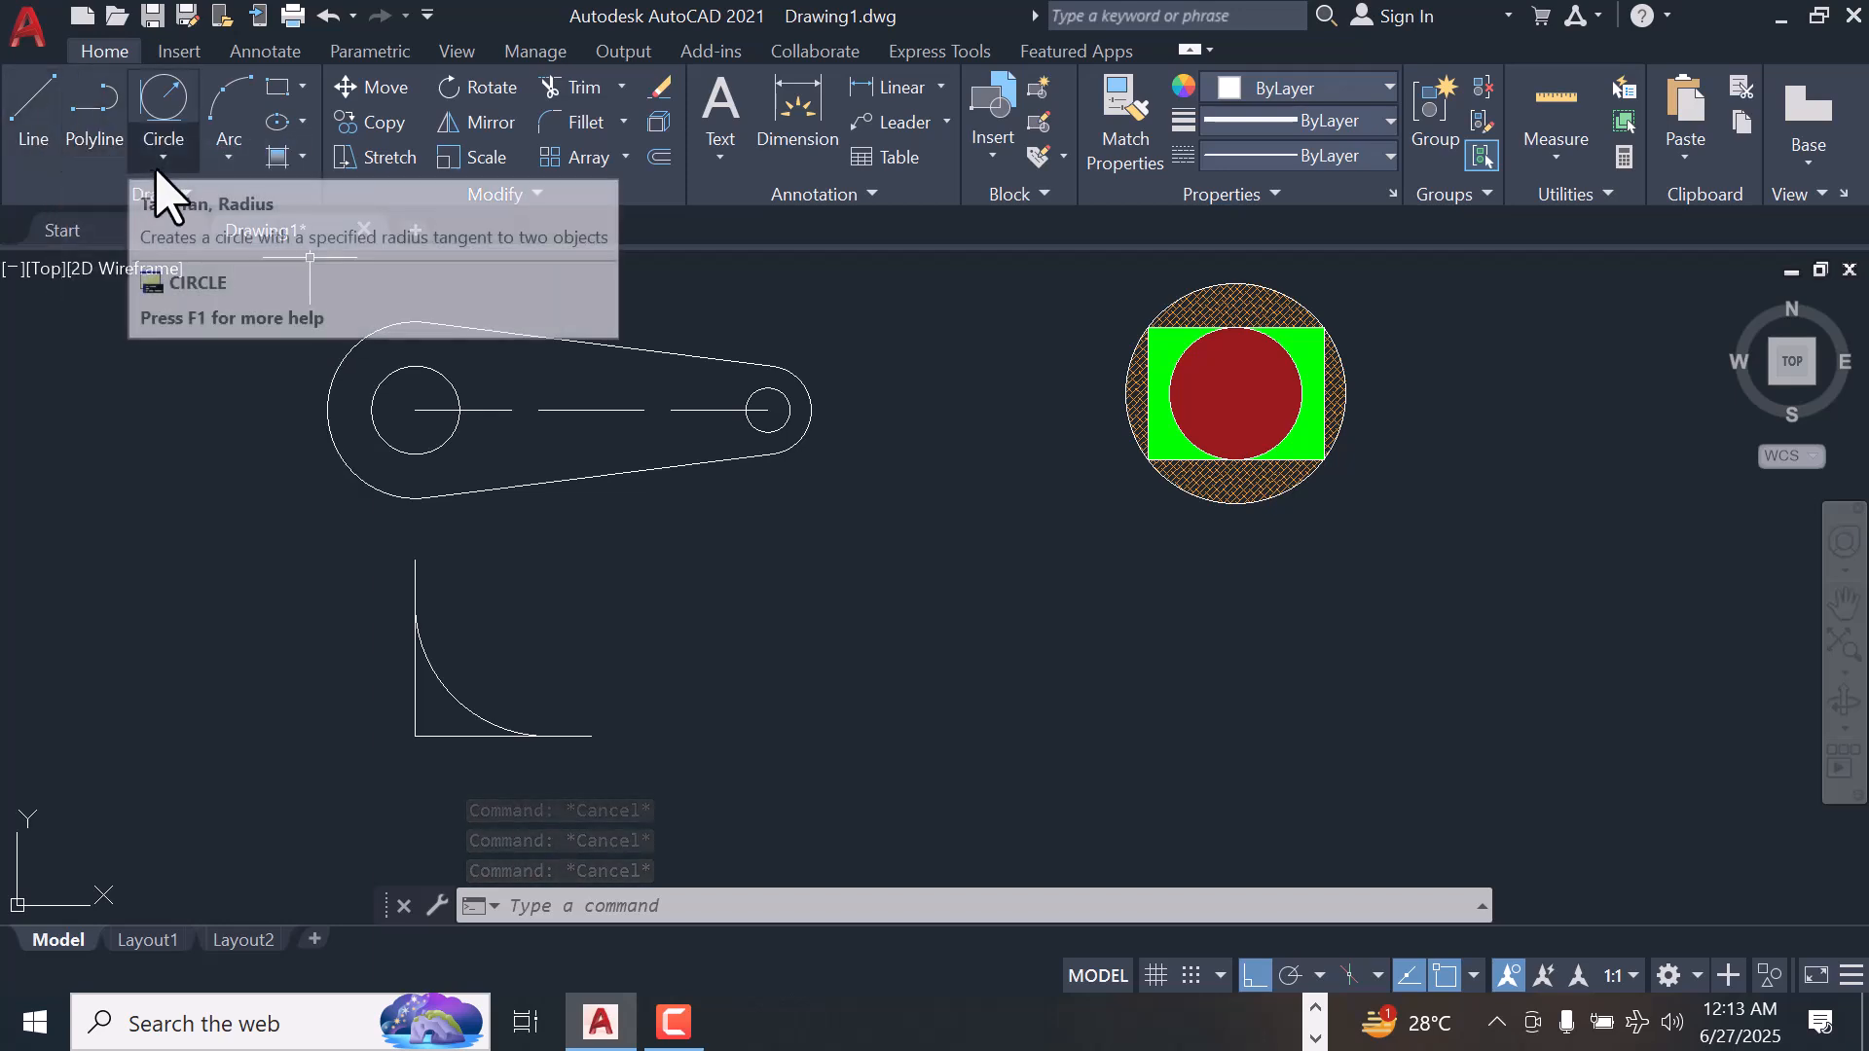
Draw a horizontal line 20 units to the right, starting below the rectangle's lower-left corner and level with the L shape's base
{"action": "left_click", "coordinate": [39, 122]}
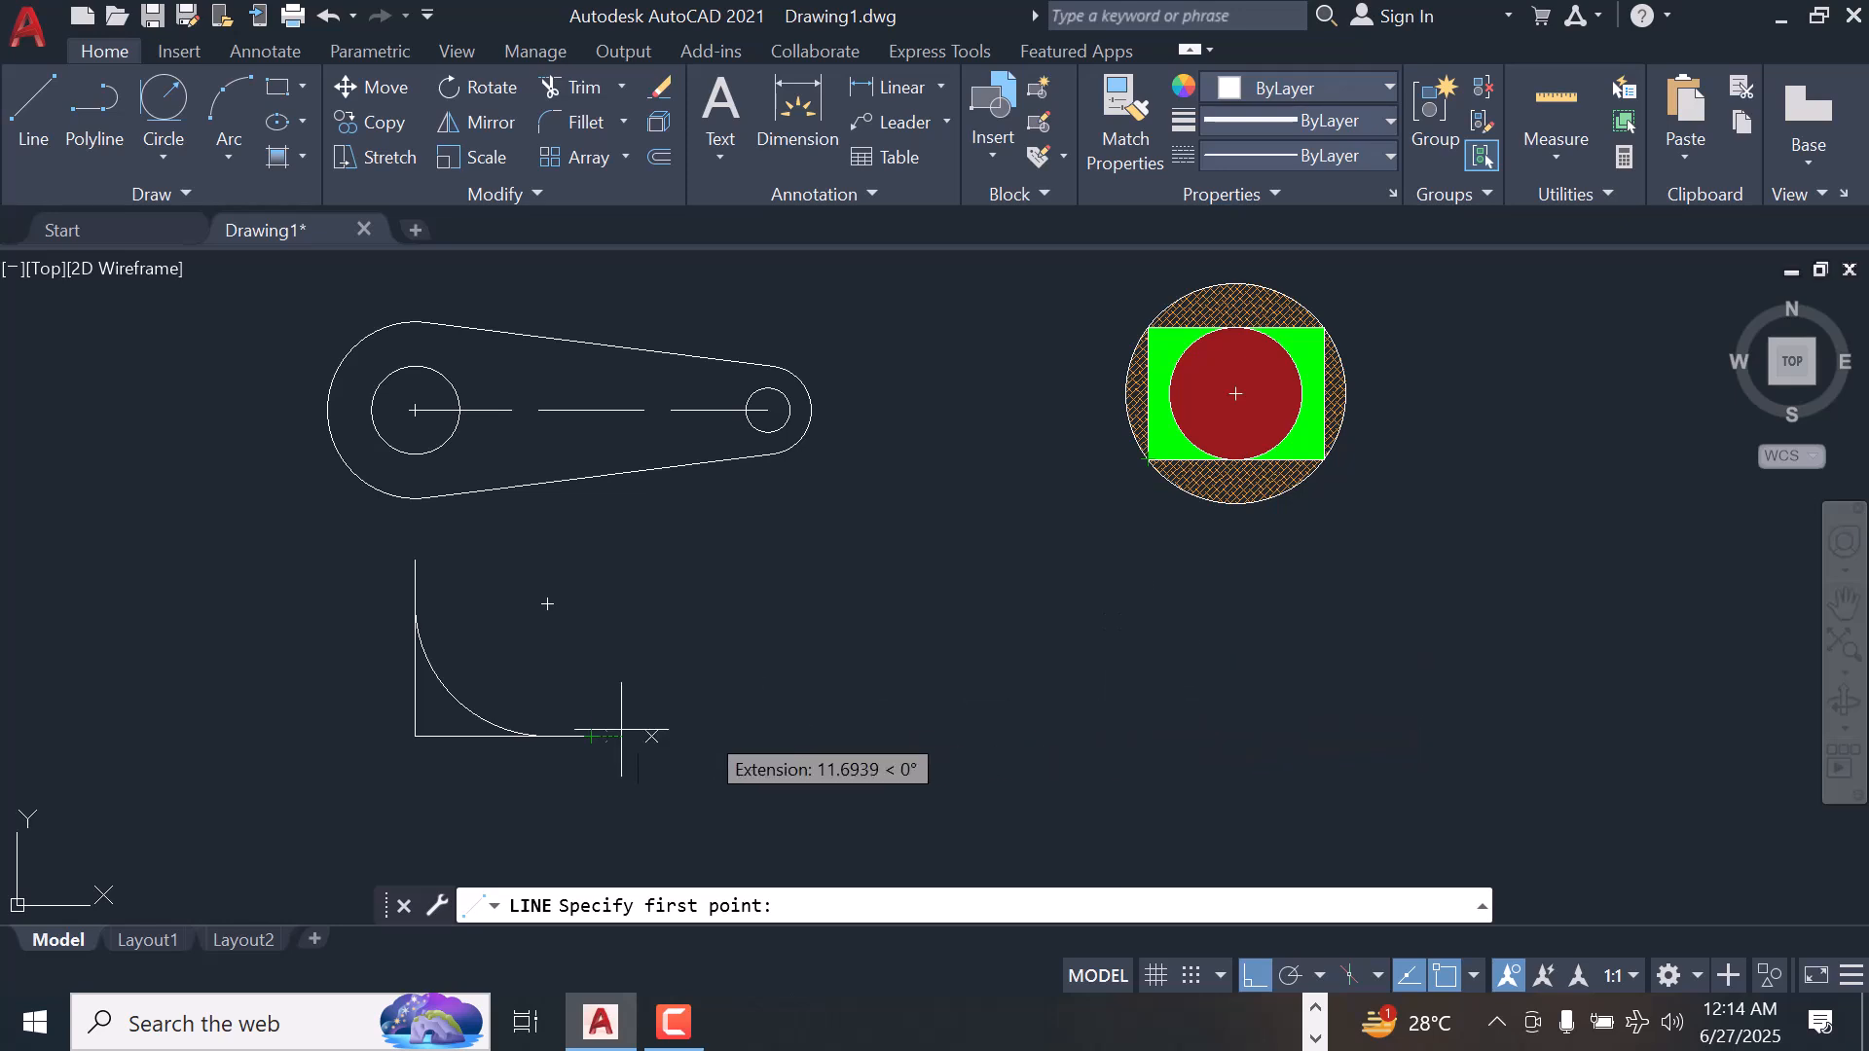
{"action": "left_click", "coordinate": [1143, 723]}
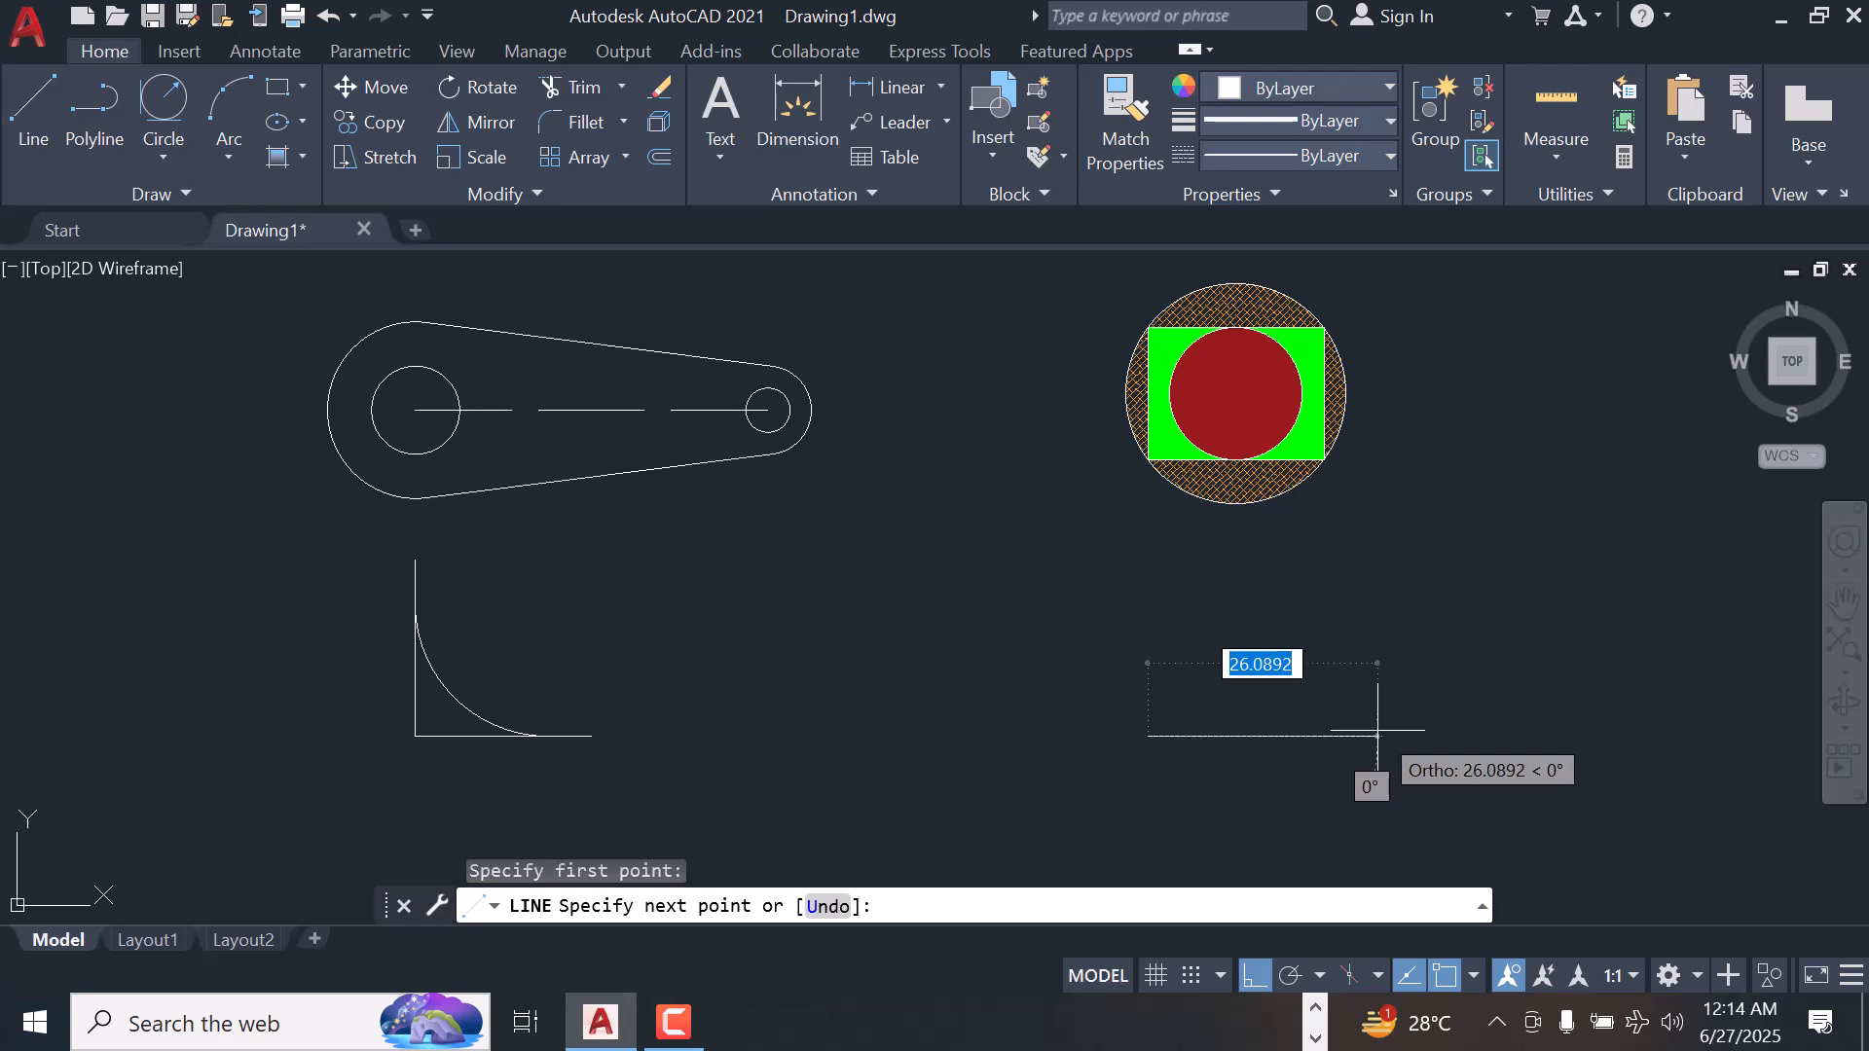
{"action": "type", "text": "2"}
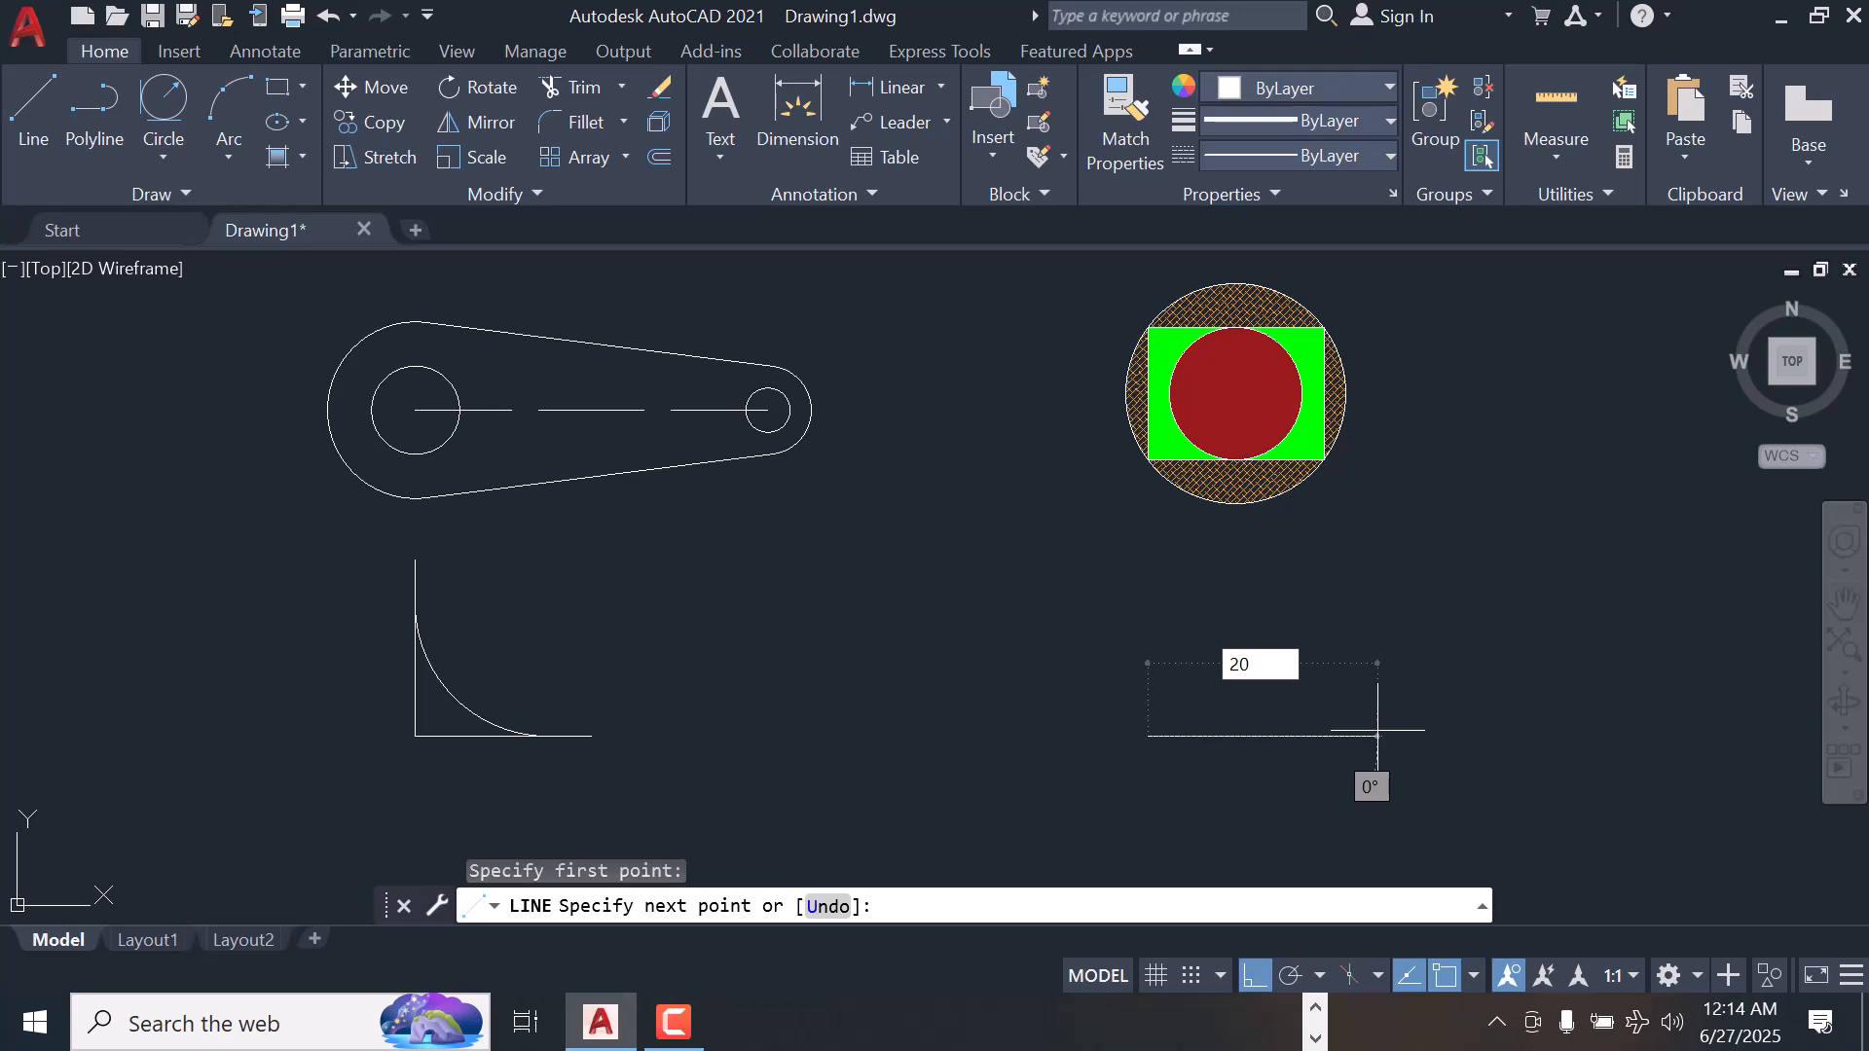
{"action": "type", "text": "0"}
{"action": "key", "text": "Return"}
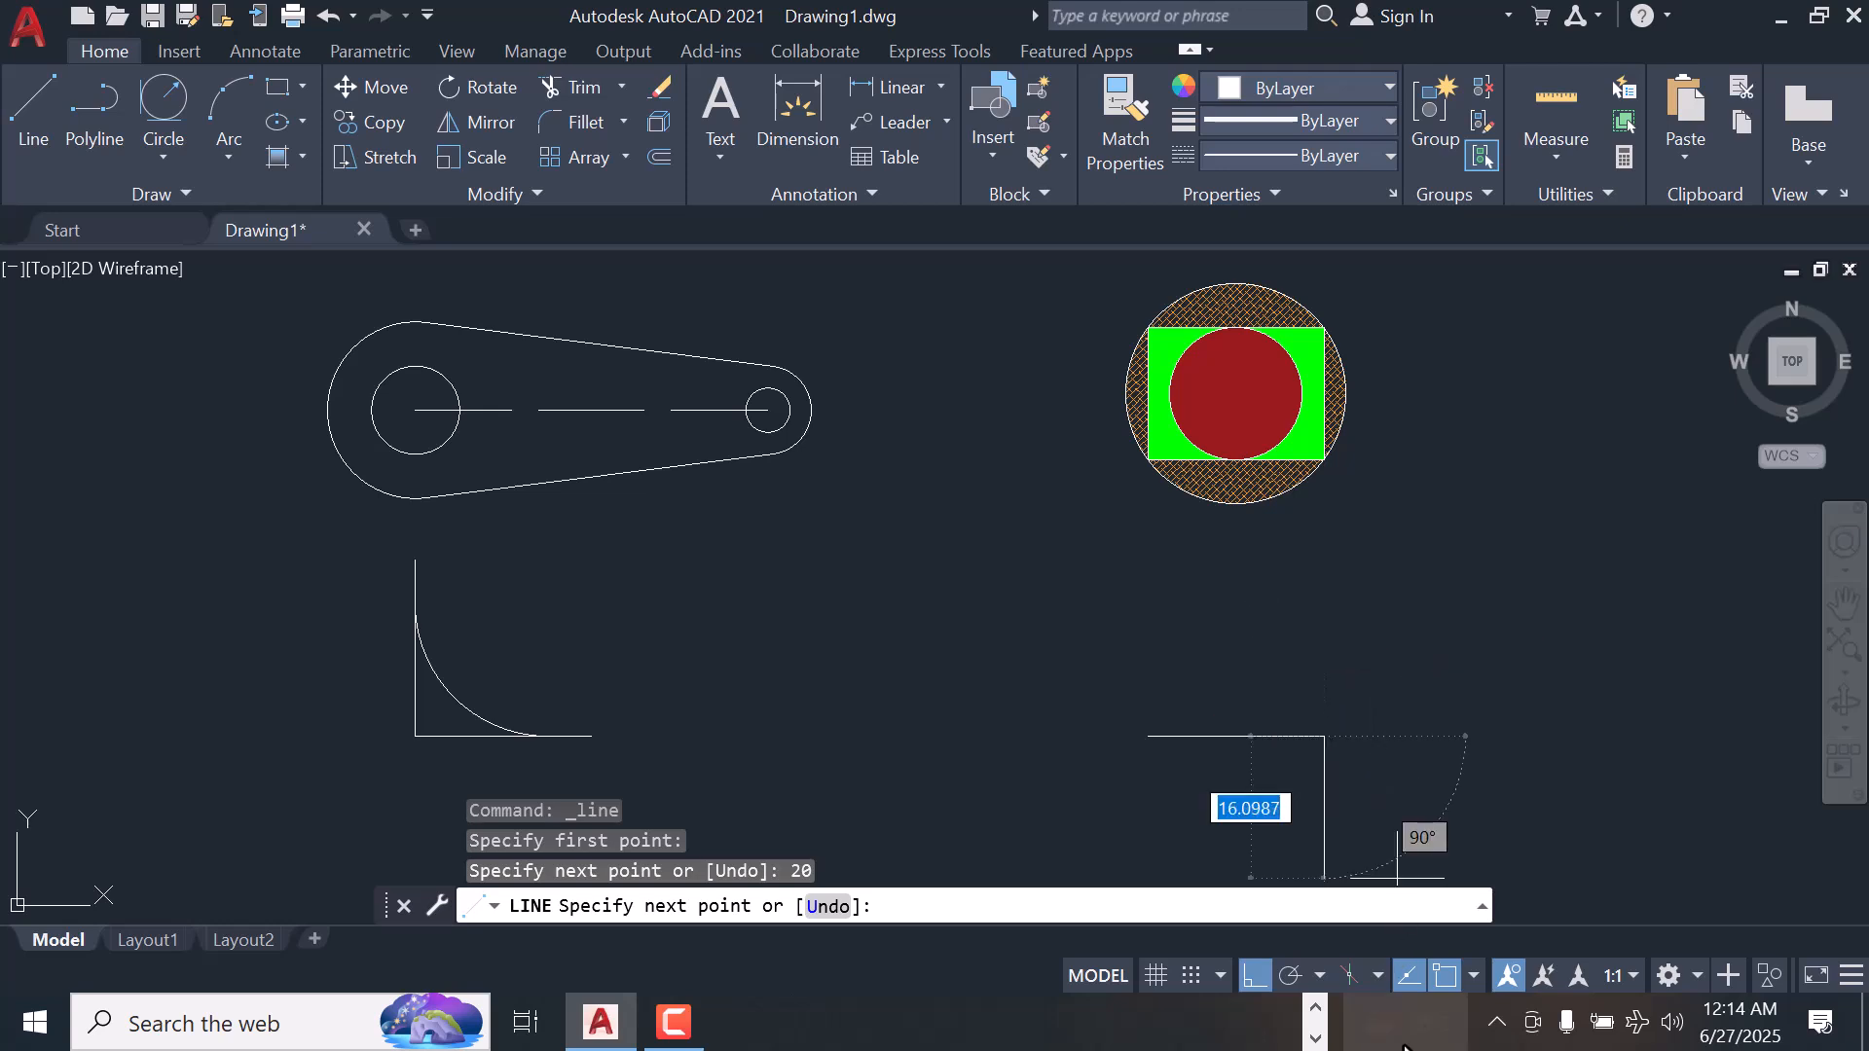
Turn Ortho off and complete the equilateral triangle with a 20-unit line at 120° and a closing line to the start point
{"action": "left_click", "coordinate": [1253, 976]}
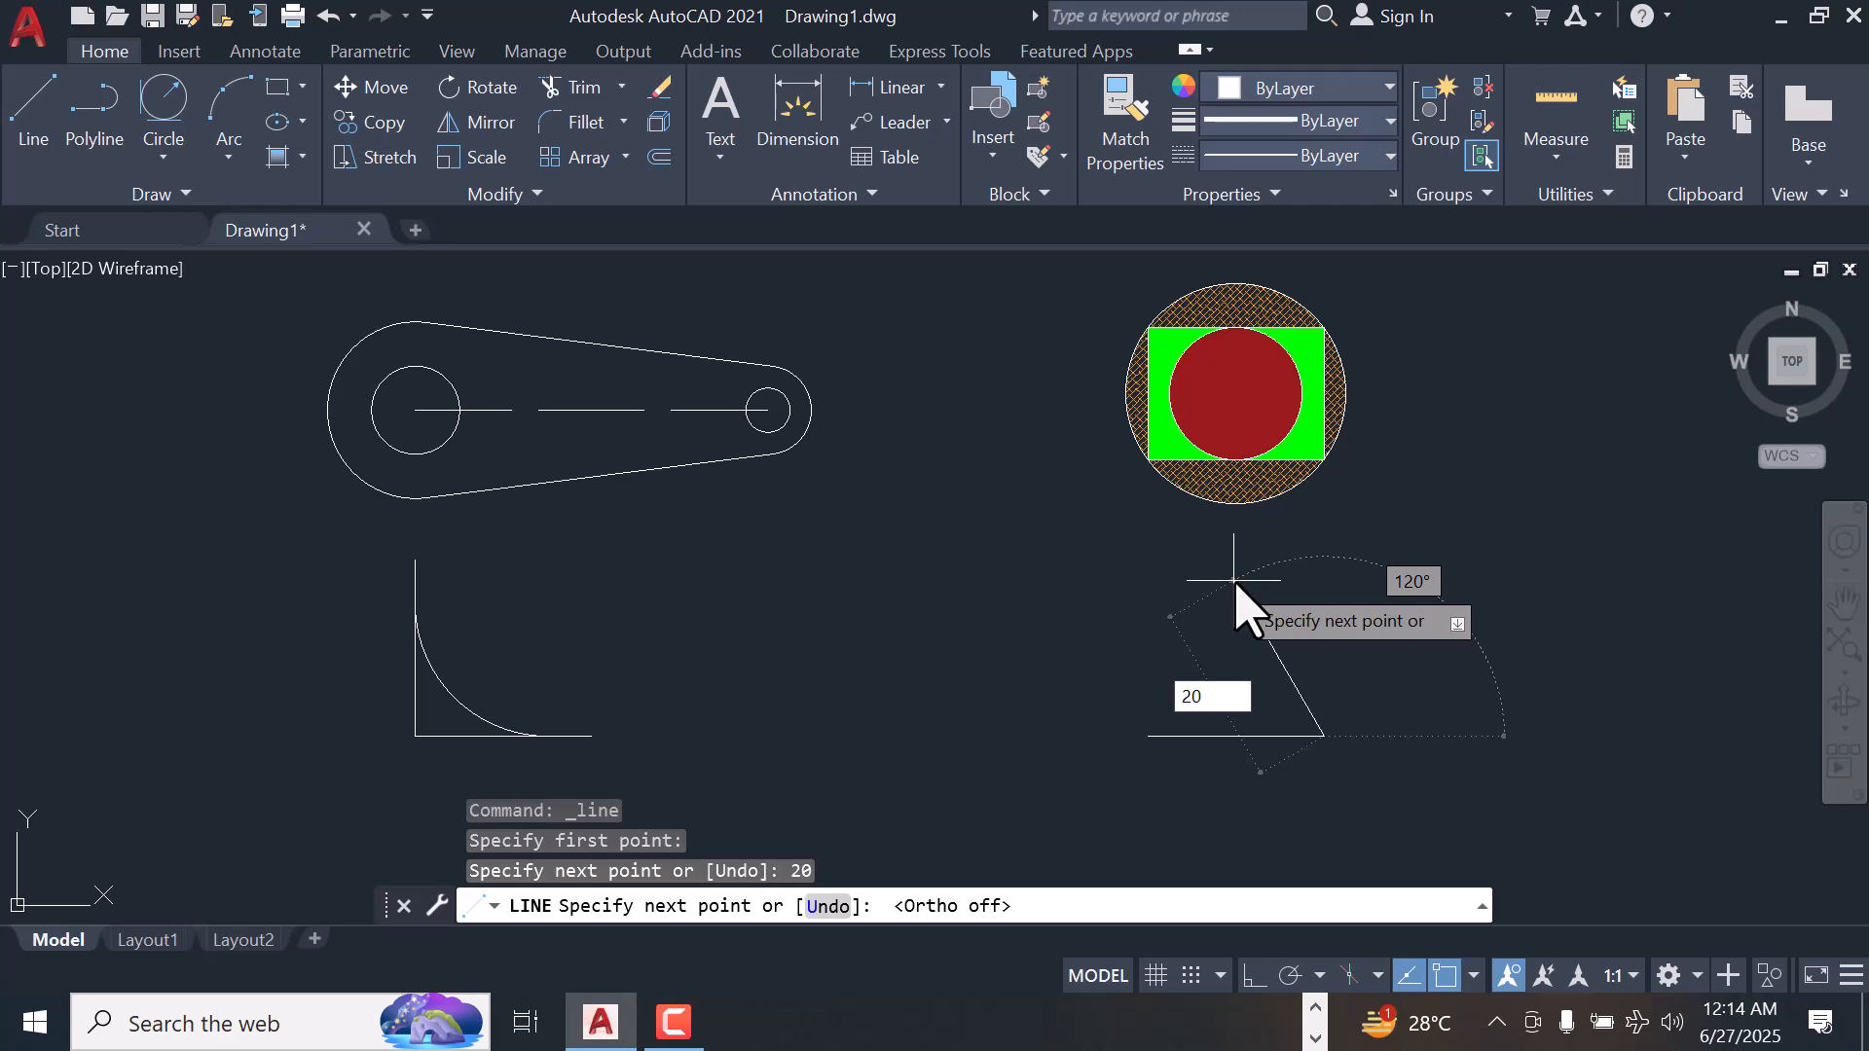
{"action": "key", "text": "Tab"}
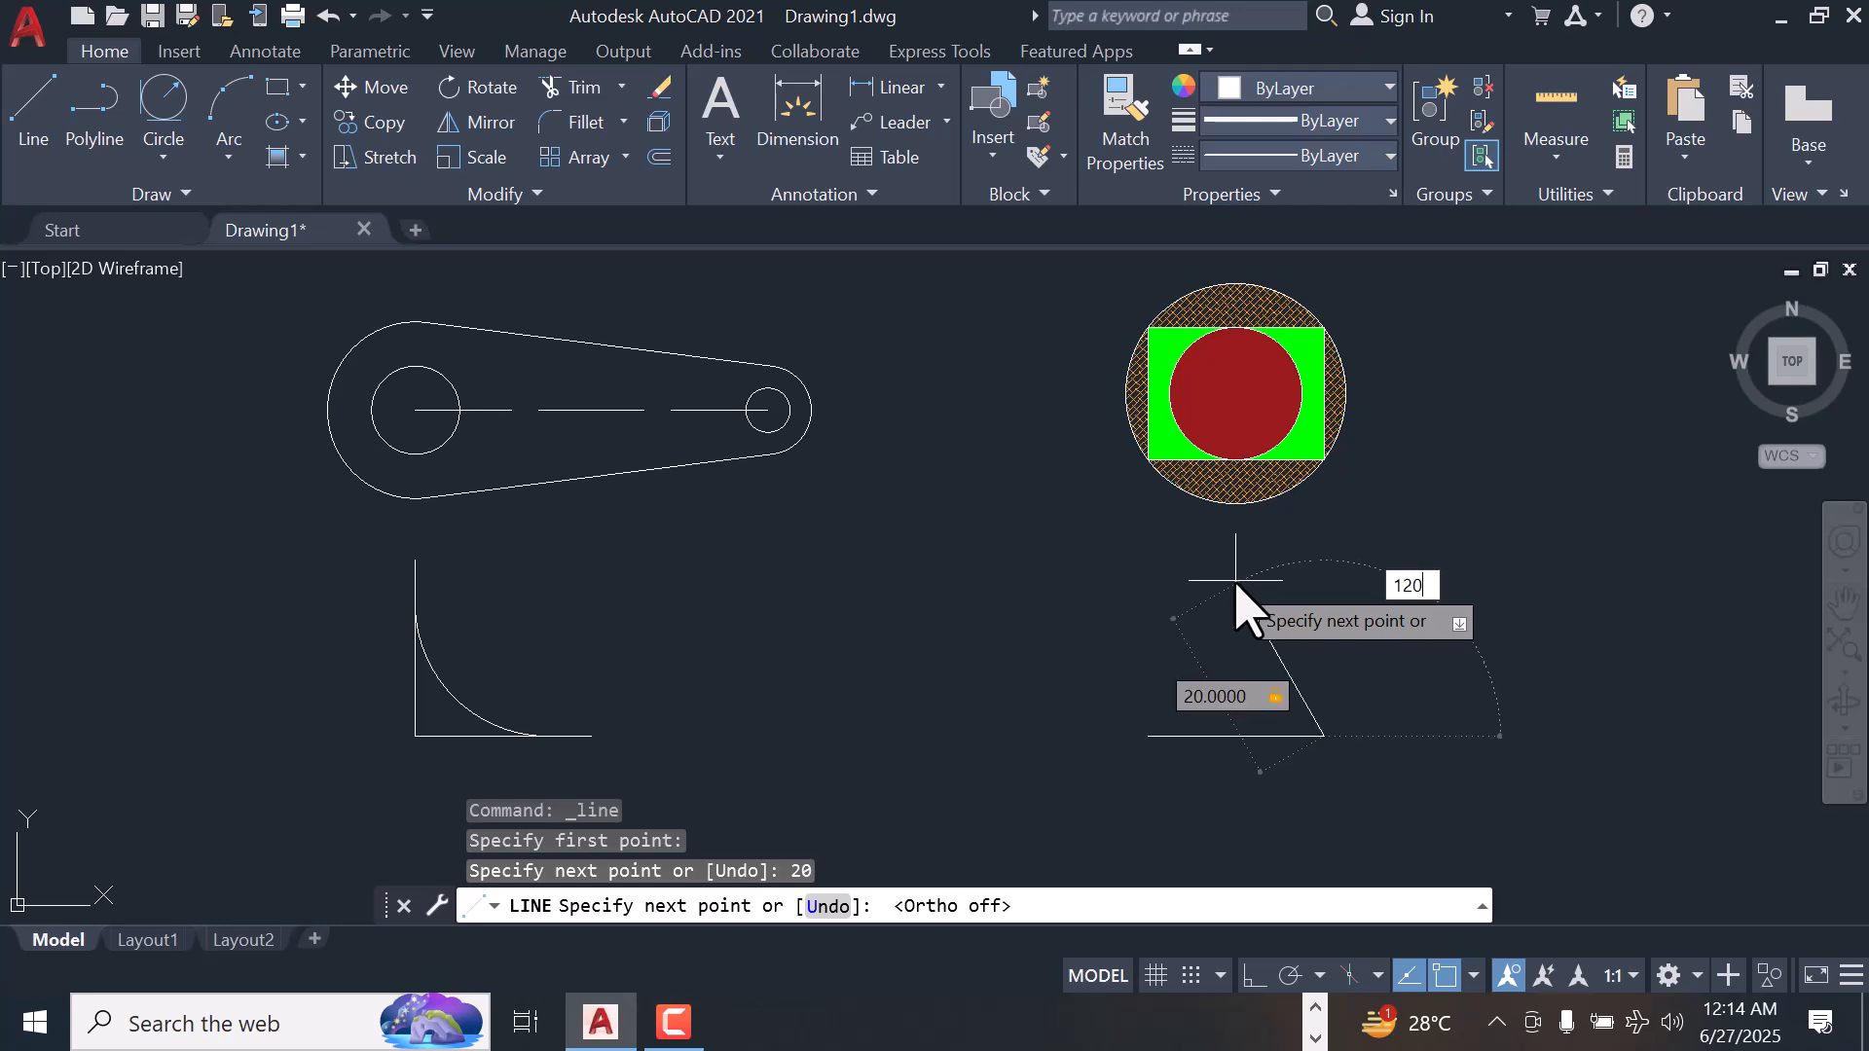
{"action": "key", "text": "Return"}
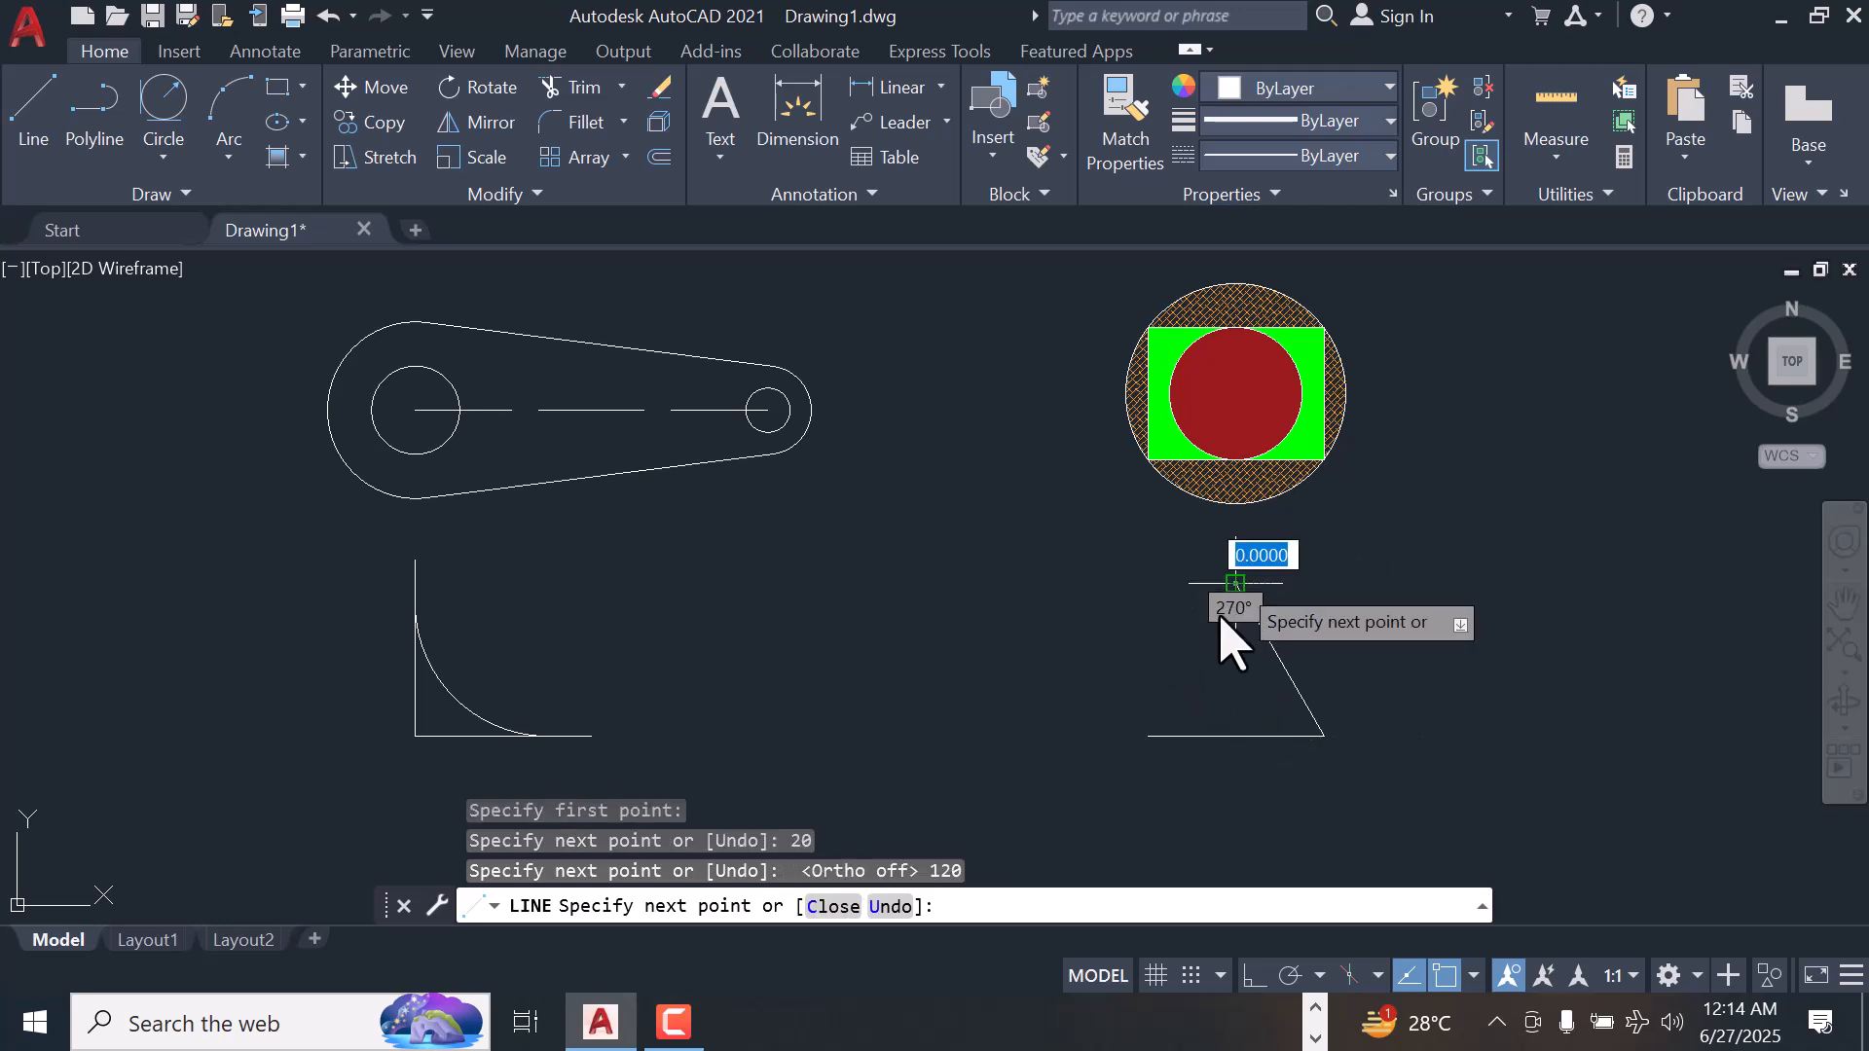
{"action": "right_click", "coordinate": [1148, 737]}
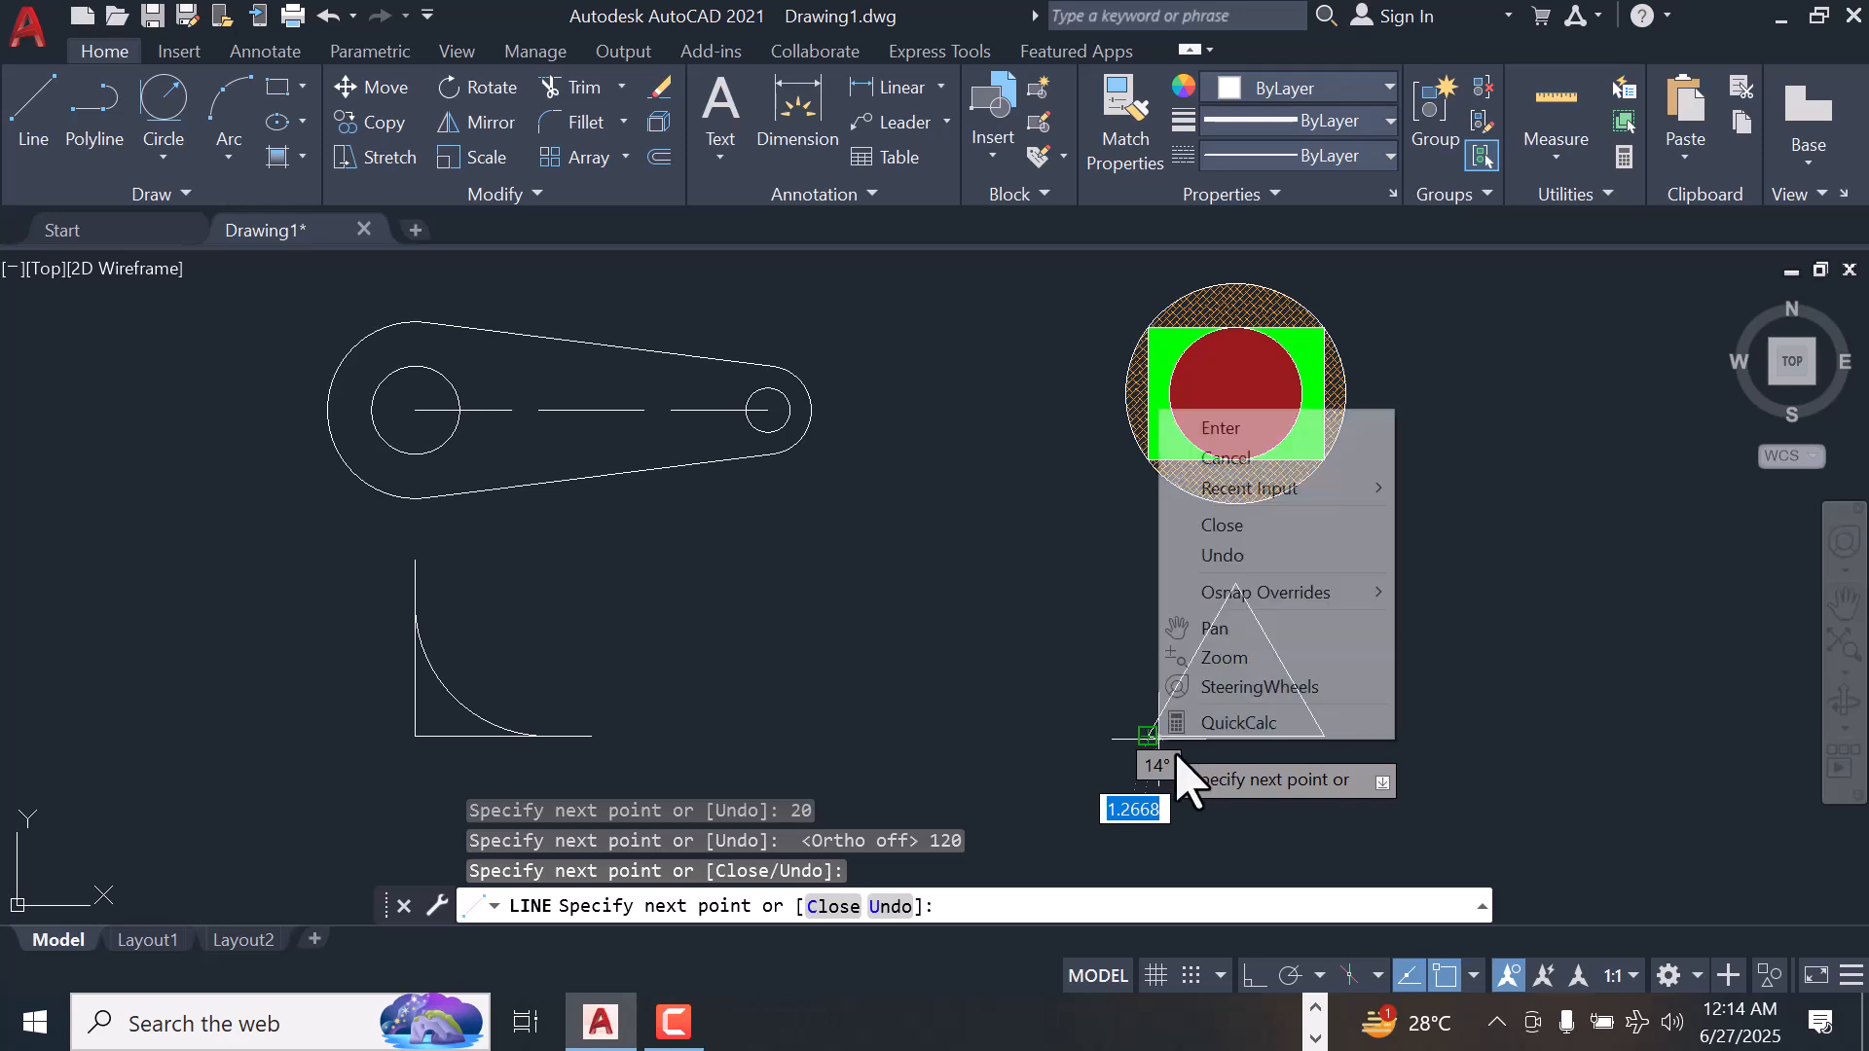
{"action": "left_click", "coordinate": [1265, 428]}
Draw a Tan, Tan, Tan circle inside the triangle, tangent to its three sides, and end the command
{"action": "left_click", "coordinate": [161, 159]}
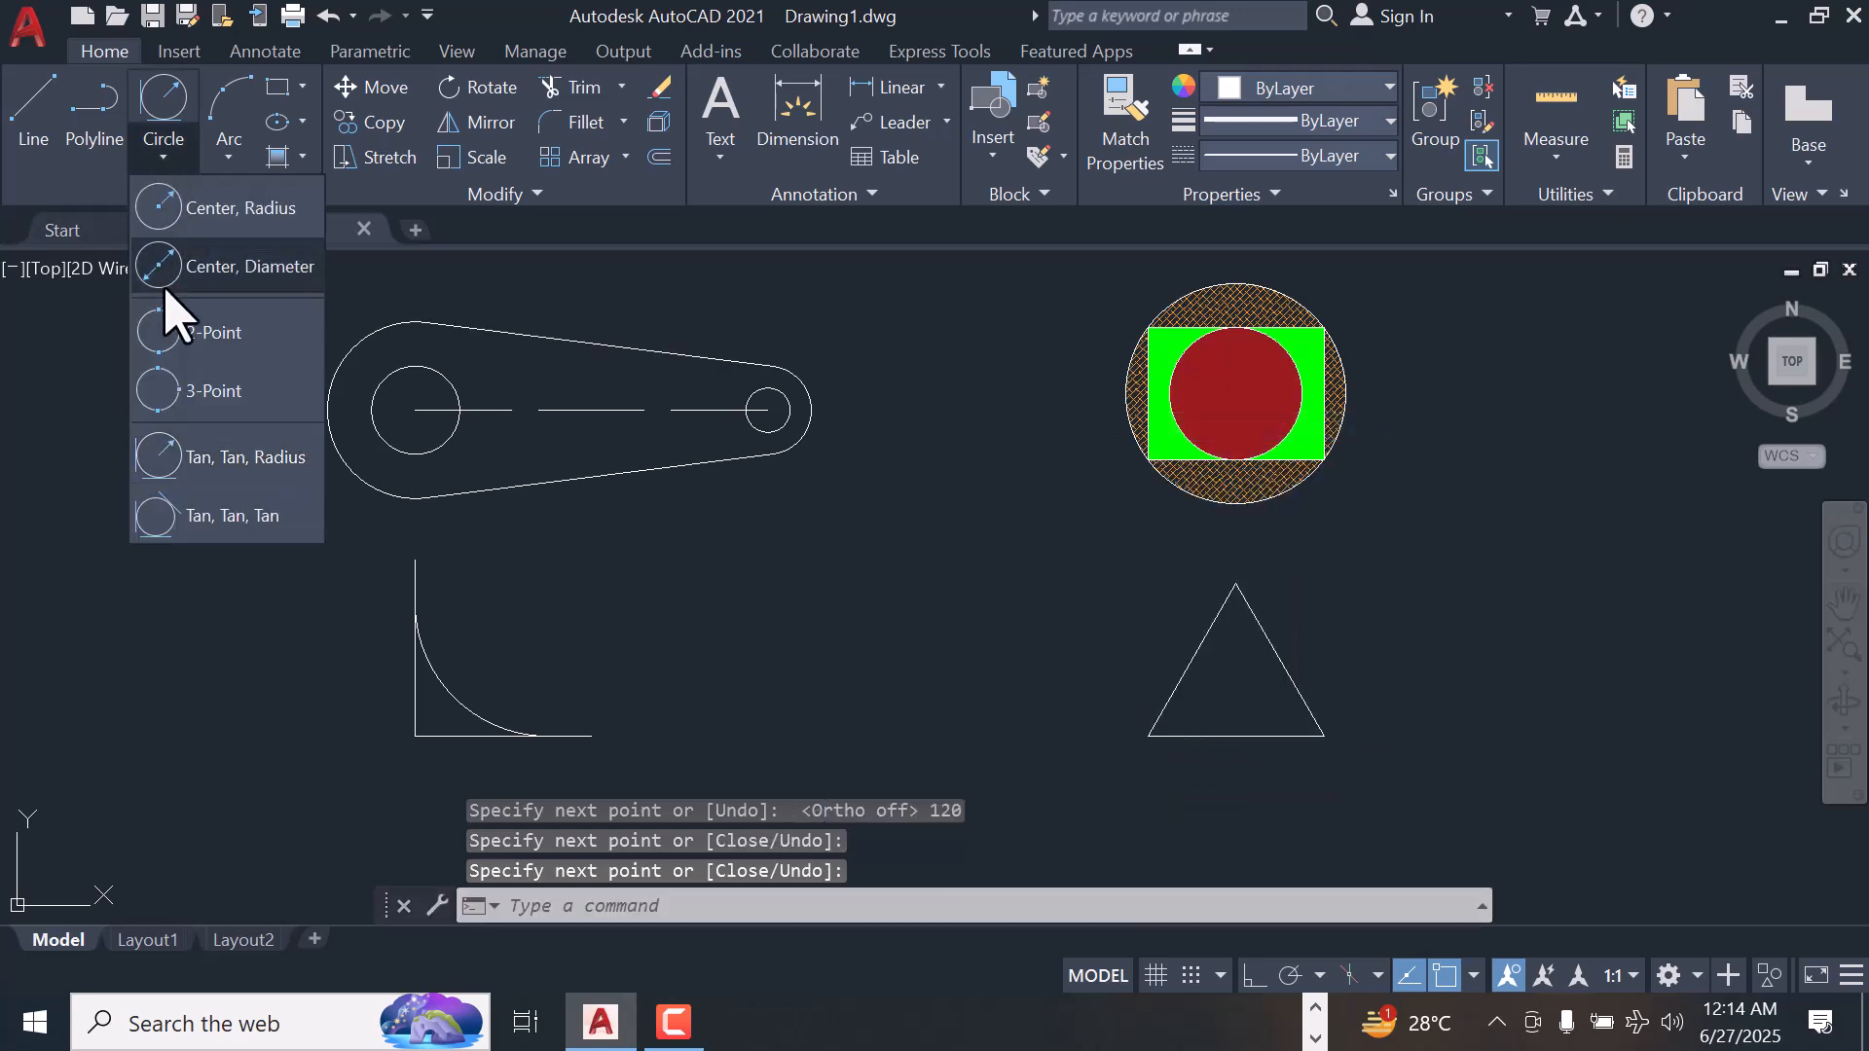
{"action": "left_click", "coordinate": [146, 523]}
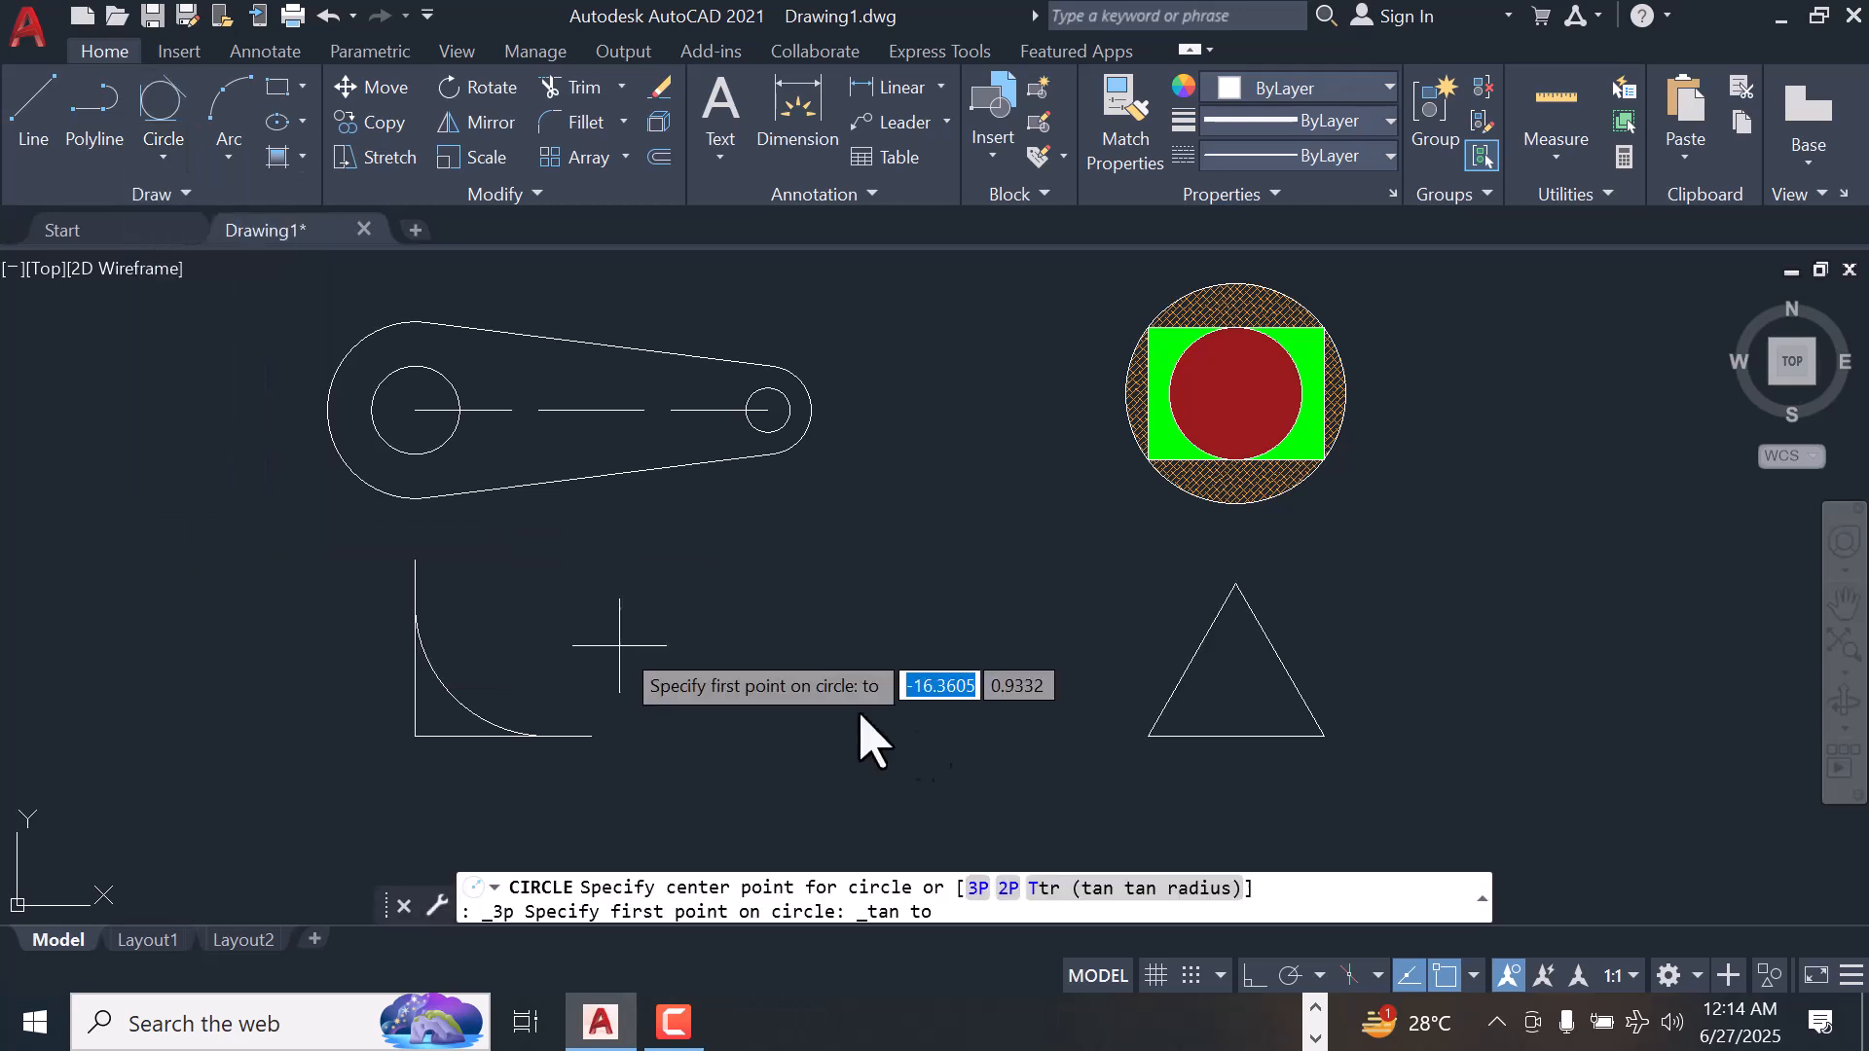
{"action": "left_click", "coordinate": [1197, 683]}
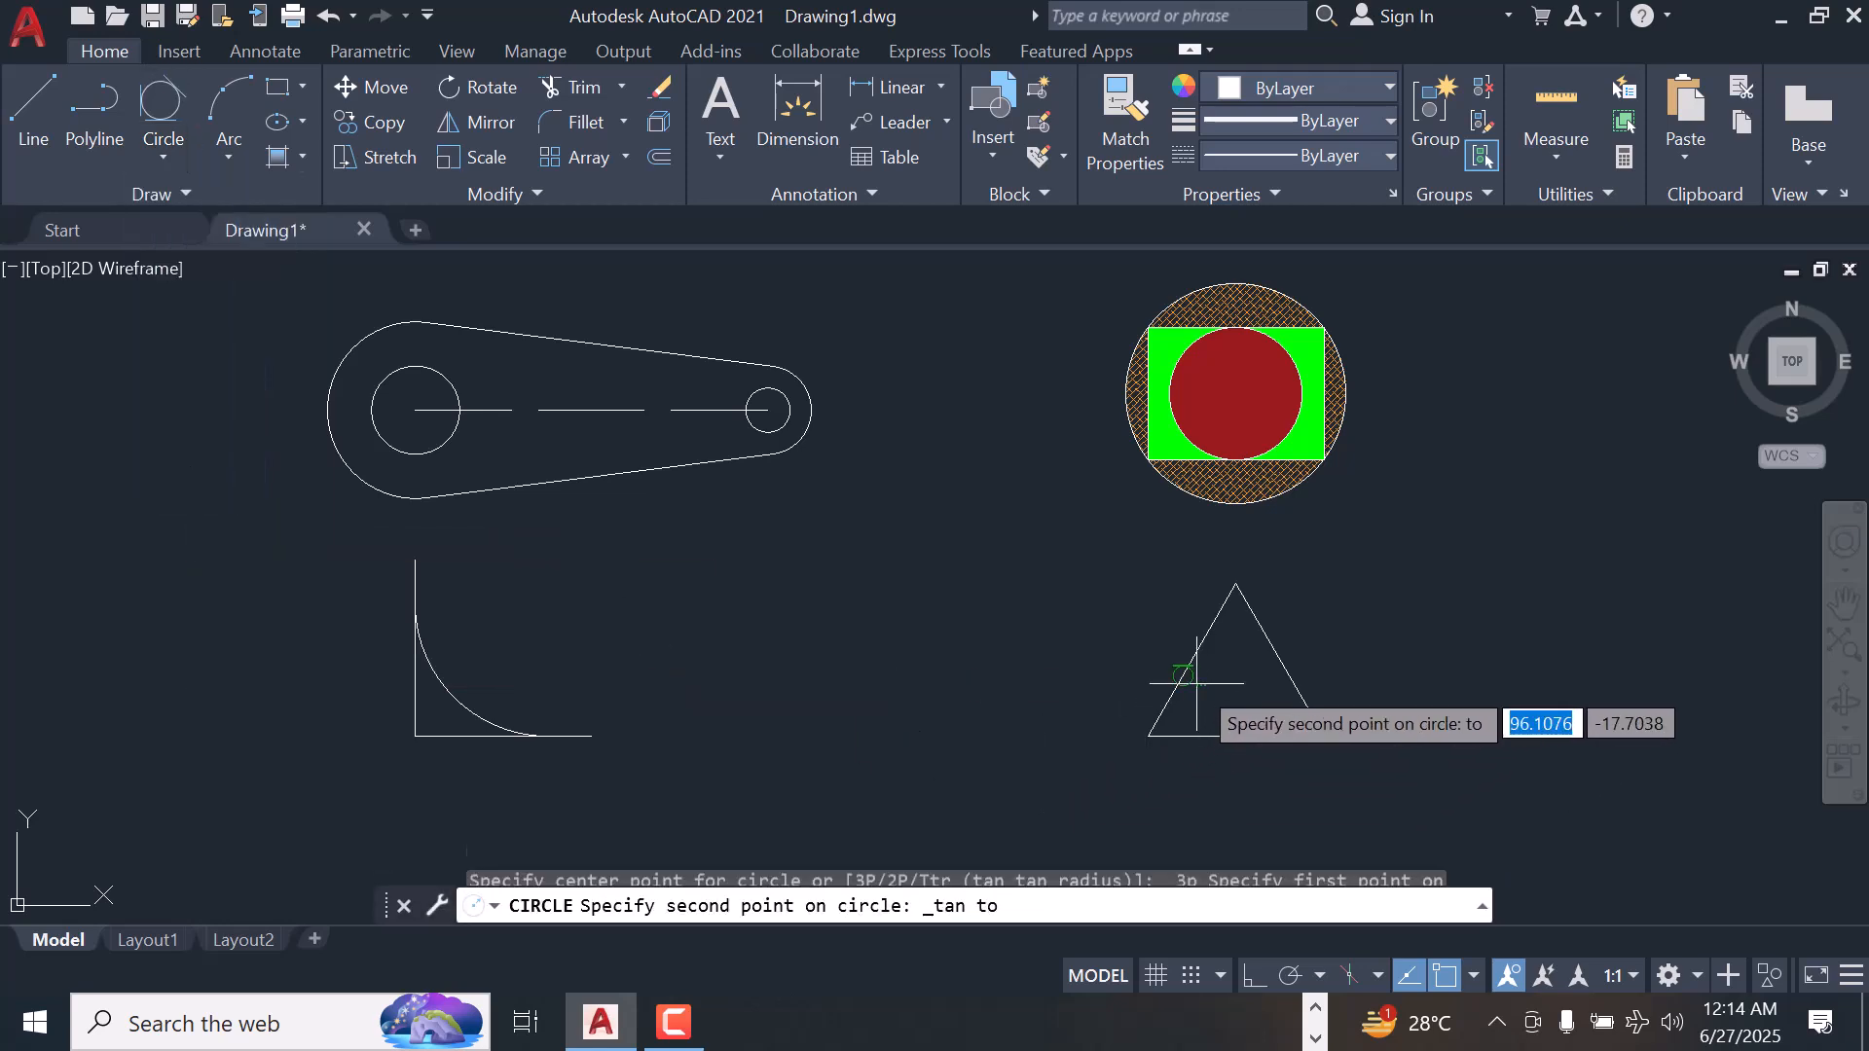
{"action": "left_click", "coordinate": [1253, 631]}
{"action": "left_click", "coordinate": [1203, 730]}
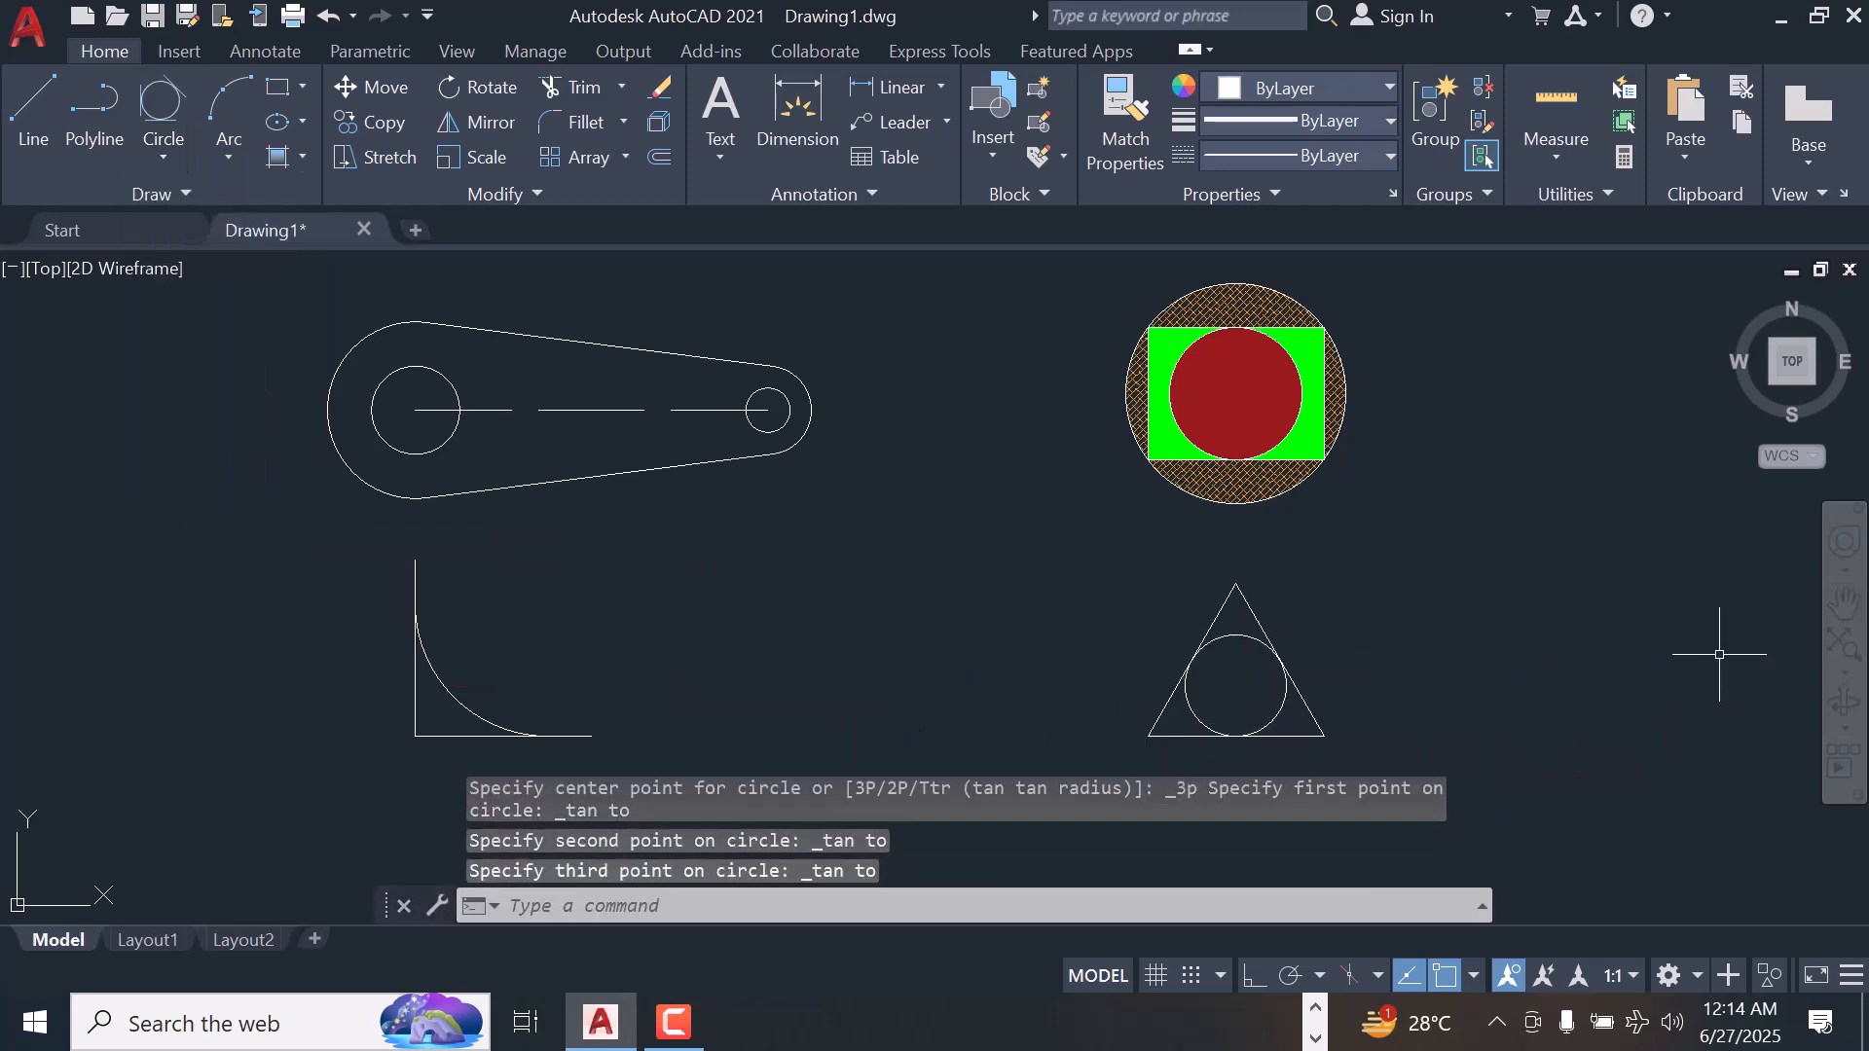
{"action": "scroll", "coordinate": [850, 619], "scroll_direction": "down", "scroll_amount": 2}
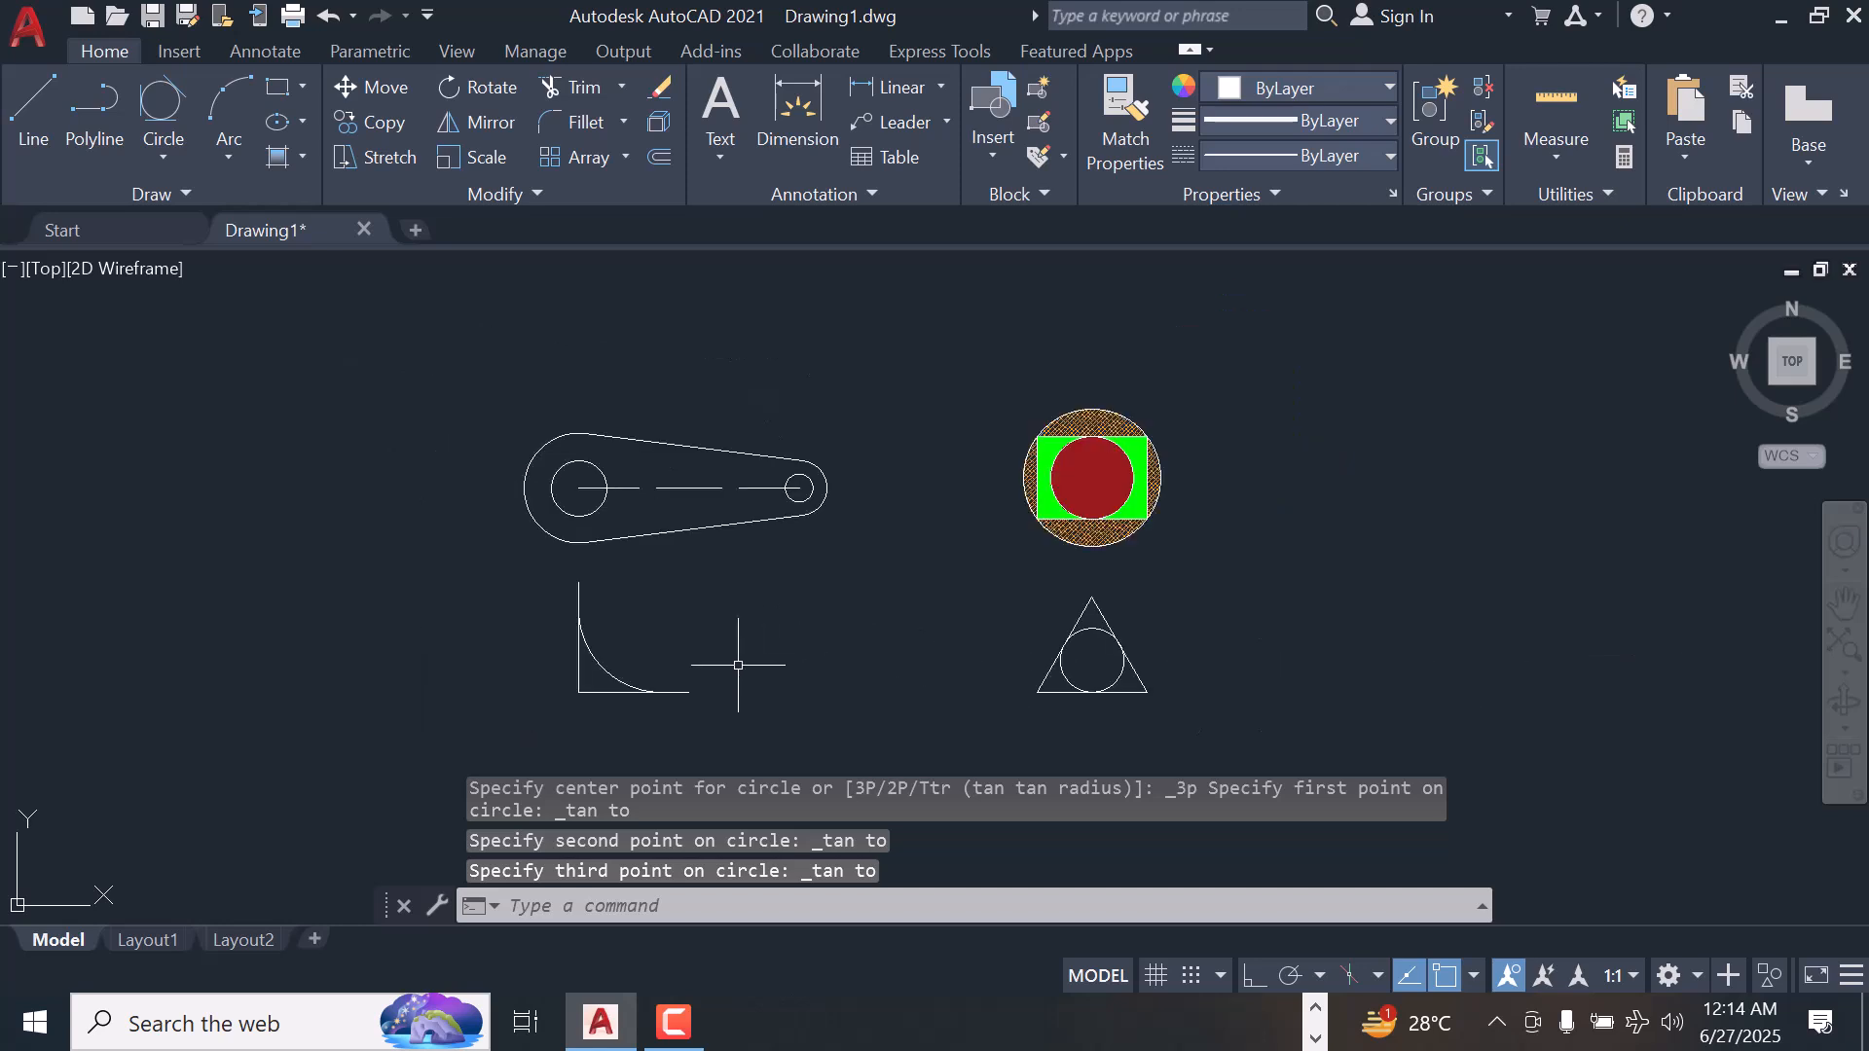
{"action": "scroll", "coordinate": [737, 665], "scroll_direction": "up", "scroll_amount": 2}
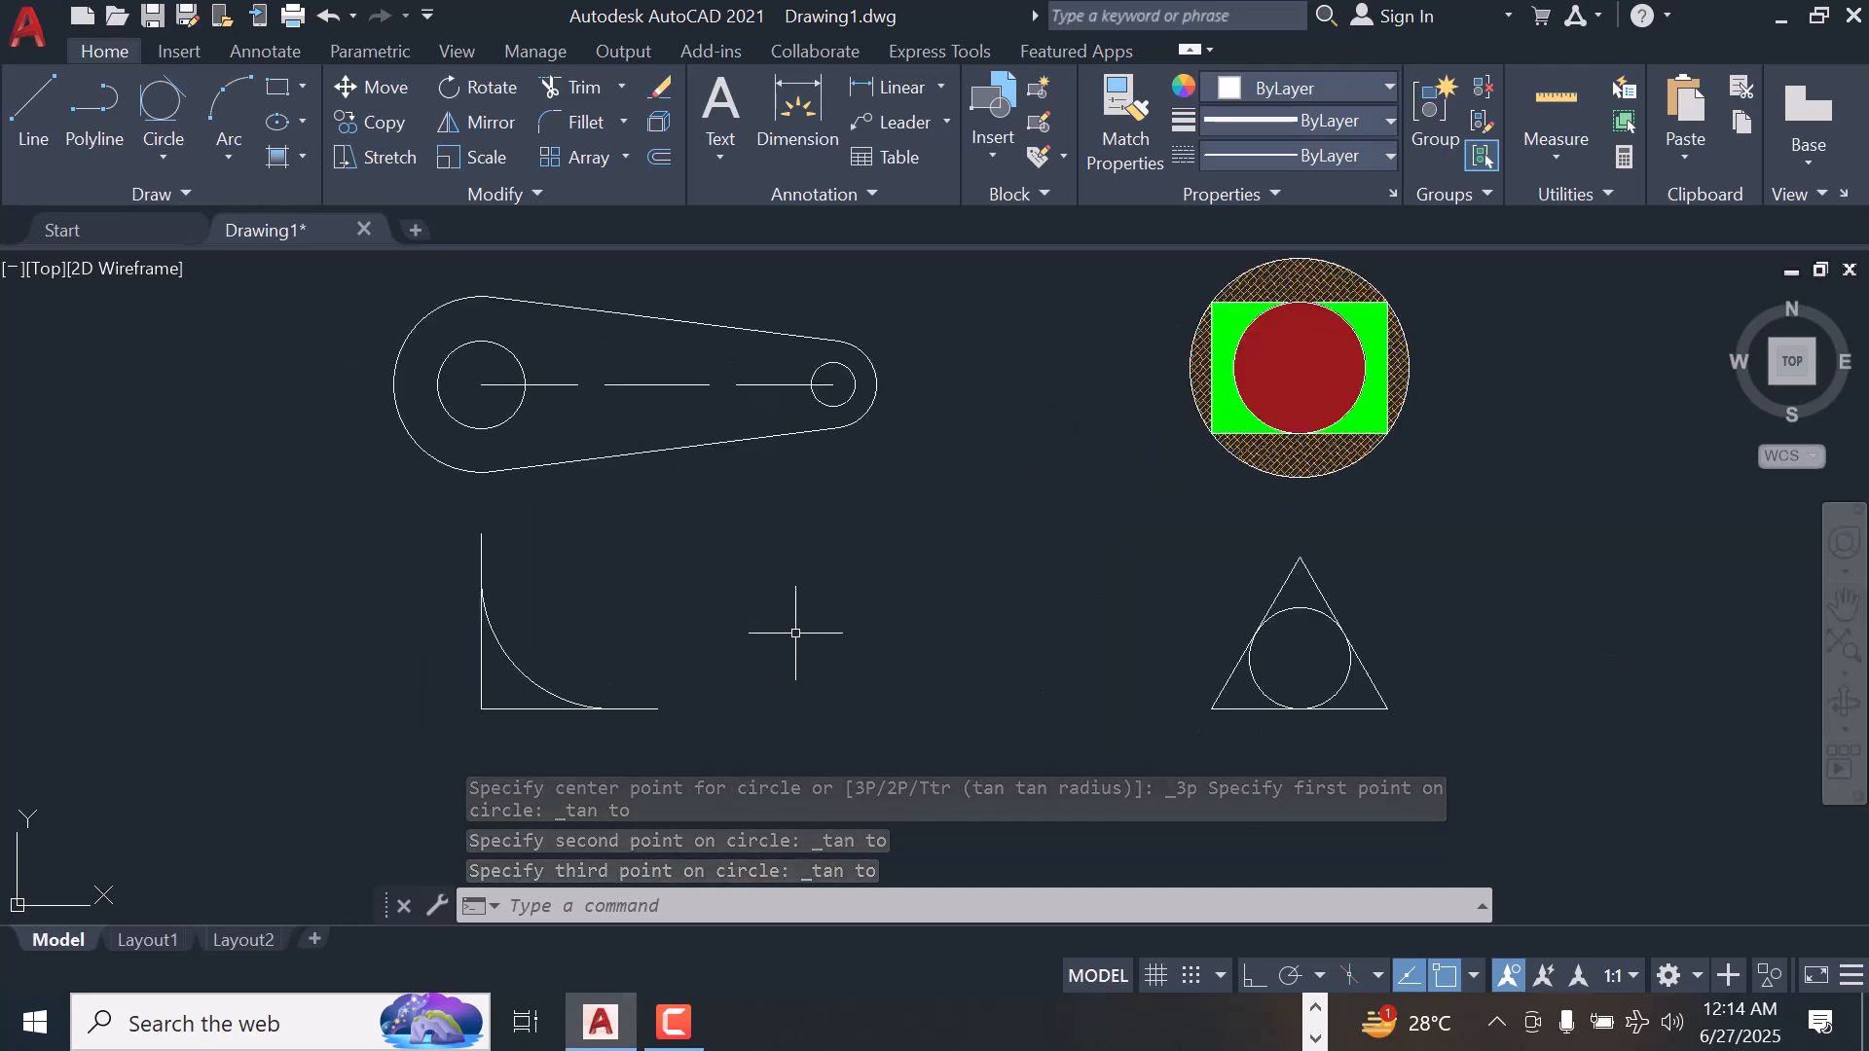
{"action": "key", "text": "Escape"}
{"action": "key", "text": "Escape"}
{"action": "key", "text": "Escape"}
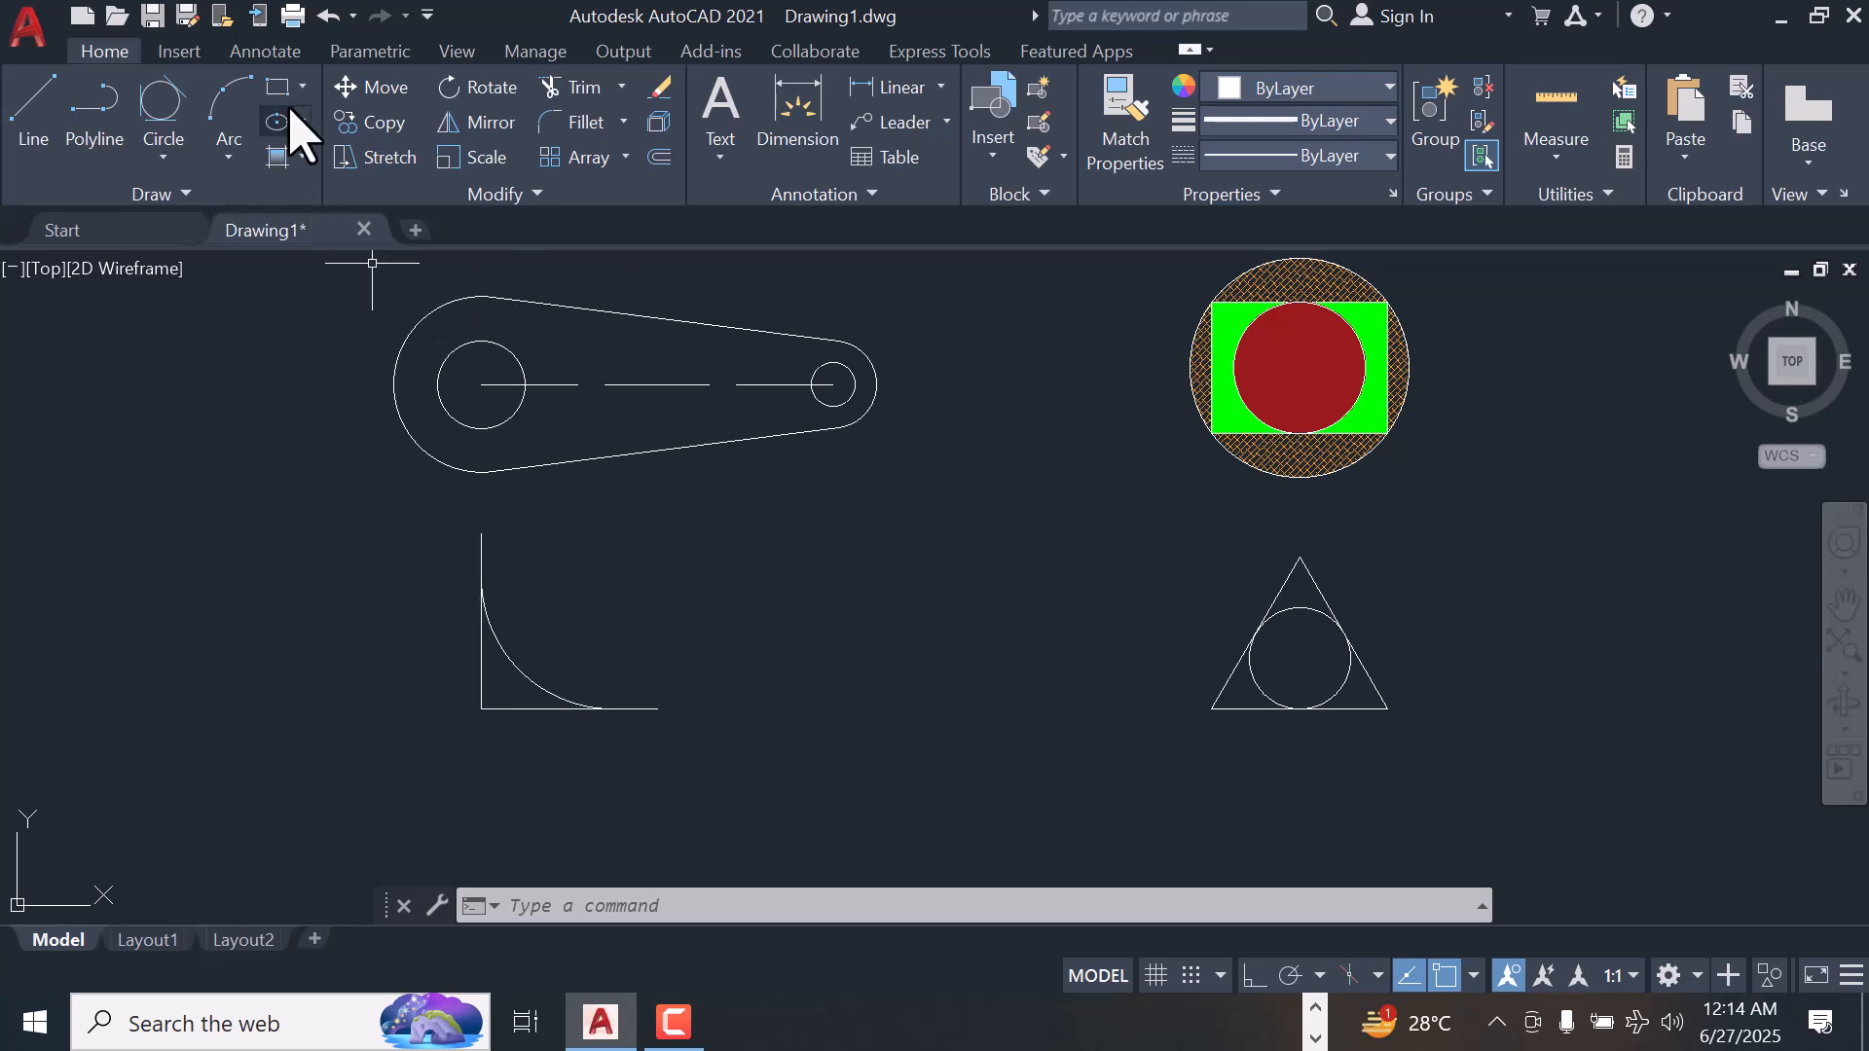
Hatch the three corner areas between the triangle and its inscribed circle with the ANGLE pattern in red 205,32,39
{"action": "left_click", "coordinate": [304, 157]}
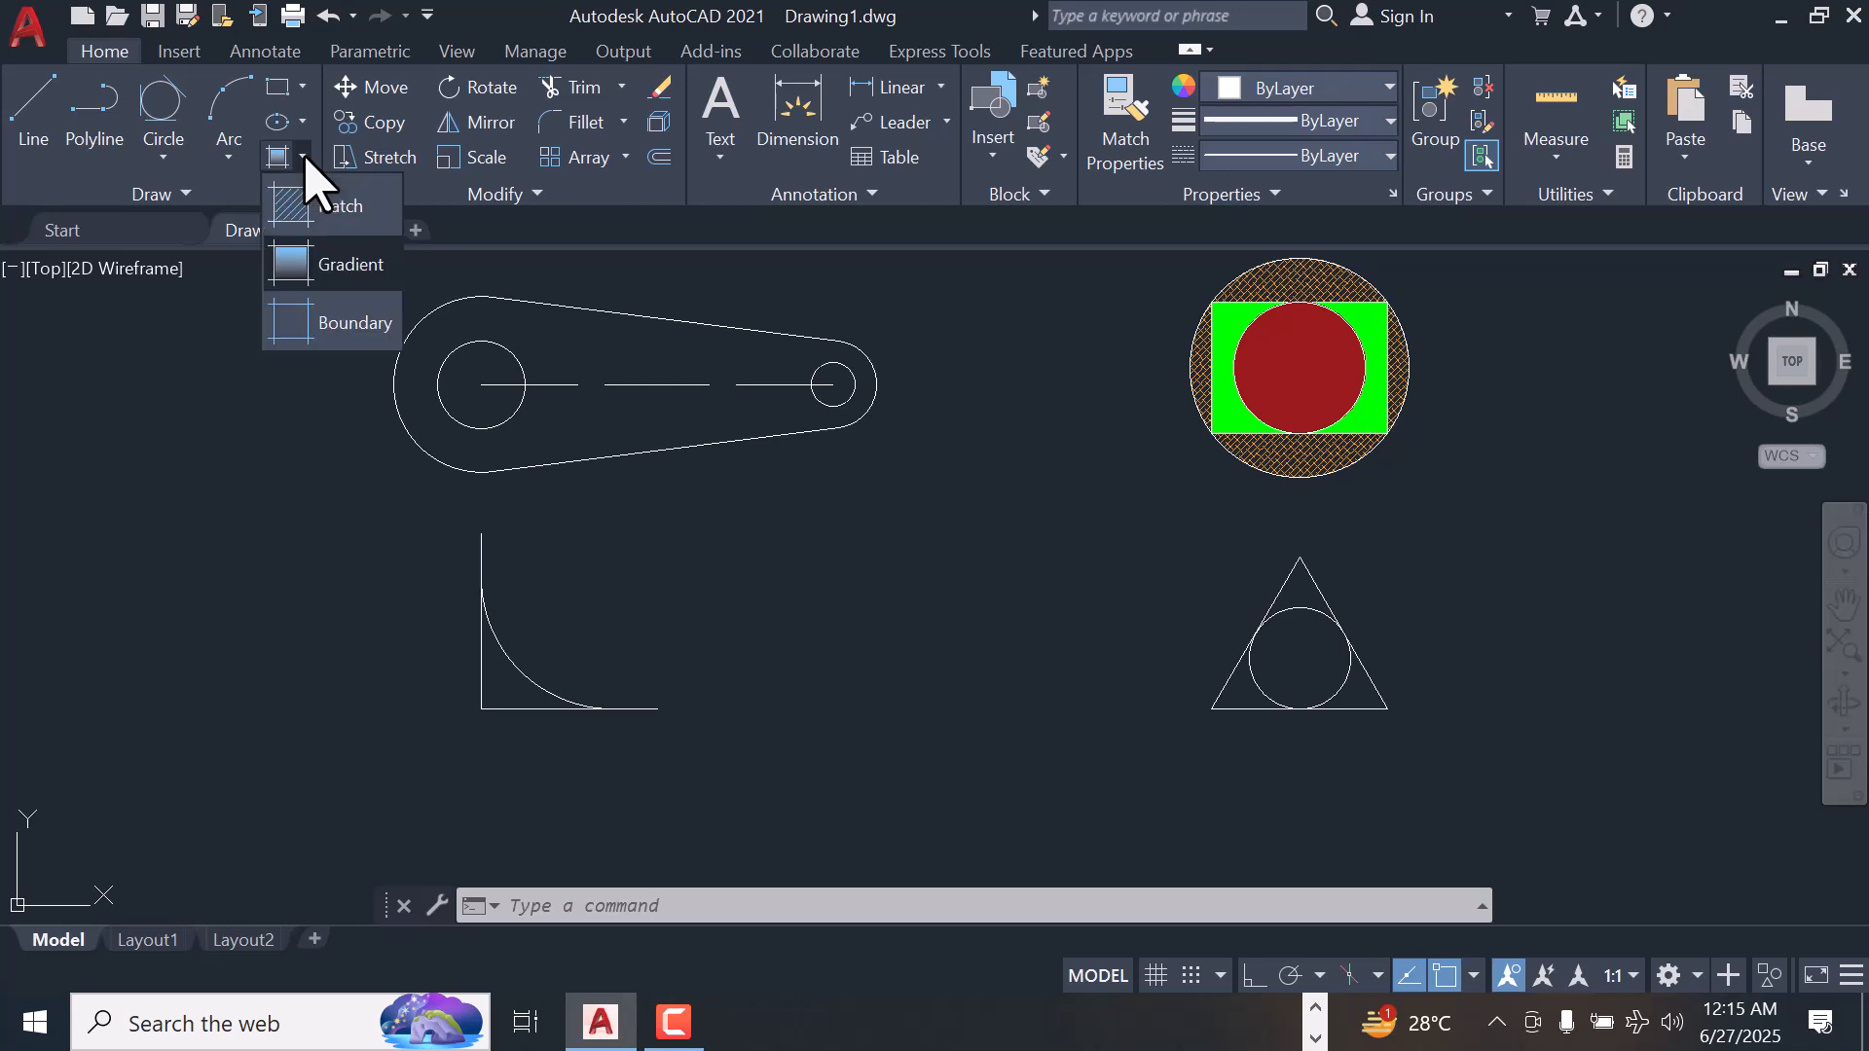
{"action": "left_click", "coordinate": [306, 208]}
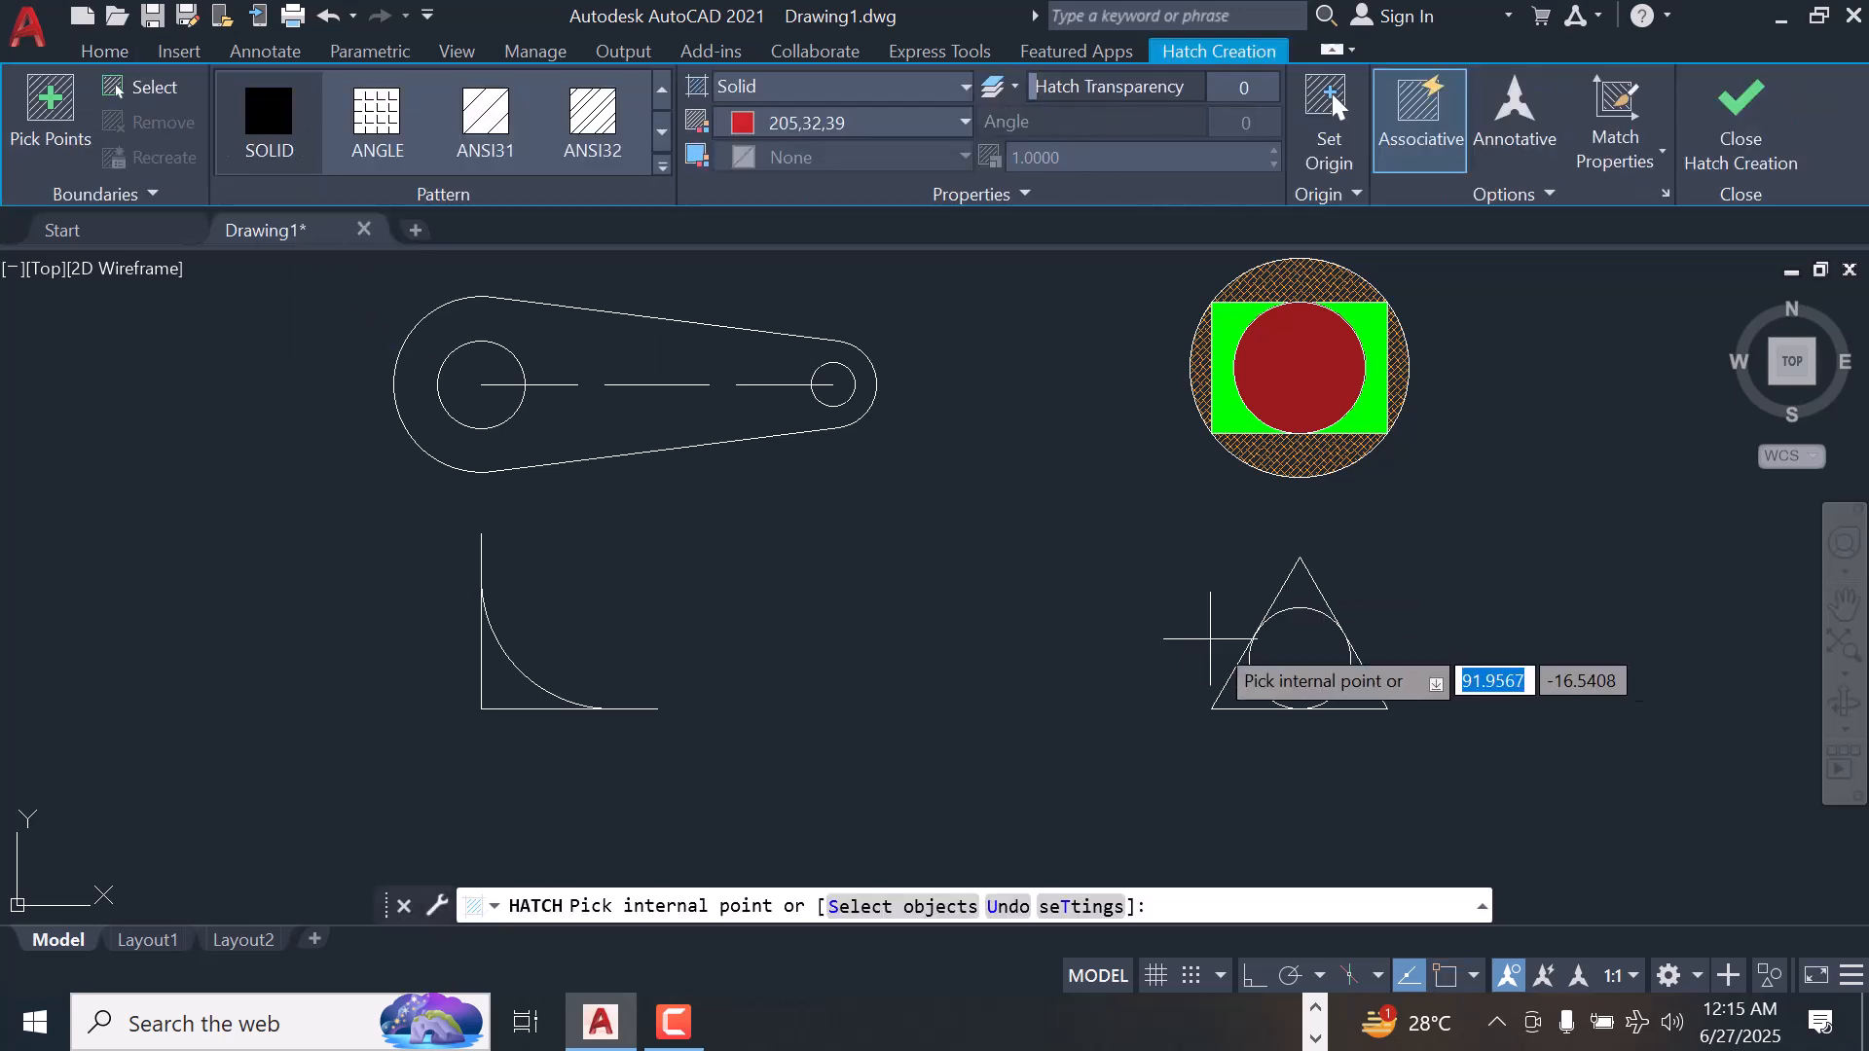
{"action": "left_click", "coordinate": [1364, 690]}
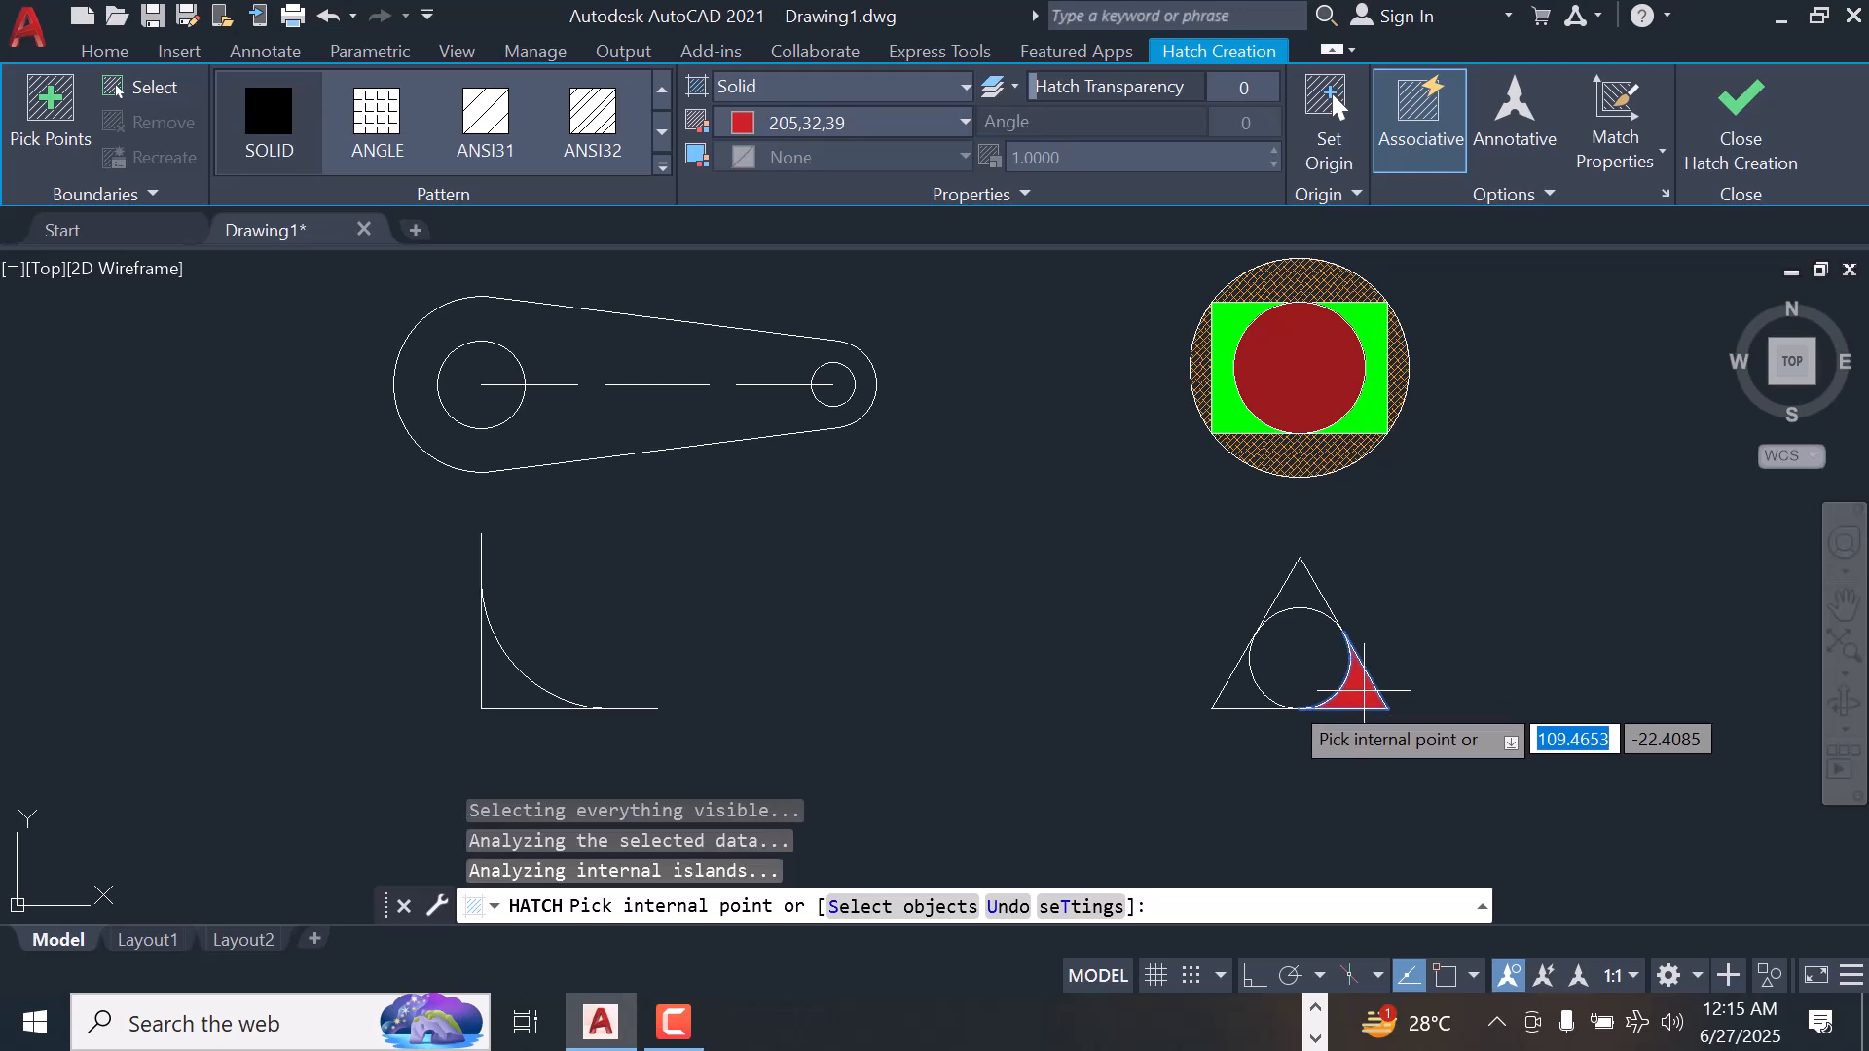
{"action": "left_click", "coordinate": [1240, 677]}
{"action": "left_click", "coordinate": [1300, 596]}
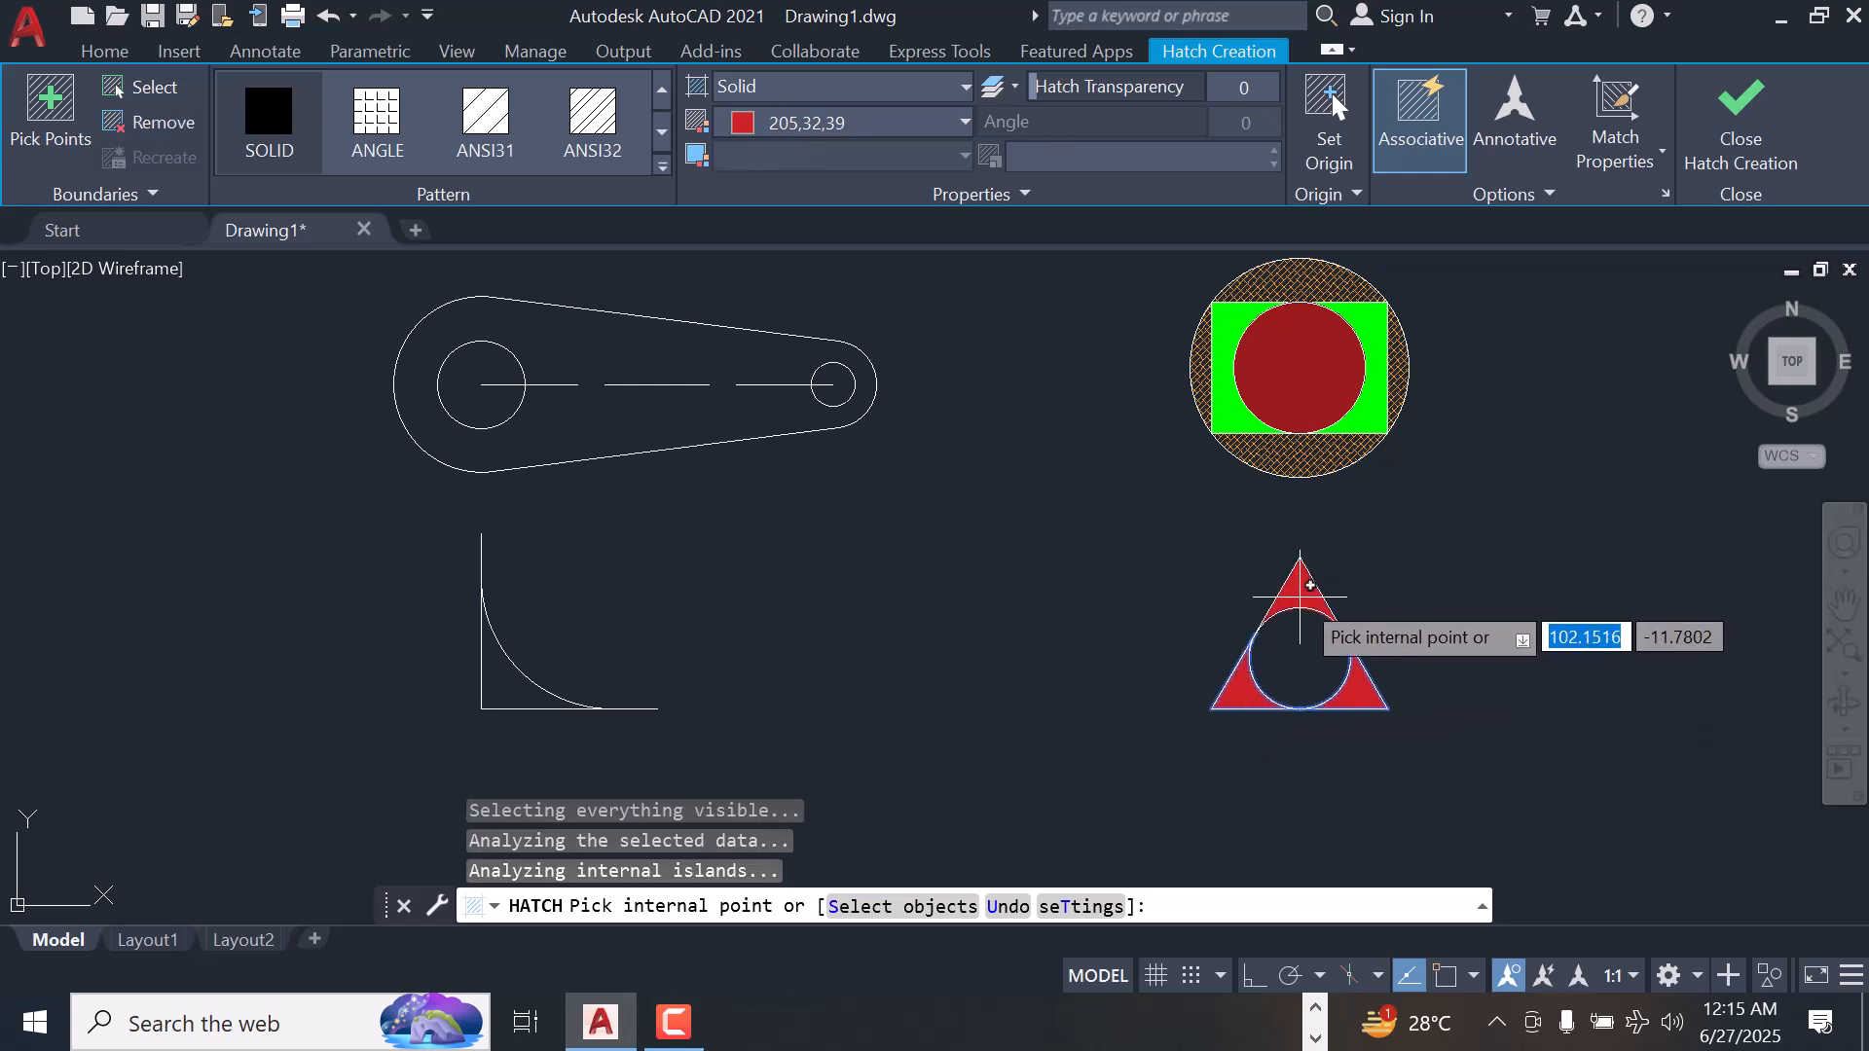
{"action": "left_click", "coordinate": [383, 138]}
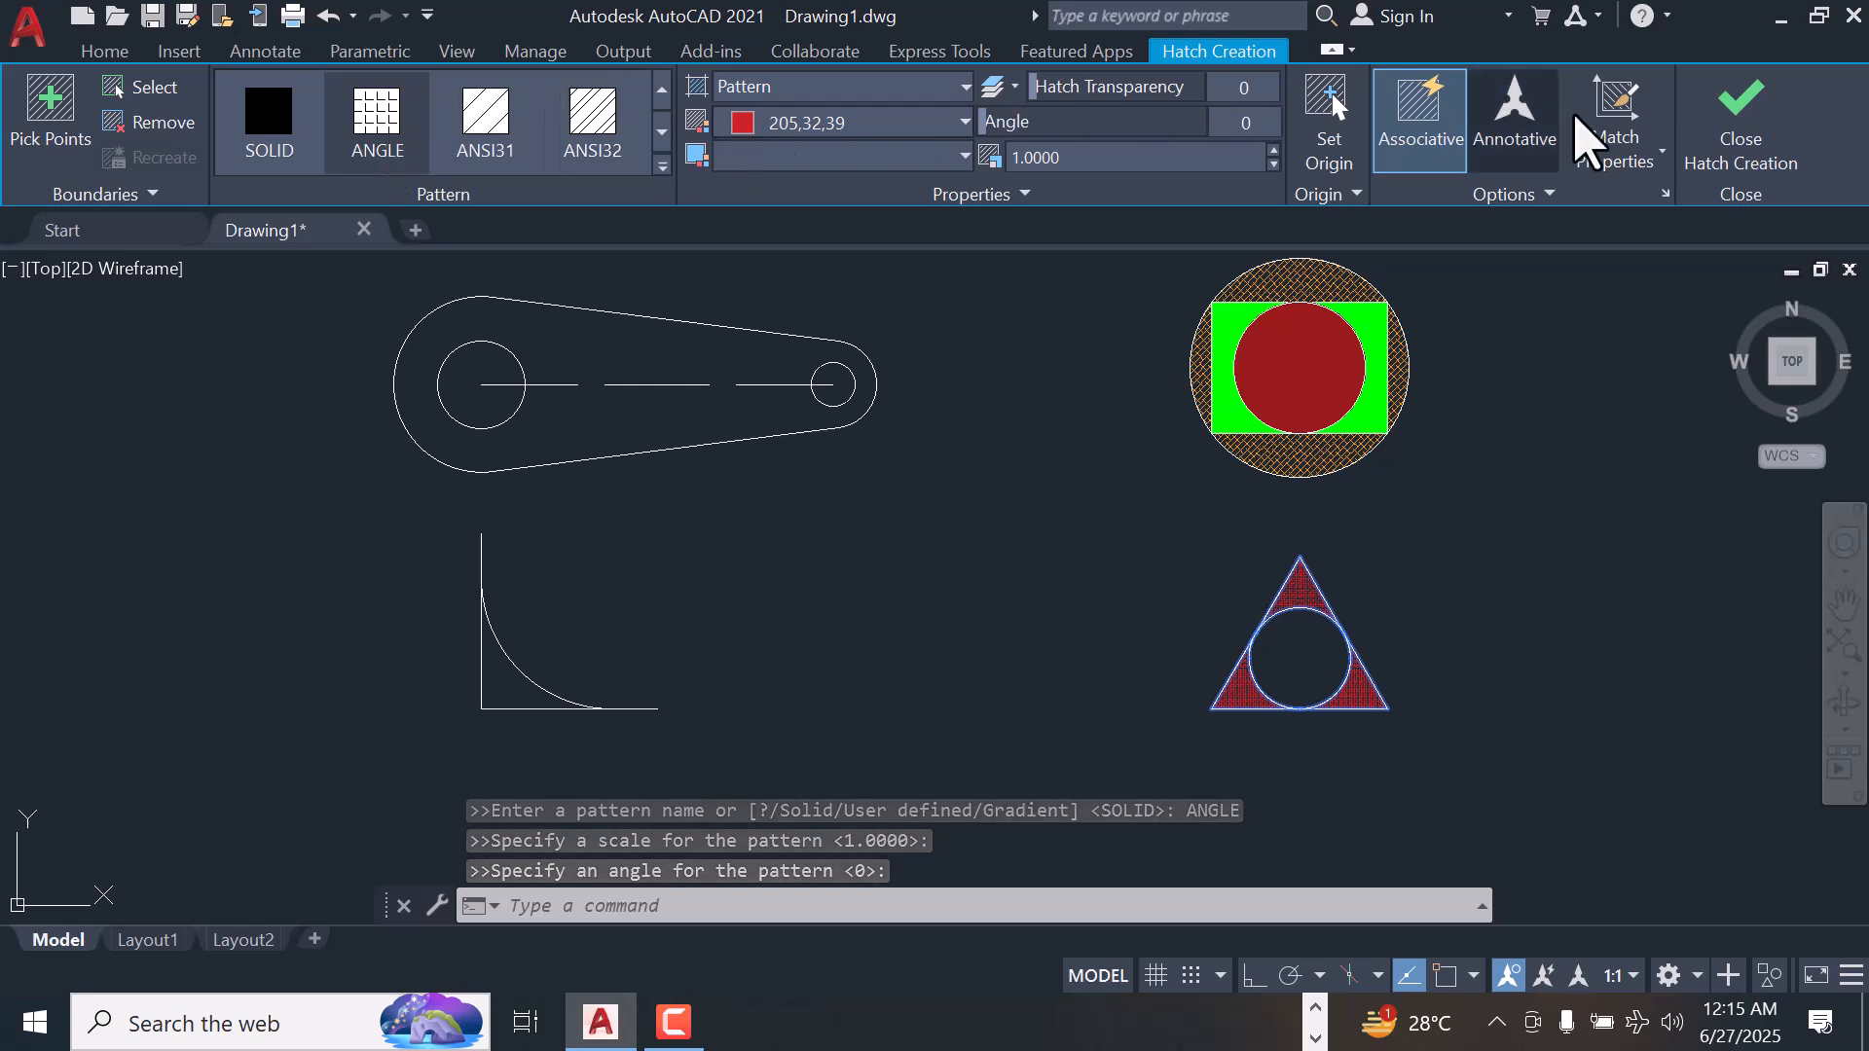
{"action": "left_click", "coordinate": [1739, 109]}
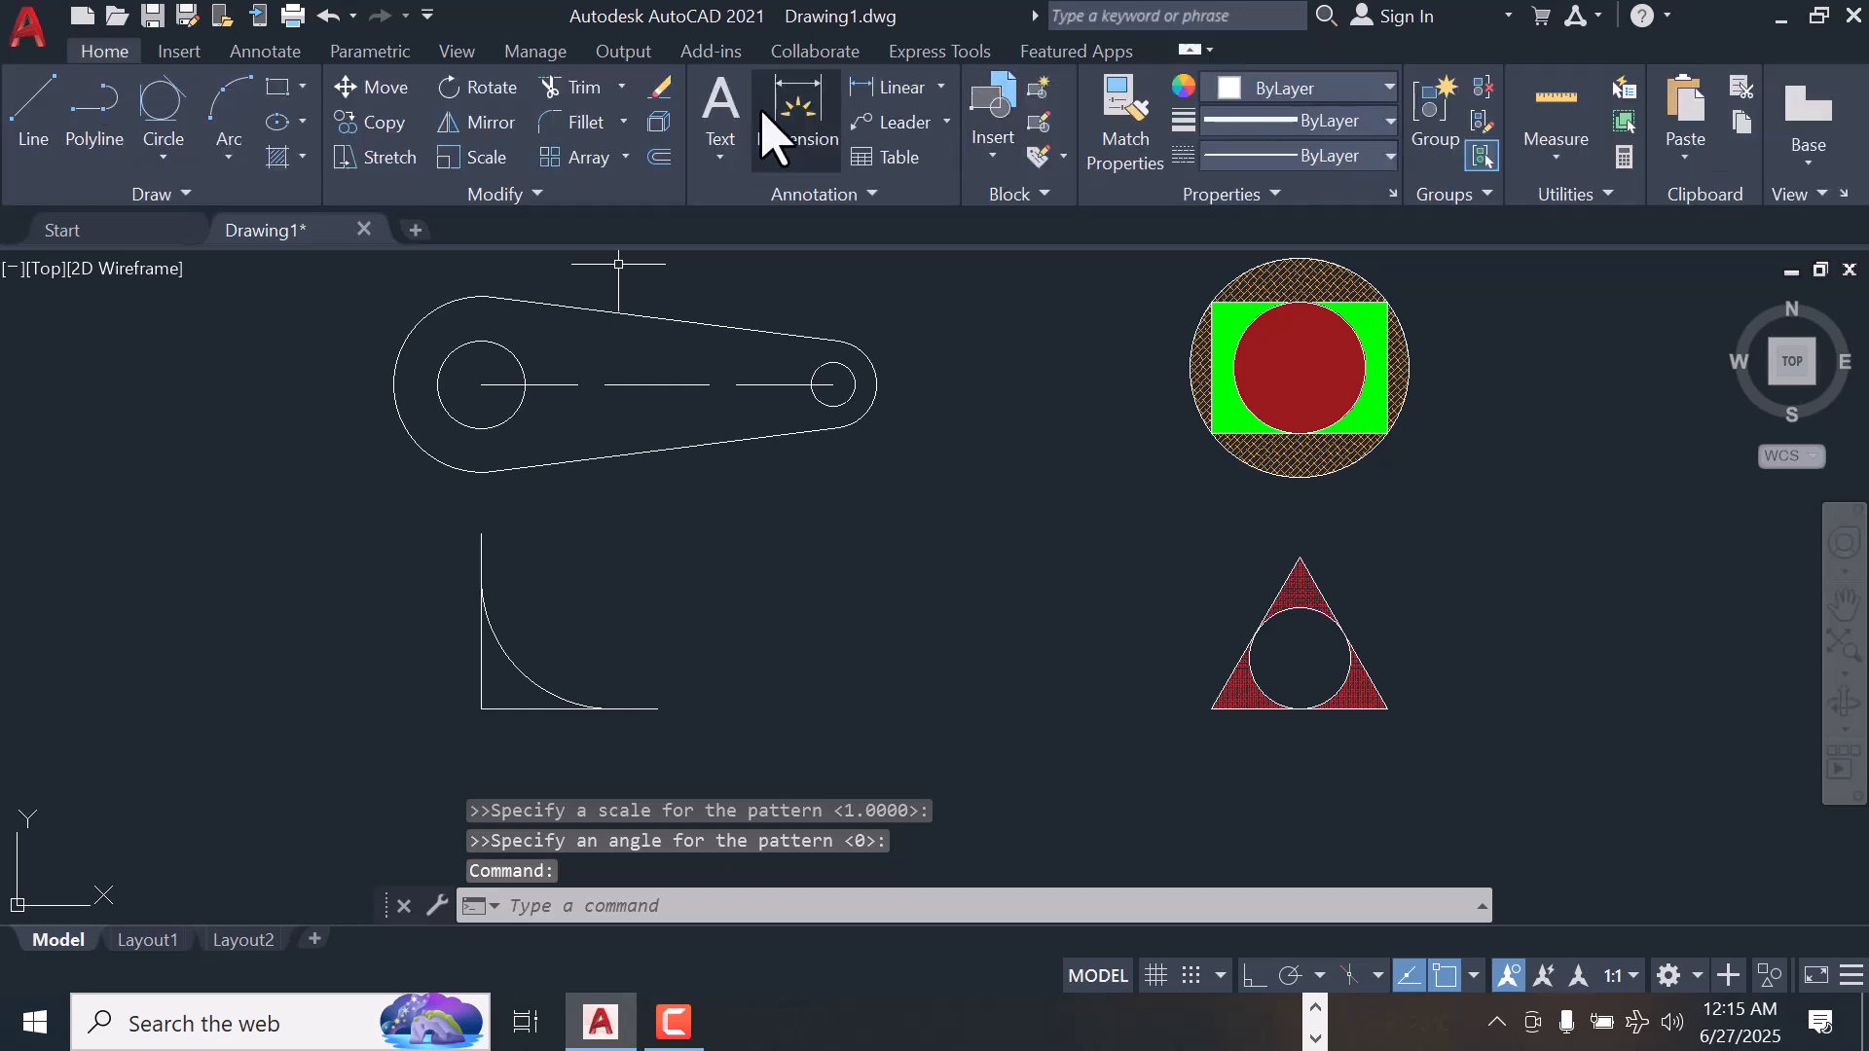
Fill the triangle's inscribed circle with a SOLID hatch in Green and finish the hatch
{"action": "left_click", "coordinate": [303, 156]}
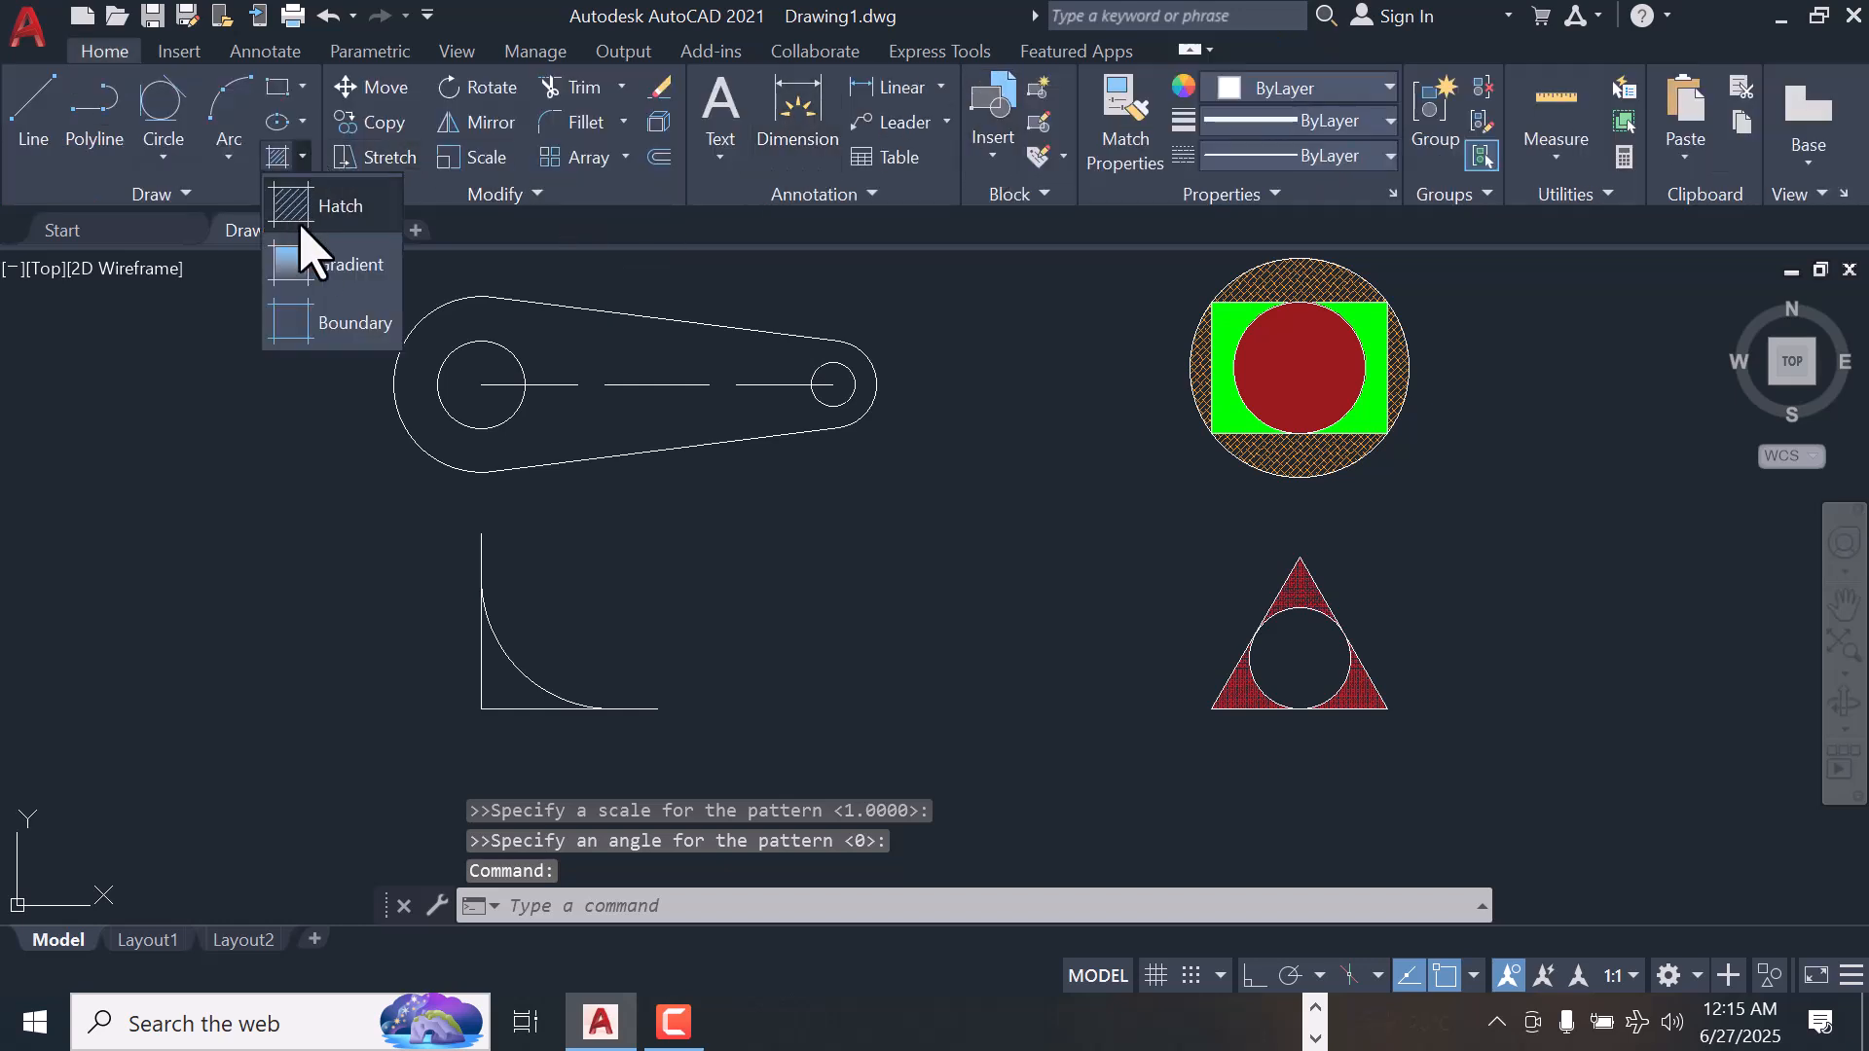
{"action": "left_click", "coordinate": [331, 208]}
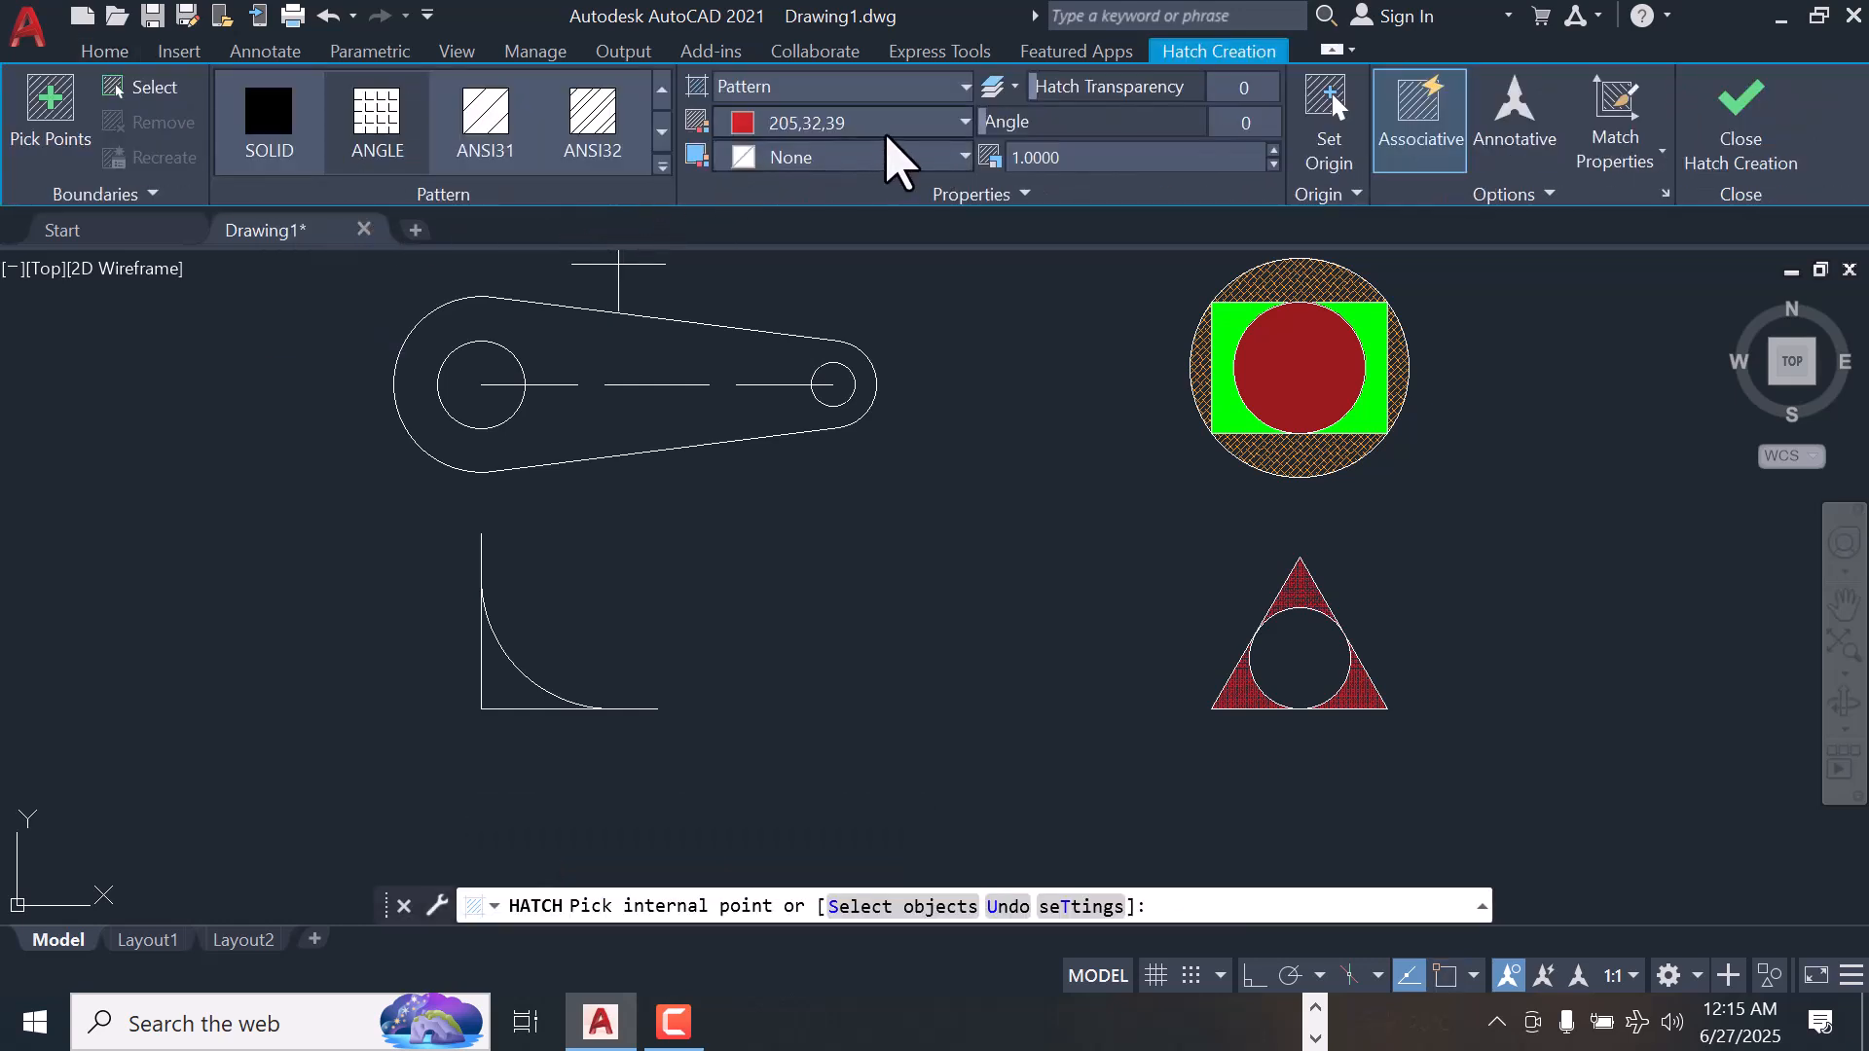
{"action": "left_click", "coordinate": [261, 125]}
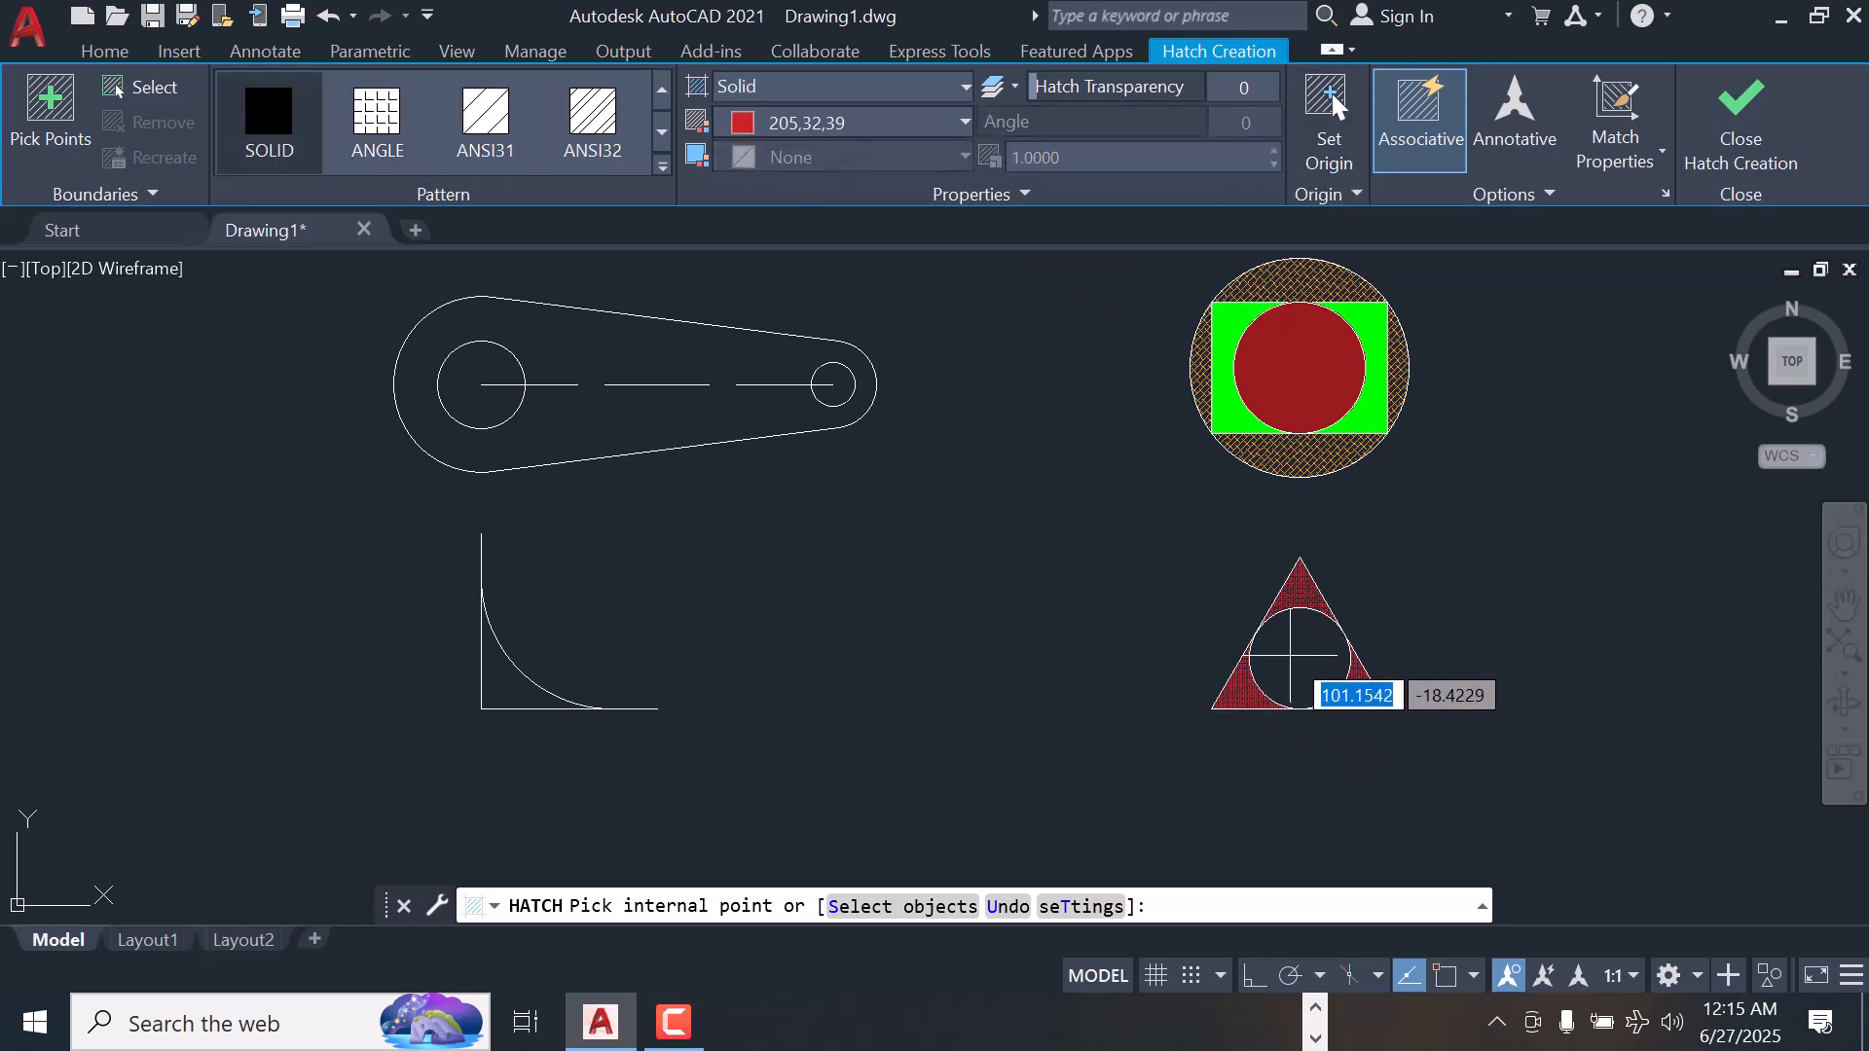
{"action": "left_click", "coordinate": [1293, 660]}
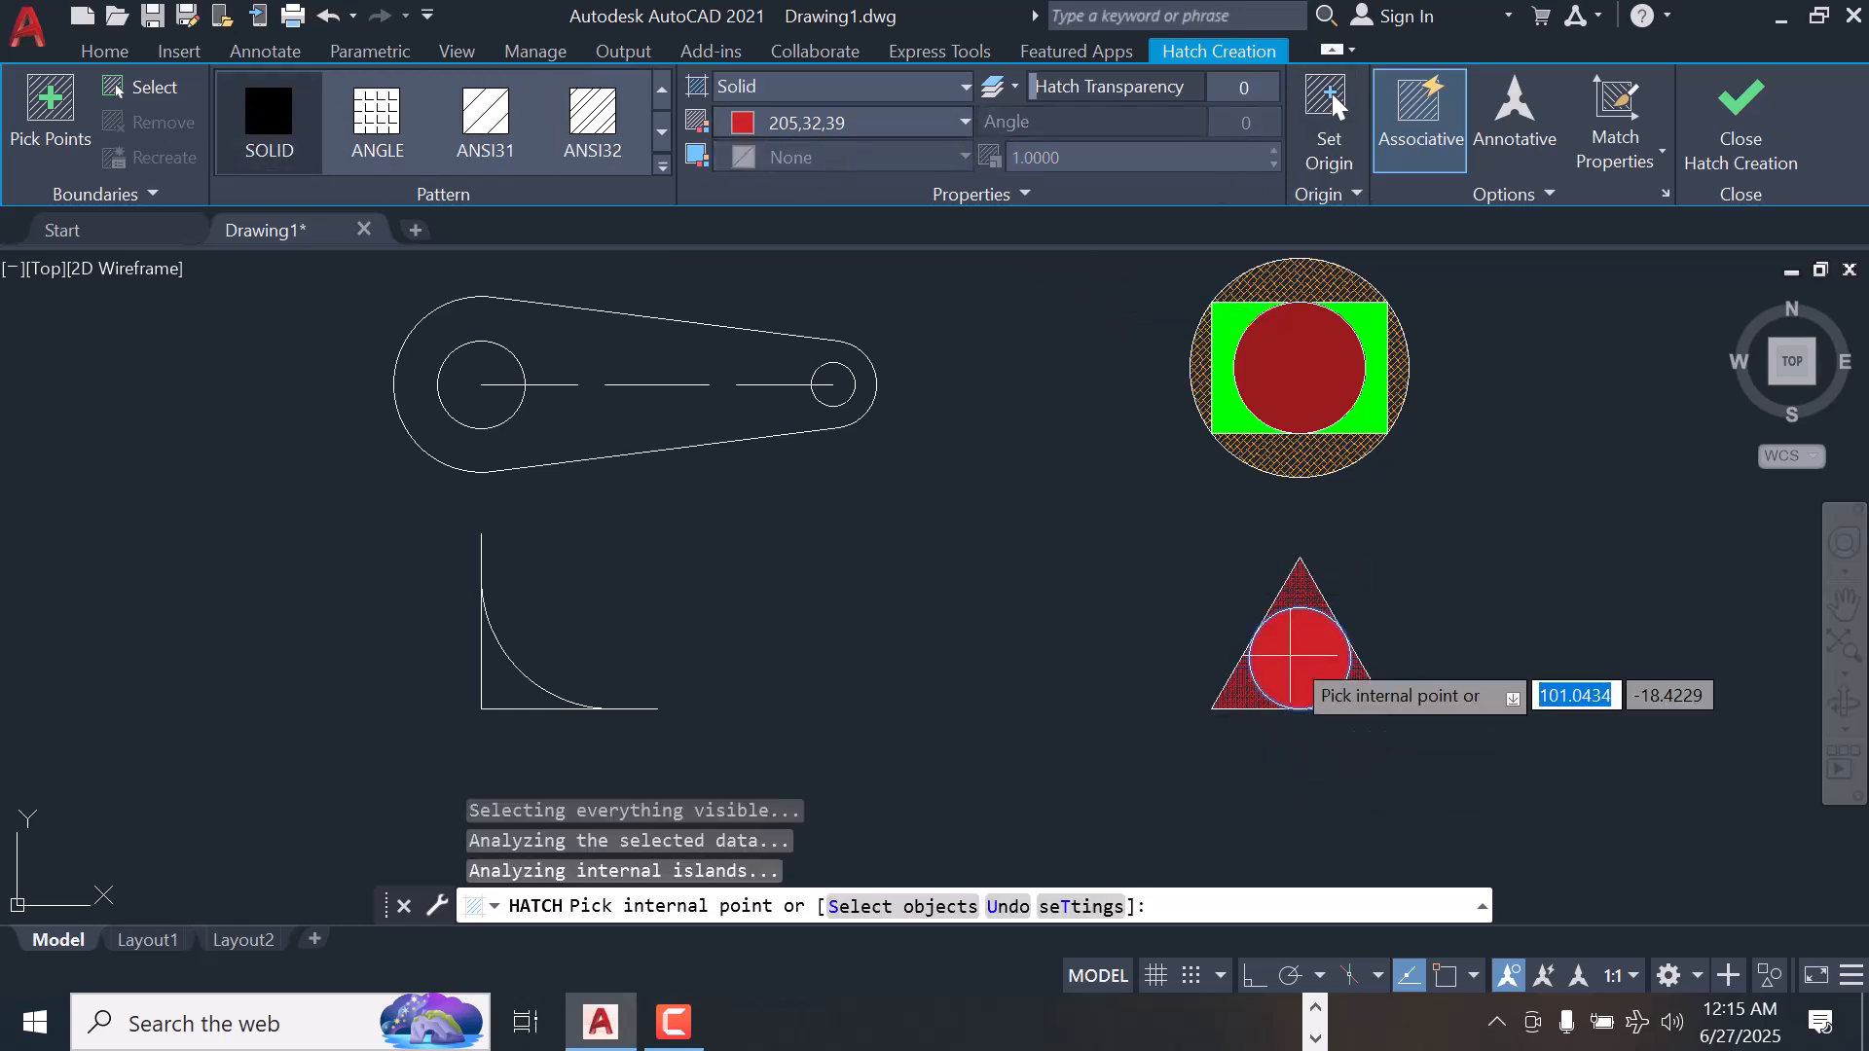
{"action": "left_click", "coordinate": [964, 125]}
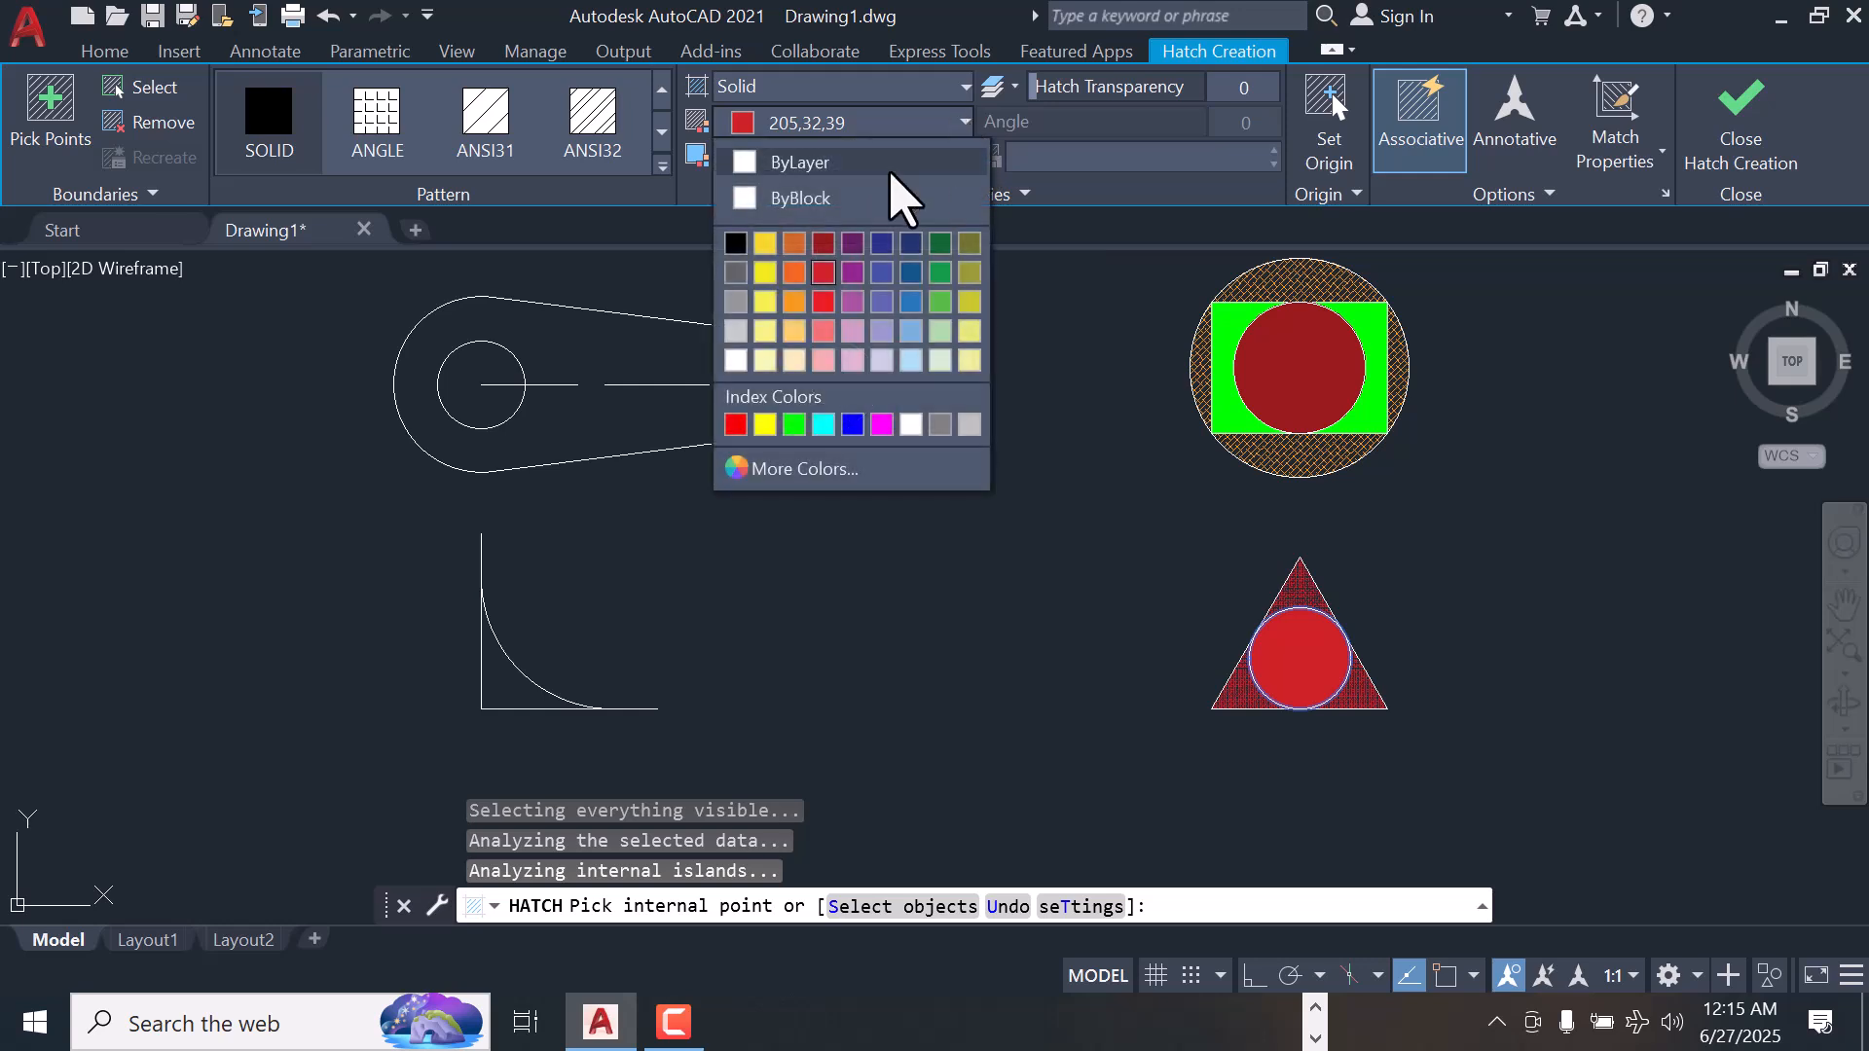
{"action": "left_click", "coordinate": [795, 425]}
{"action": "left_click", "coordinate": [1742, 112]}
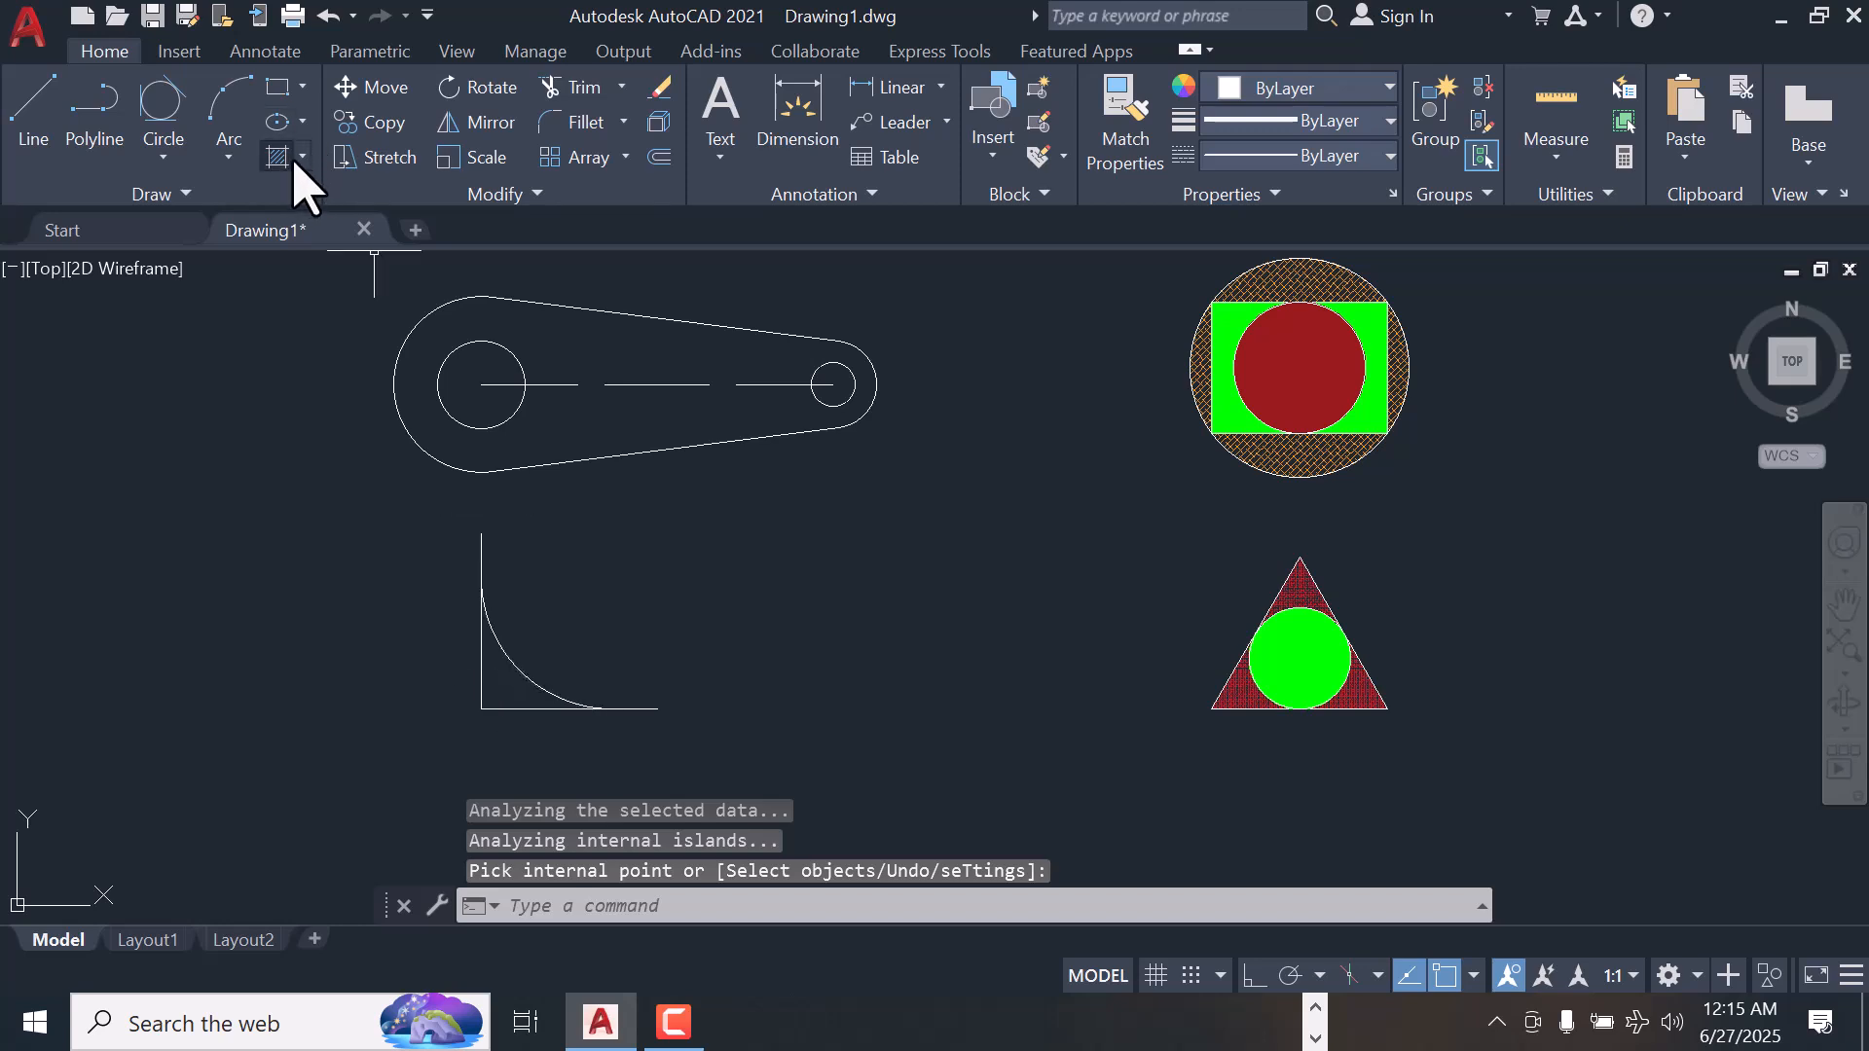
Hatch the corner area between the L shape's lines and the arc with the green ANGLE pattern
{"action": "left_click", "coordinate": [302, 159]}
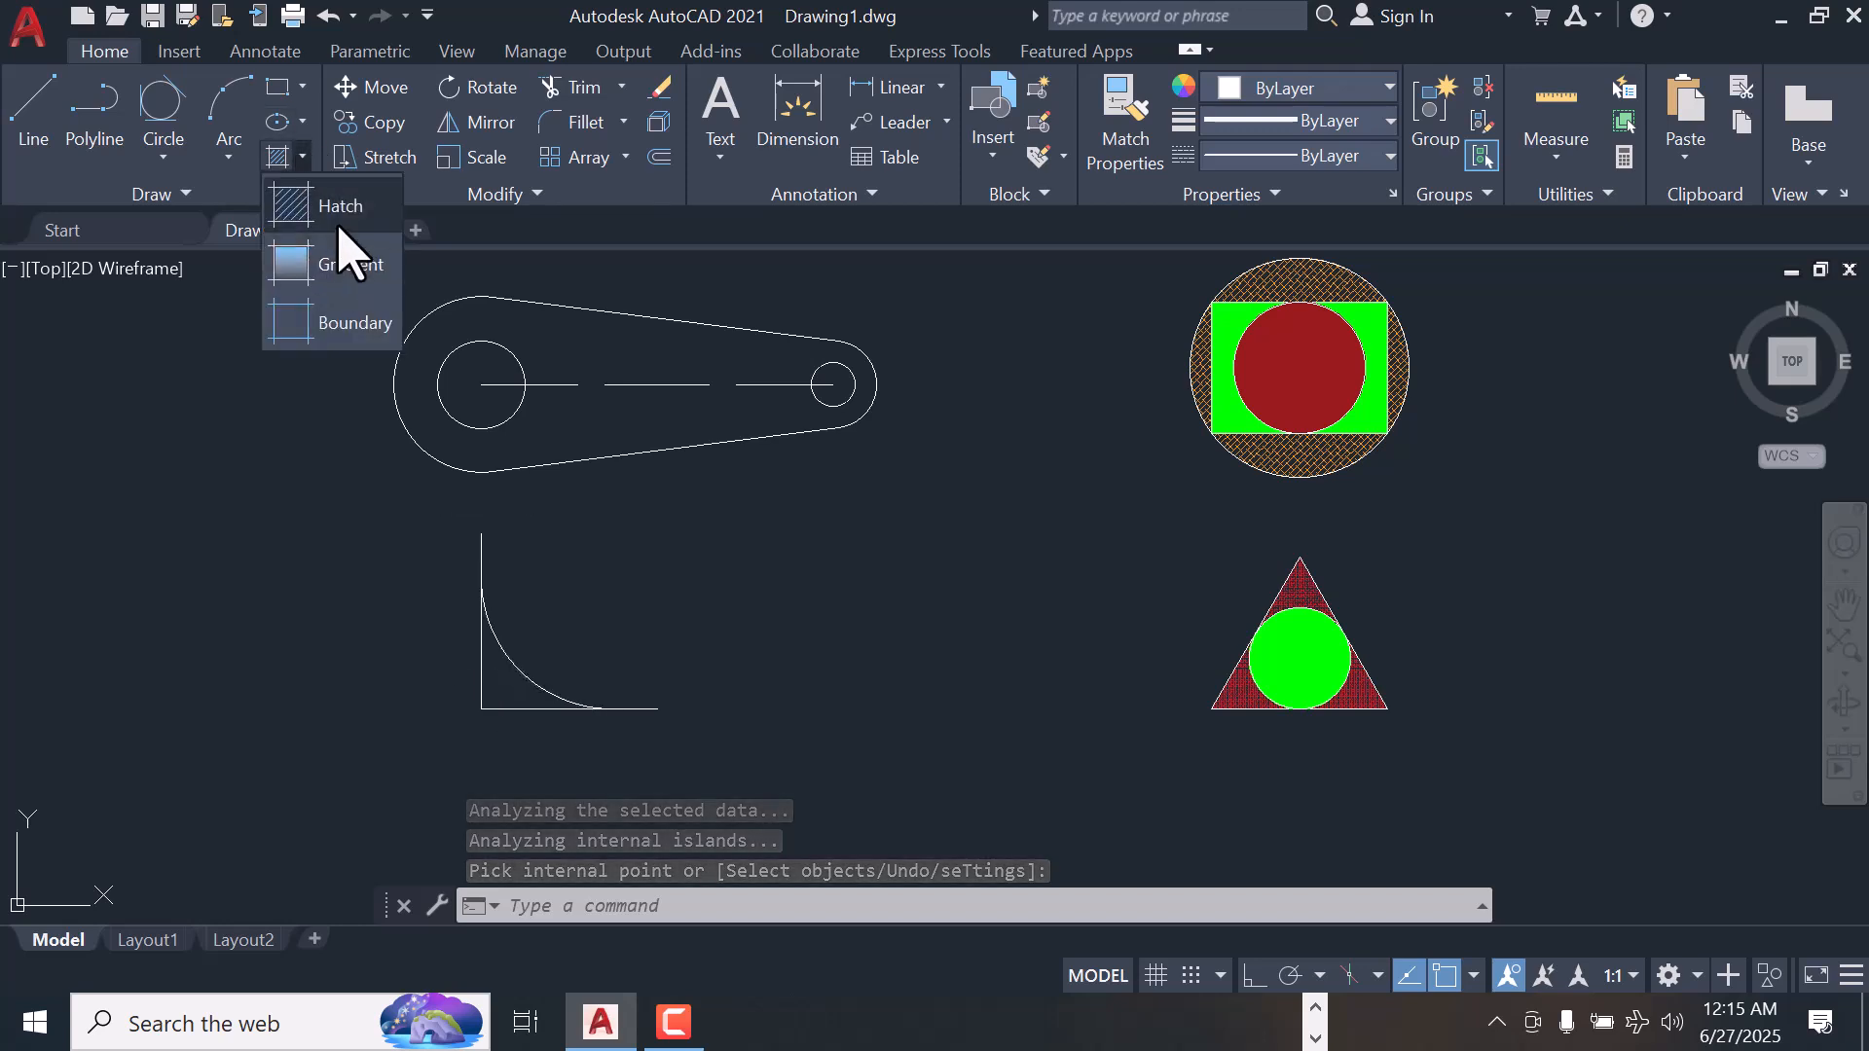
{"action": "left_click", "coordinate": [377, 132]}
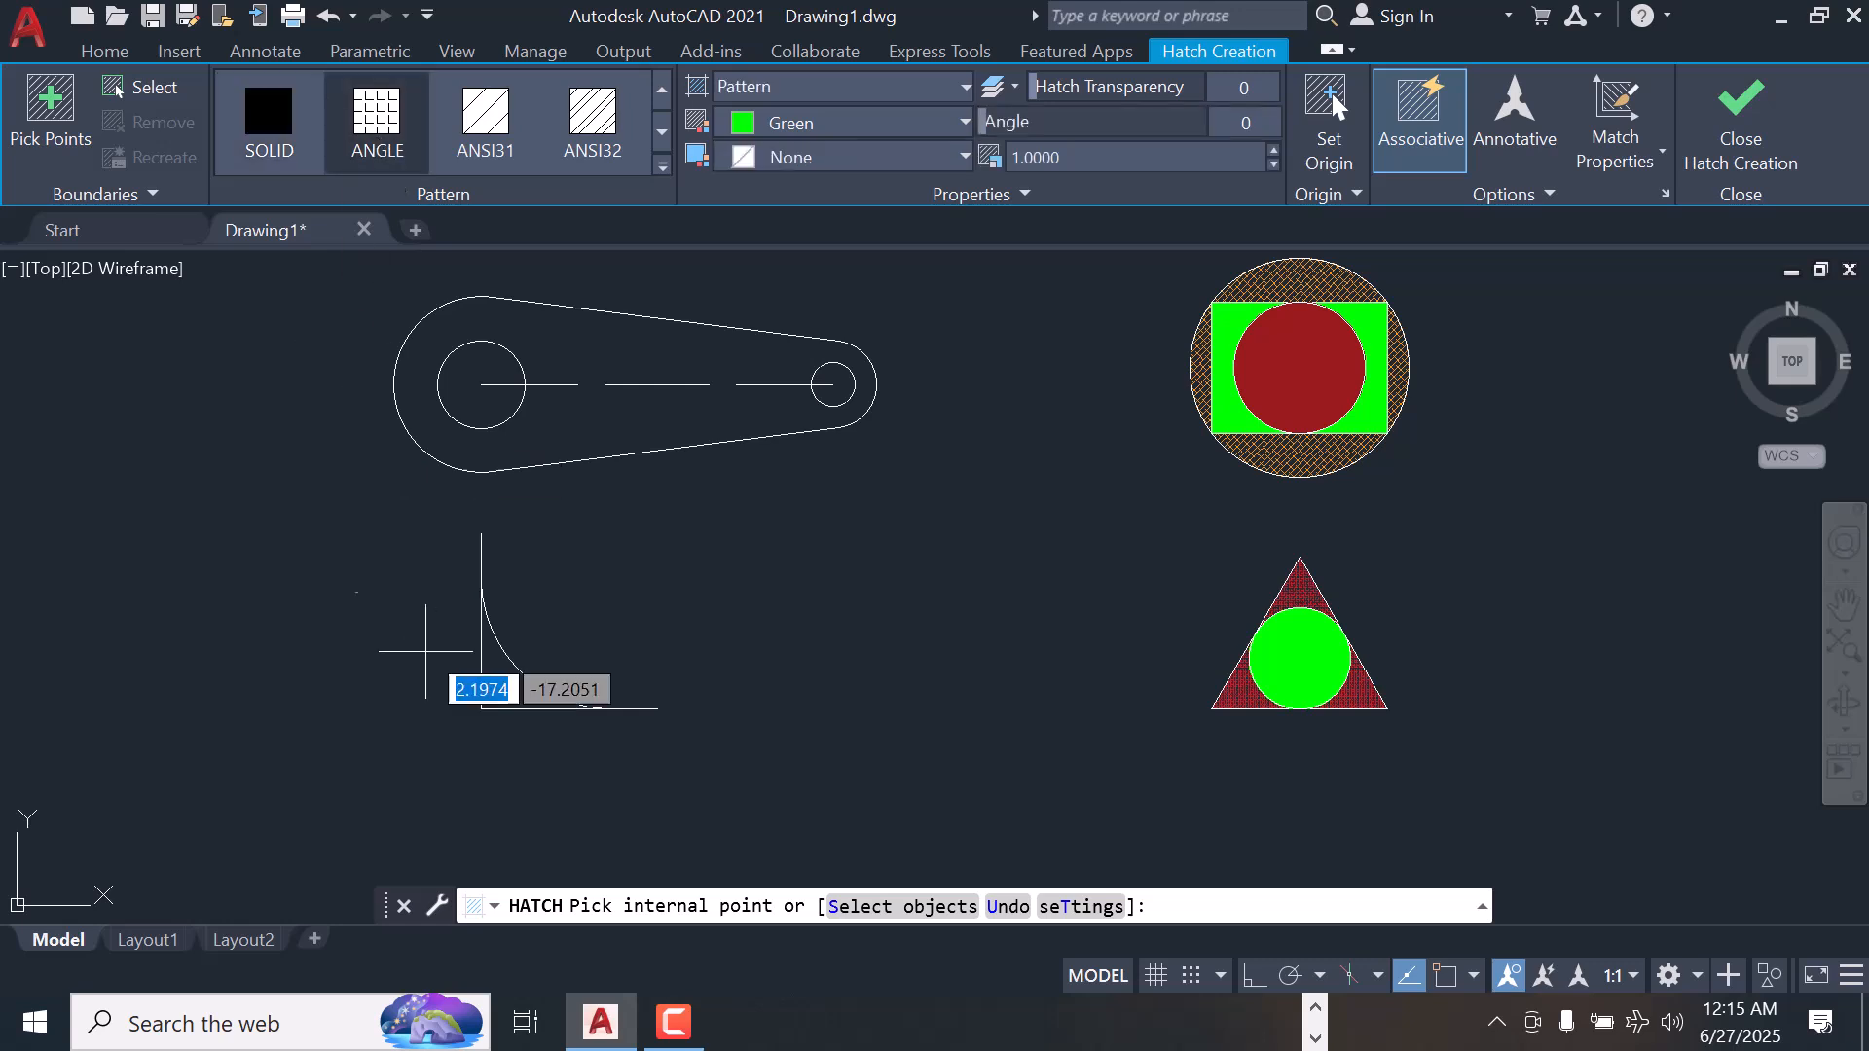
{"action": "left_click", "coordinate": [499, 687]}
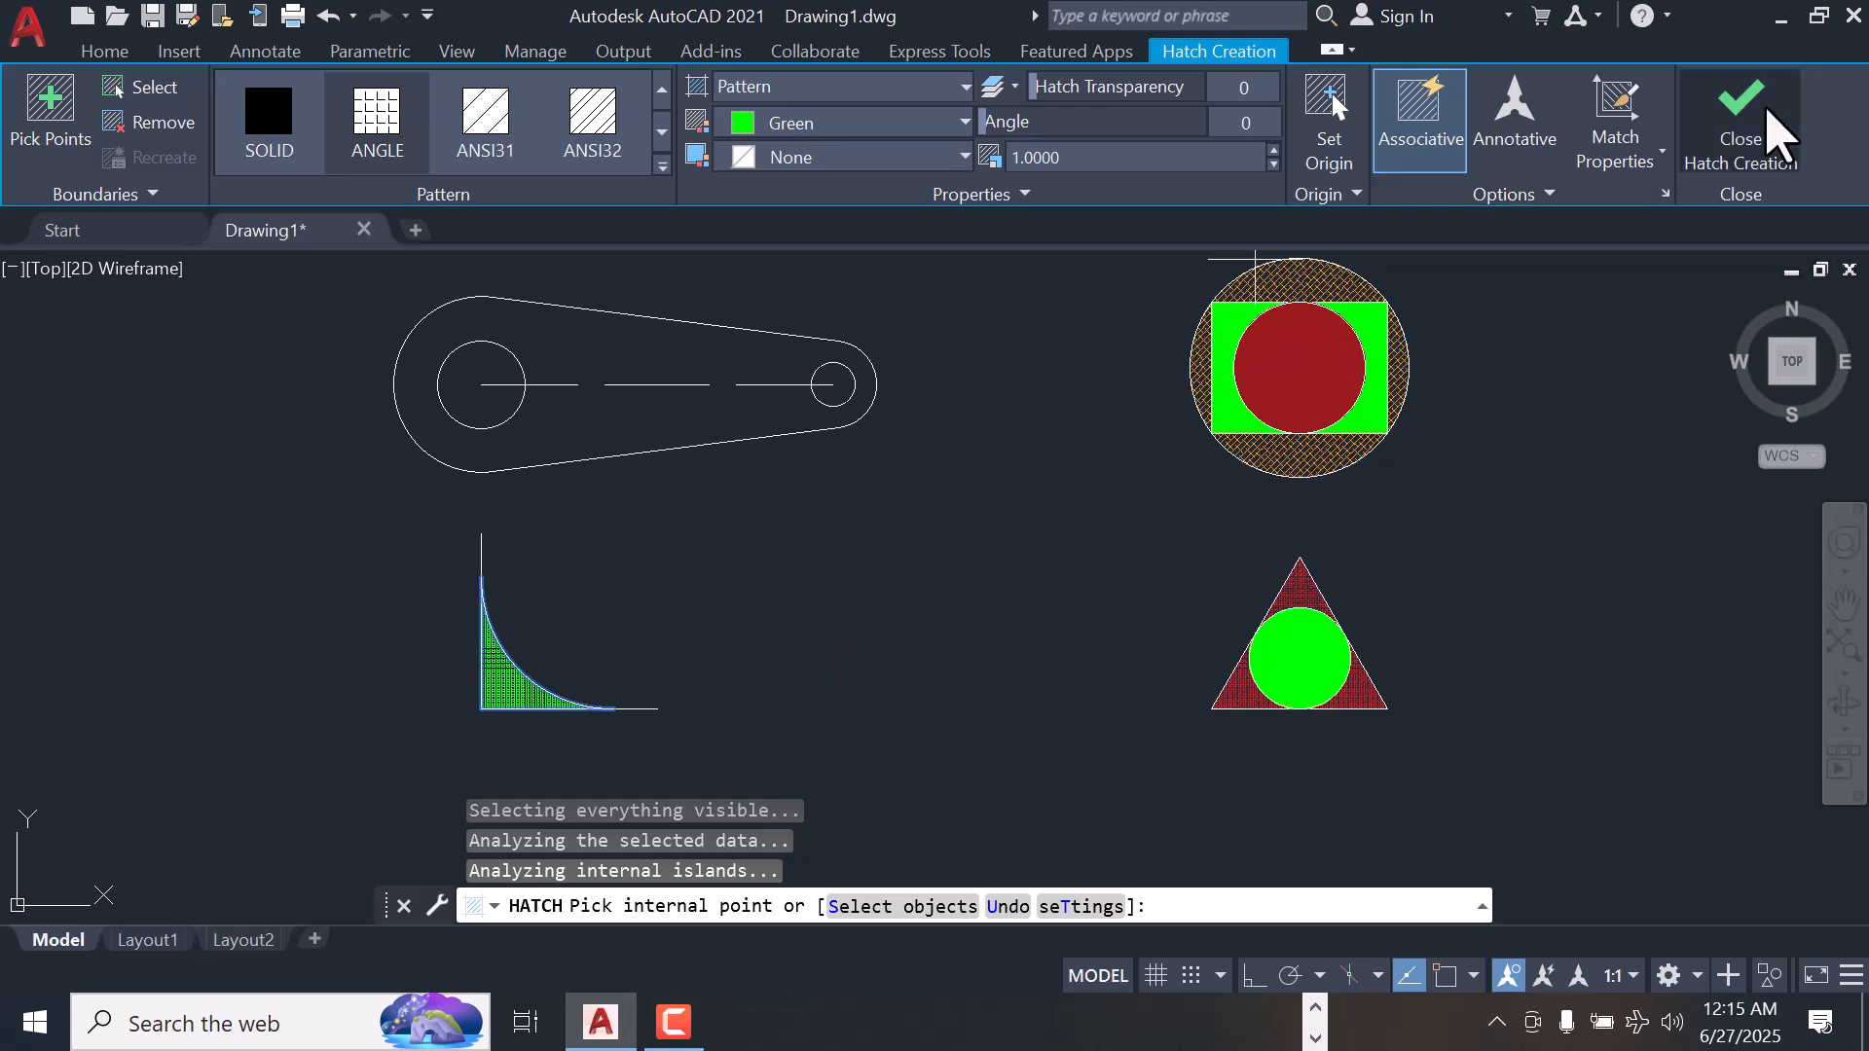
{"action": "left_click", "coordinate": [1741, 105]}
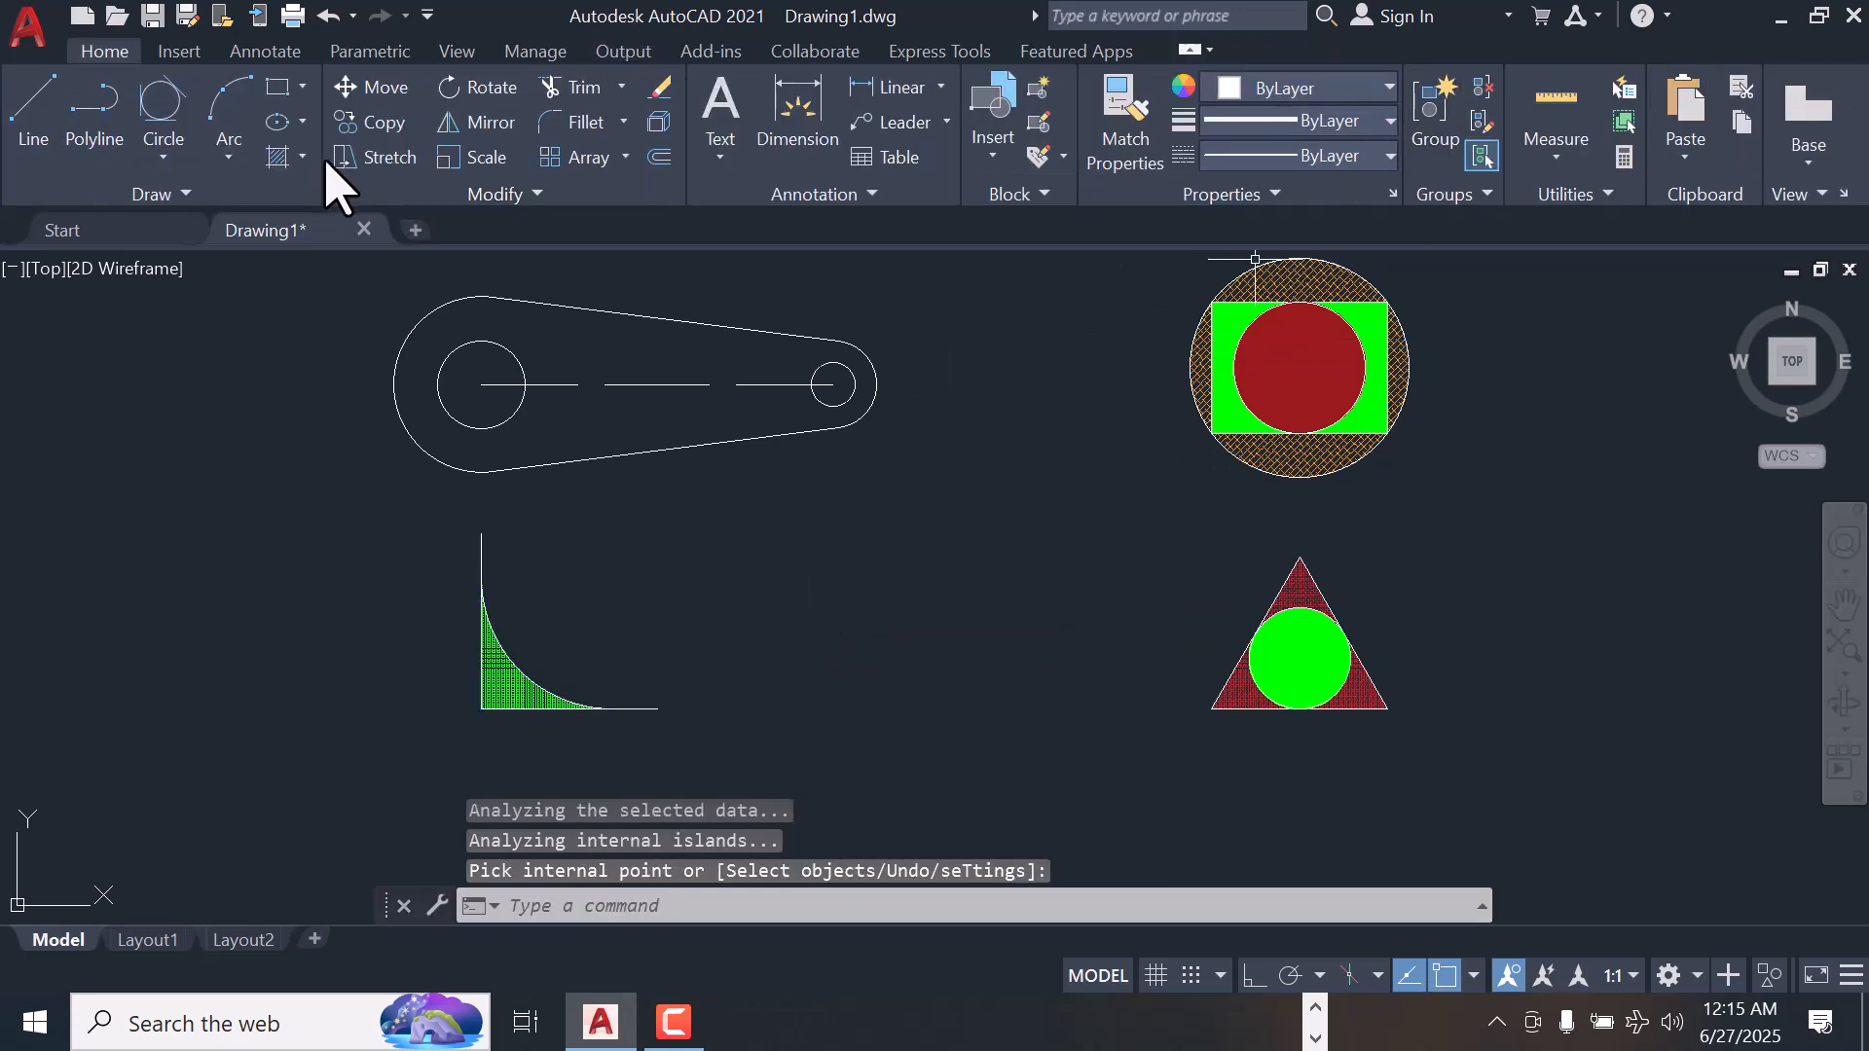
Hatch the link's body around its two holes with the ANGLE pattern in Yellow and finish the hatch
{"action": "left_click", "coordinate": [303, 154]}
{"action": "left_click", "coordinate": [303, 206]}
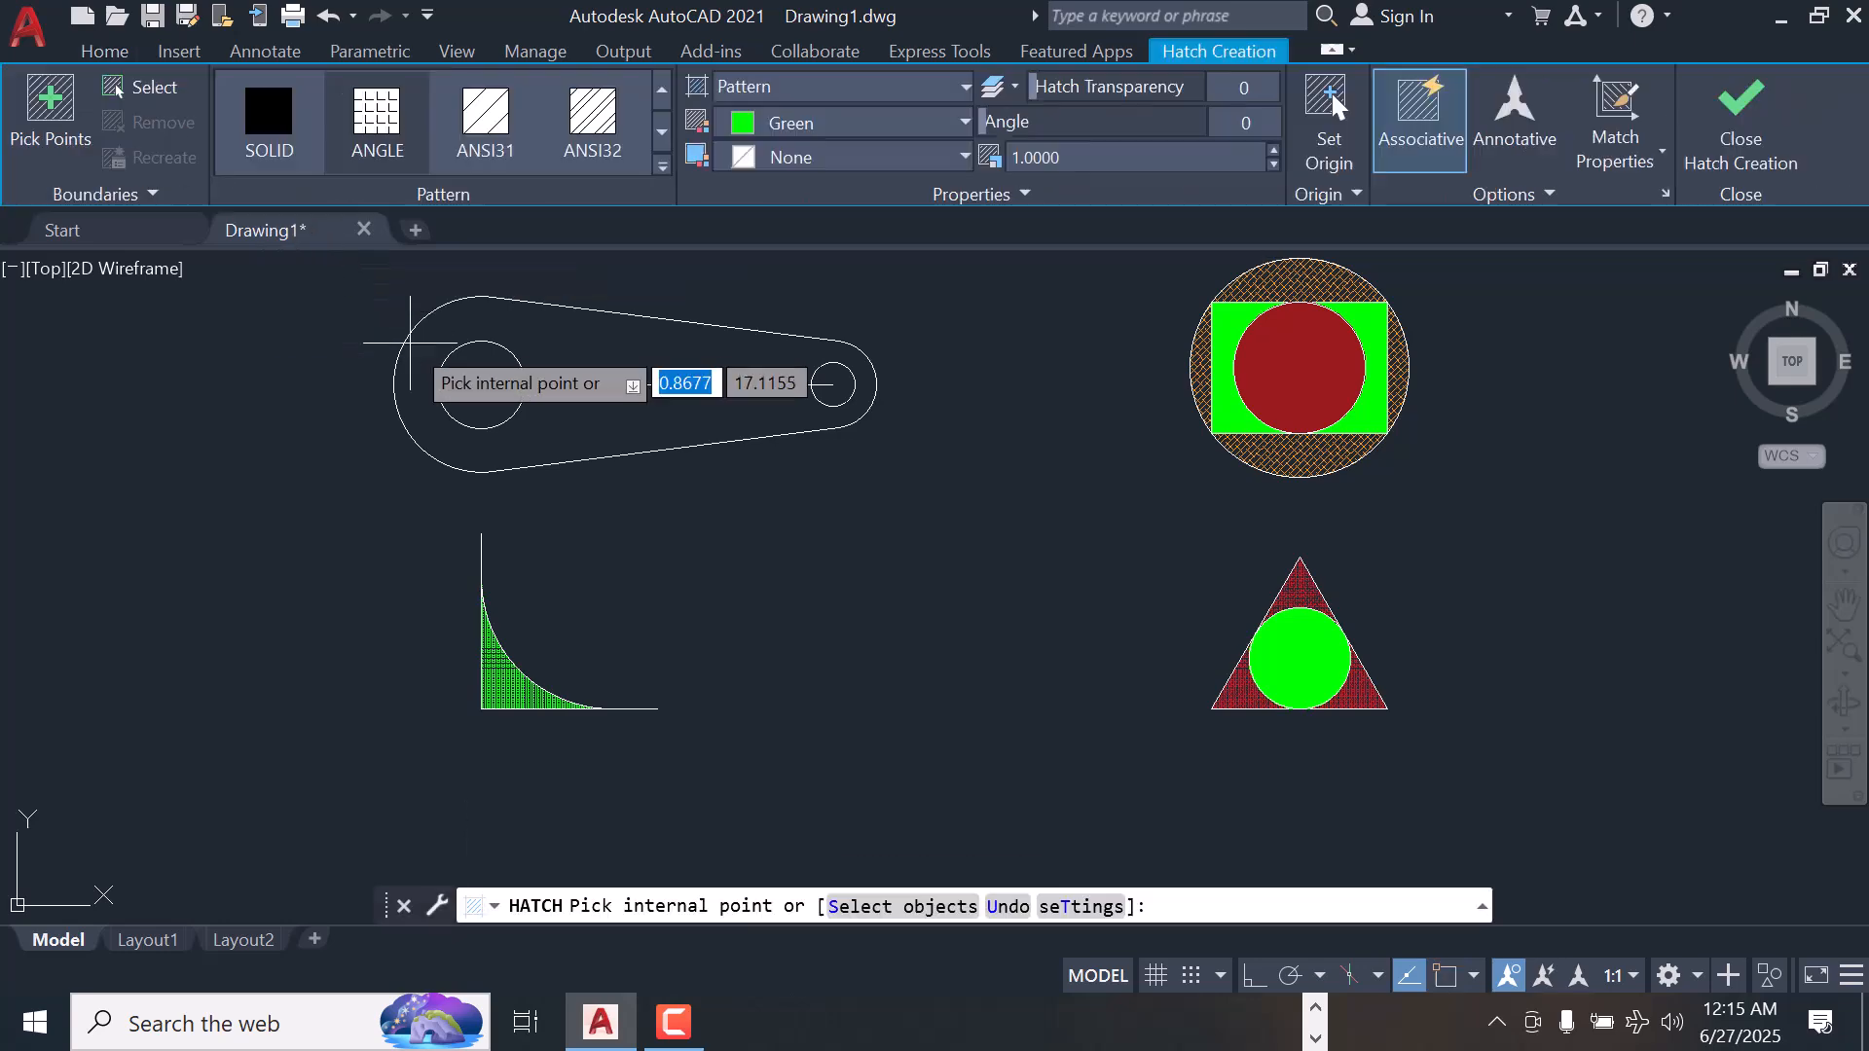
{"action": "left_click", "coordinate": [427, 356]}
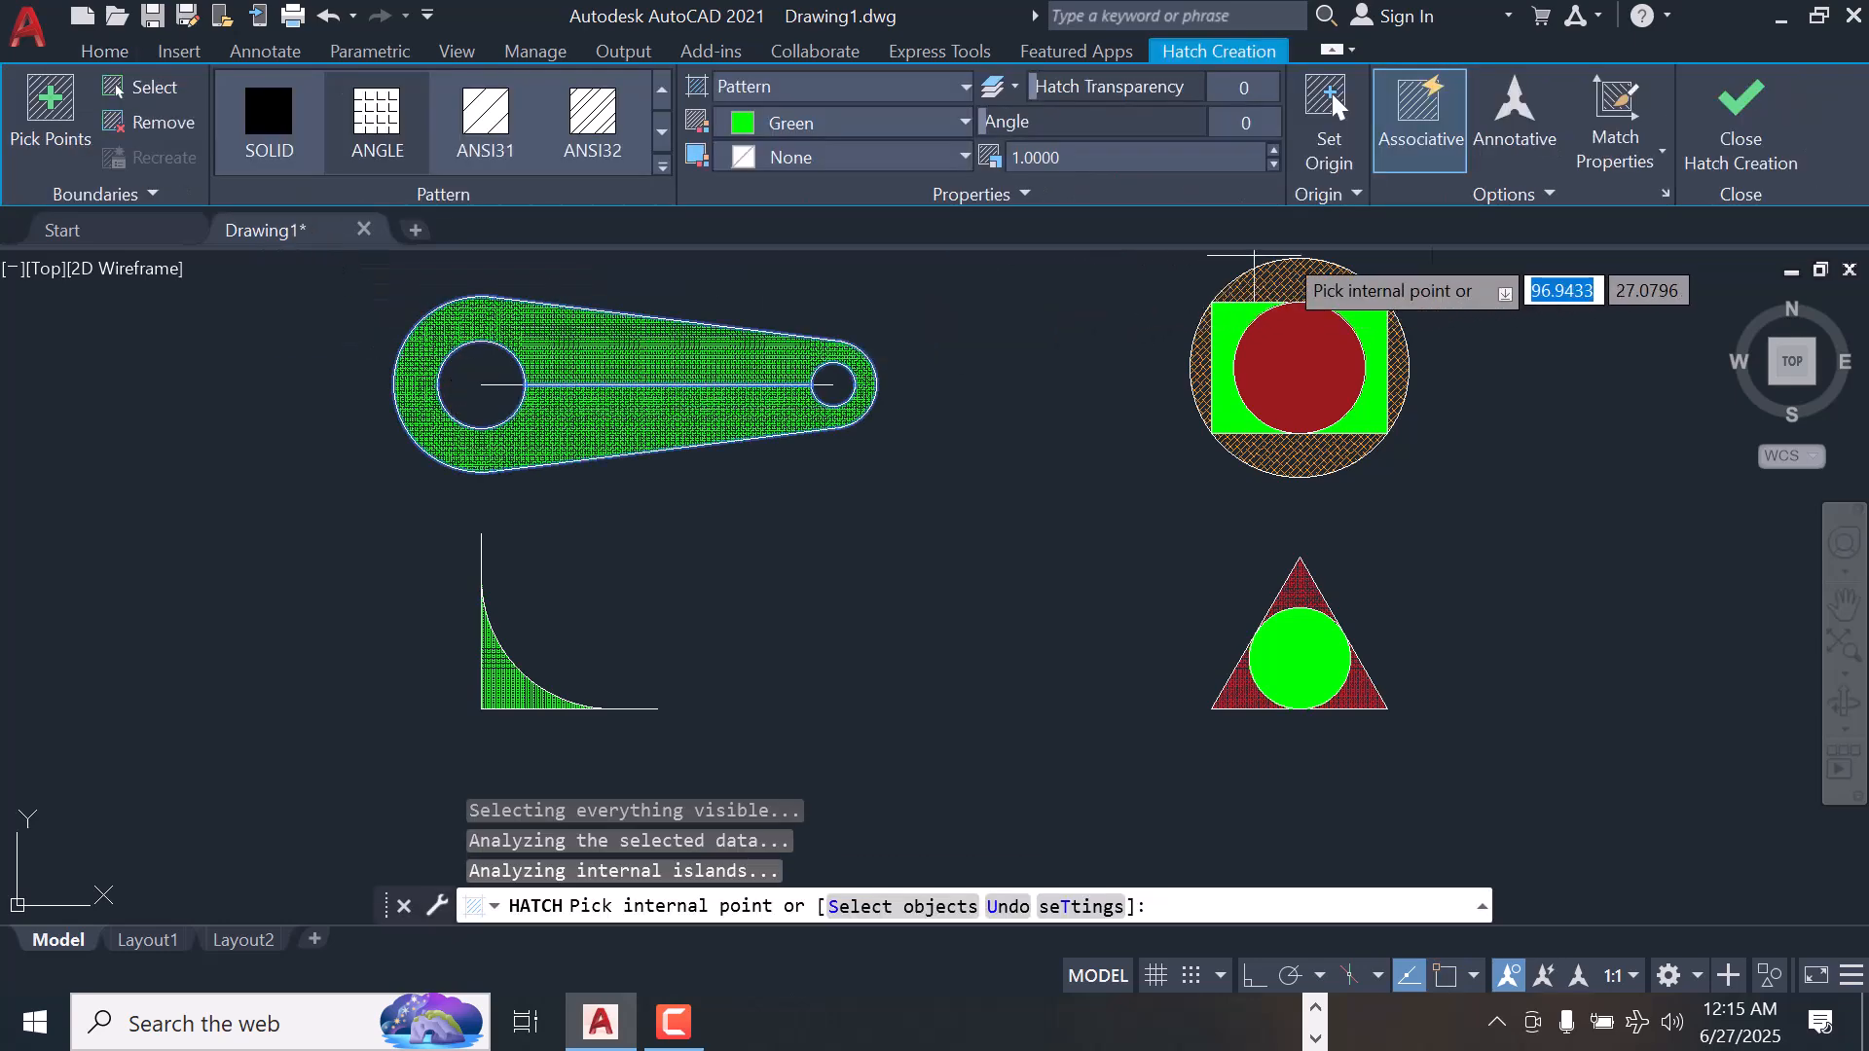
{"action": "left_click", "coordinate": [964, 122]}
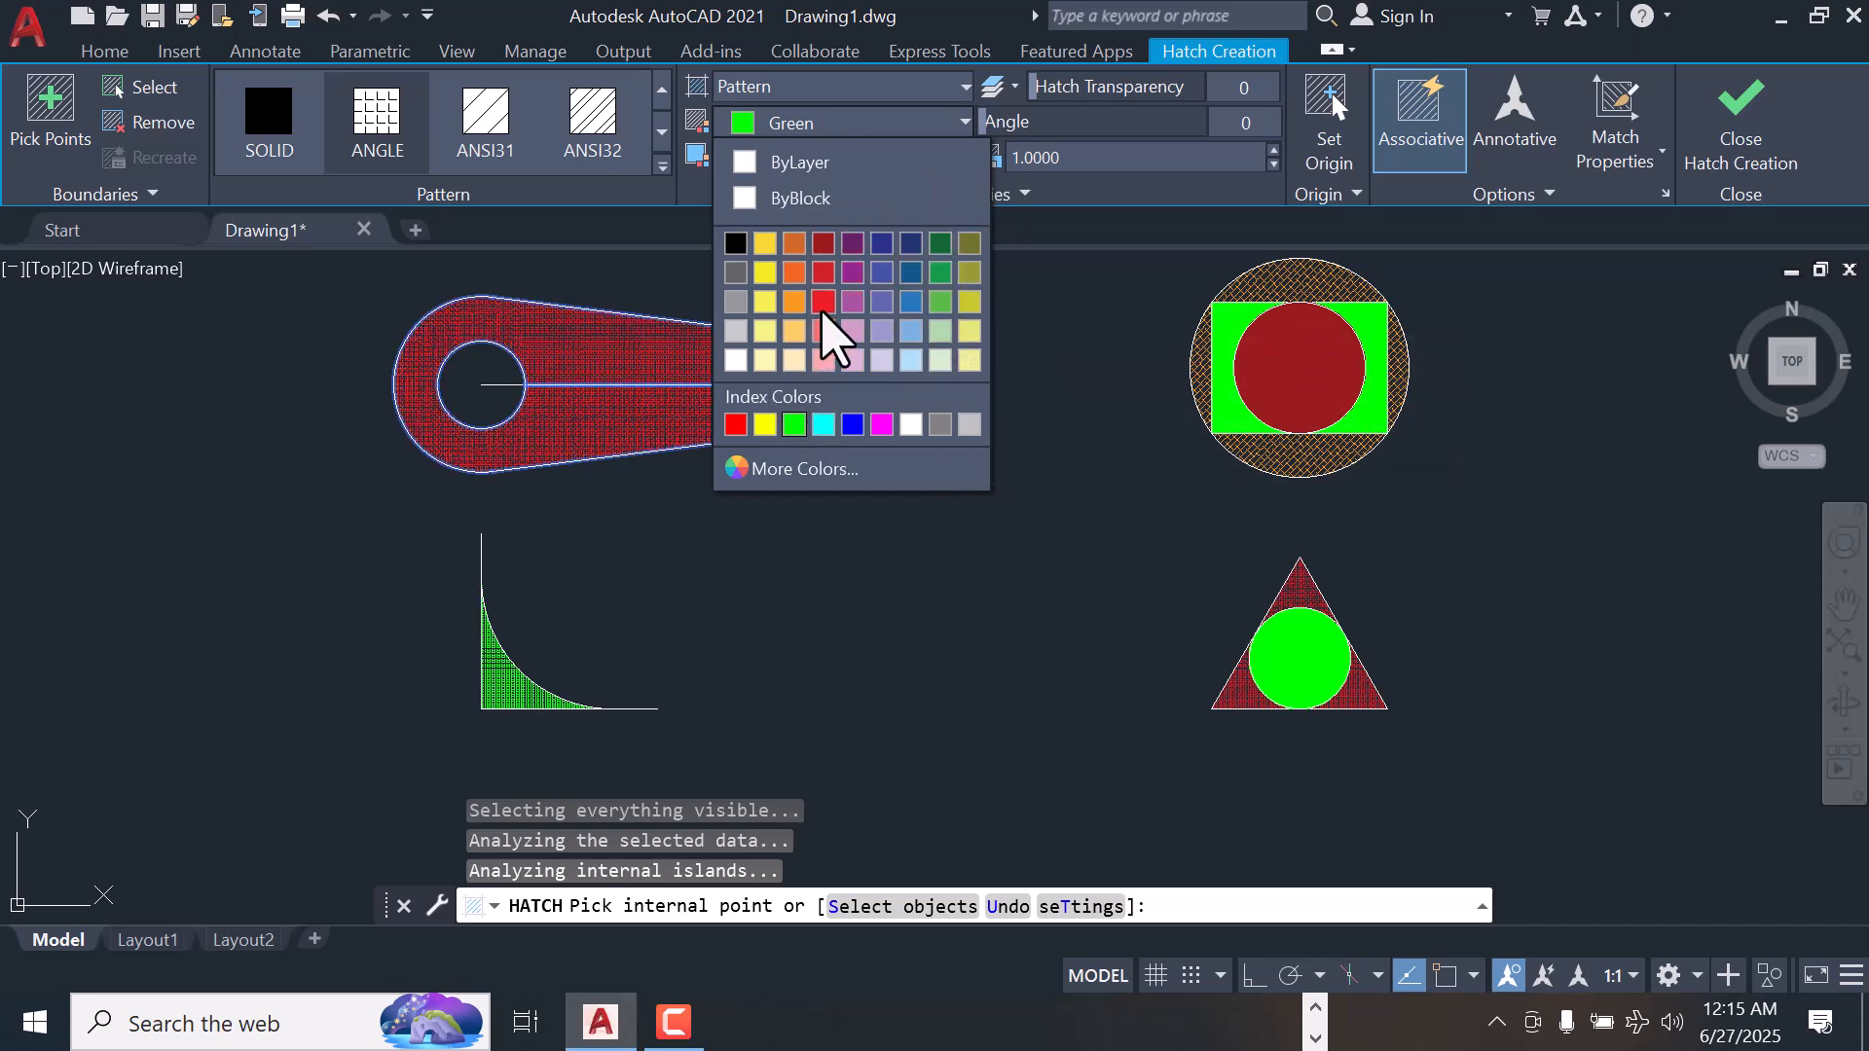
{"action": "left_click", "coordinate": [765, 425]}
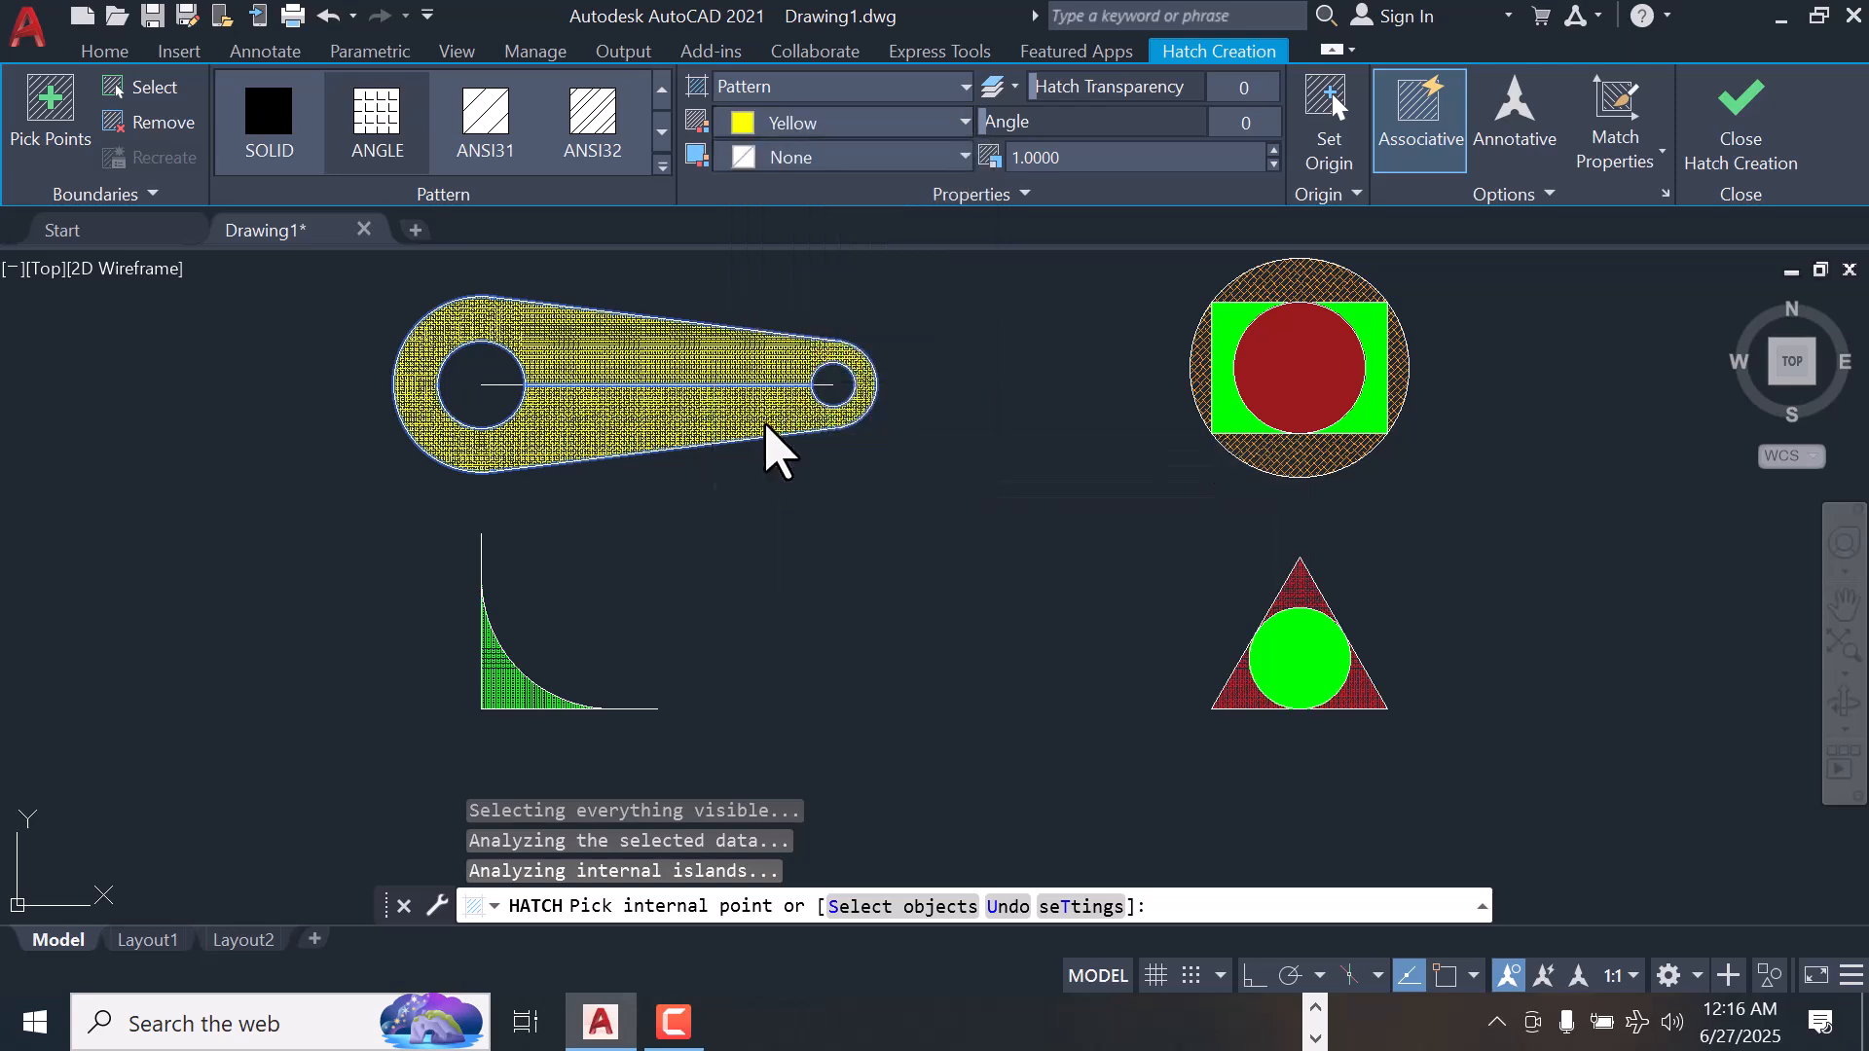
{"action": "left_click", "coordinate": [1740, 102]}
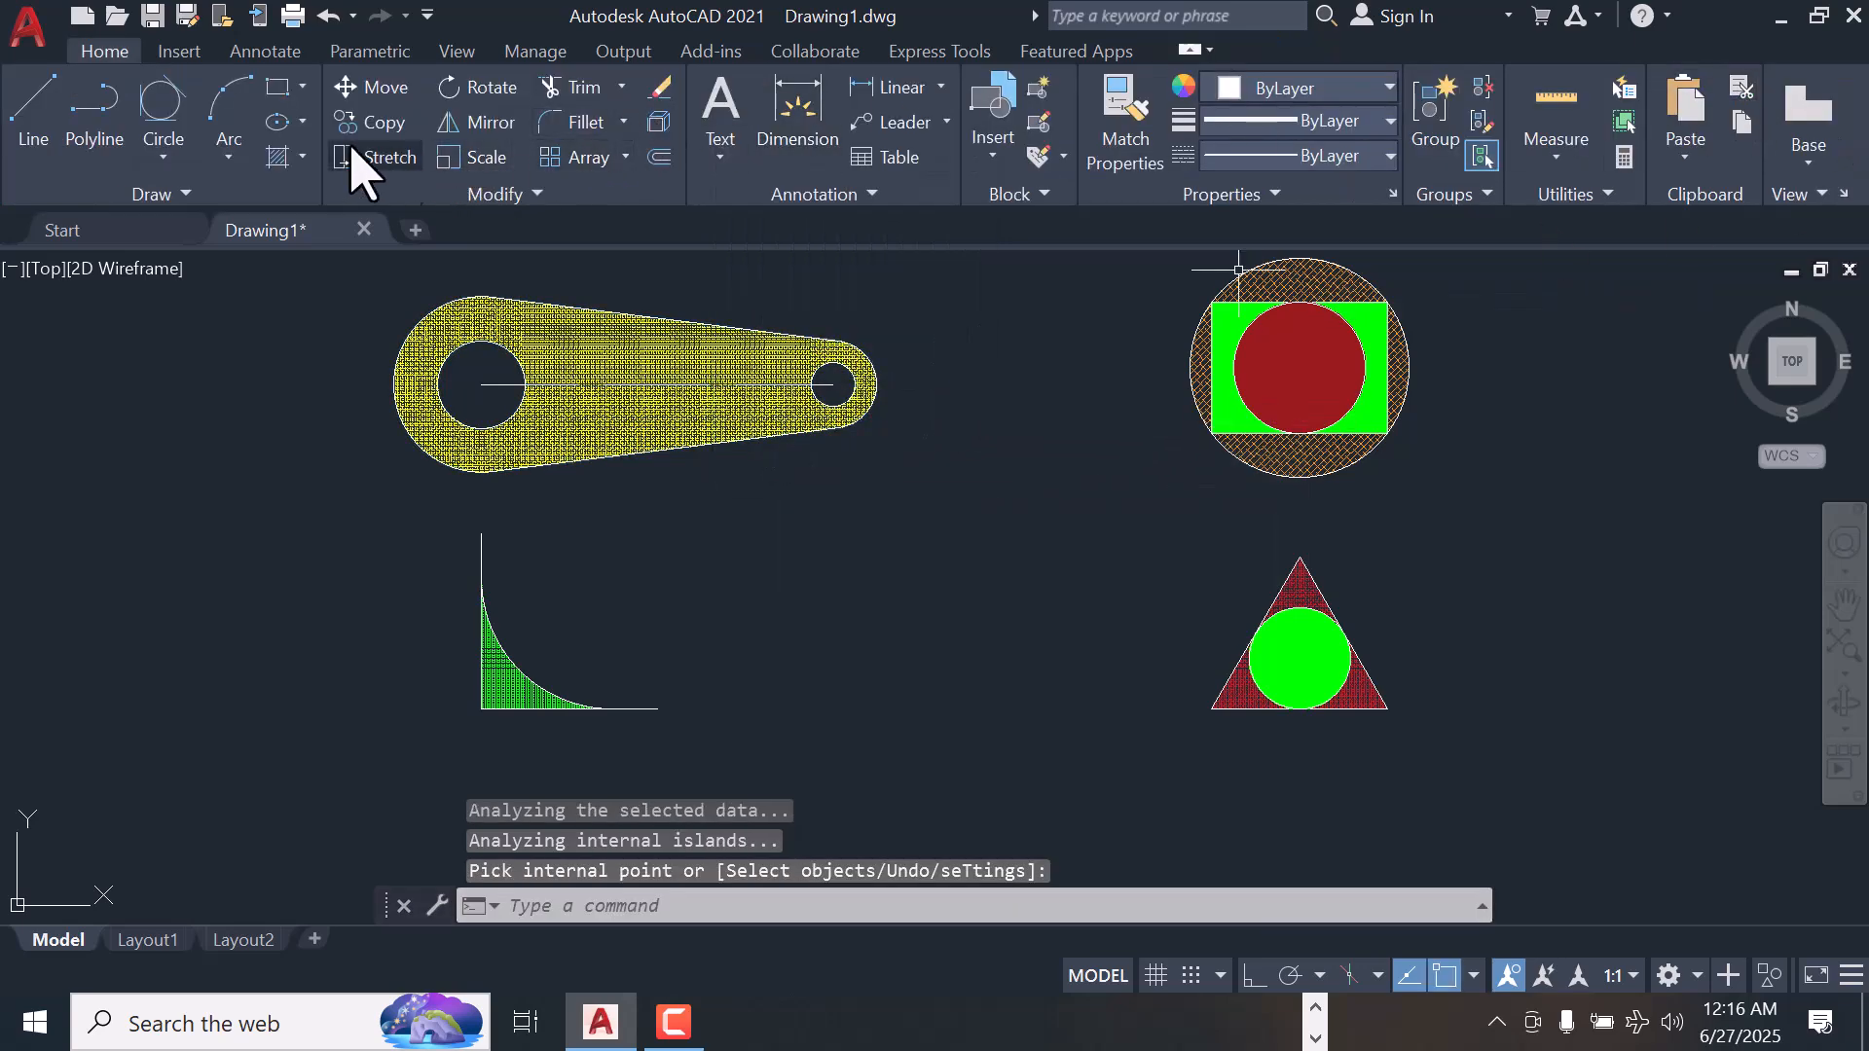
Fill the link's large and small circles with a 153,27,30 GR_LINEAR gradient and finish the hatch
{"action": "left_click", "coordinate": [303, 157]}
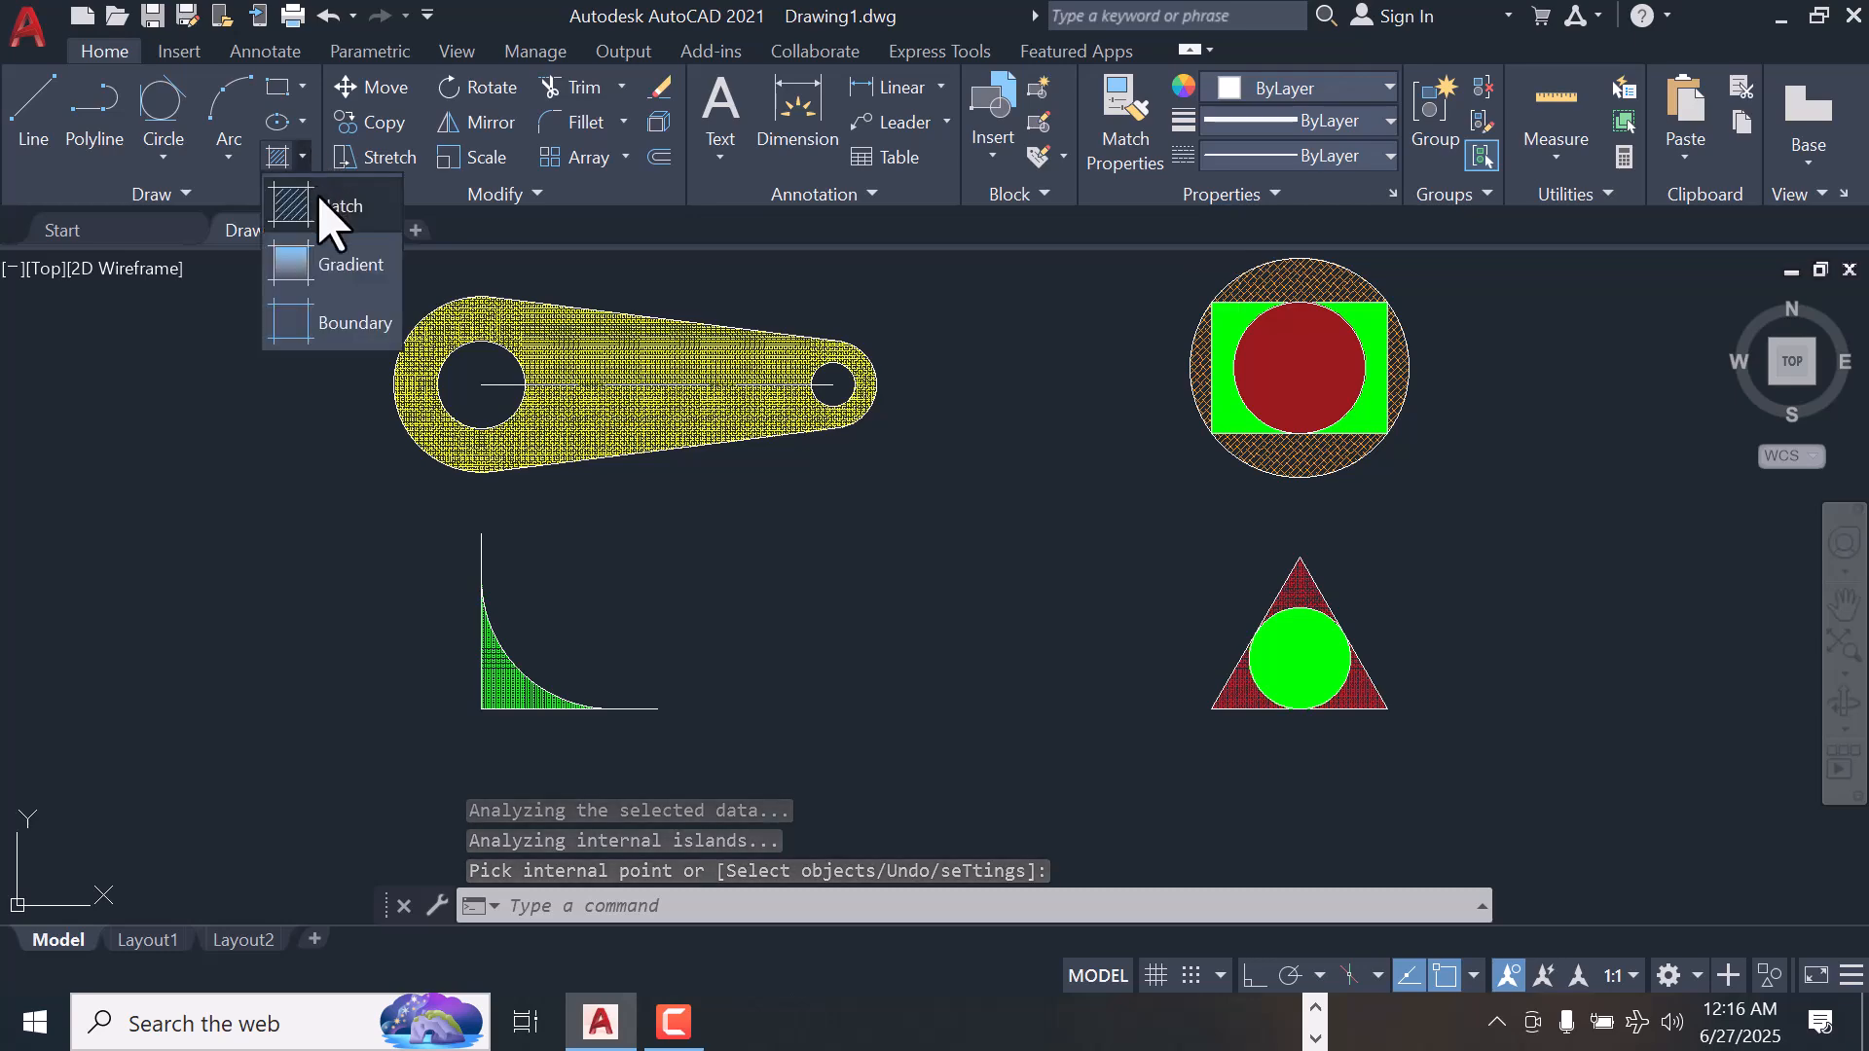
{"action": "left_click", "coordinate": [341, 267]}
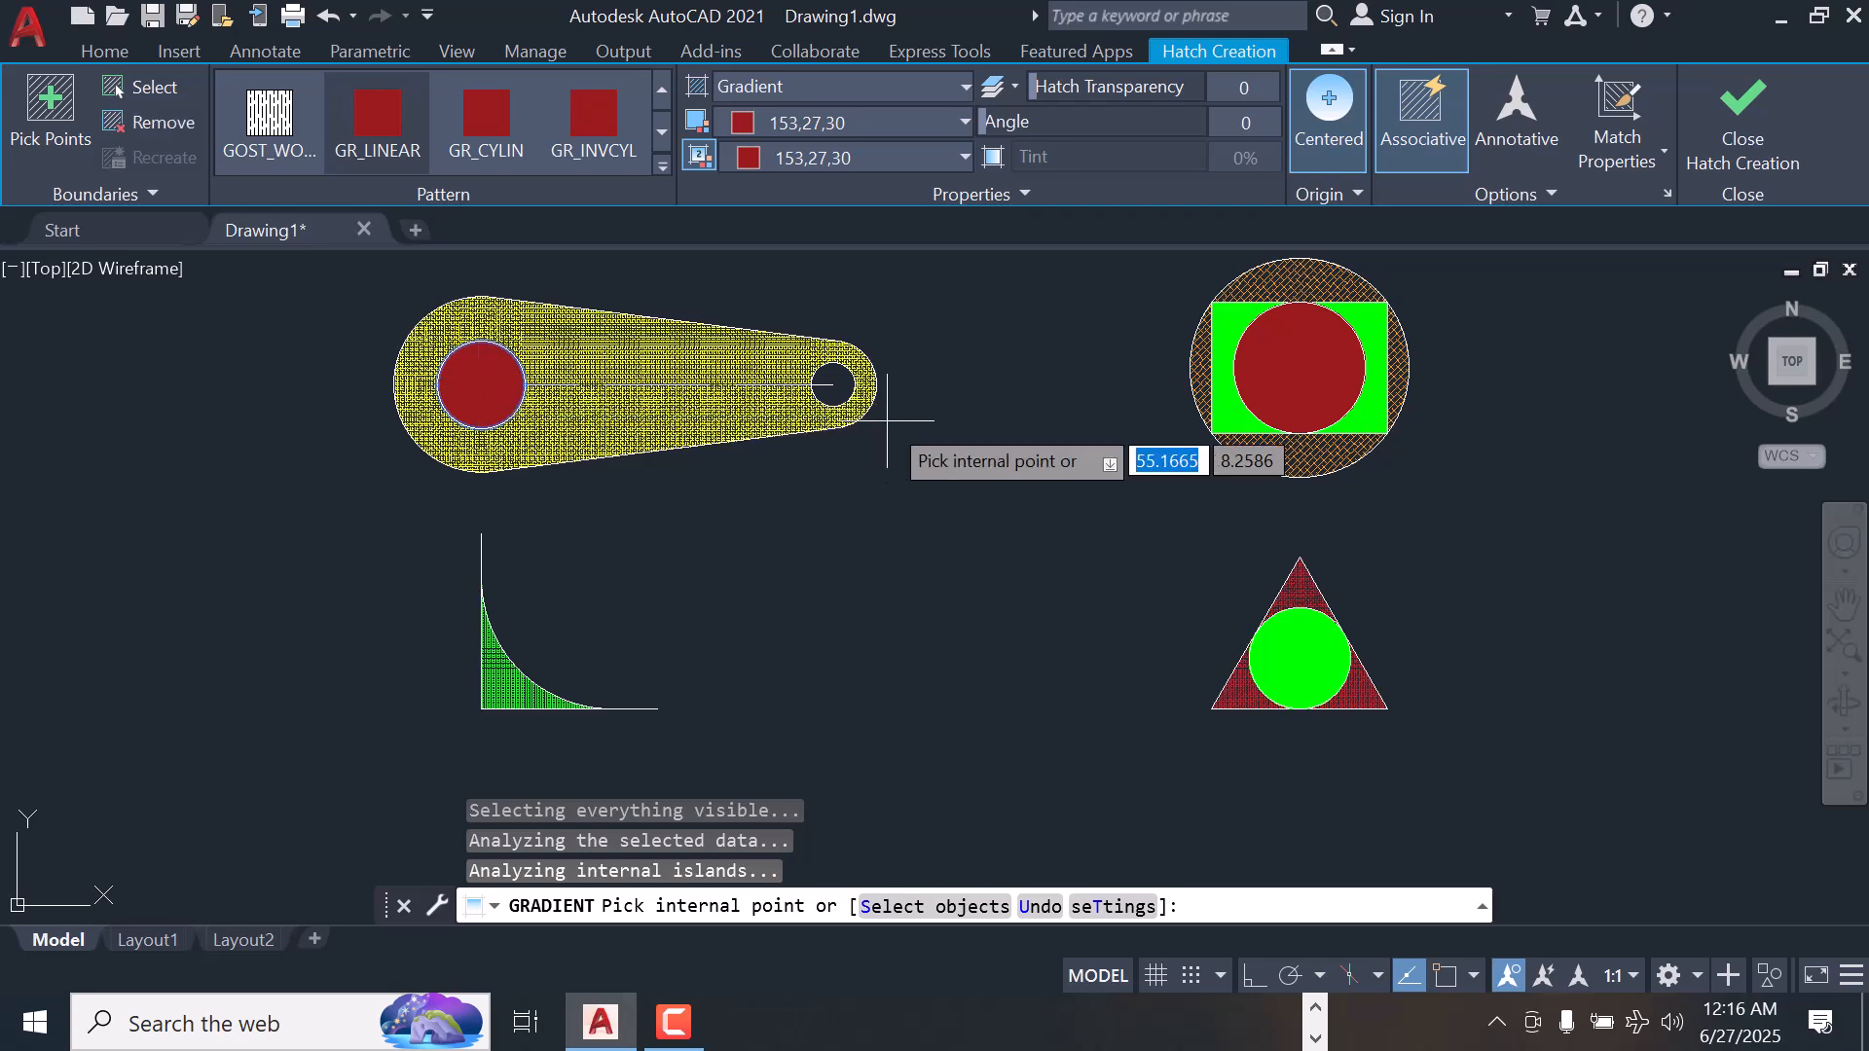
{"action": "left_click", "coordinate": [837, 385]}
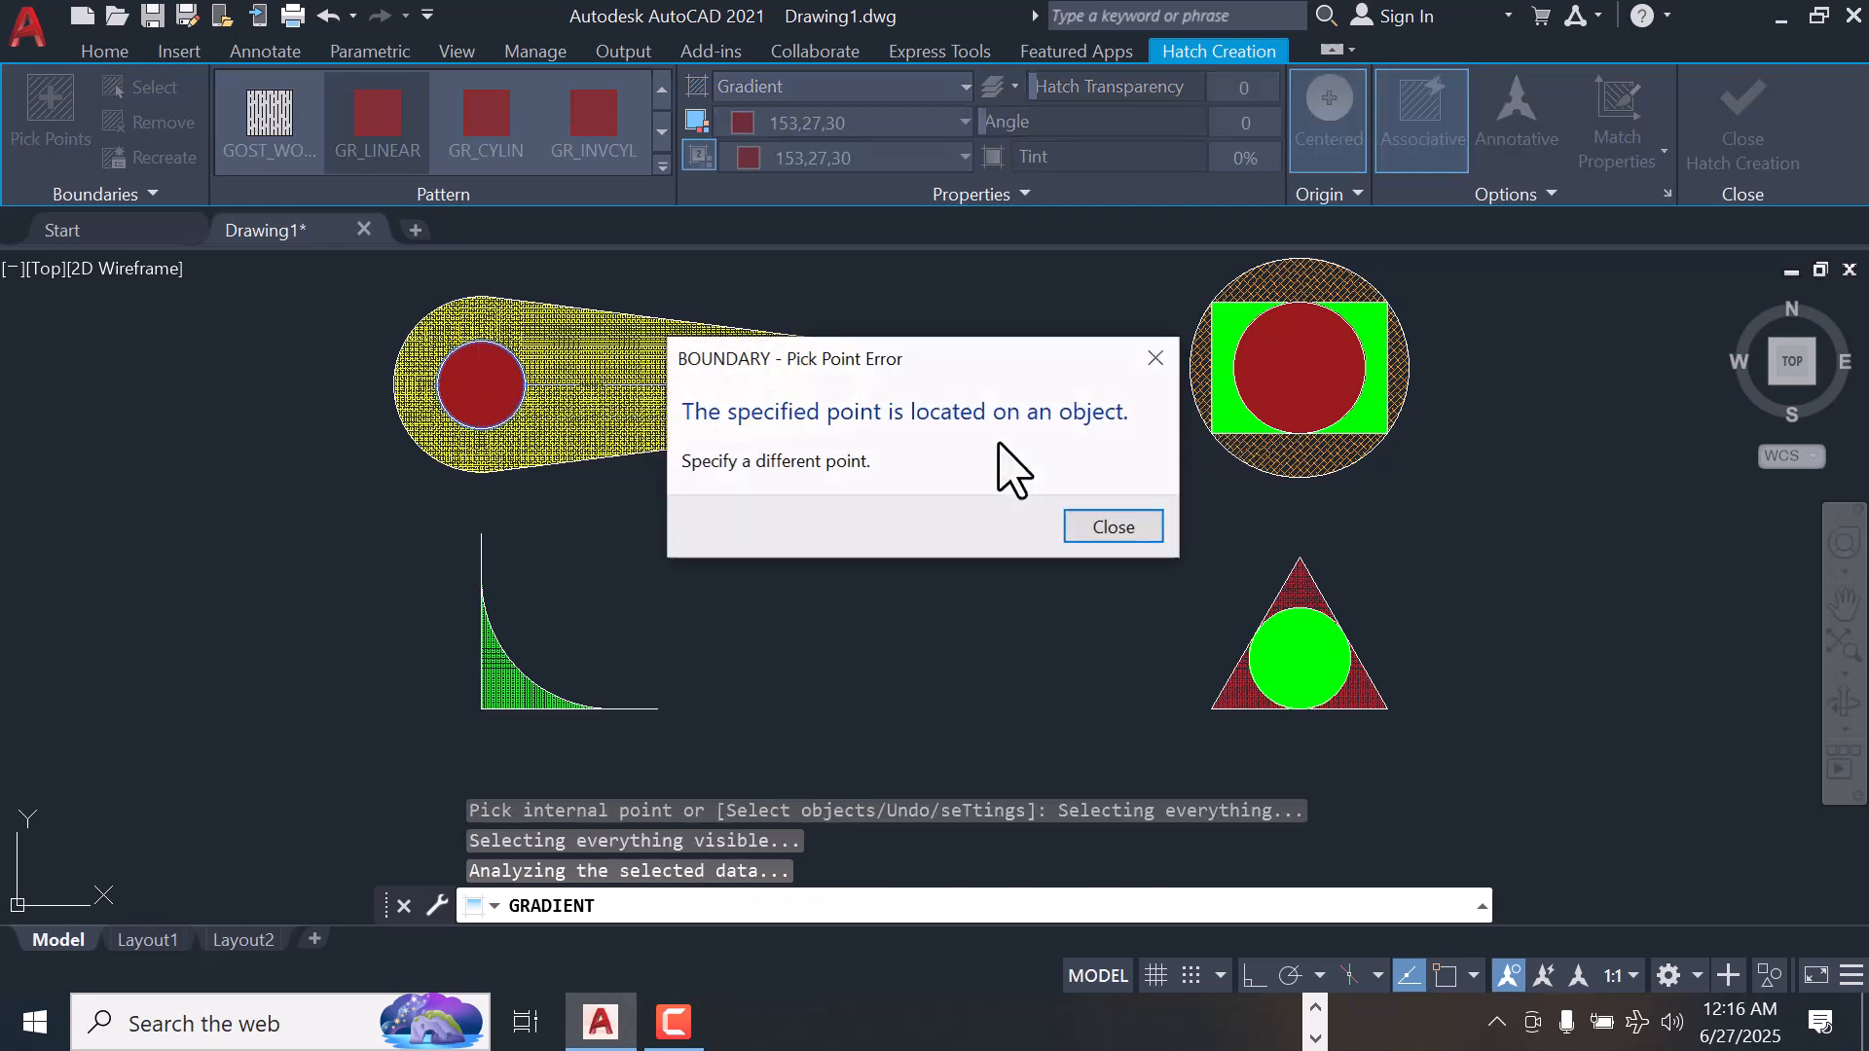
{"action": "left_click", "coordinate": [1110, 531]}
{"action": "scroll", "coordinate": [847, 394], "scroll_direction": "up", "scroll_amount": 3}
{"action": "left_click", "coordinate": [832, 395]}
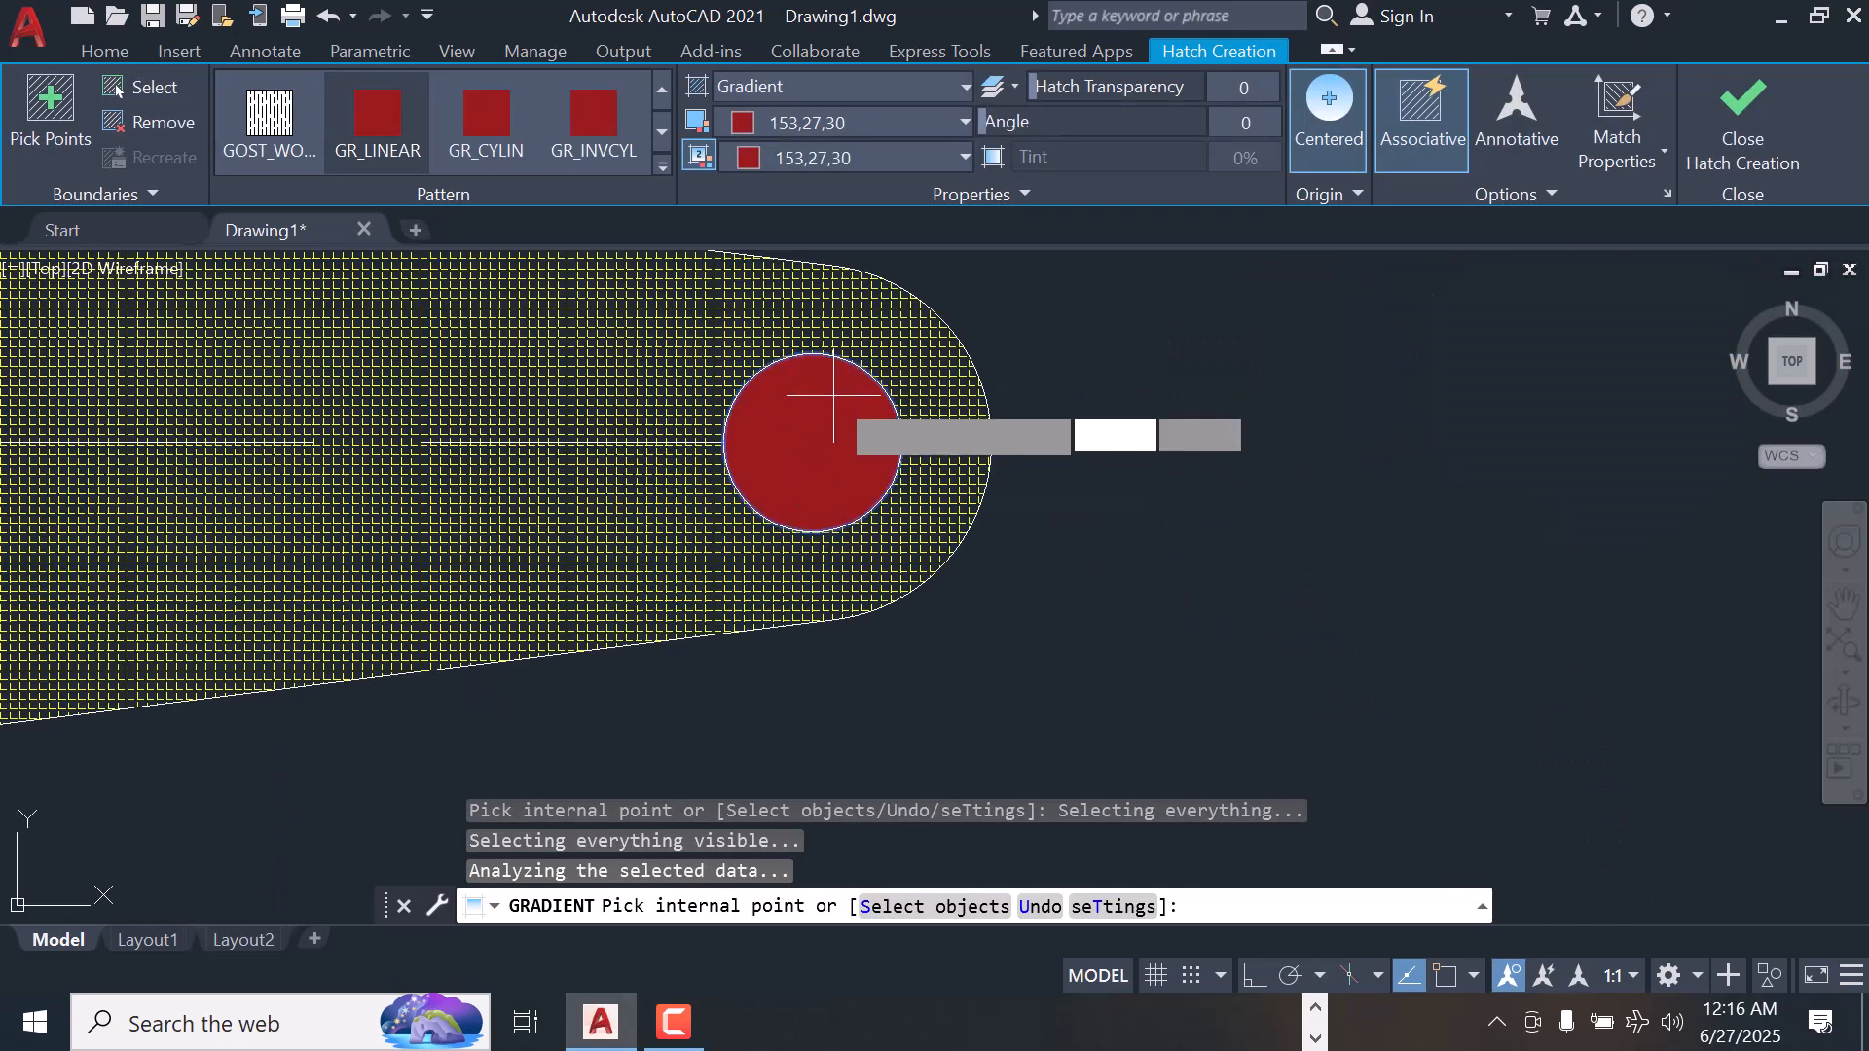
{"action": "scroll", "coordinate": [1319, 434], "scroll_direction": "down", "scroll_amount": 3}
{"action": "scroll", "coordinate": [856, 477], "scroll_direction": "down", "scroll_amount": 4}
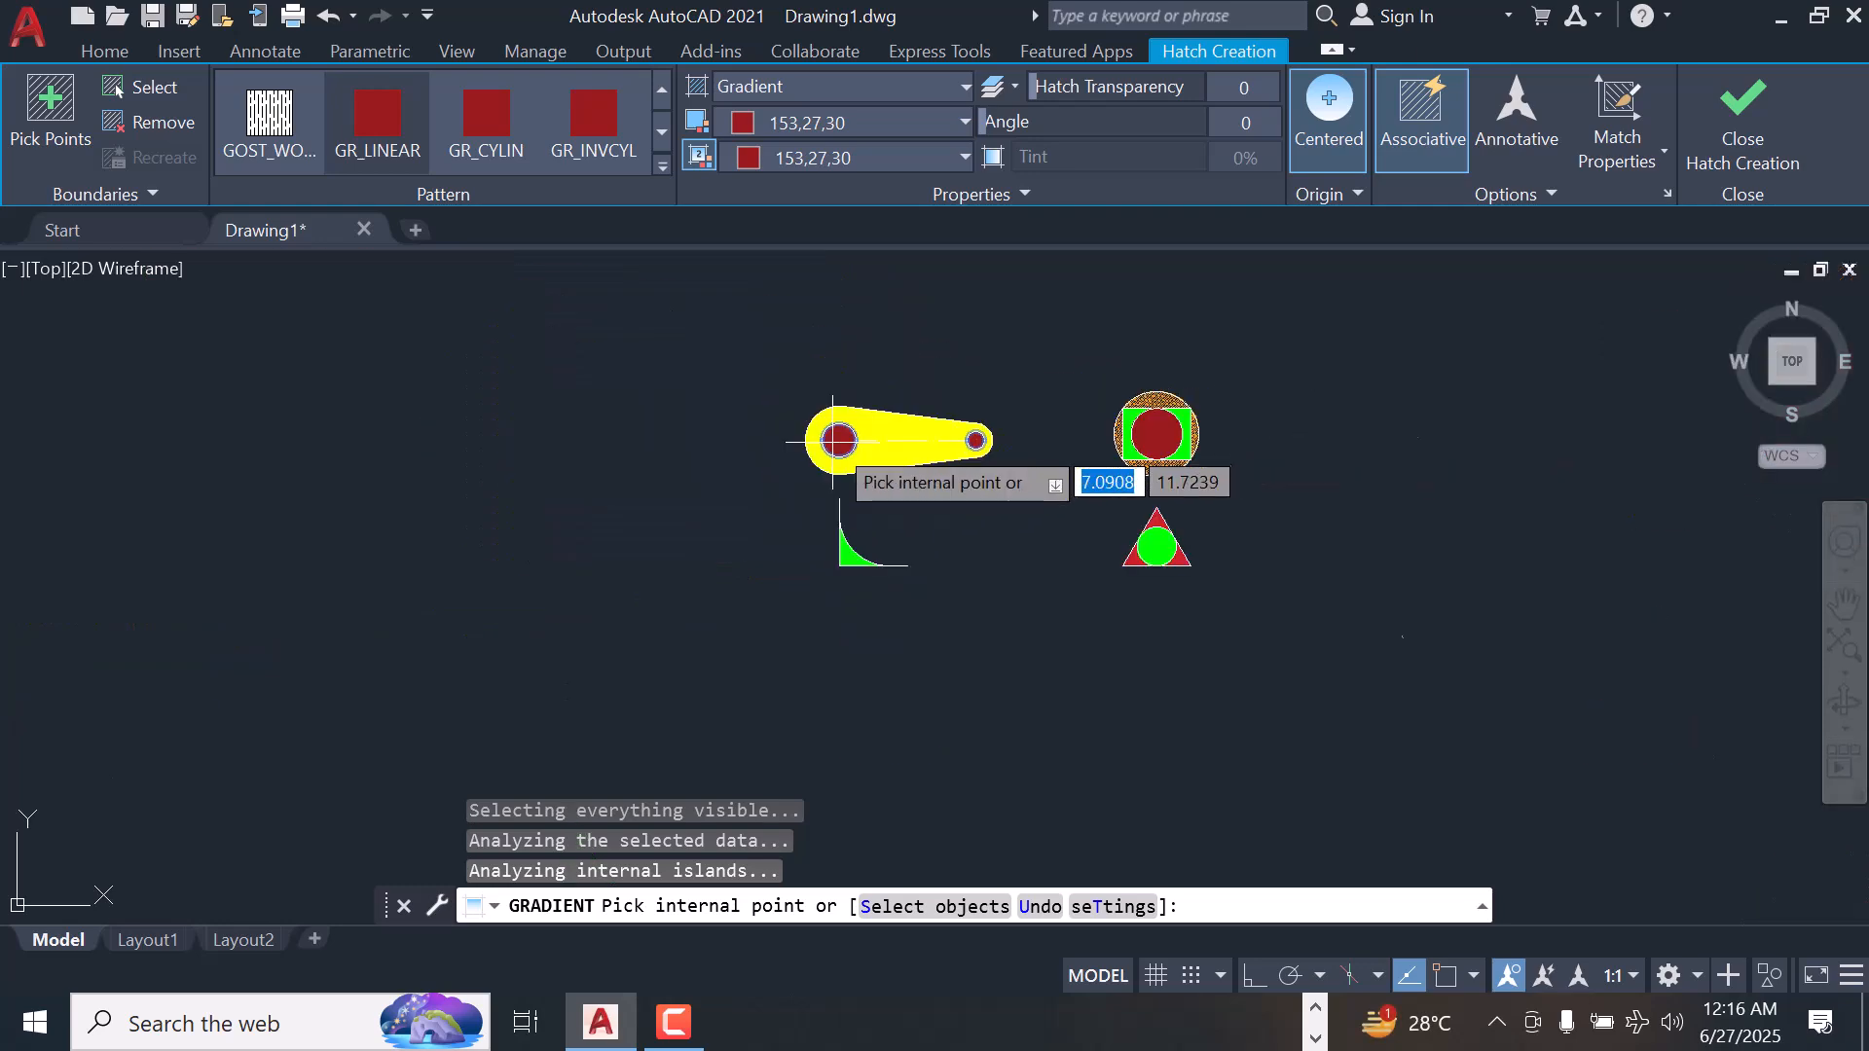
{"action": "scroll", "coordinate": [1010, 442], "scroll_direction": "up", "scroll_amount": 6}
{"action": "scroll", "coordinate": [1041, 322], "scroll_direction": "down", "scroll_amount": 2}
{"action": "scroll", "coordinate": [1030, 292], "scroll_direction": "up", "scroll_amount": 2}
{"action": "scroll", "coordinate": [1032, 292], "scroll_direction": "down", "scroll_amount": 2}
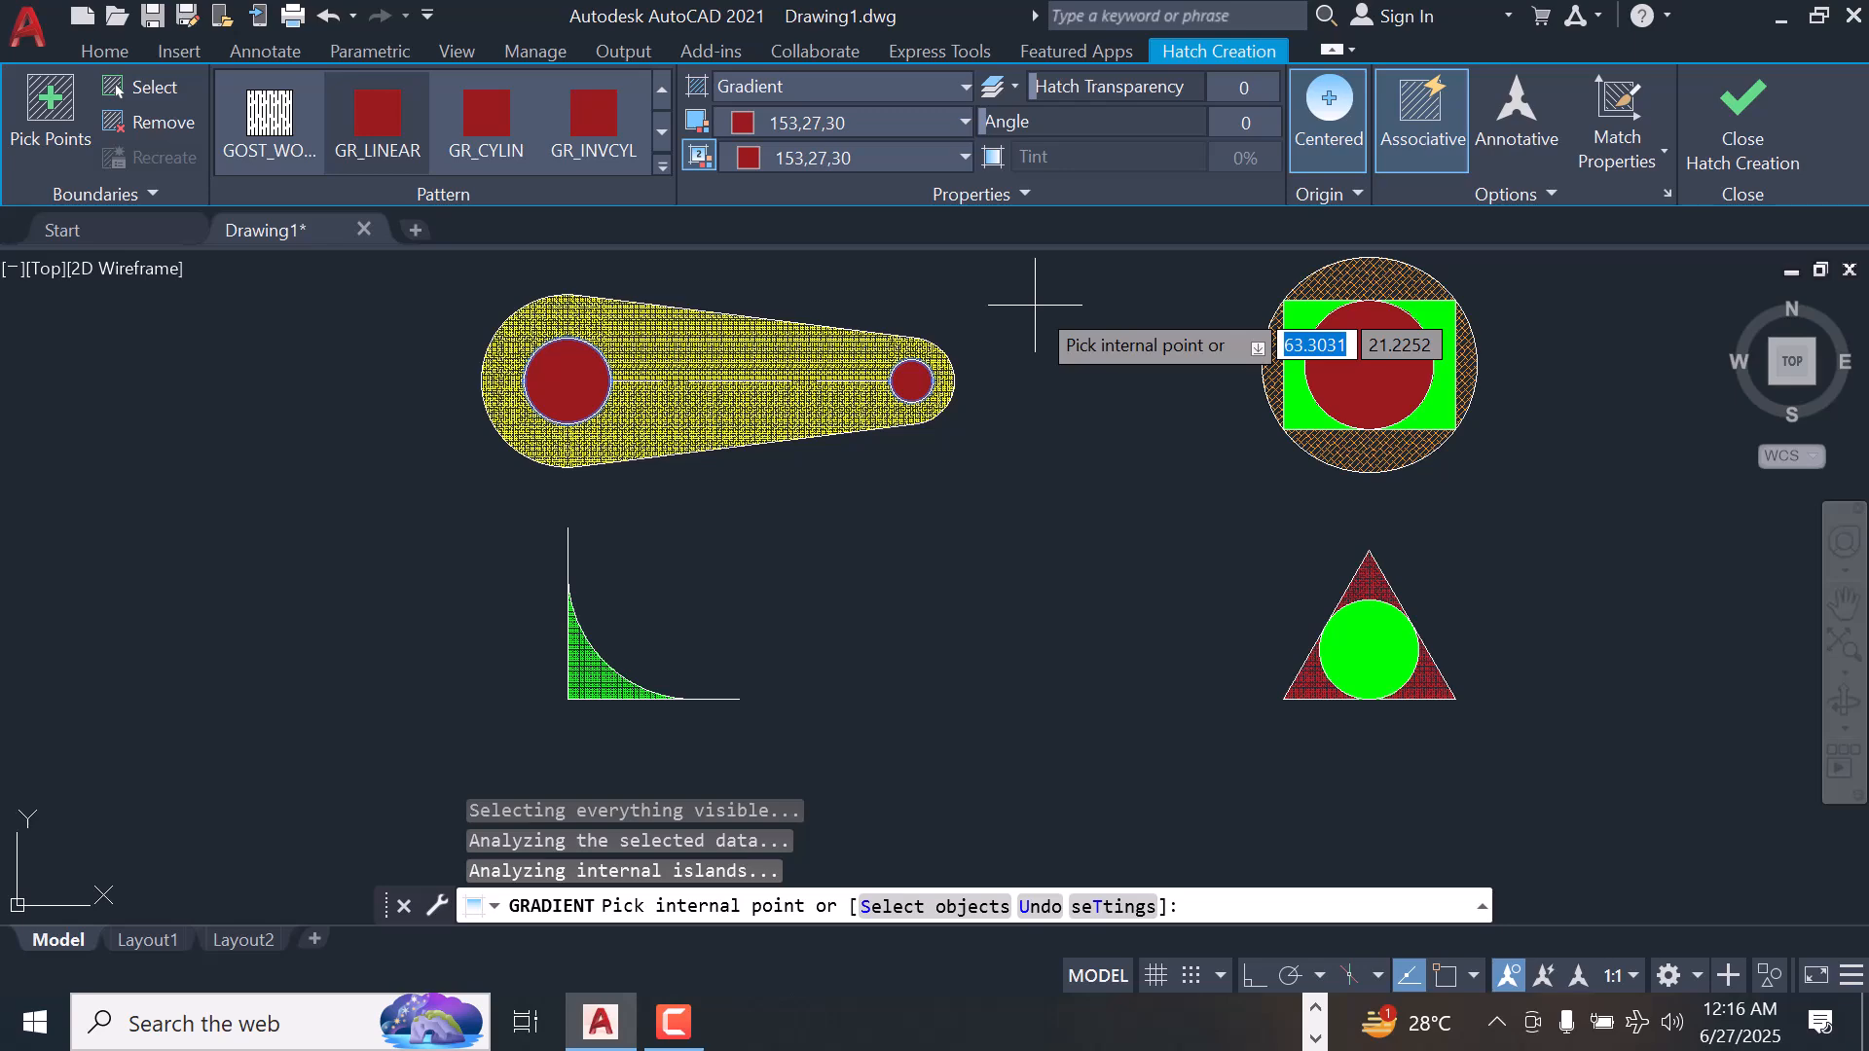
{"action": "left_click", "coordinate": [1723, 117]}
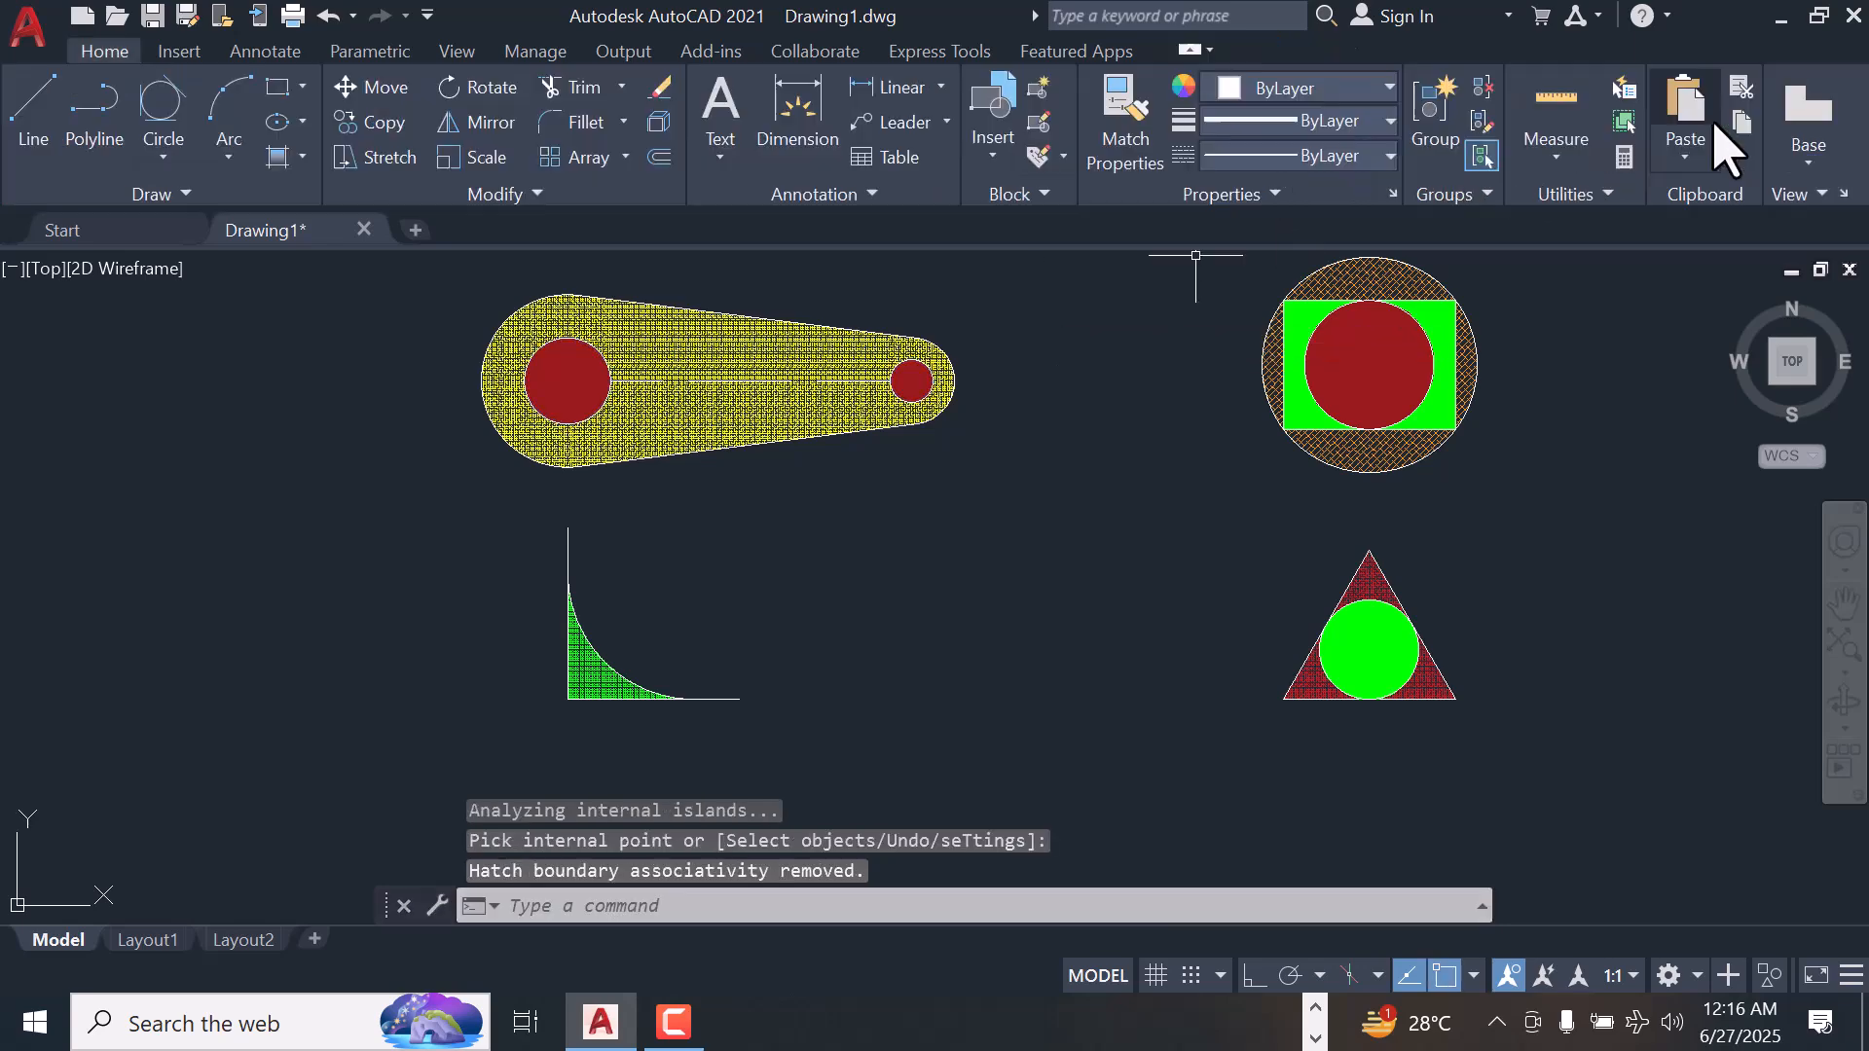
{"action": "scroll", "coordinate": [1002, 274], "scroll_direction": "up", "scroll_amount": 2}
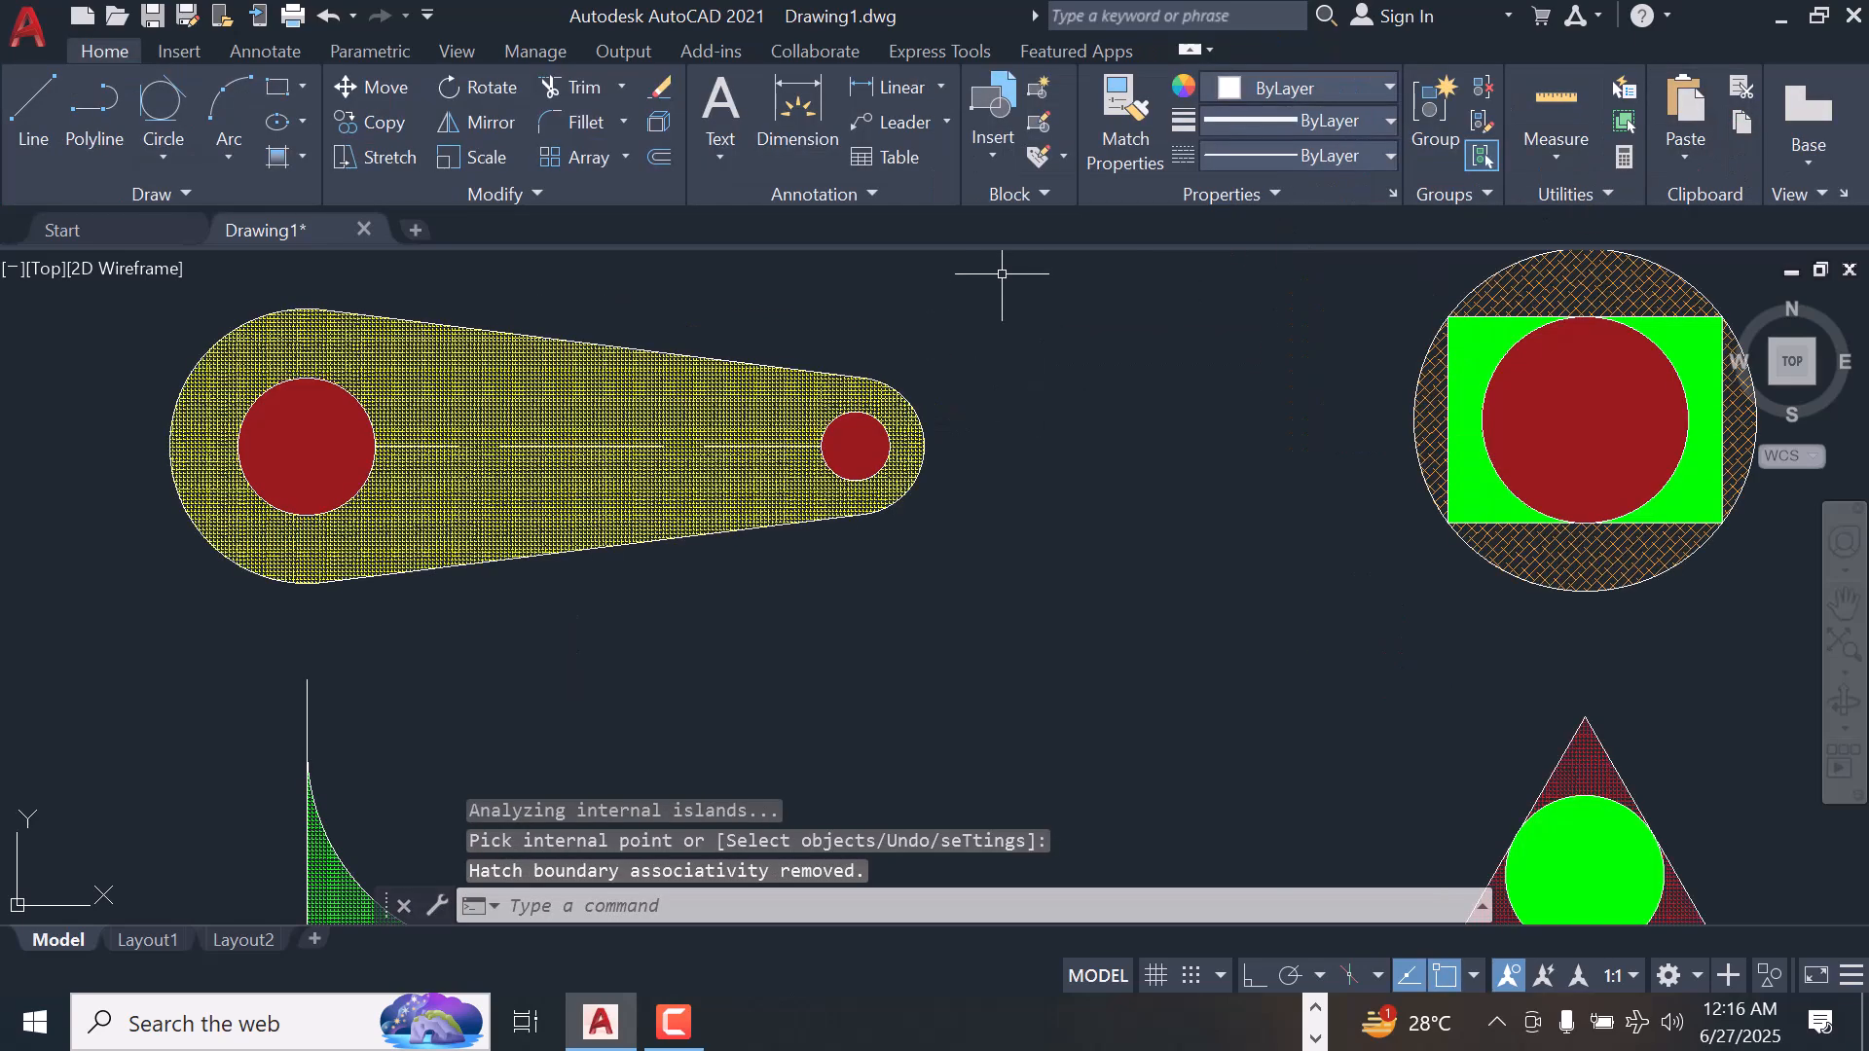
{"action": "scroll", "coordinate": [993, 287], "scroll_direction": "down", "scroll_amount": 2}
{"action": "scroll", "coordinate": [959, 292], "scroll_direction": "up", "scroll_amount": 2}
{"action": "scroll", "coordinate": [924, 273], "scroll_direction": "down", "scroll_amount": 2}
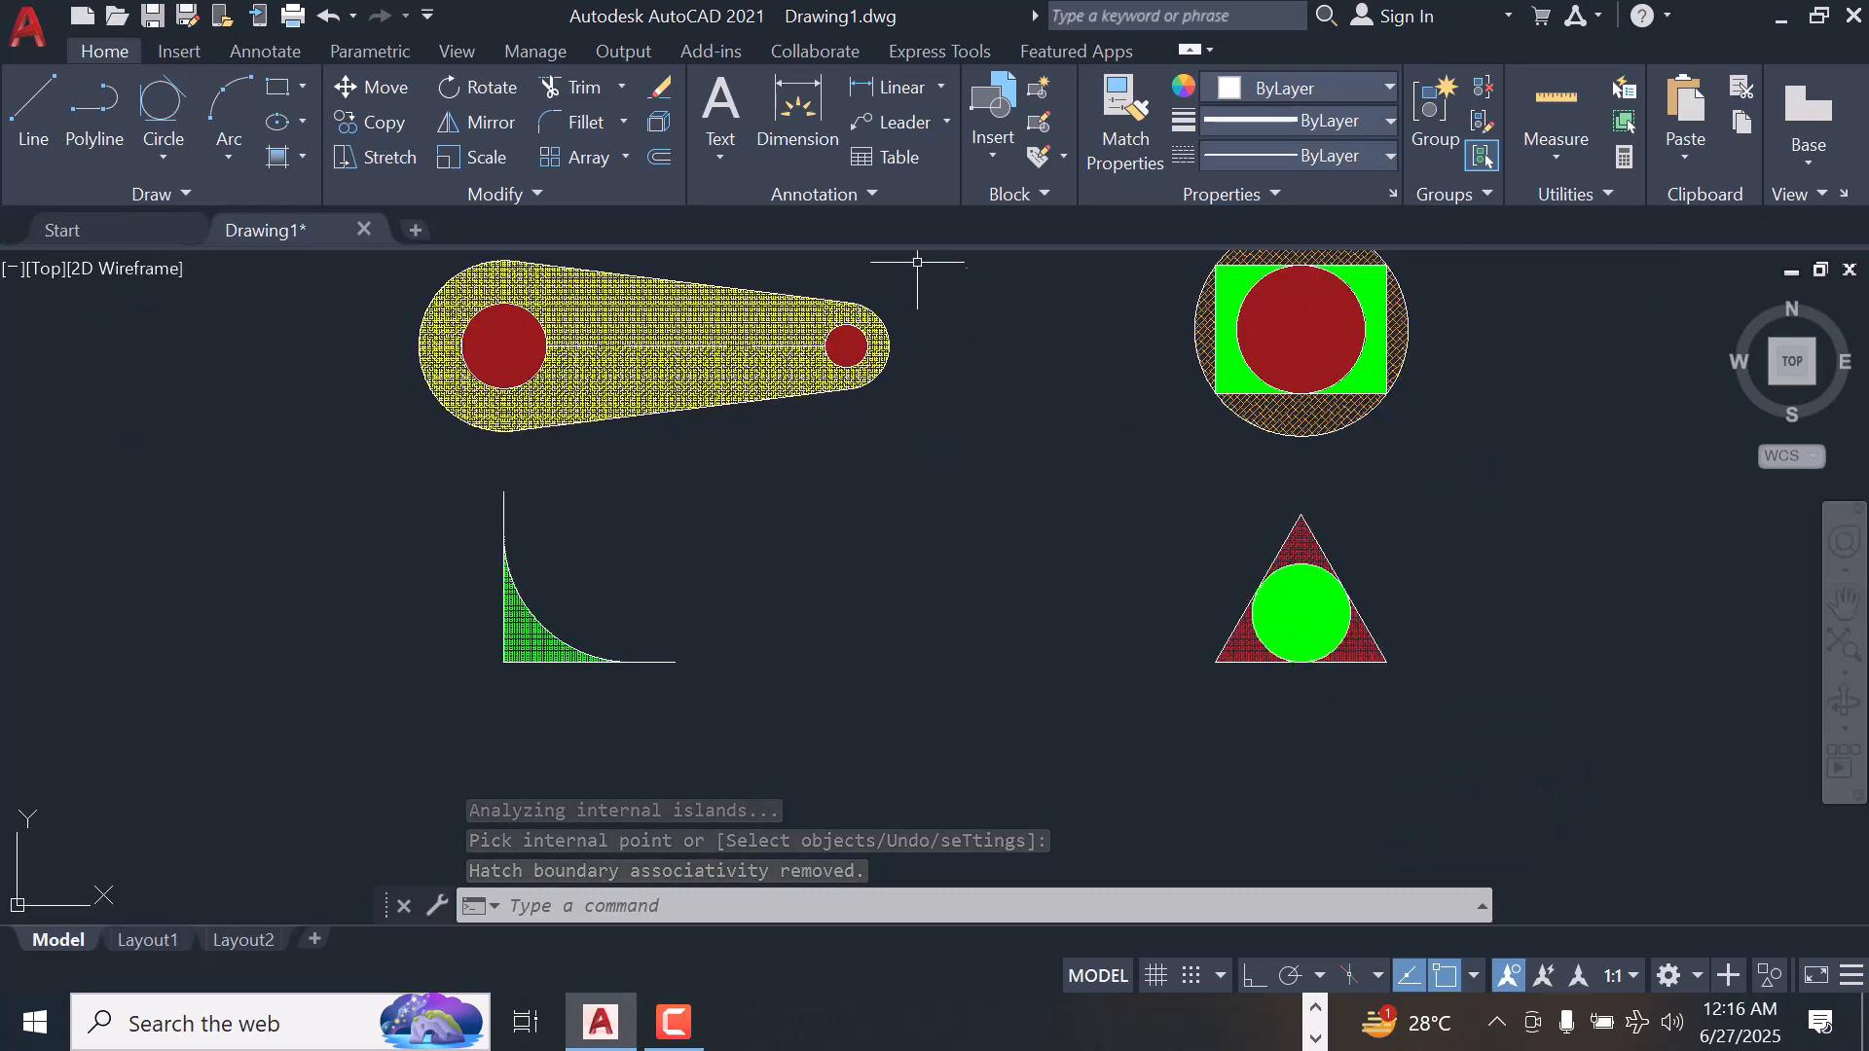
{"action": "scroll", "coordinate": [920, 267], "scroll_direction": "up", "scroll_amount": 2}
{"action": "scroll", "coordinate": [881, 292], "scroll_direction": "down", "scroll_amount": 2}
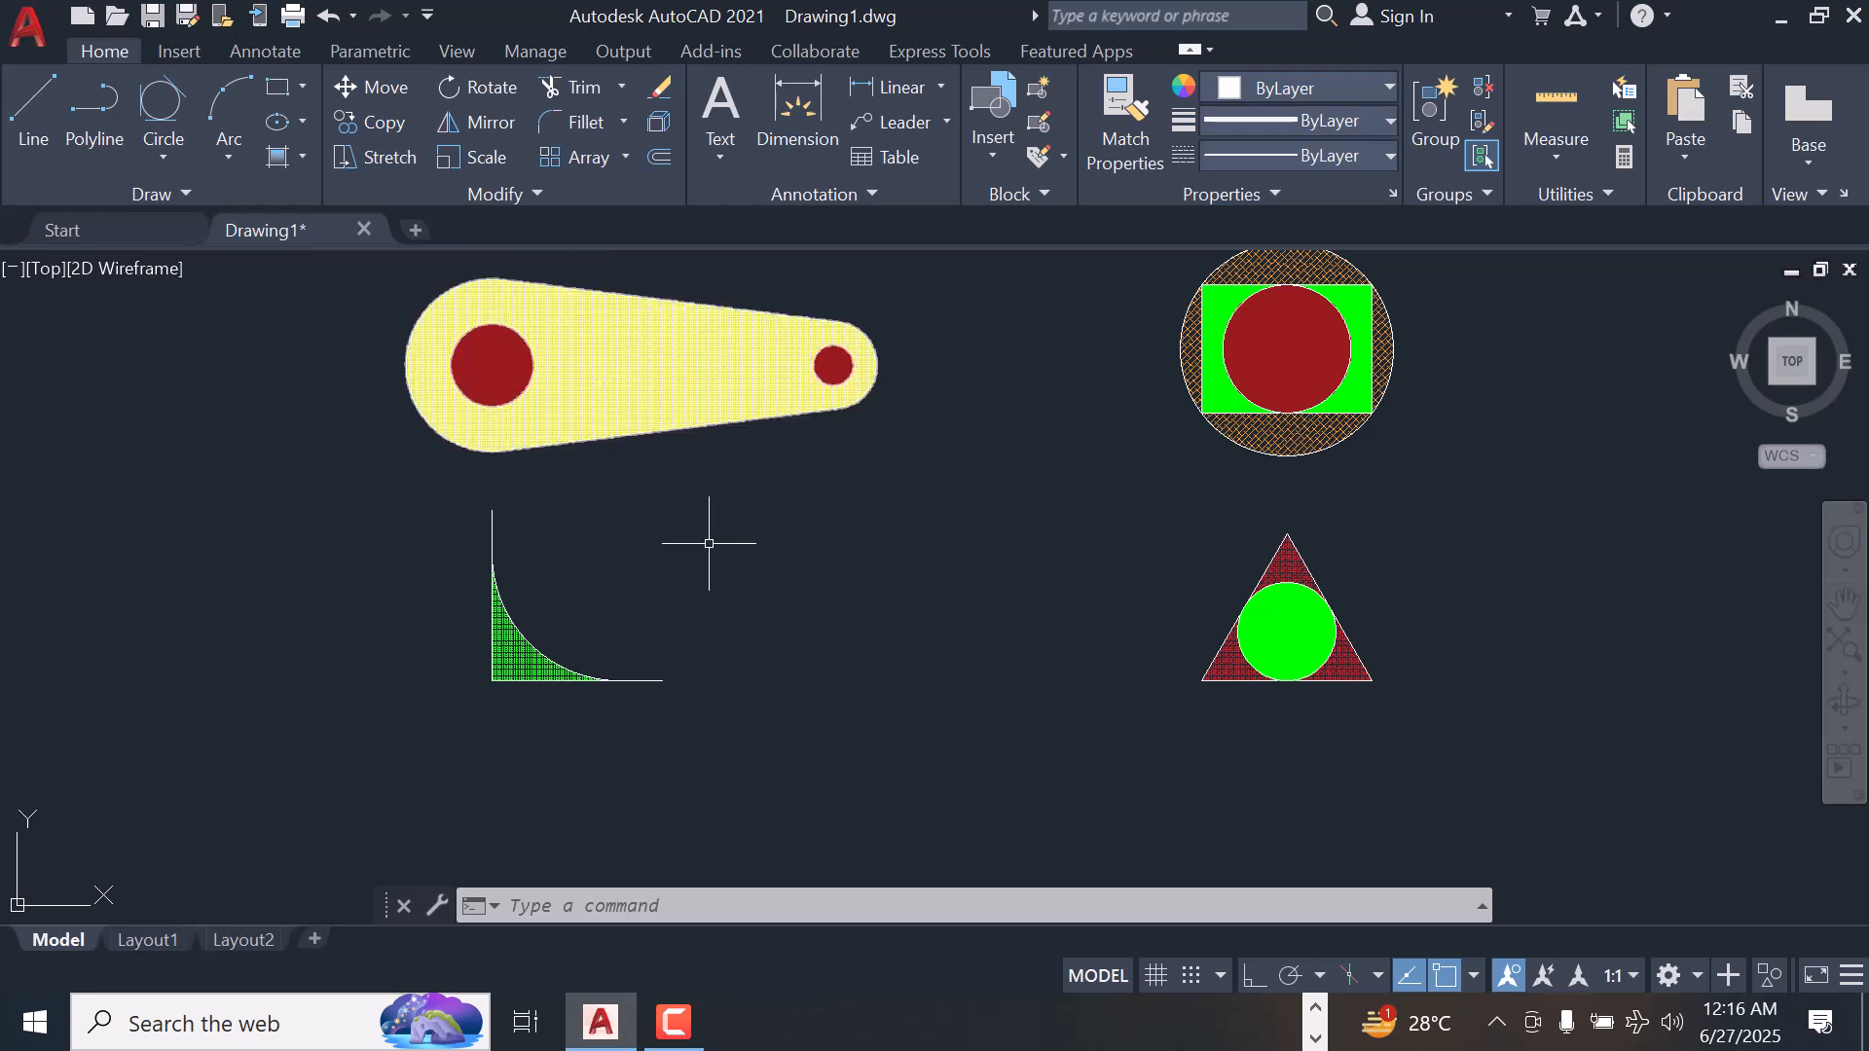
{"action": "scroll", "coordinate": [709, 530], "scroll_direction": "down", "scroll_amount": 2}
{"action": "scroll", "coordinate": [776, 352], "scroll_direction": "up", "scroll_amount": 2}
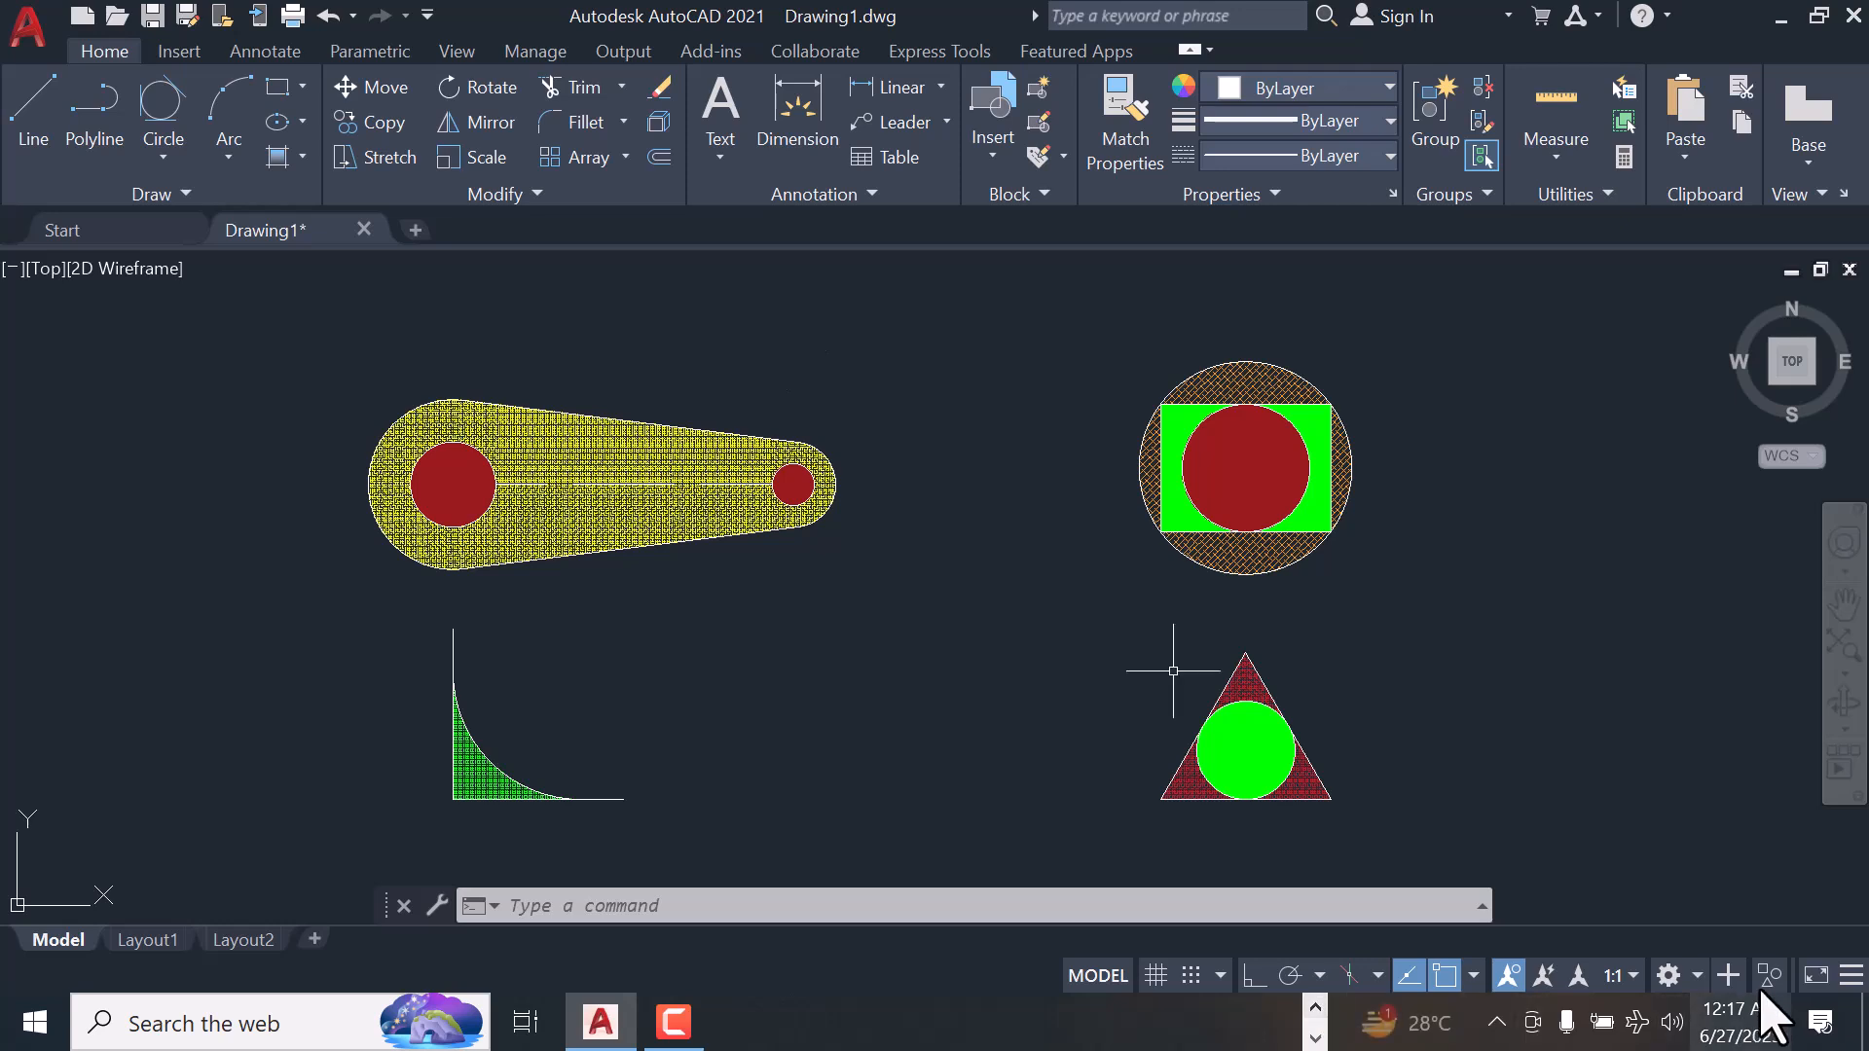
{"action": "left_click", "coordinate": [1833, 1020]}
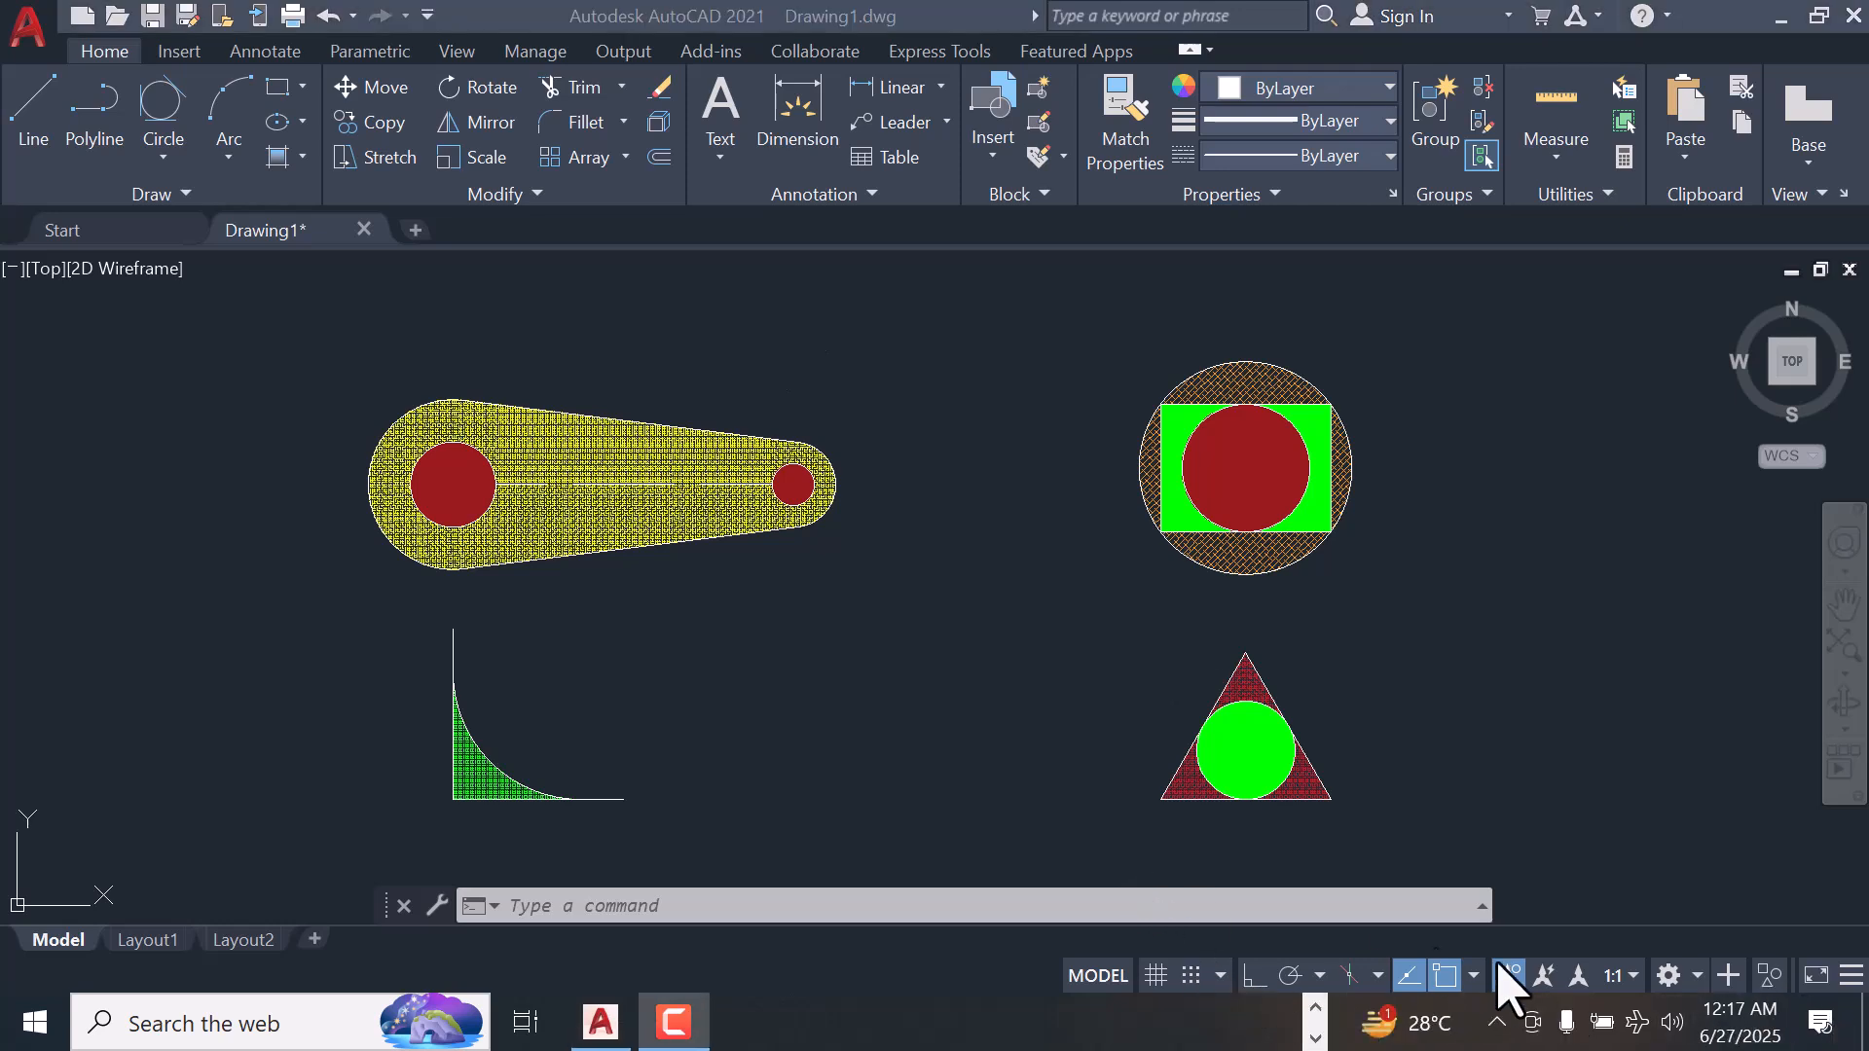